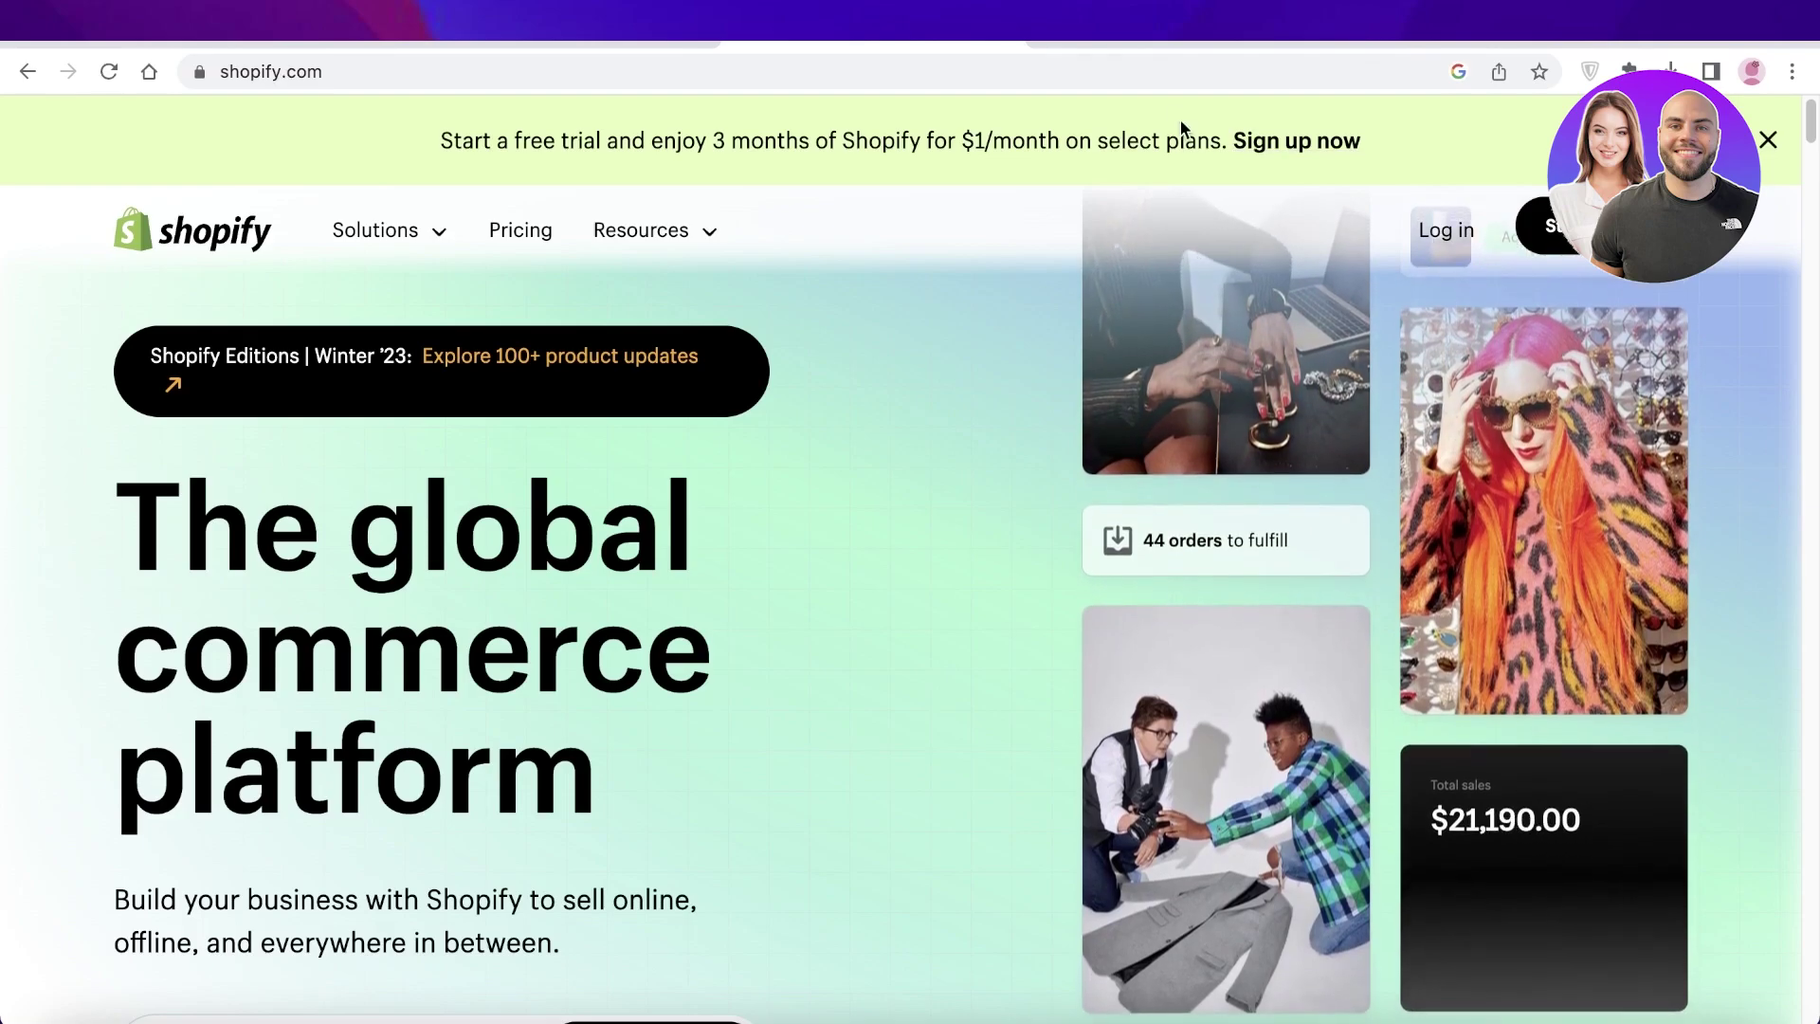
Switch to the Durden Clothing admin and review Home: 1 order to fulfill, 1 payment to capture
{"action": "left_click", "coordinate": [1485, 42]}
{"action": "scroll", "coordinate": [825, 379], "scroll_direction": "down", "scroll_amount": 3}
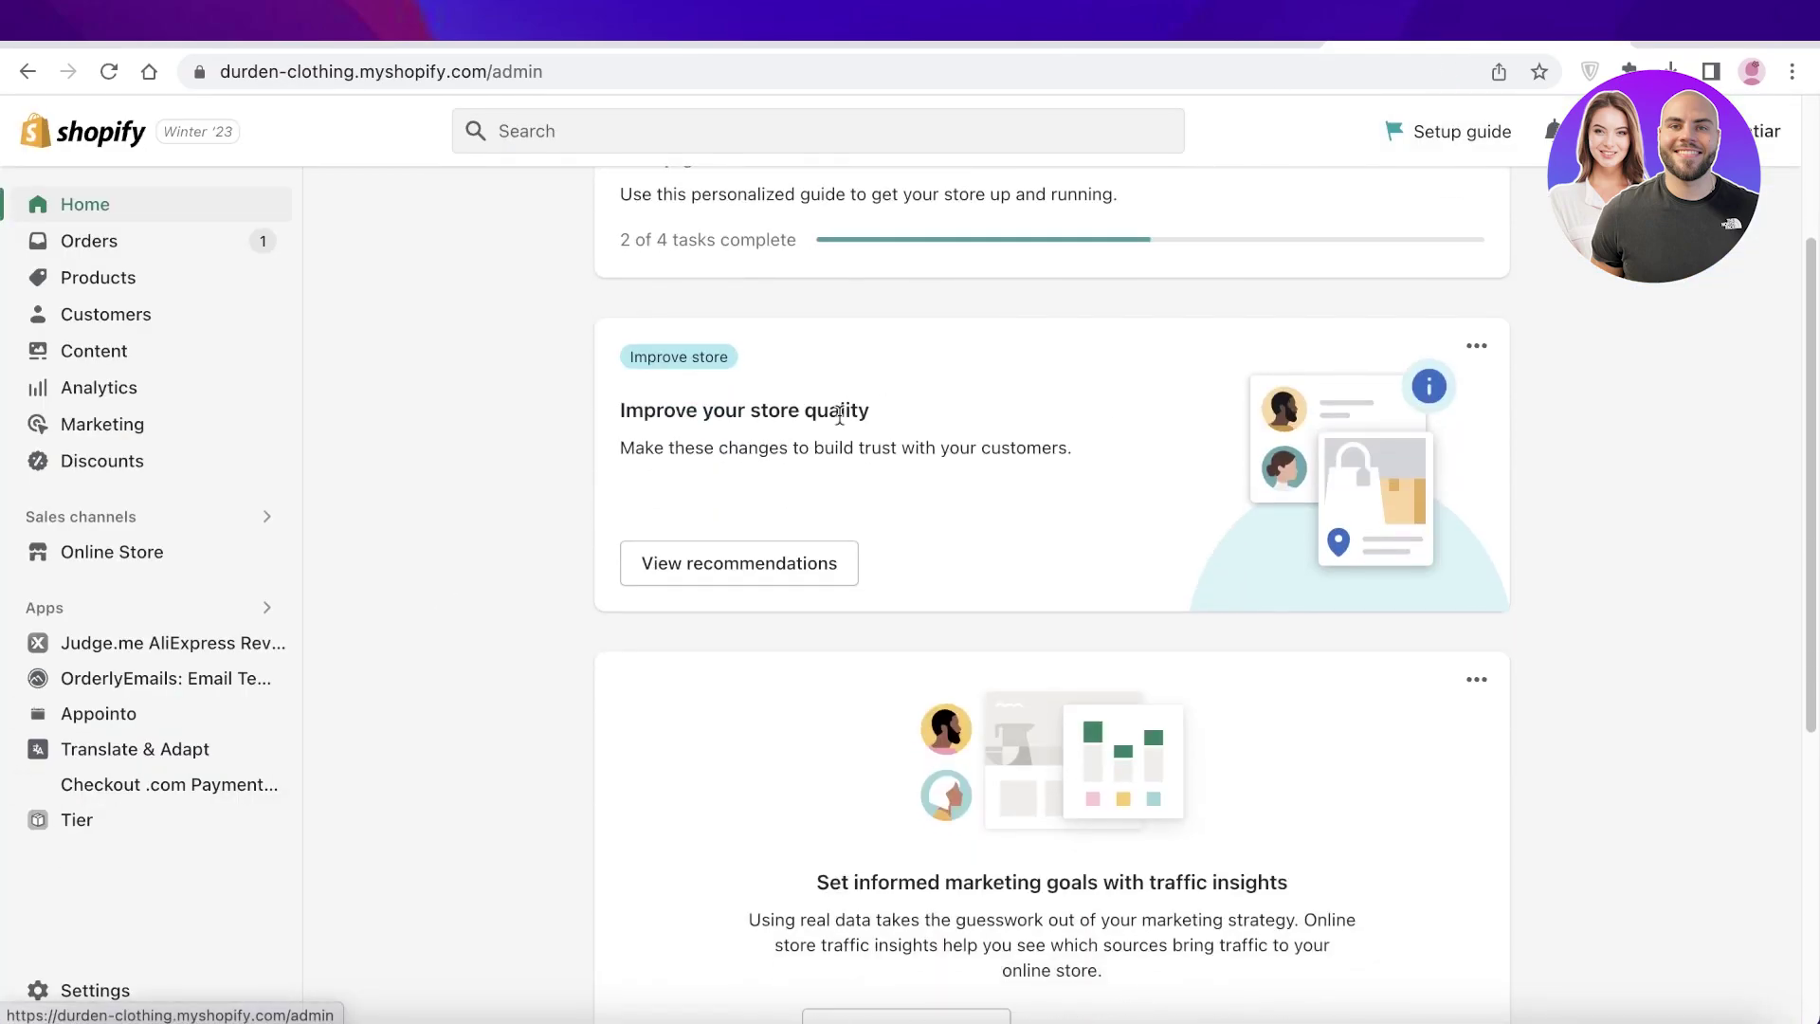
{"action": "scroll", "coordinate": [562, 531], "scroll_direction": "down", "scroll_amount": 2}
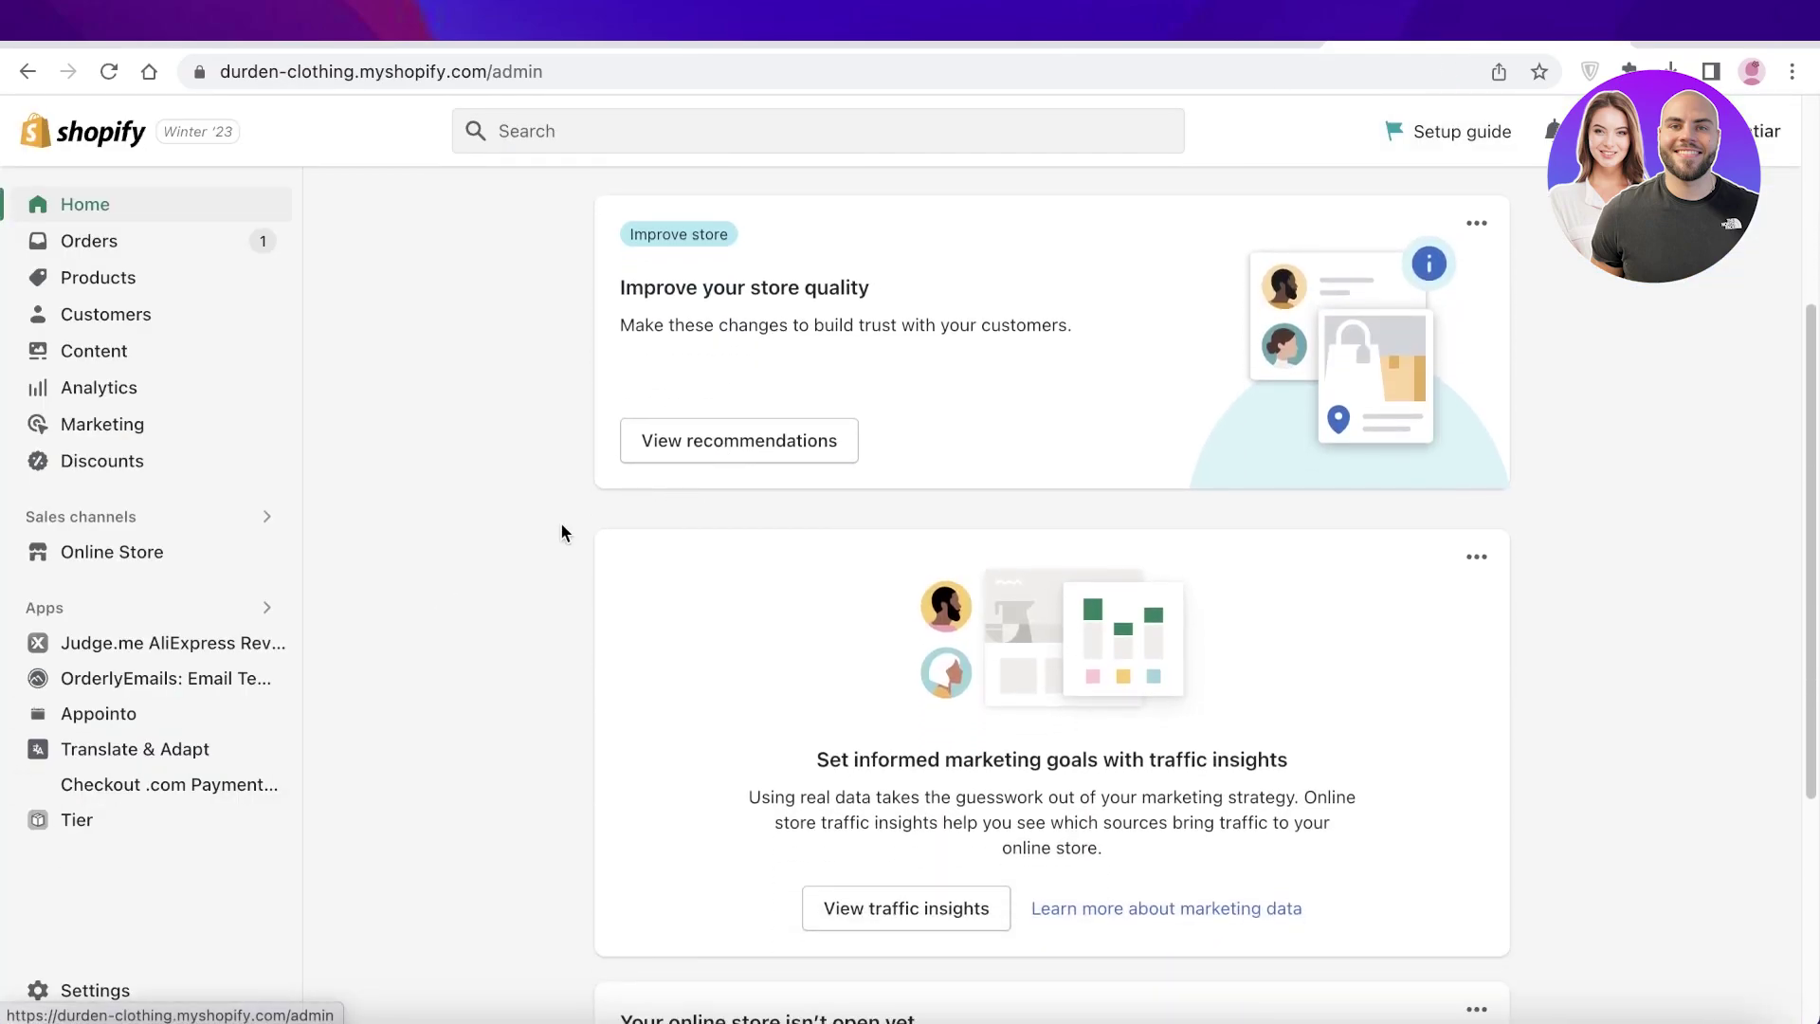
{"action": "scroll", "coordinate": [549, 478], "scroll_direction": "down", "scroll_amount": 2}
{"action": "scroll", "coordinate": [551, 507], "scroll_direction": "up", "scroll_amount": 4}
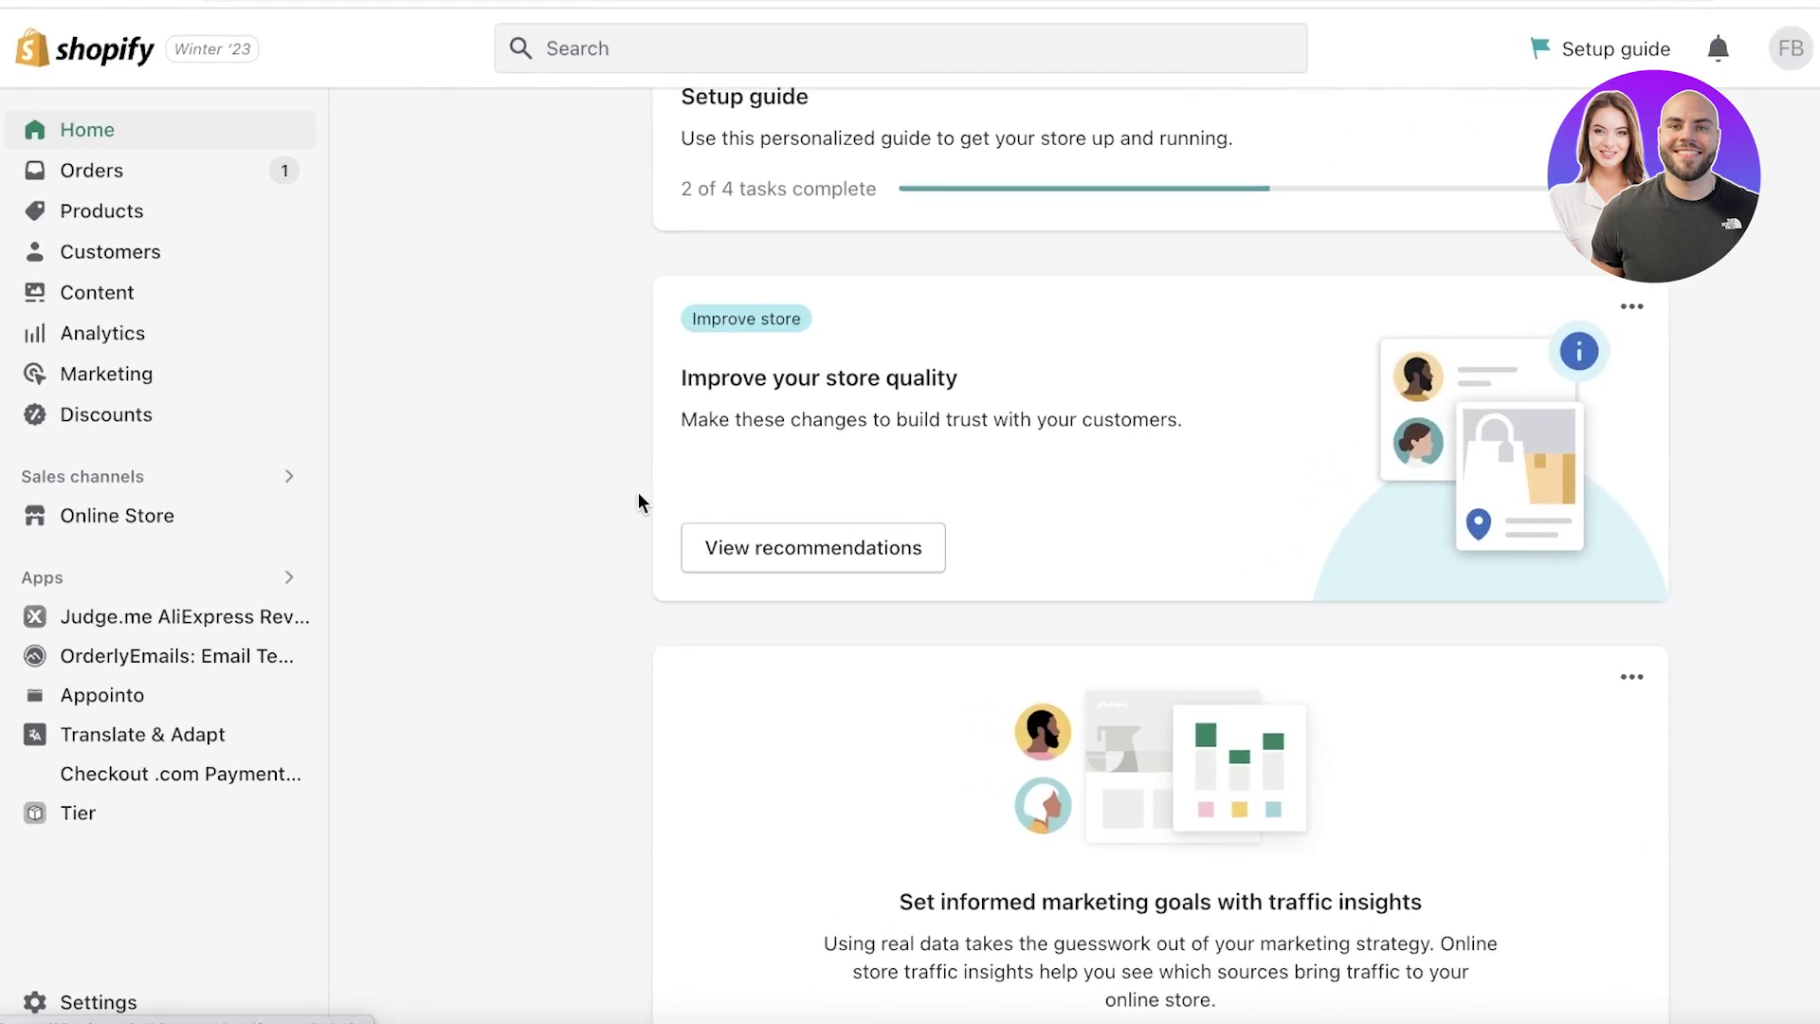
{"action": "scroll", "coordinate": [620, 512], "scroll_direction": "up", "scroll_amount": 3}
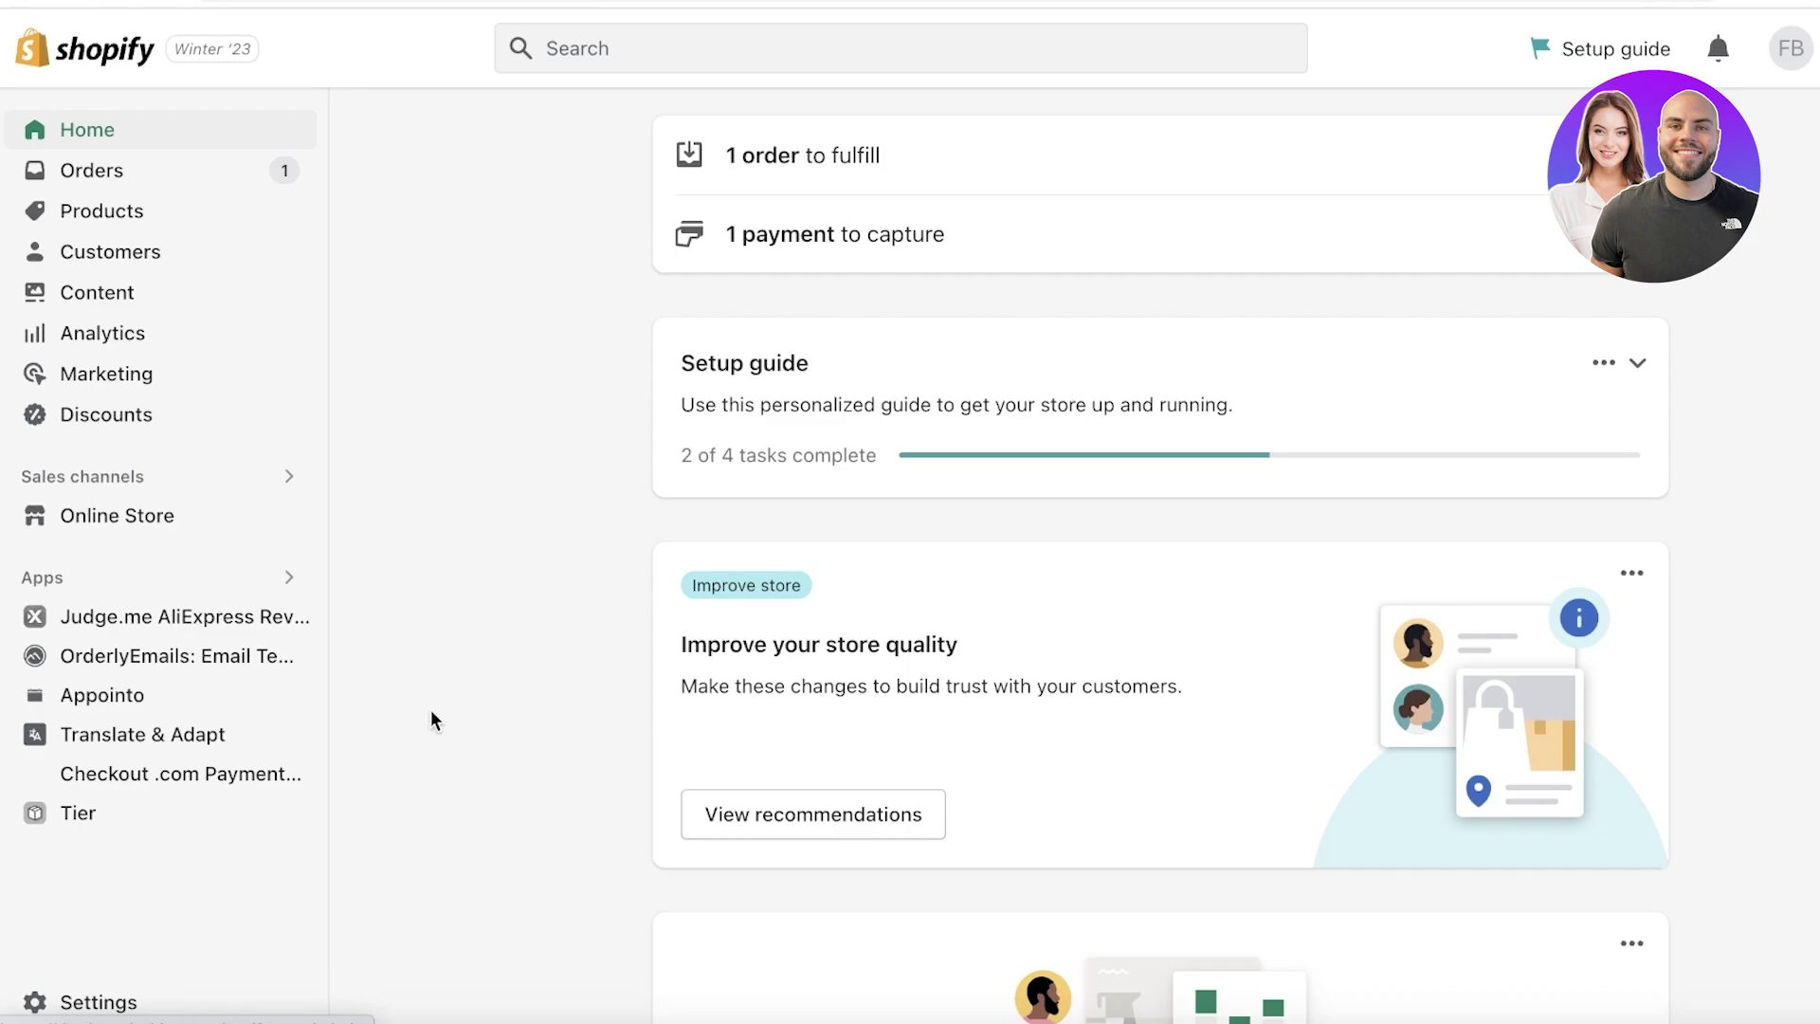
Show the four active products, then filter admin search to installed apps such as Tier and Appointo
{"action": "left_click", "coordinate": [292, 220]}
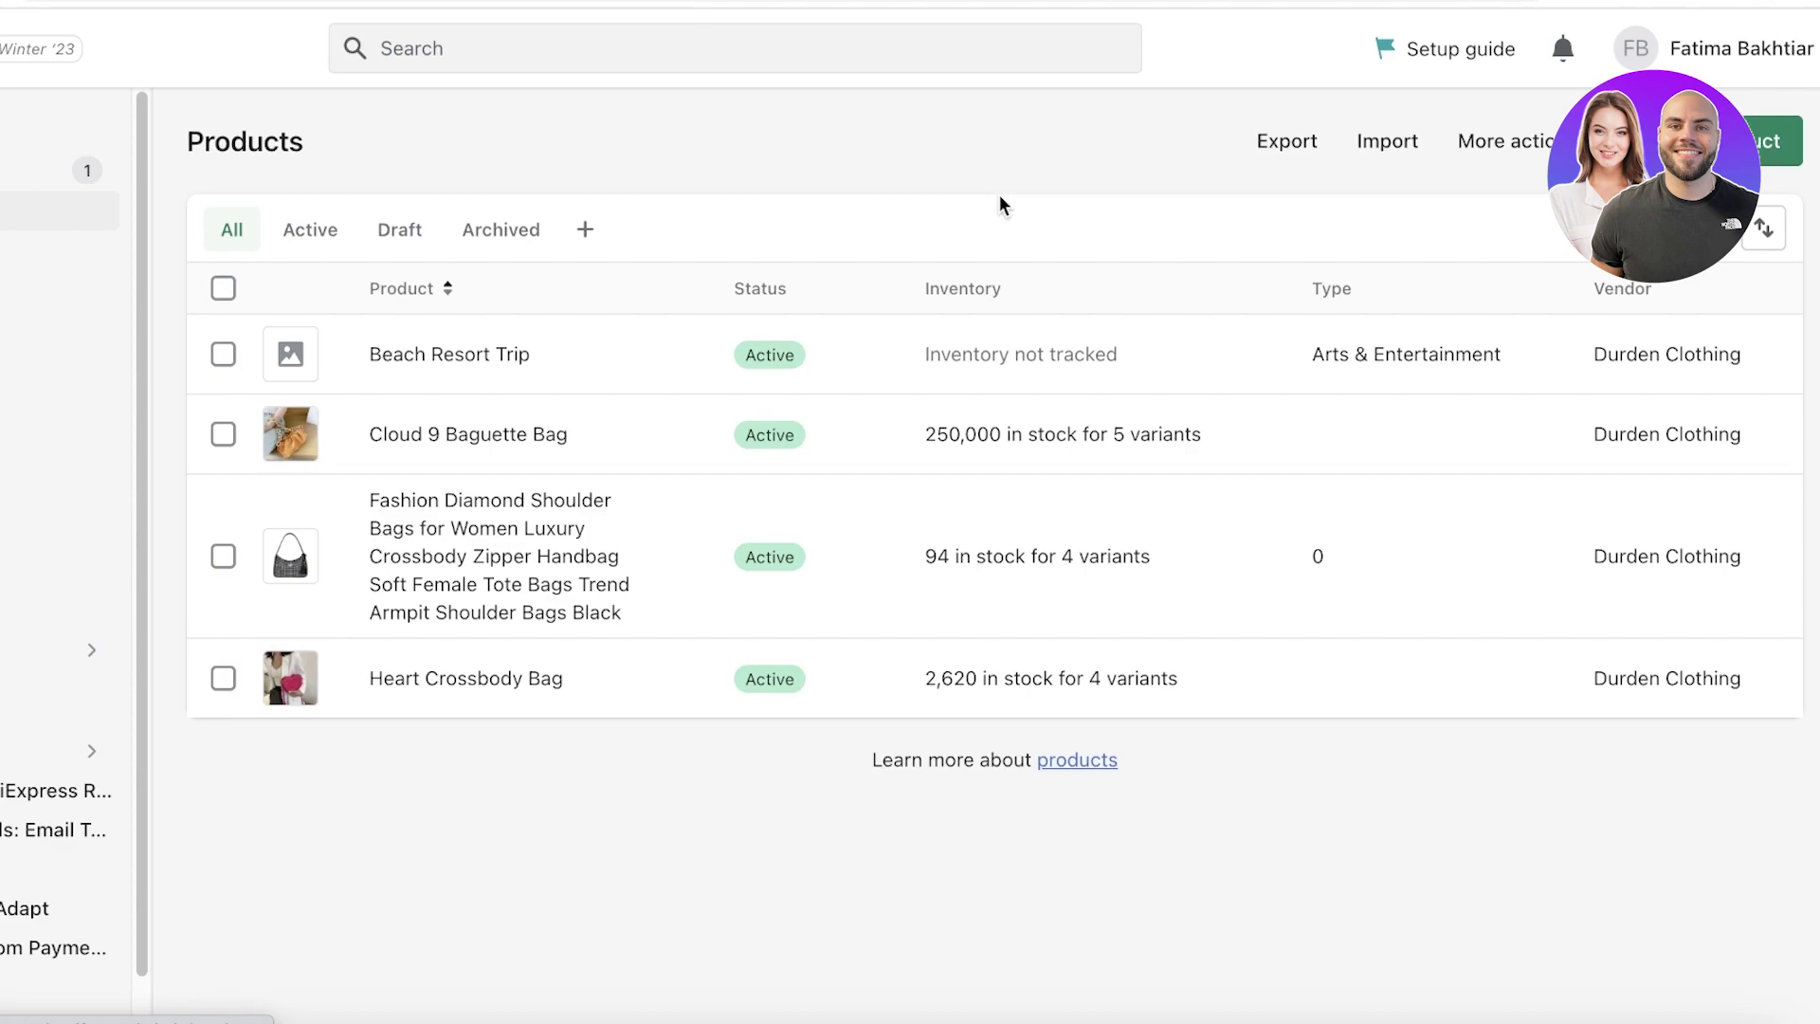
{"action": "scroll", "coordinate": [33, 796], "scroll_direction": "down", "scroll_amount": 2}
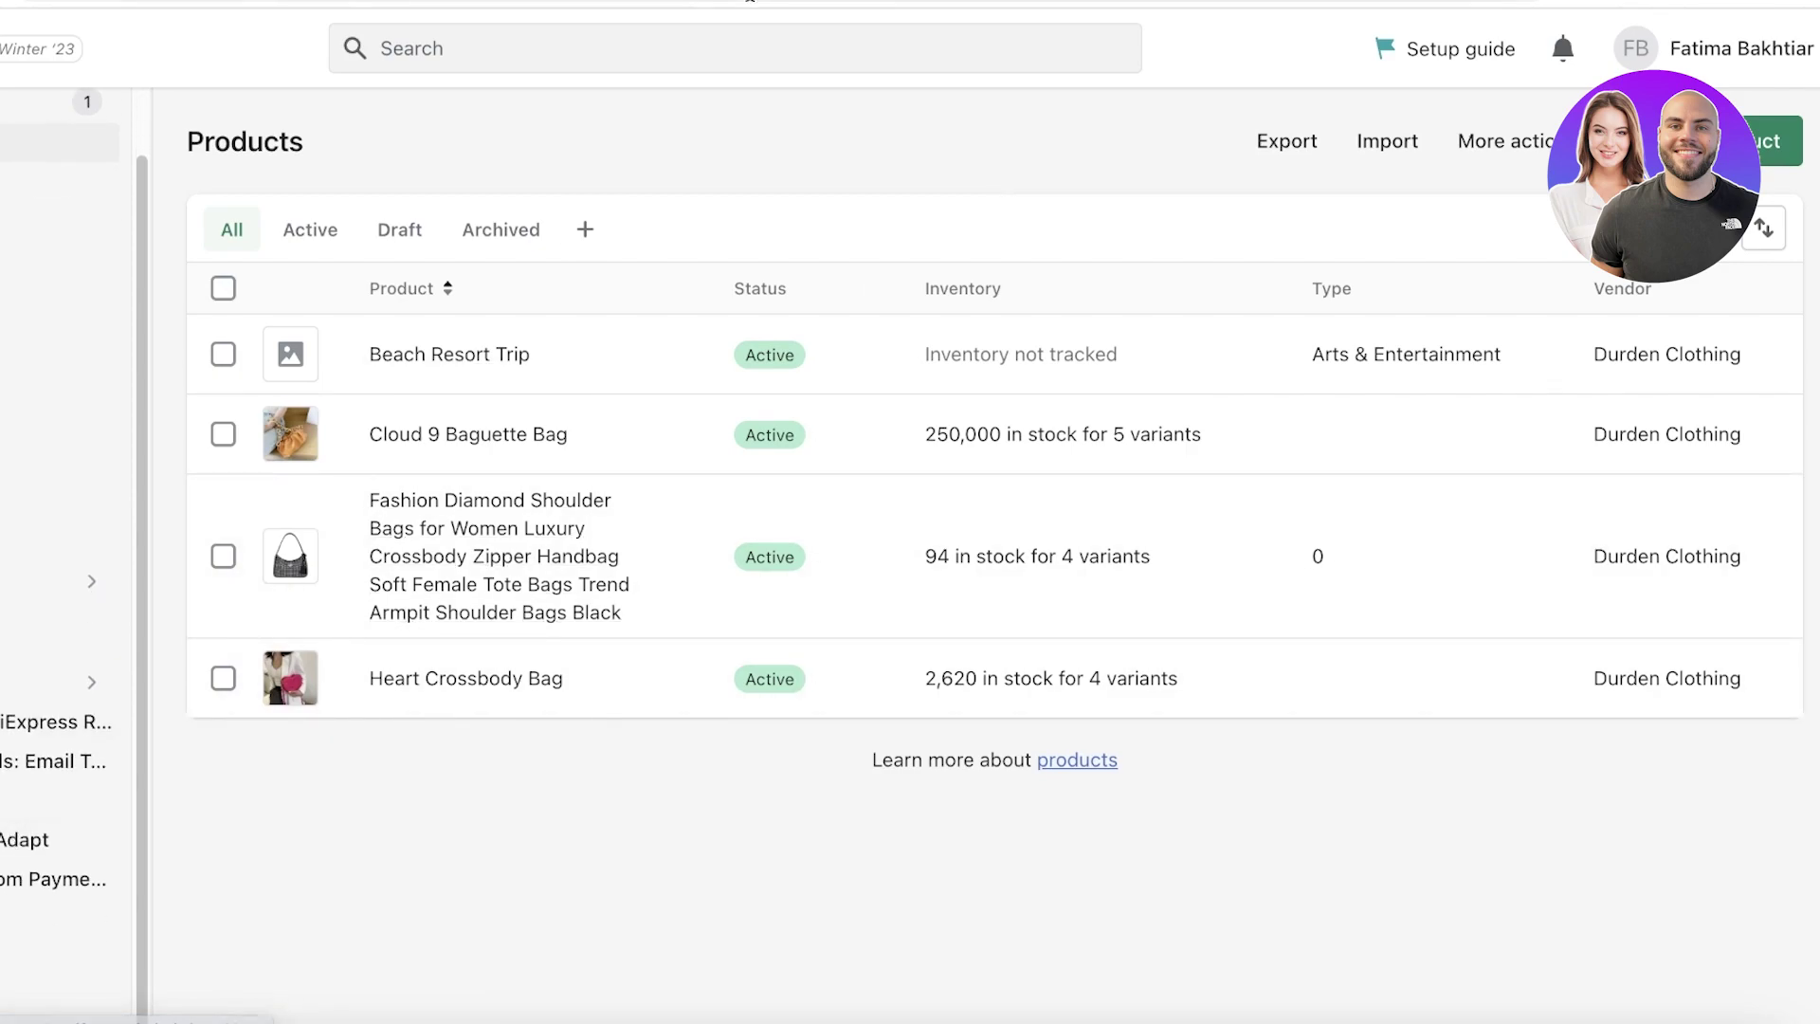
{"action": "left_click", "coordinate": [727, 38]}
{"action": "left_click", "coordinate": [594, 133]}
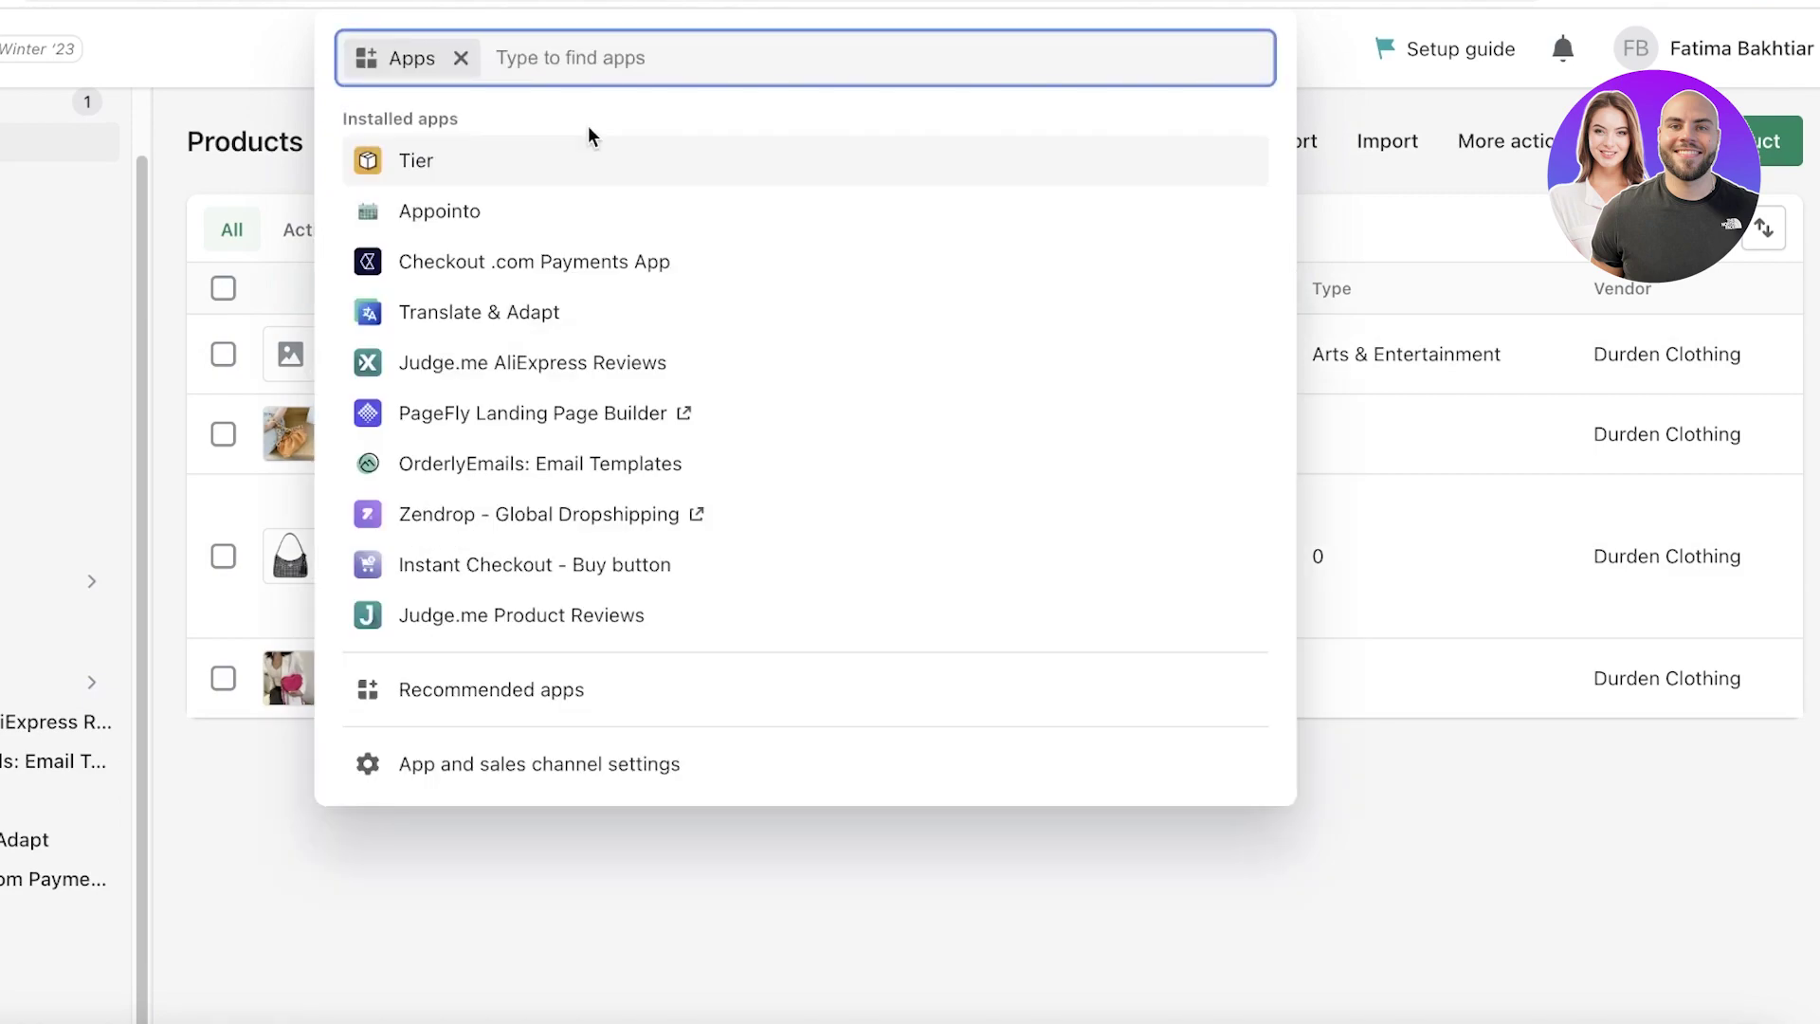
From App and sales channel settings, rerun the App Store 'bundles' search (253 apps) and pick Bundler - Product Bundles
{"action": "left_click", "coordinate": [432, 763]}
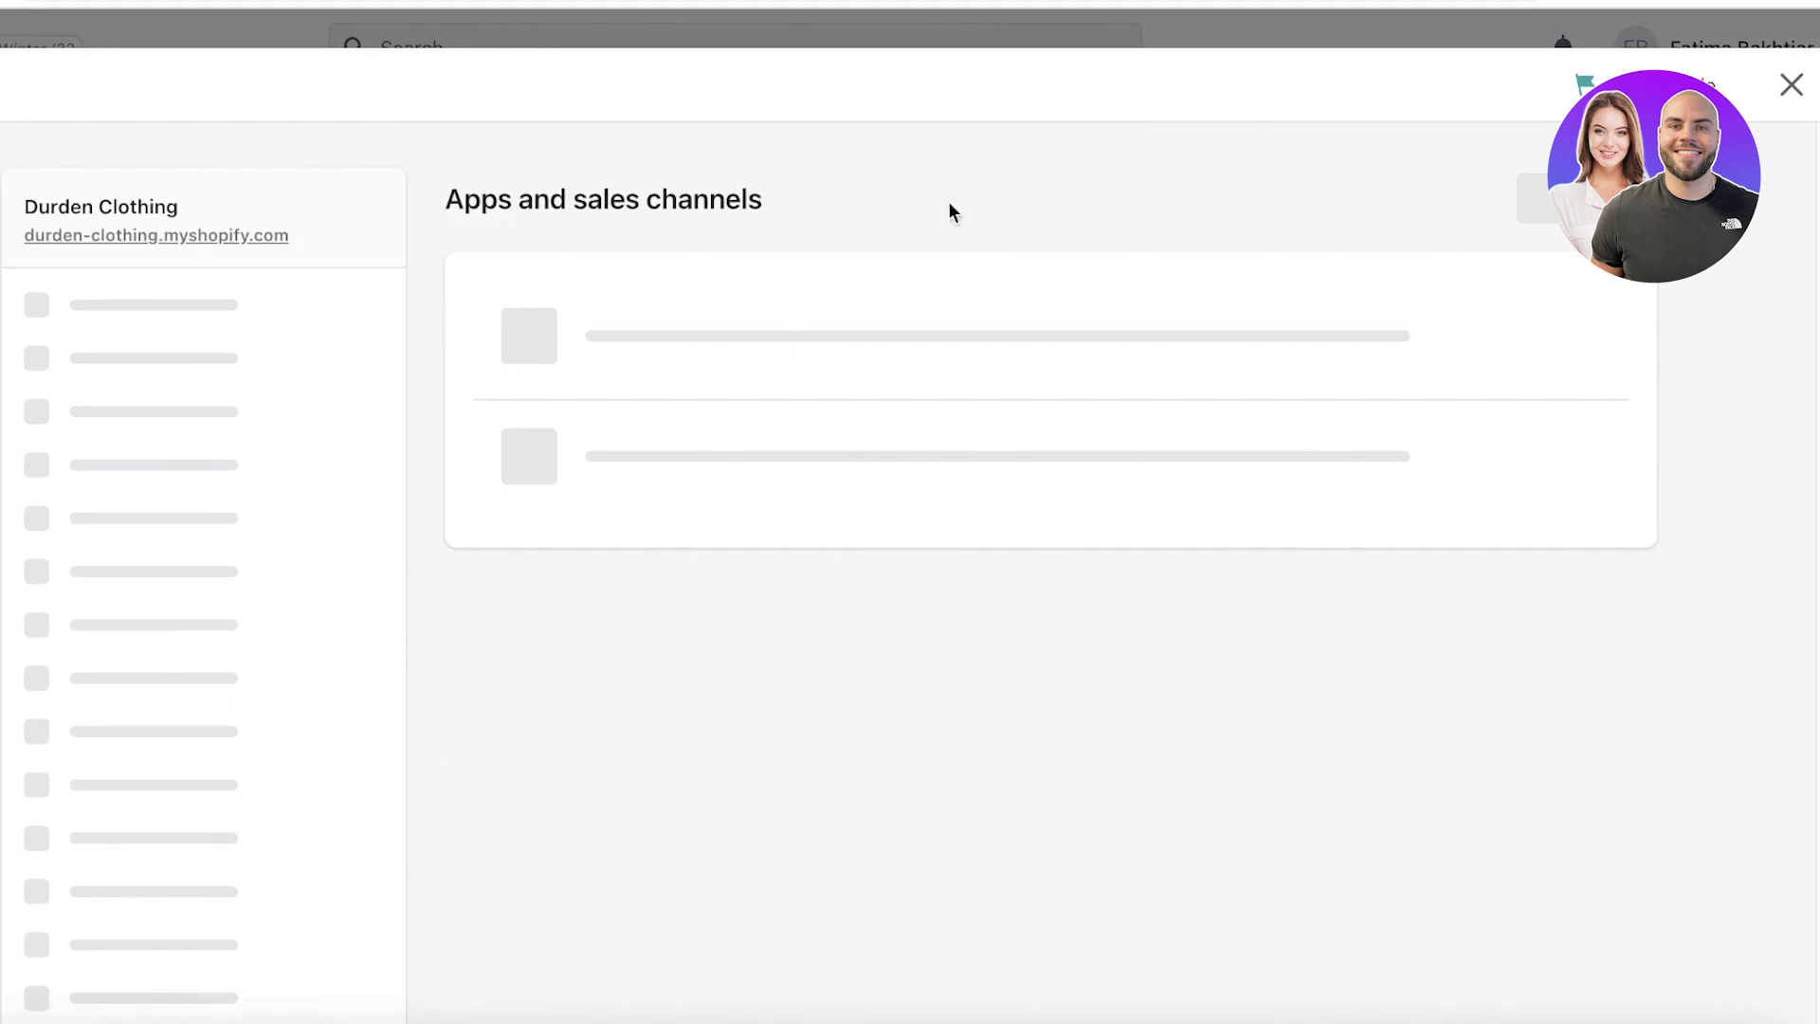
{"action": "left_click", "coordinate": [1506, 192]}
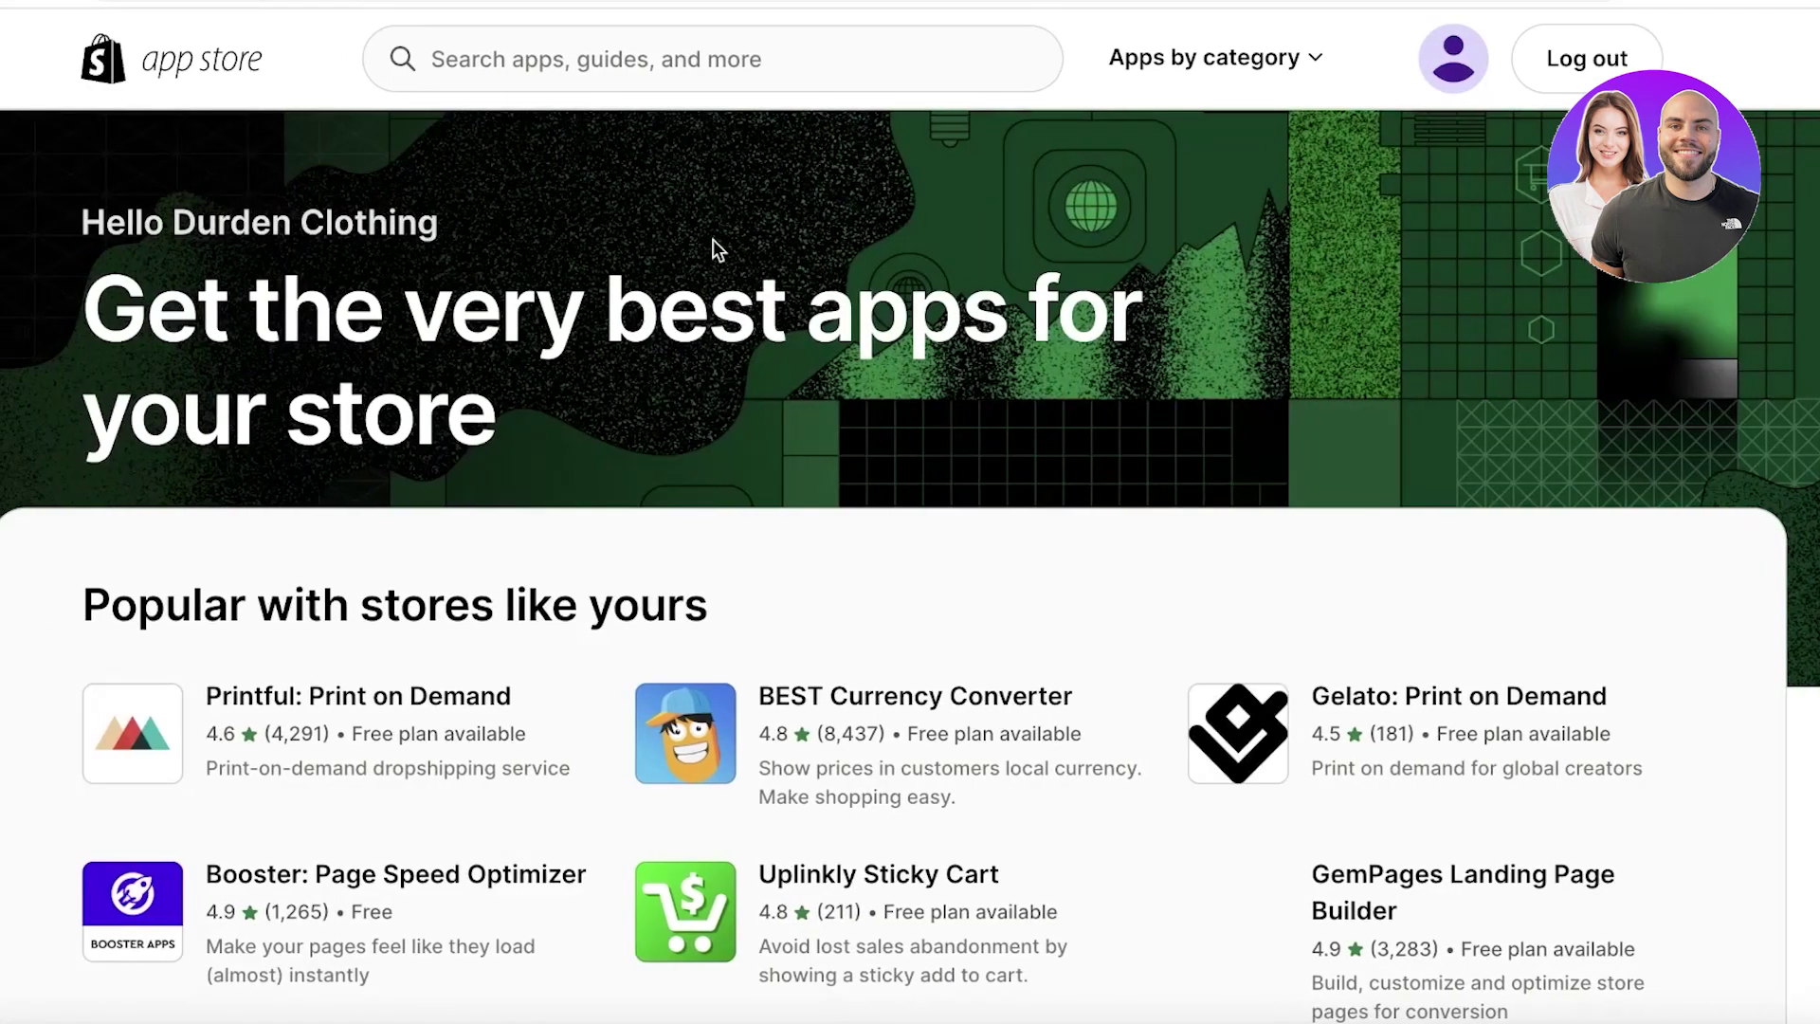
{"action": "left_click", "coordinate": [775, 59]}
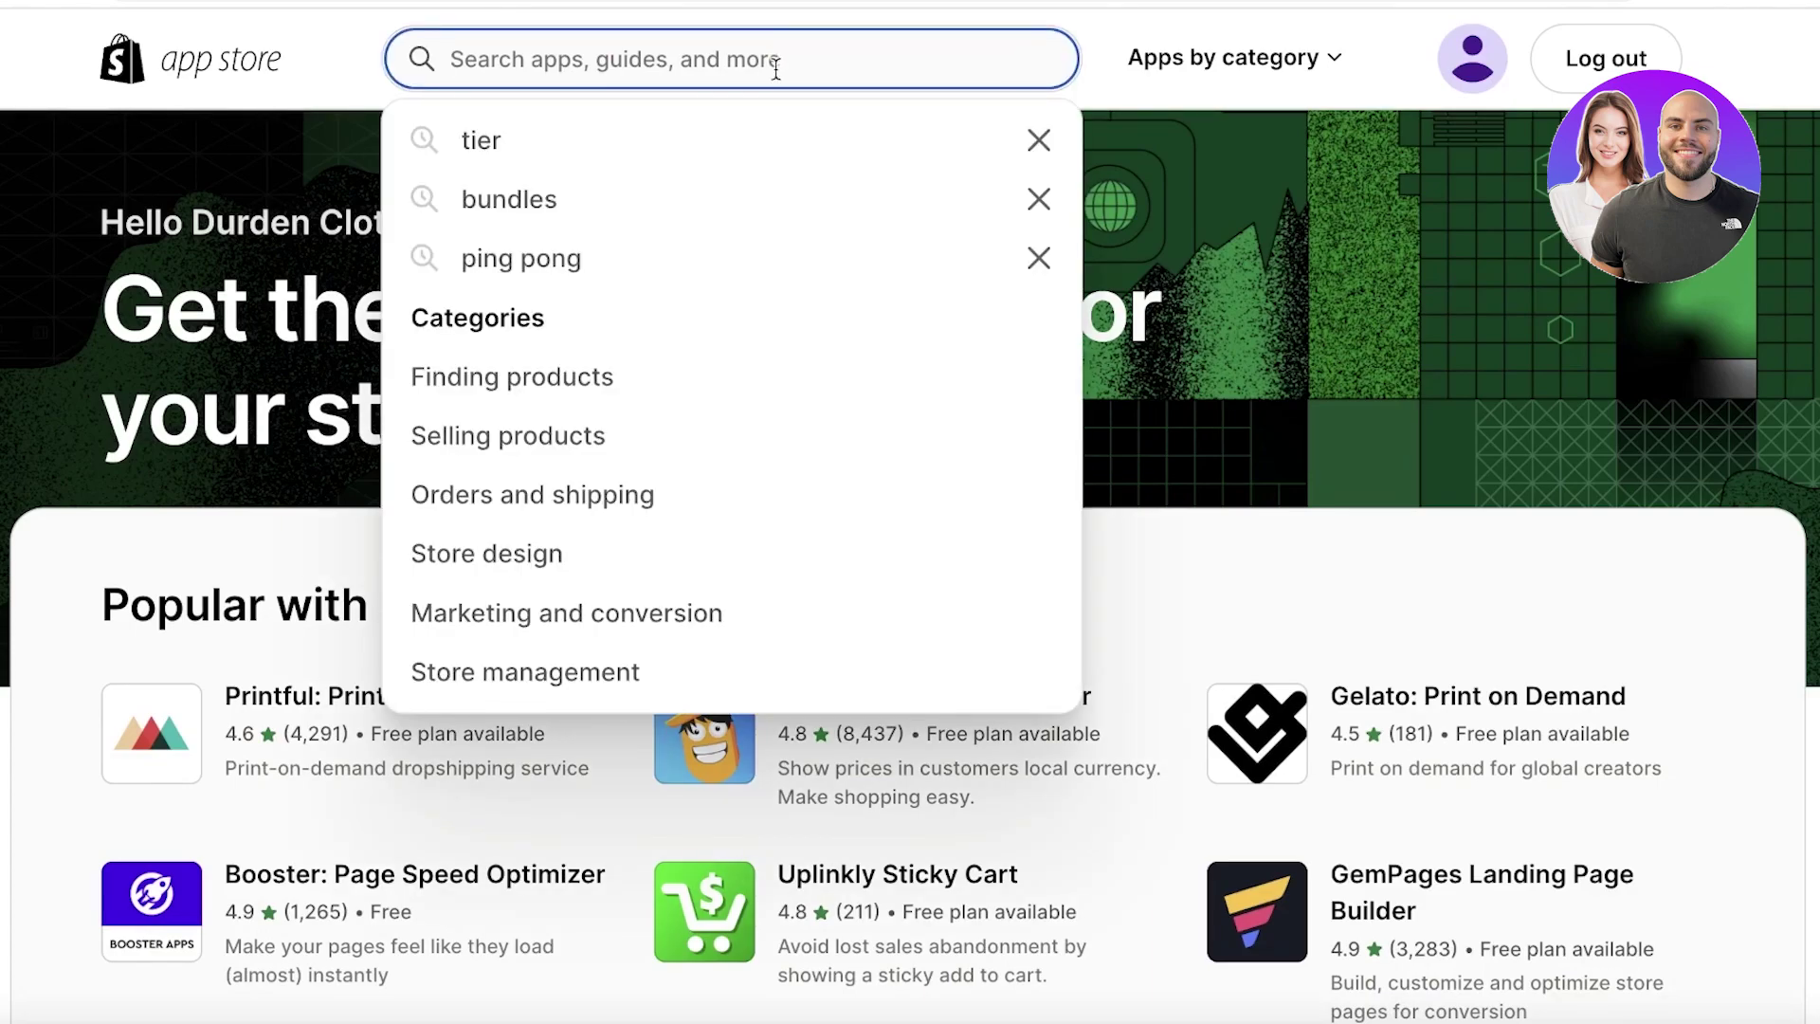
{"action": "left_click", "coordinate": [661, 197]}
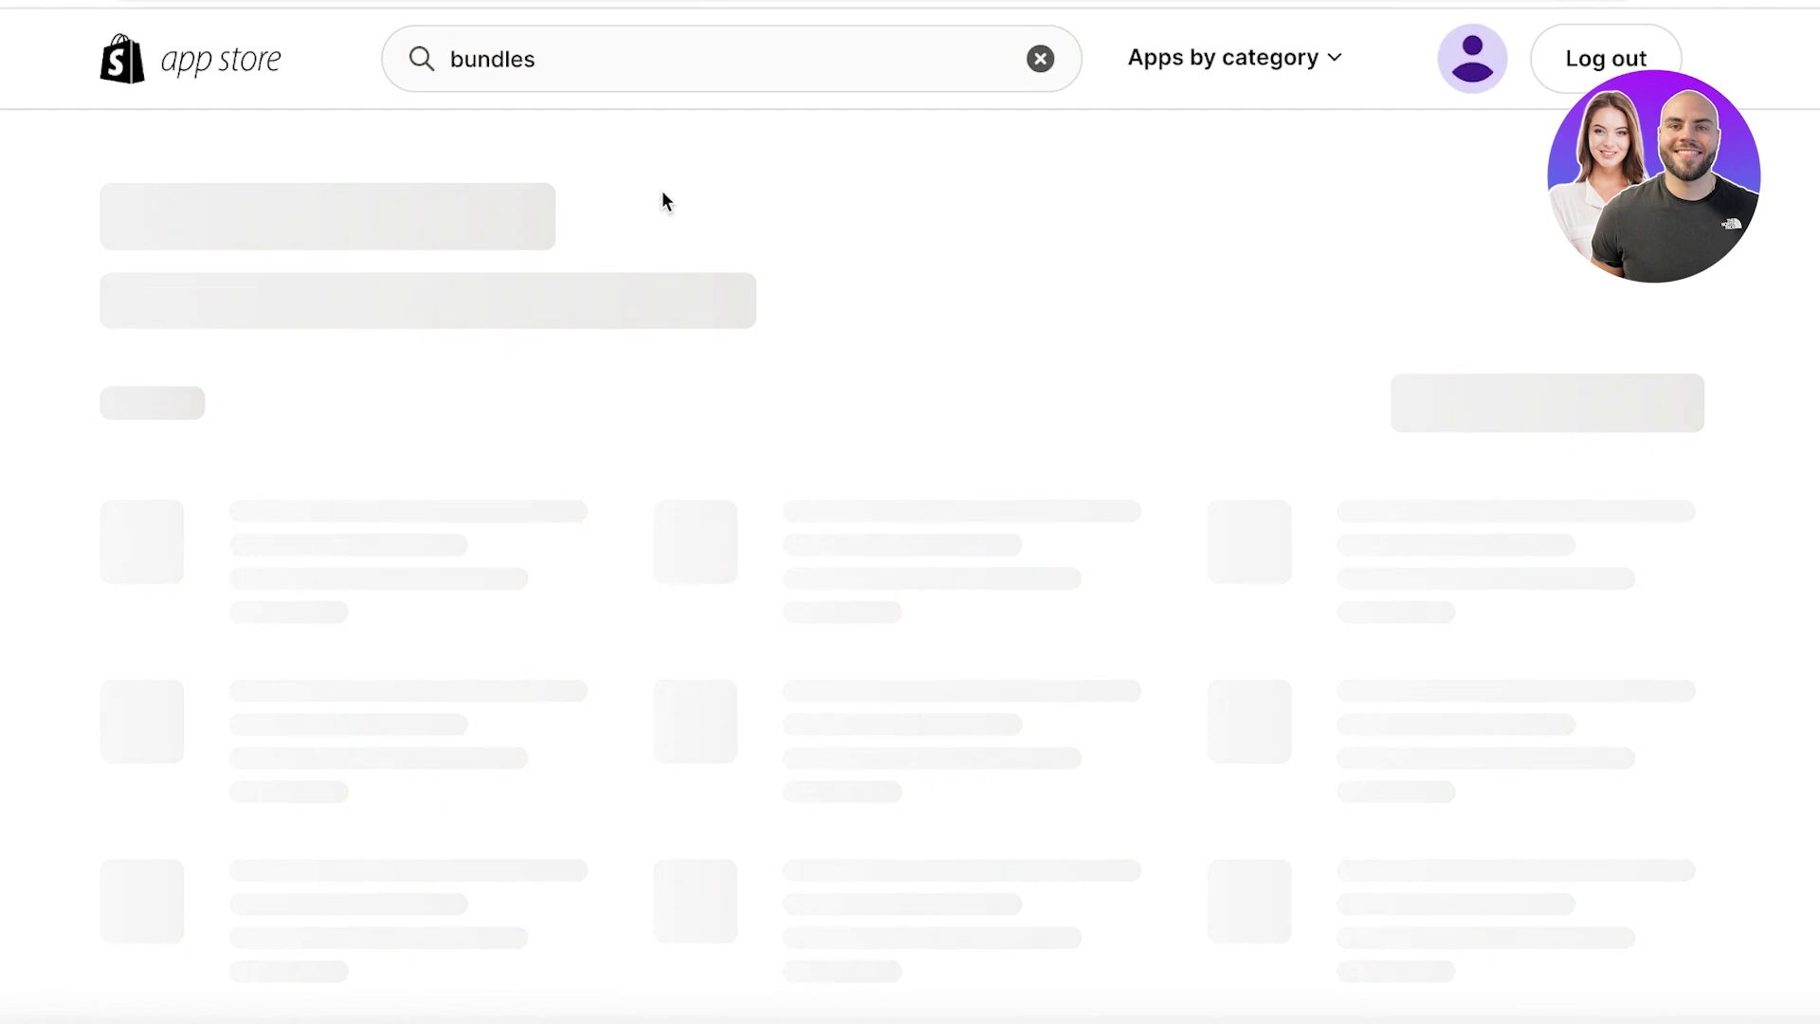
{"action": "scroll", "coordinate": [659, 218], "scroll_direction": "down", "scroll_amount": 1}
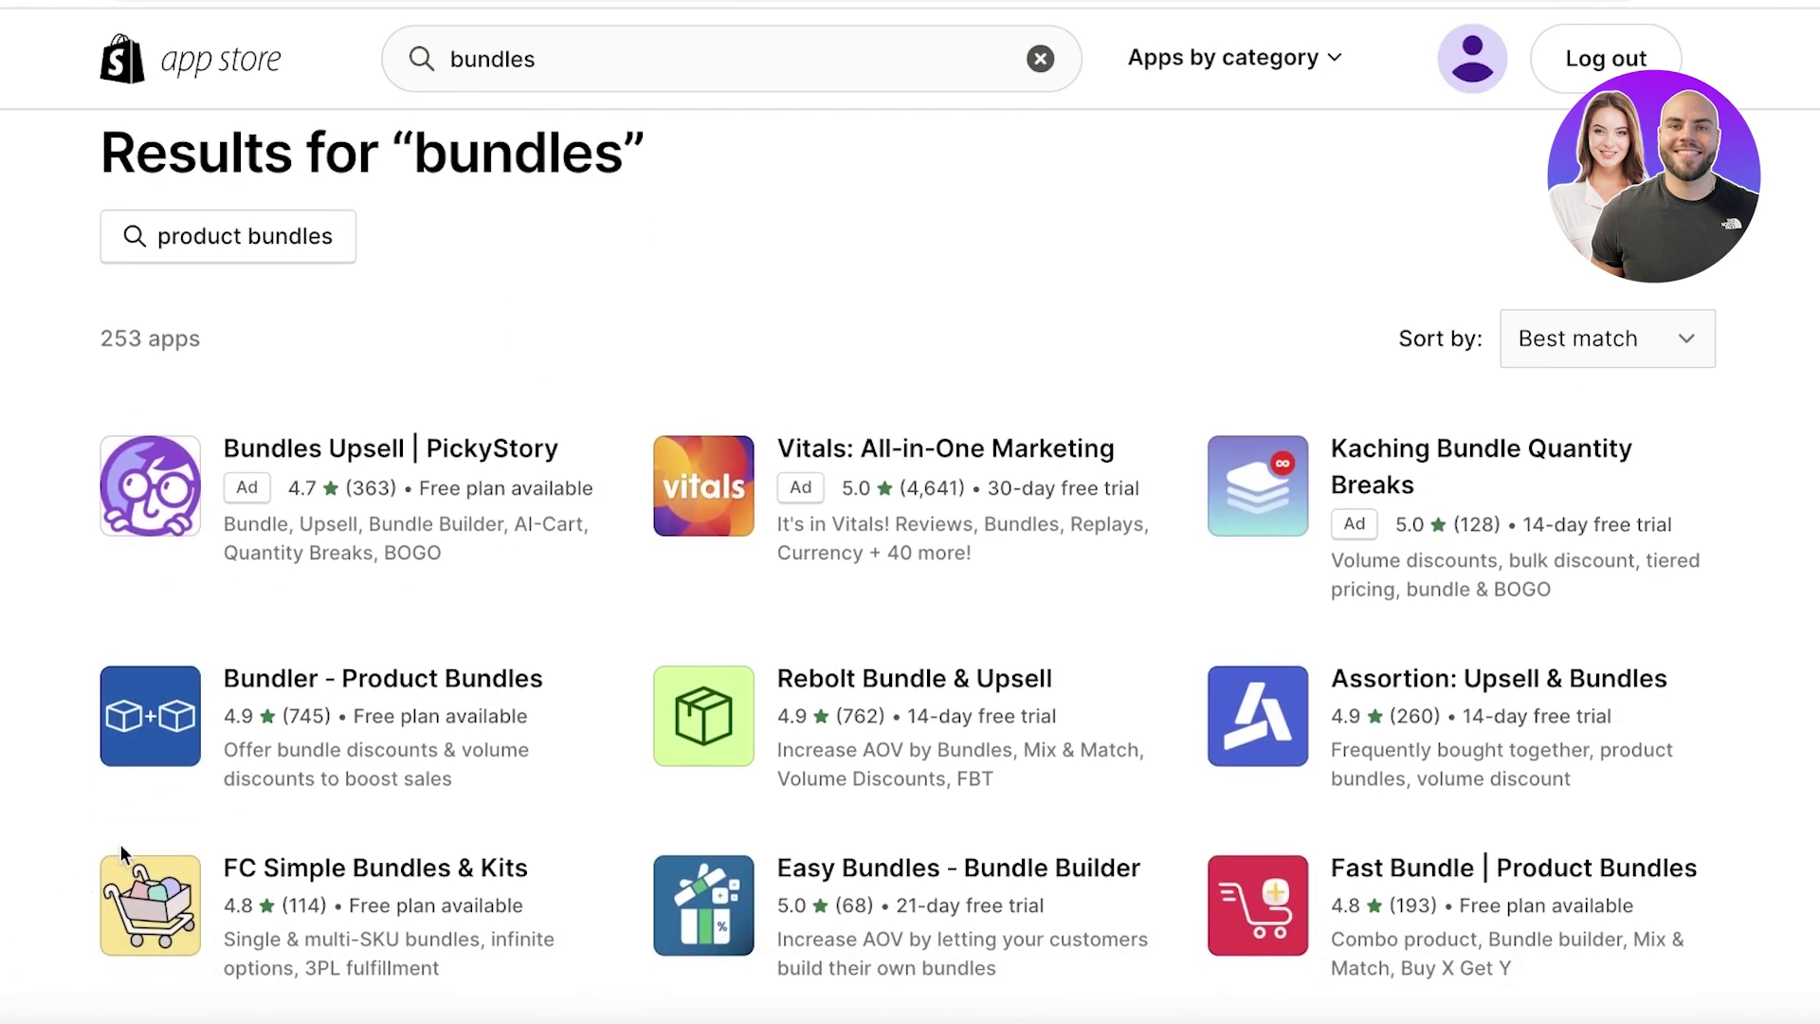
{"action": "right_click", "coordinate": [180, 726]}
{"action": "left_click", "coordinate": [182, 730]}
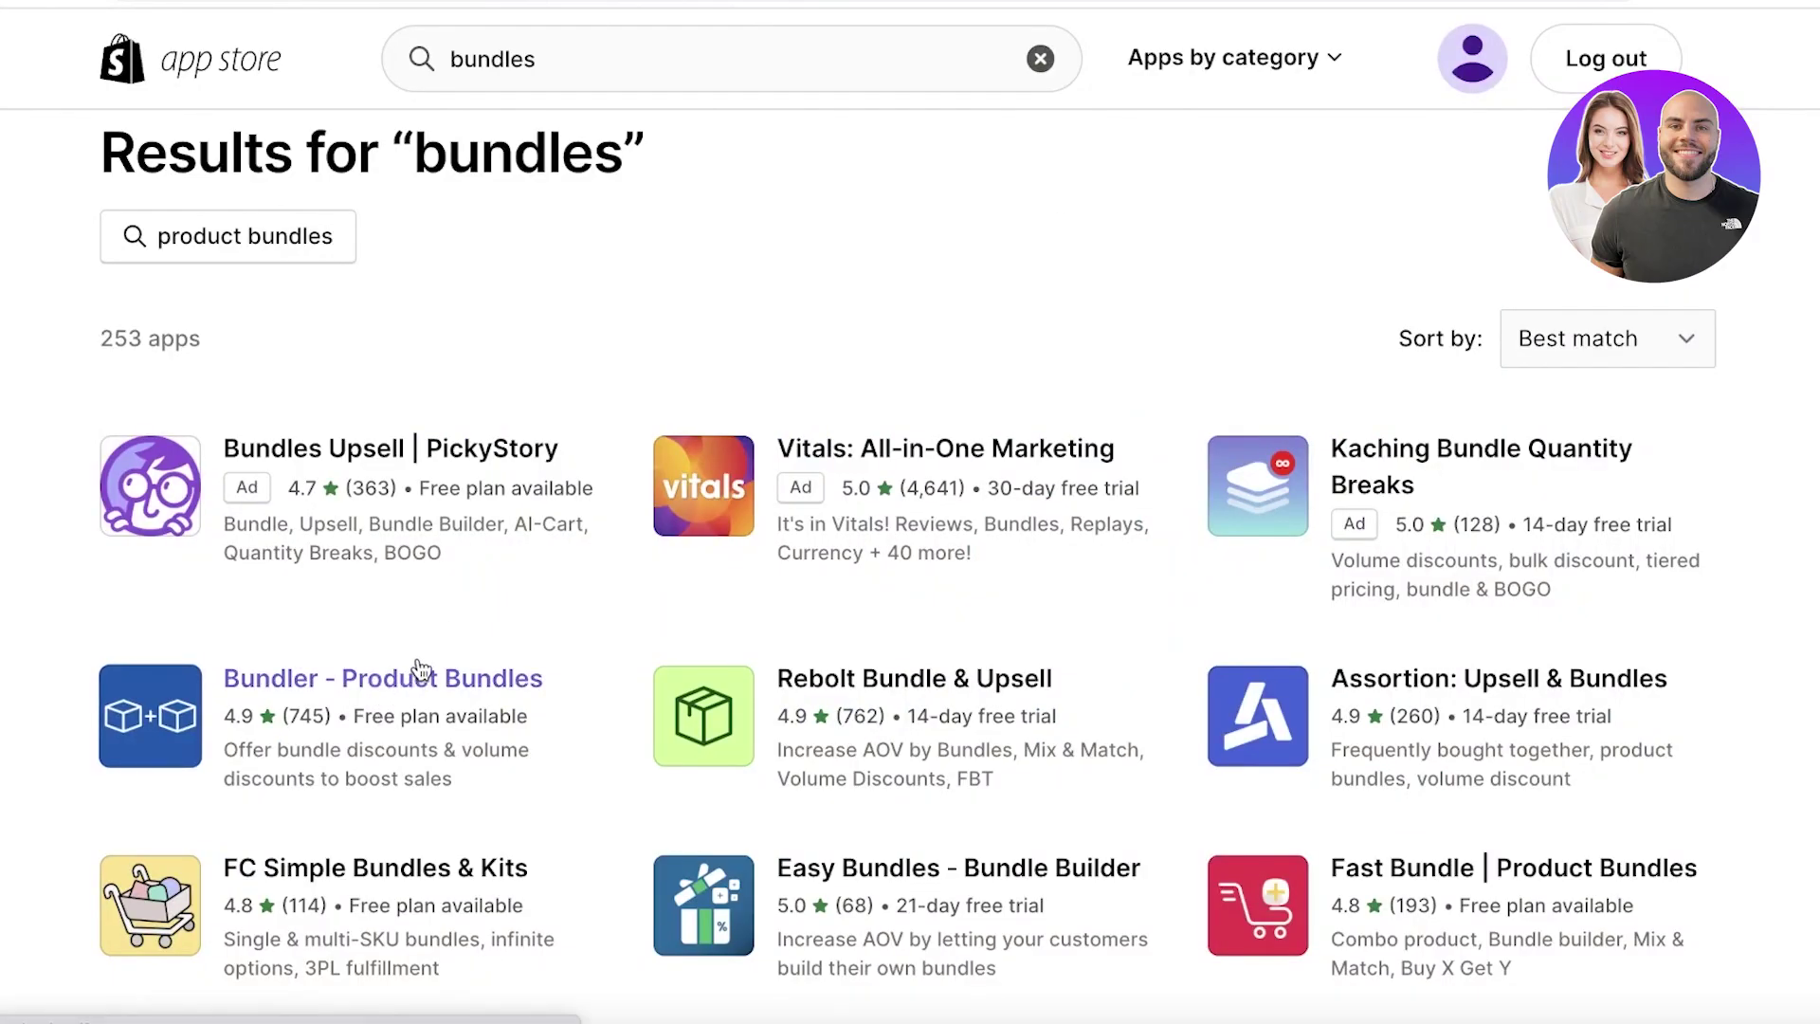
Open the Bundler - Product Bundles listing and look over its features and pricing plans
{"action": "left_click", "coordinate": [420, 675]}
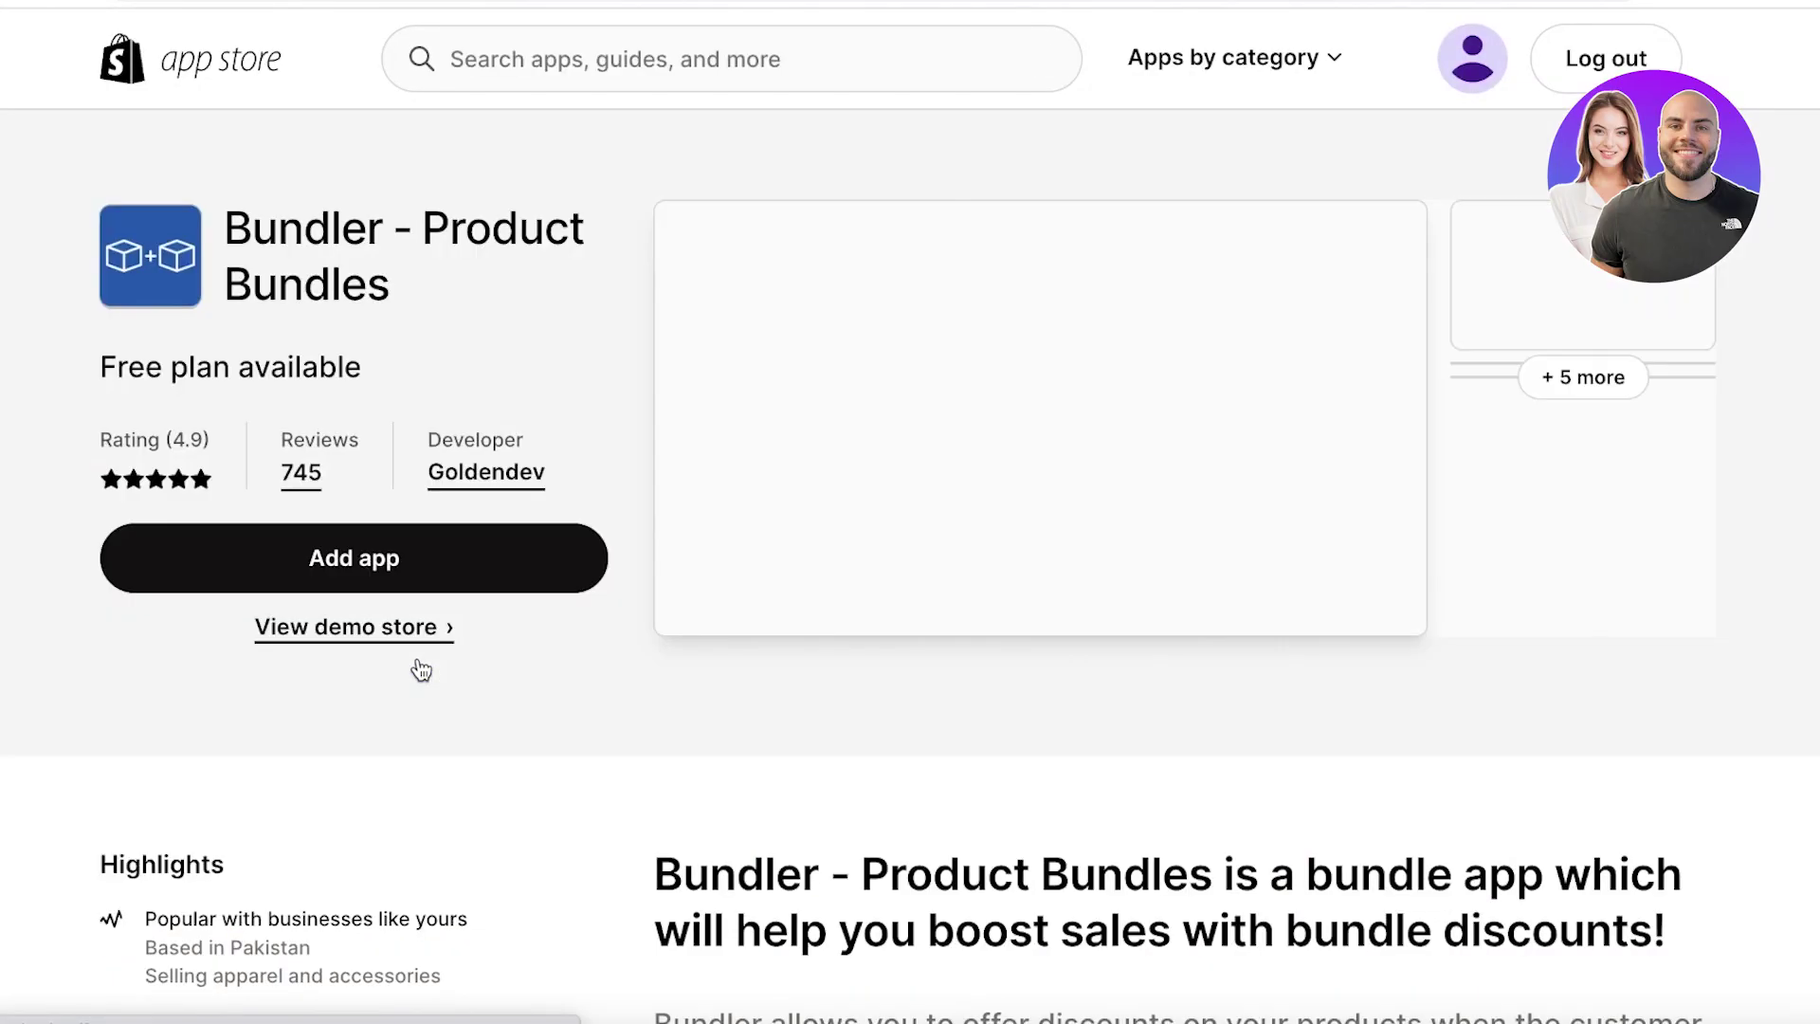
{"action": "scroll", "coordinate": [420, 668], "scroll_direction": "down", "scroll_amount": 5}
{"action": "scroll", "coordinate": [420, 669], "scroll_direction": "down", "scroll_amount": 10}
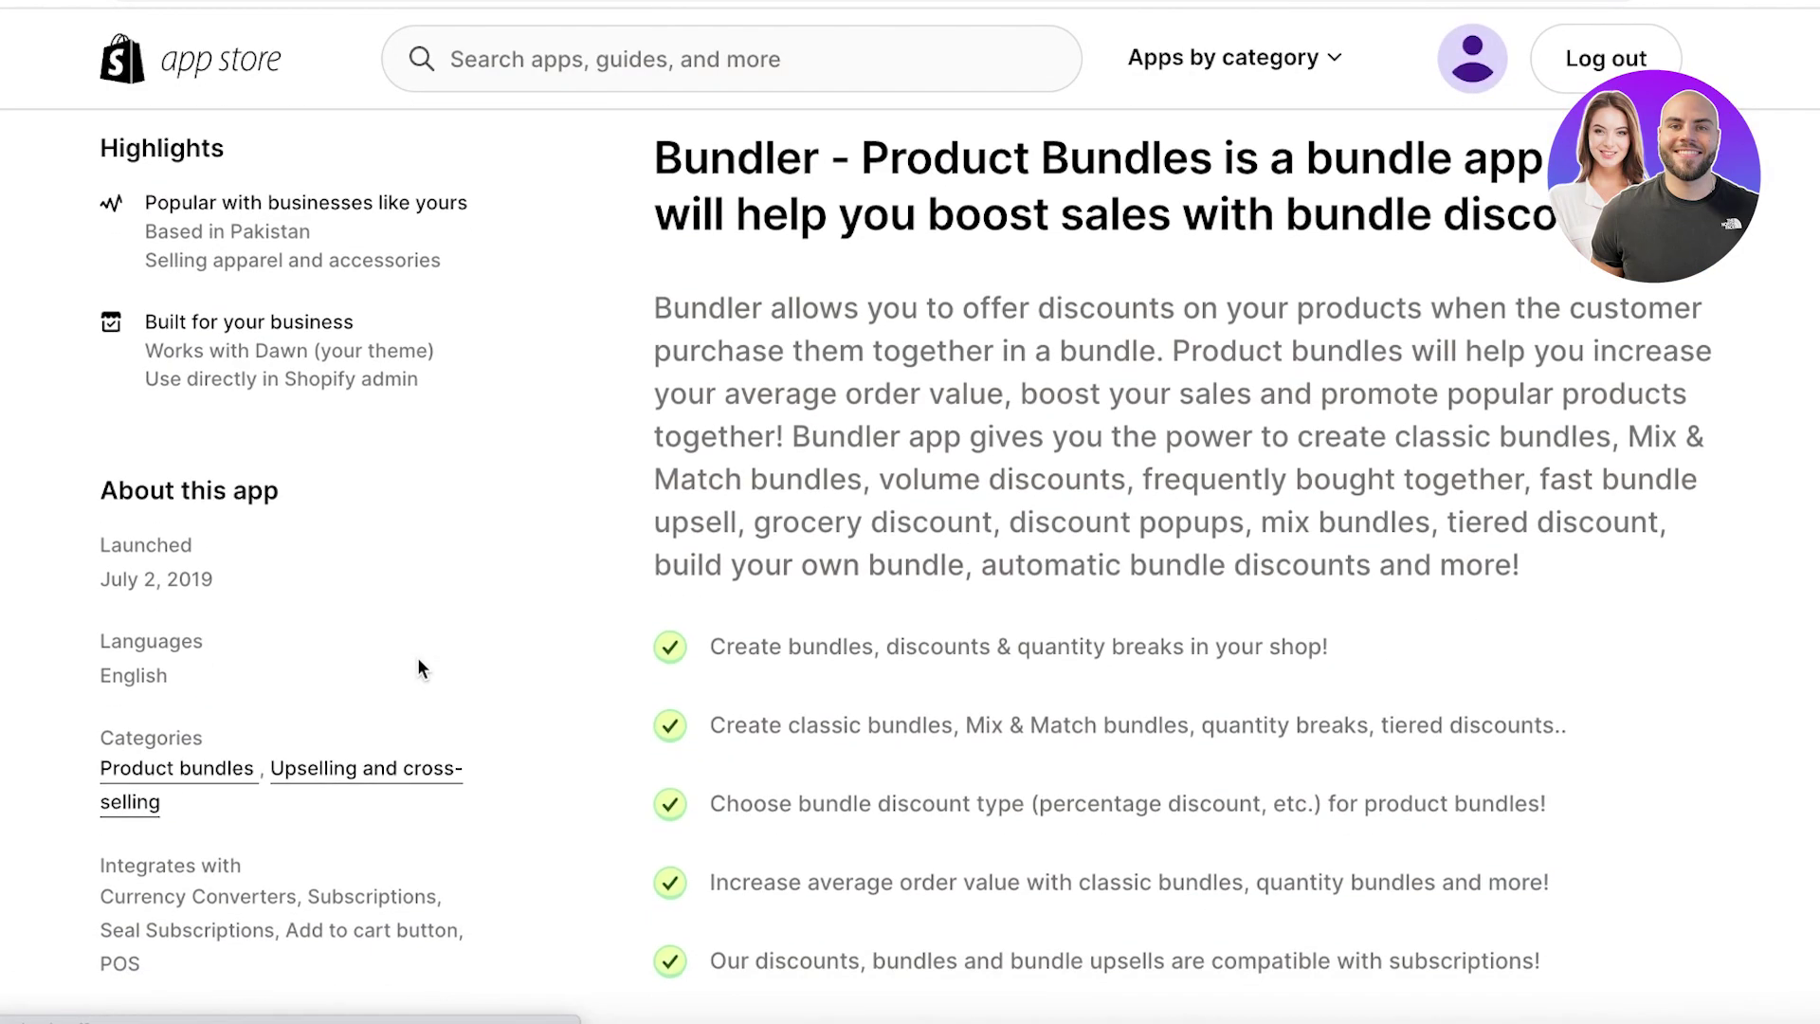
{"action": "scroll", "coordinate": [869, 467], "scroll_direction": "up", "scroll_amount": 15}
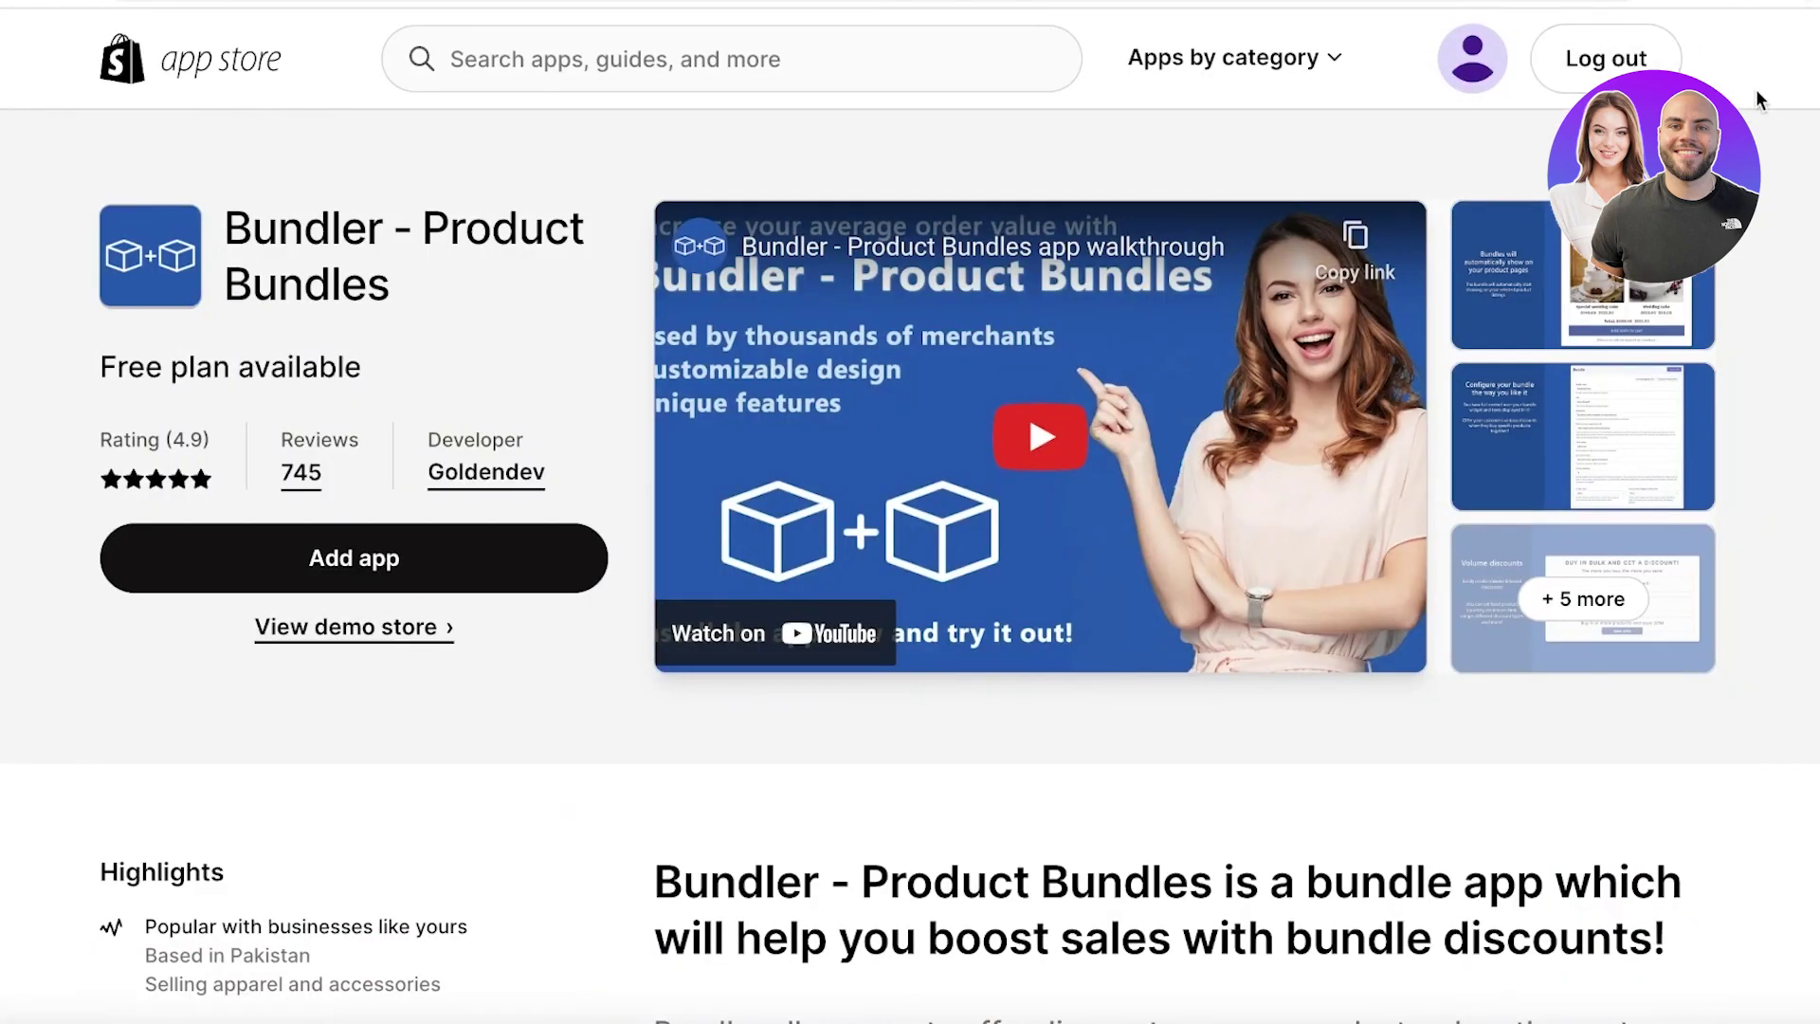
Check the installed Tier app's details in Apps and sales channels
{"action": "scroll", "coordinate": [826, 93], "scroll_direction": "down", "scroll_amount": 1}
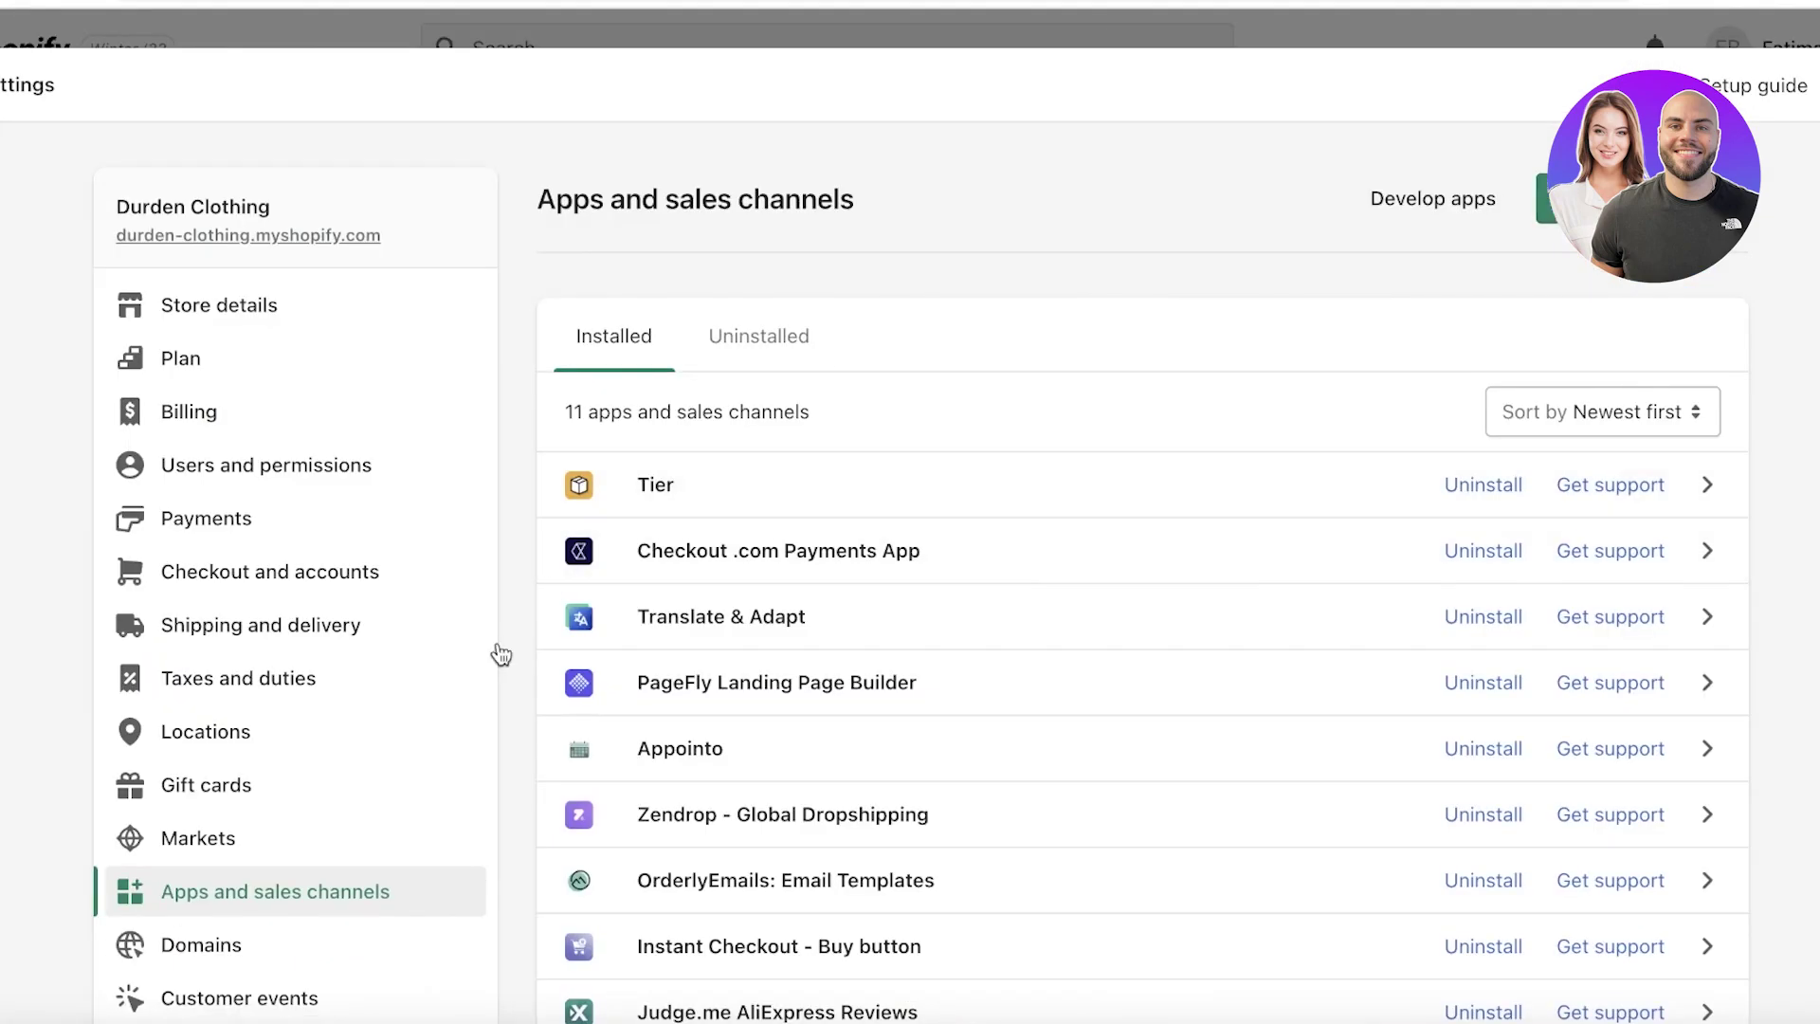
{"action": "left_click", "coordinate": [654, 481]}
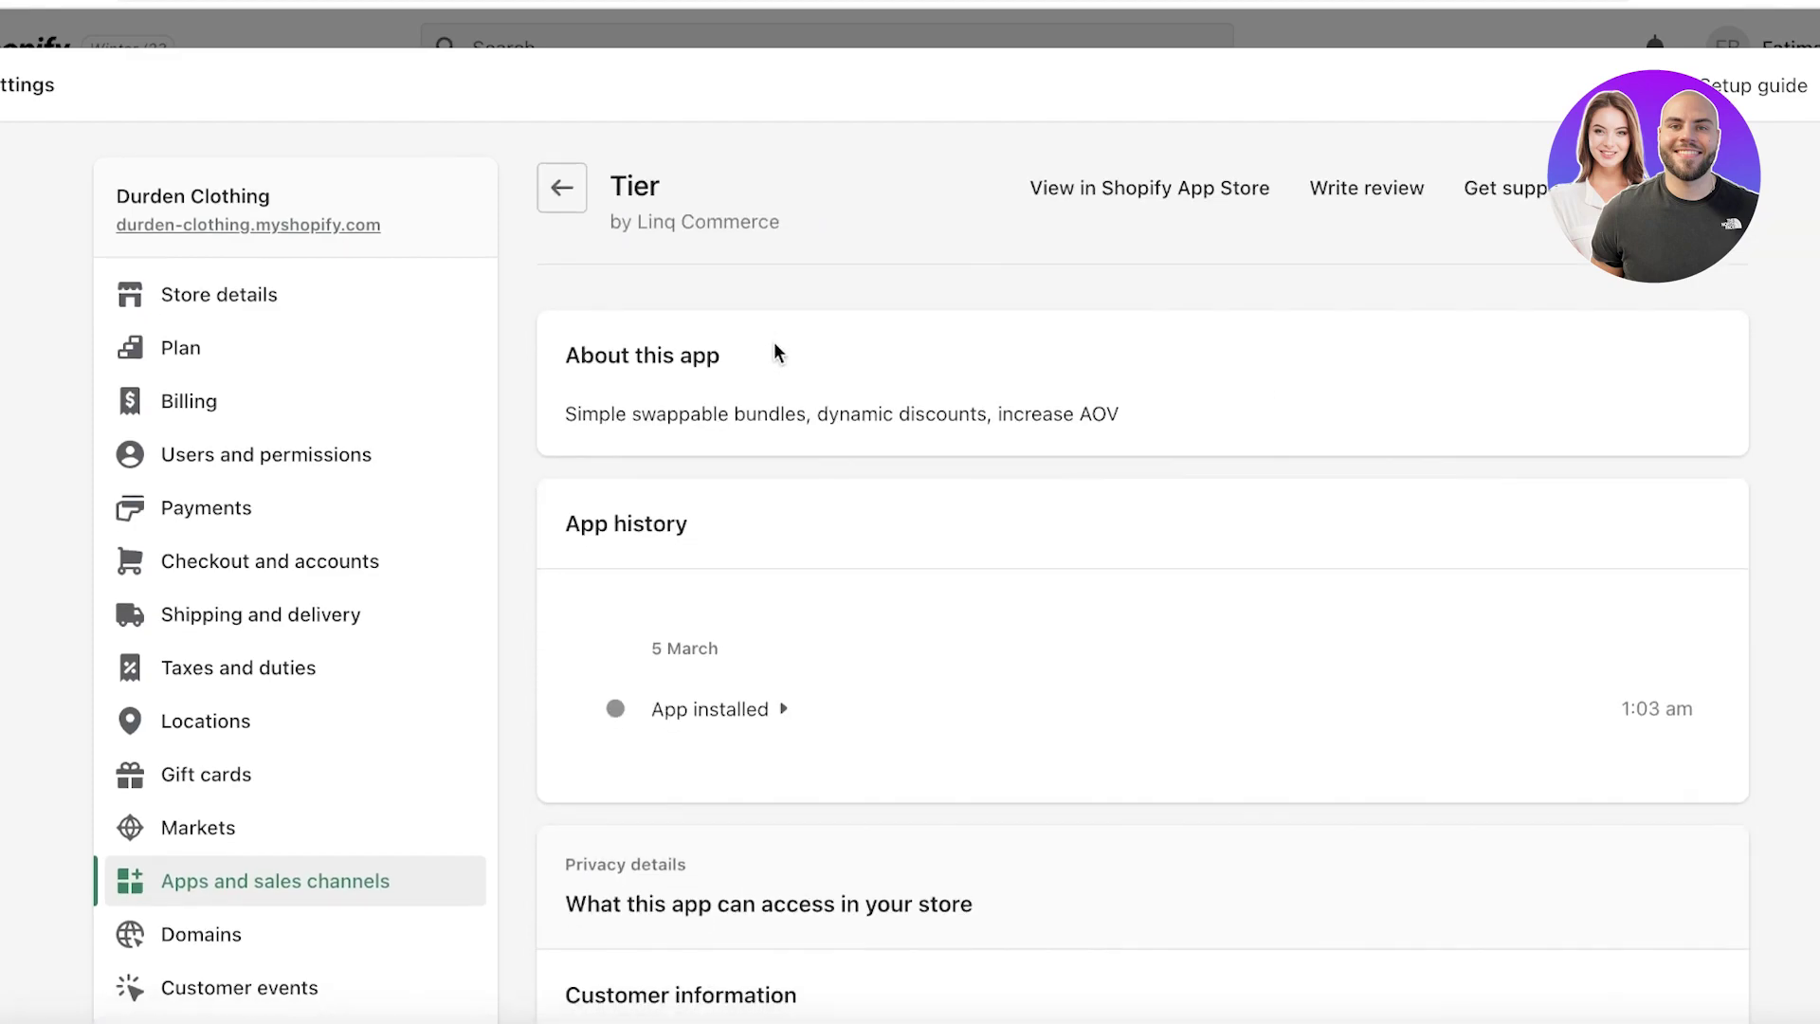
{"action": "scroll", "coordinate": [774, 341], "scroll_direction": "down", "scroll_amount": 1}
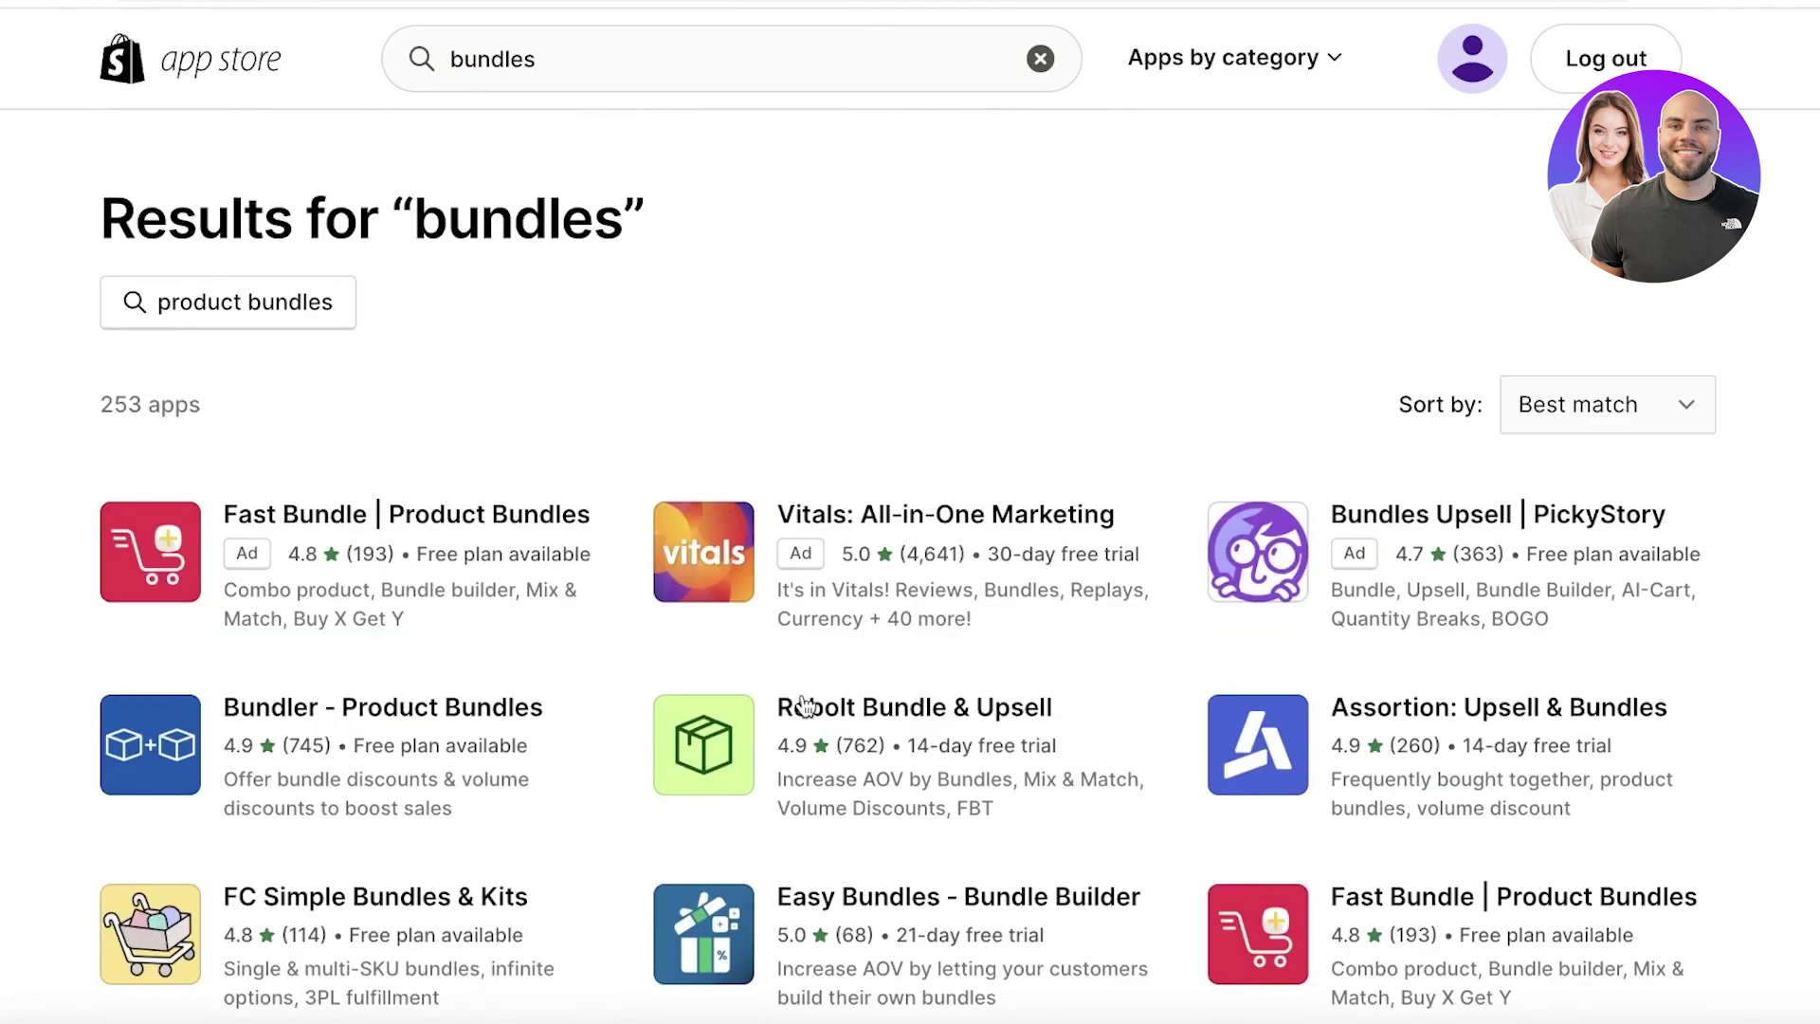
Check the Rebolt Bundle & Upsell listing's $12.49/month plan with its 14-day free trial
{"action": "right_click", "coordinate": [802, 704]}
{"action": "left_click", "coordinate": [745, 672]}
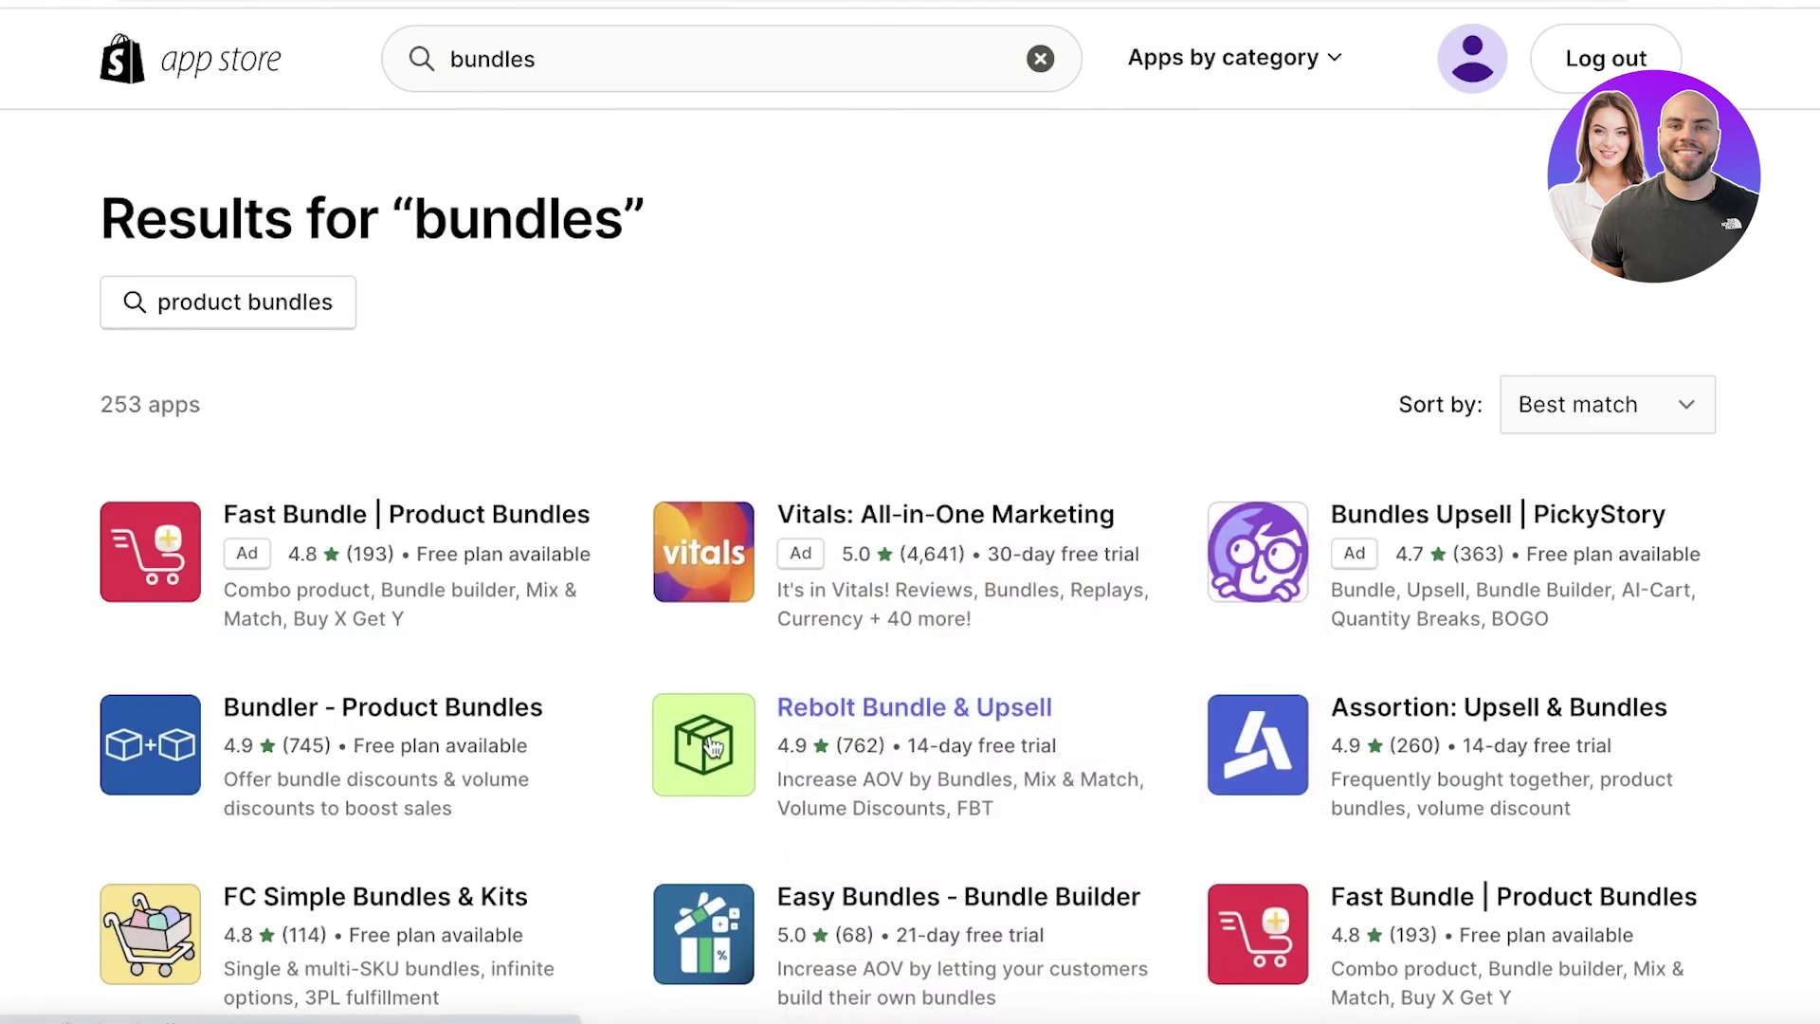
{"action": "left_click", "coordinate": [712, 748]}
{"action": "scroll", "coordinate": [712, 748], "scroll_direction": "down", "scroll_amount": 15}
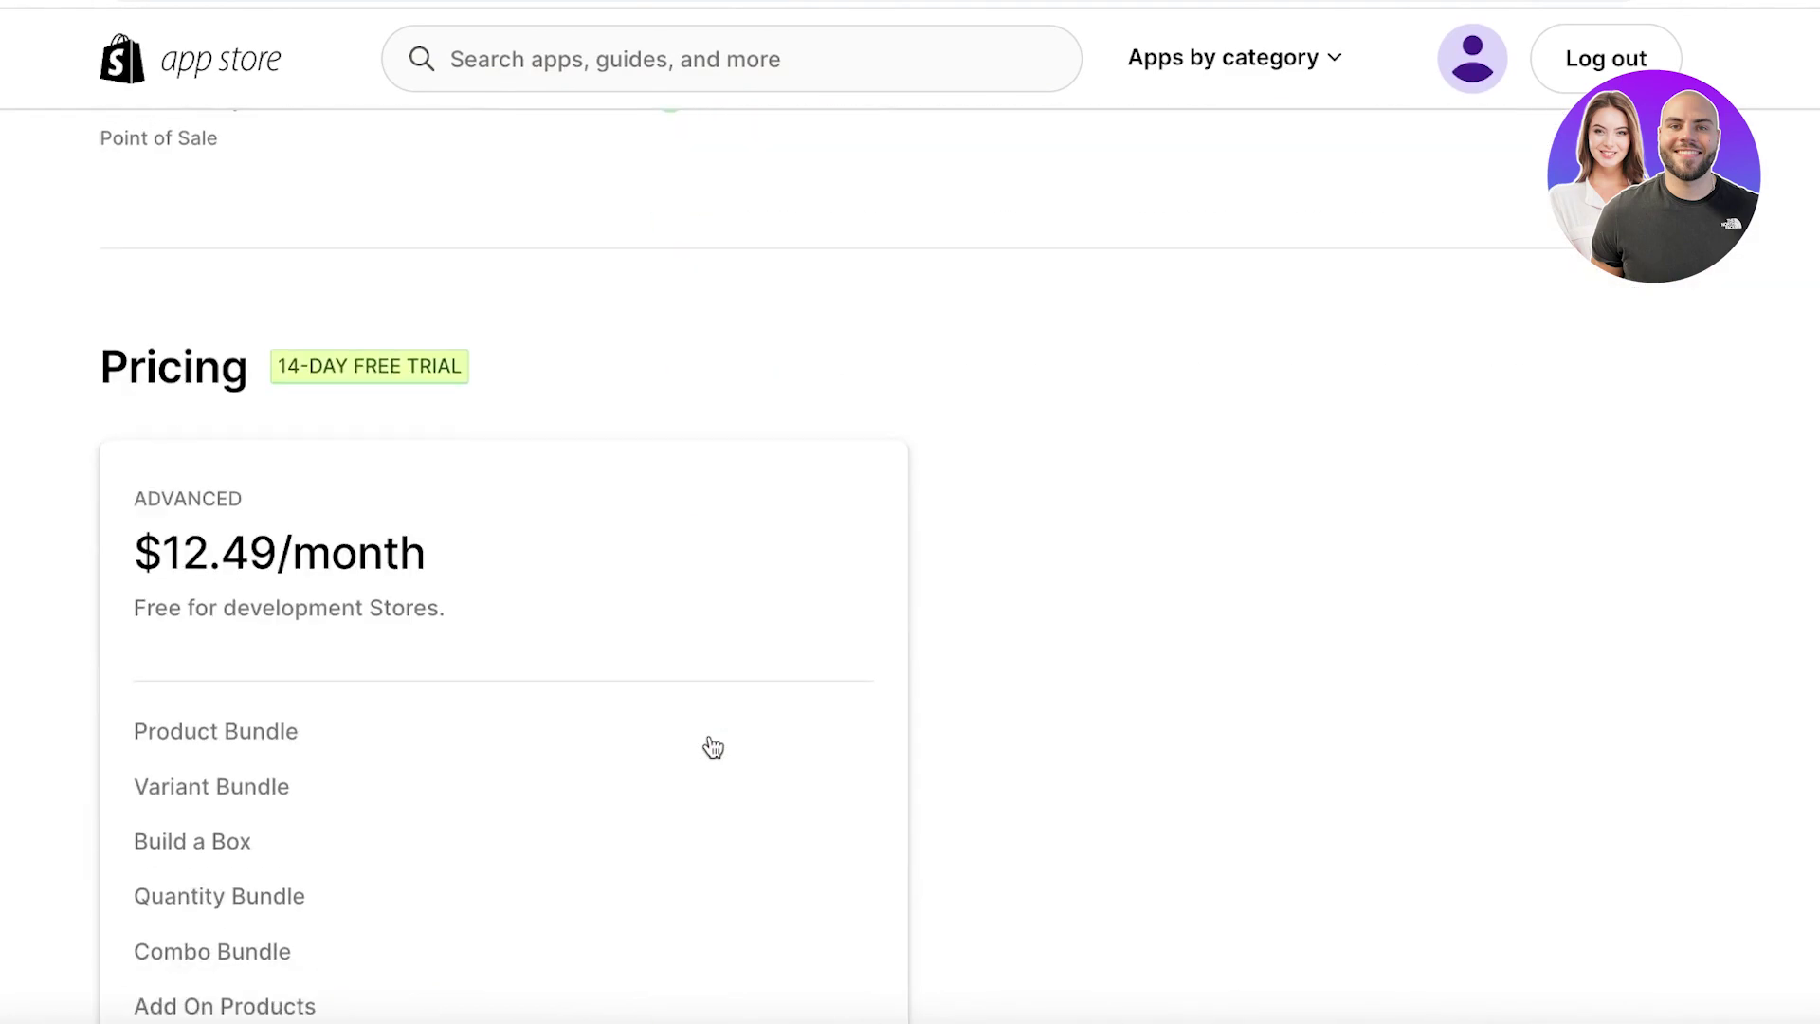
{"action": "scroll", "coordinate": [713, 747], "scroll_direction": "up", "scroll_amount": 20}
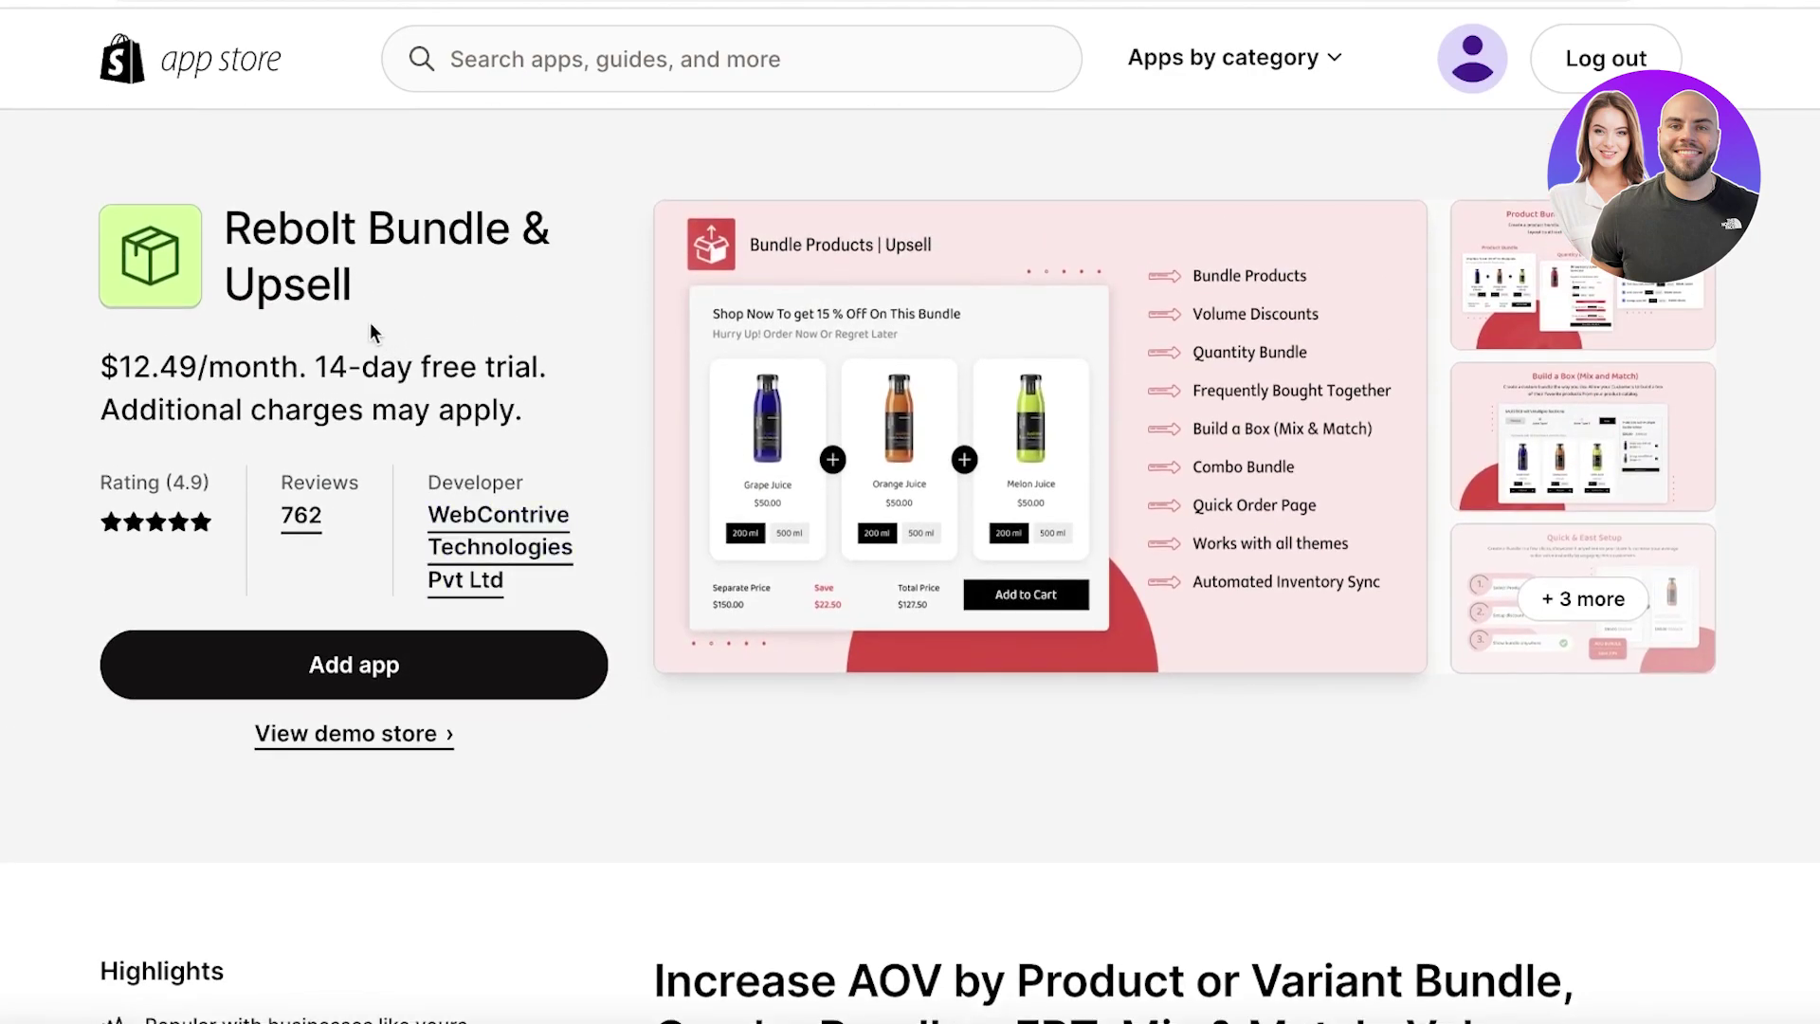
Rerun the 'tier' App Store search and compare the Tier app's Free, $15/month and $29/month plans
{"action": "left_click", "coordinate": [537, 60]}
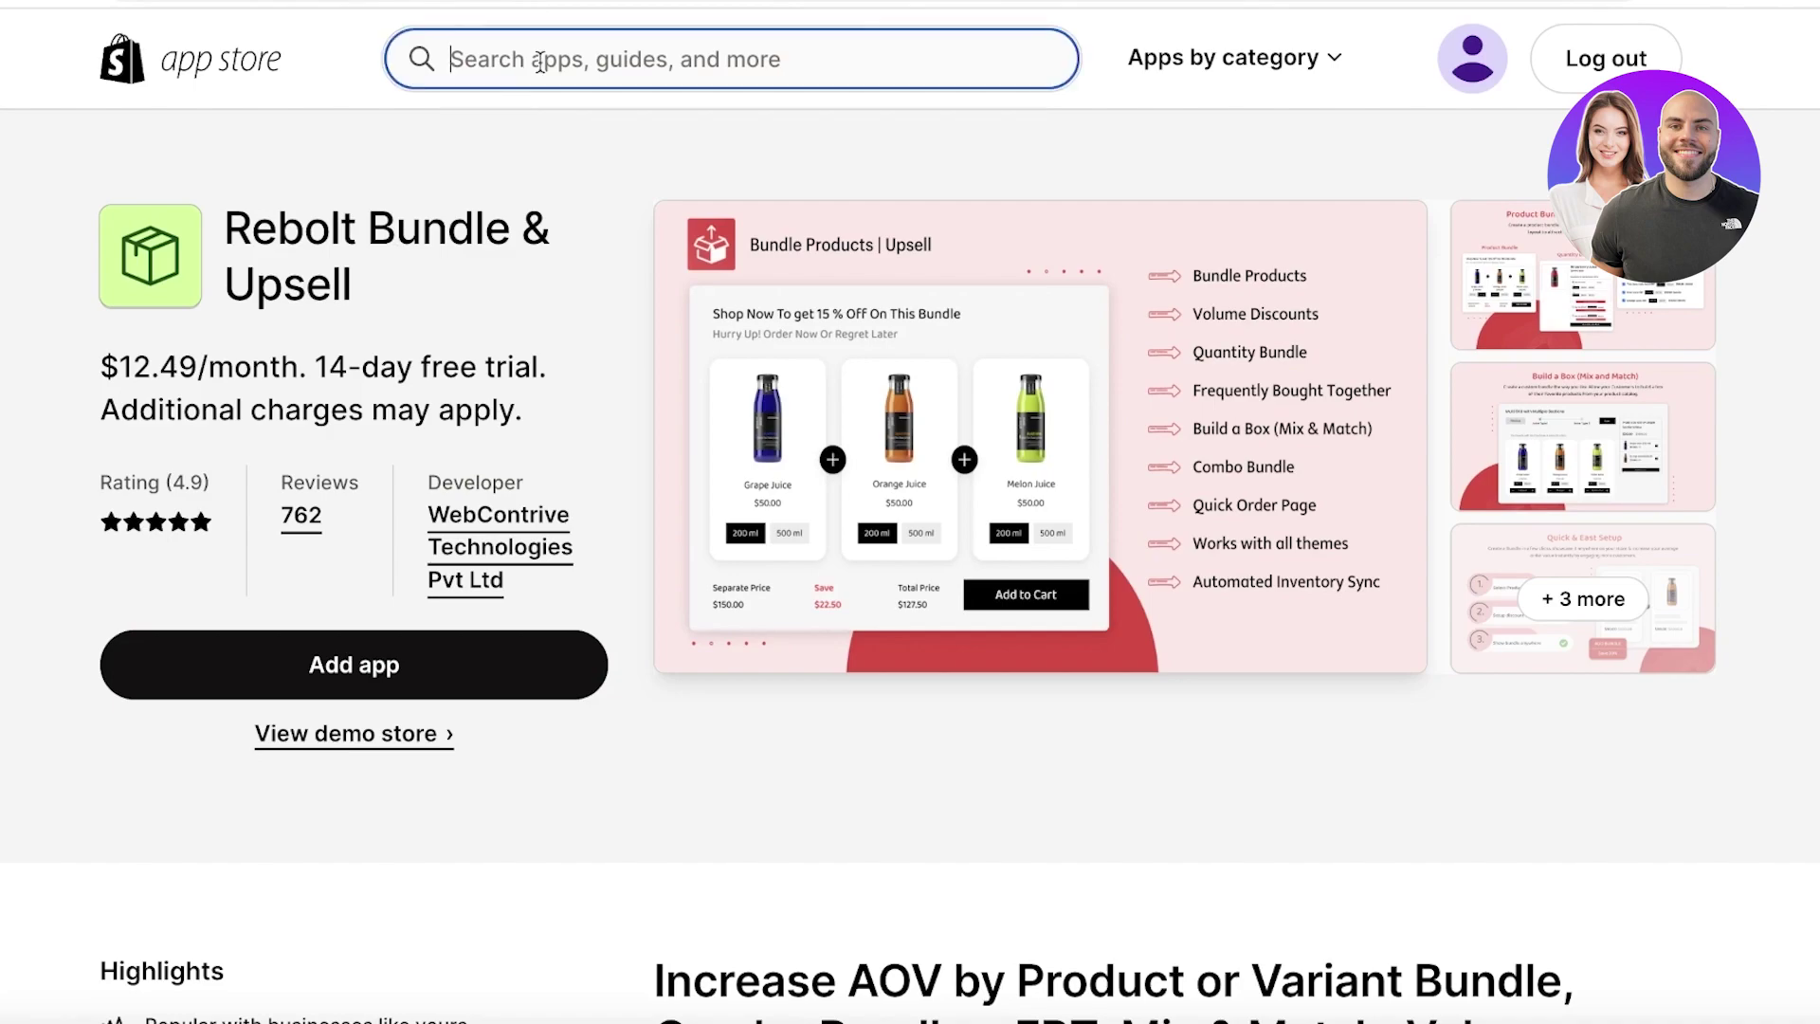
{"action": "left_click", "coordinate": [503, 185]}
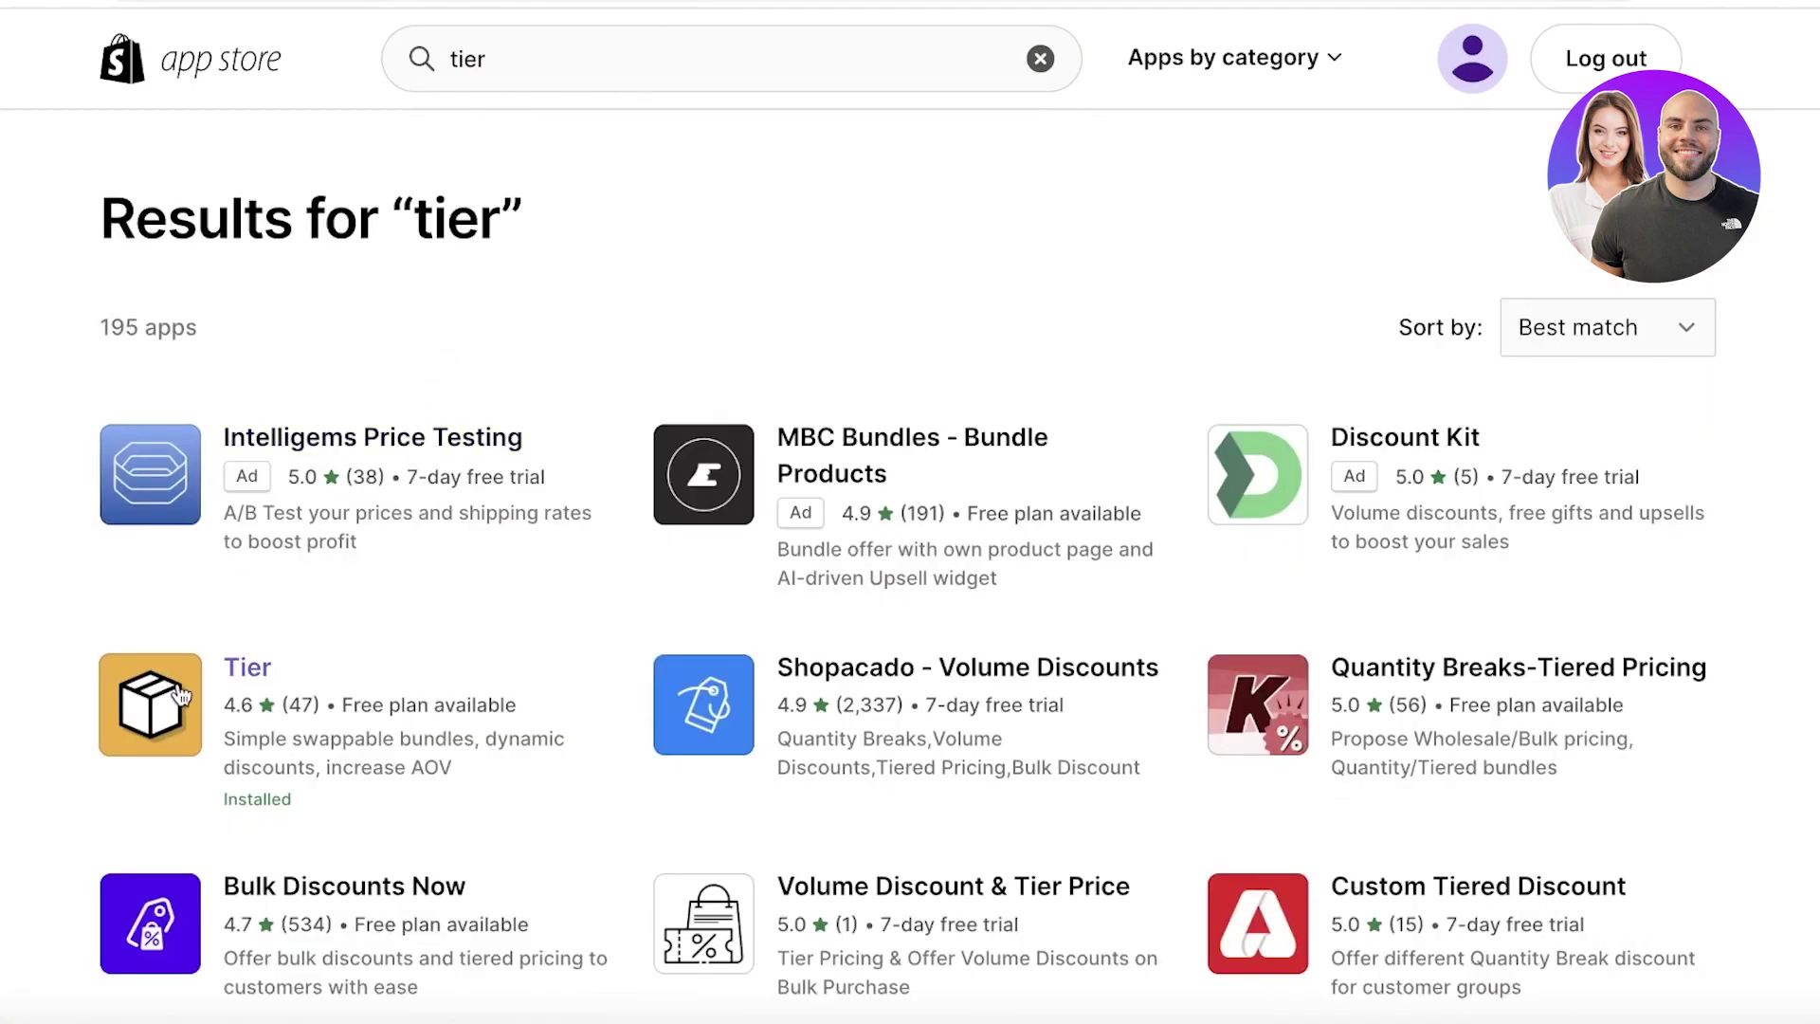
{"action": "left_click", "coordinate": [180, 697]}
{"action": "scroll", "coordinate": [179, 690], "scroll_direction": "down", "scroll_amount": 10}
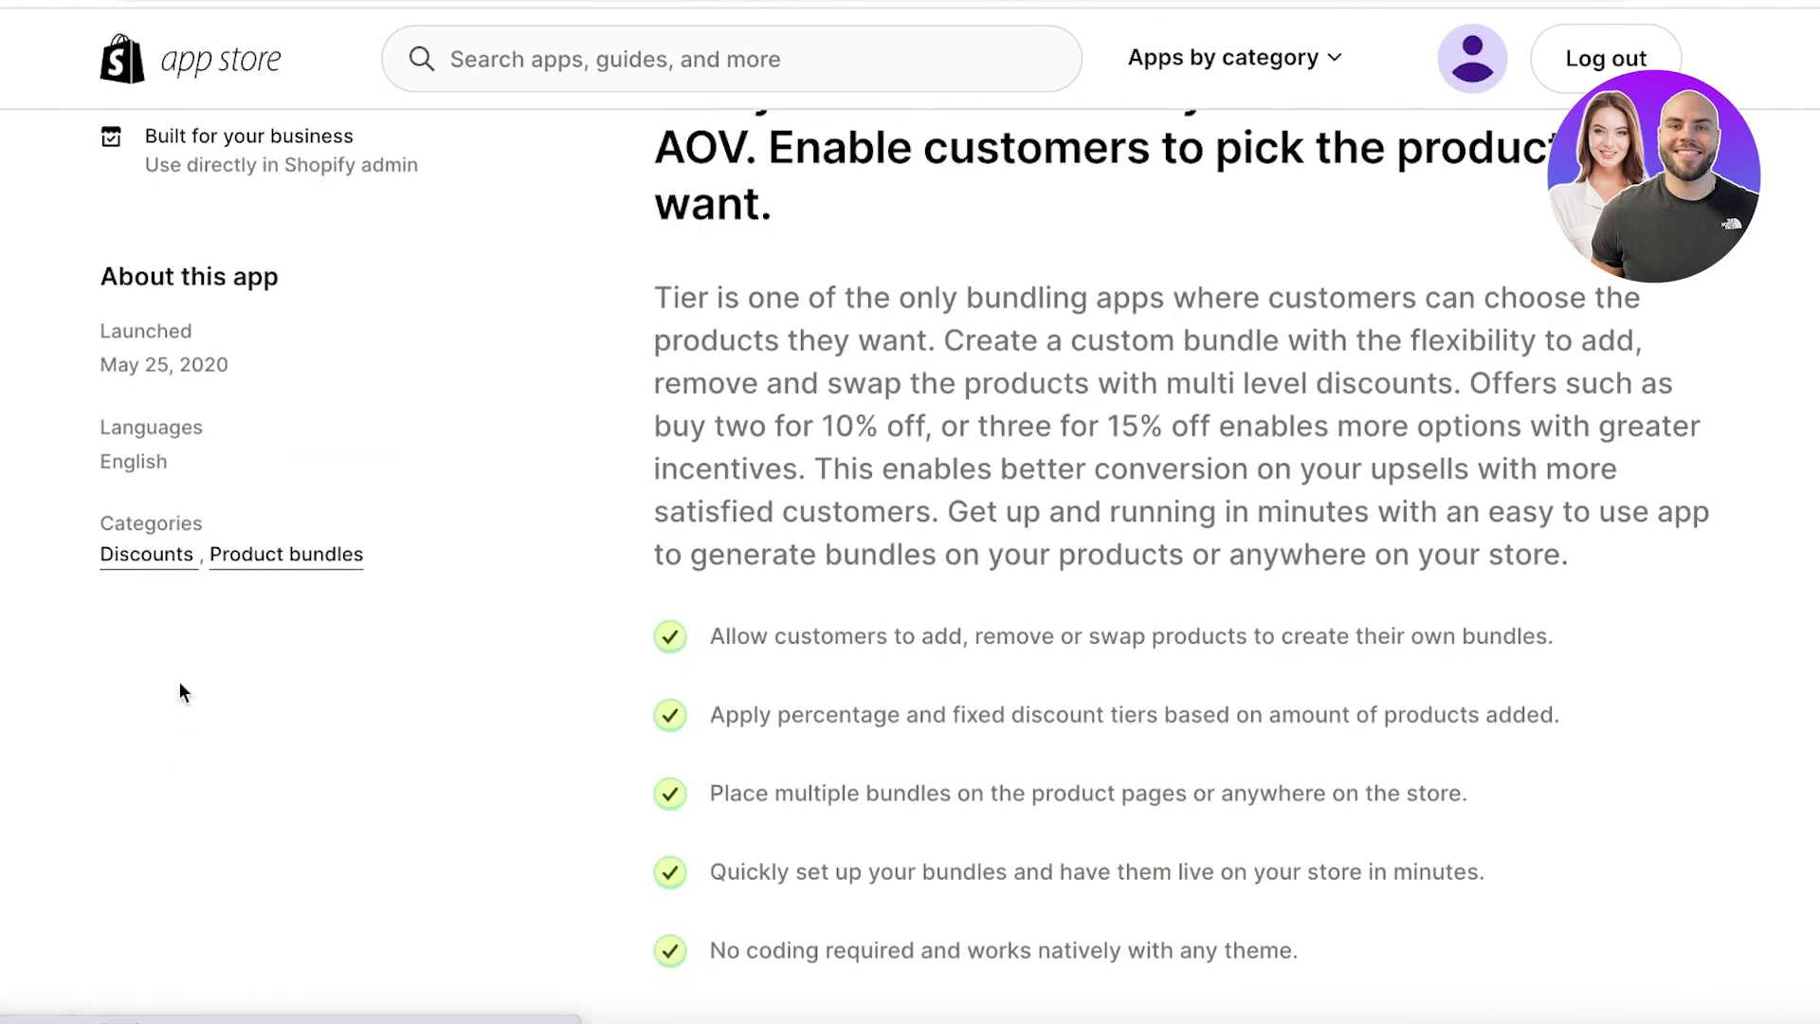
{"action": "scroll", "coordinate": [179, 683], "scroll_direction": "down", "scroll_amount": 8}
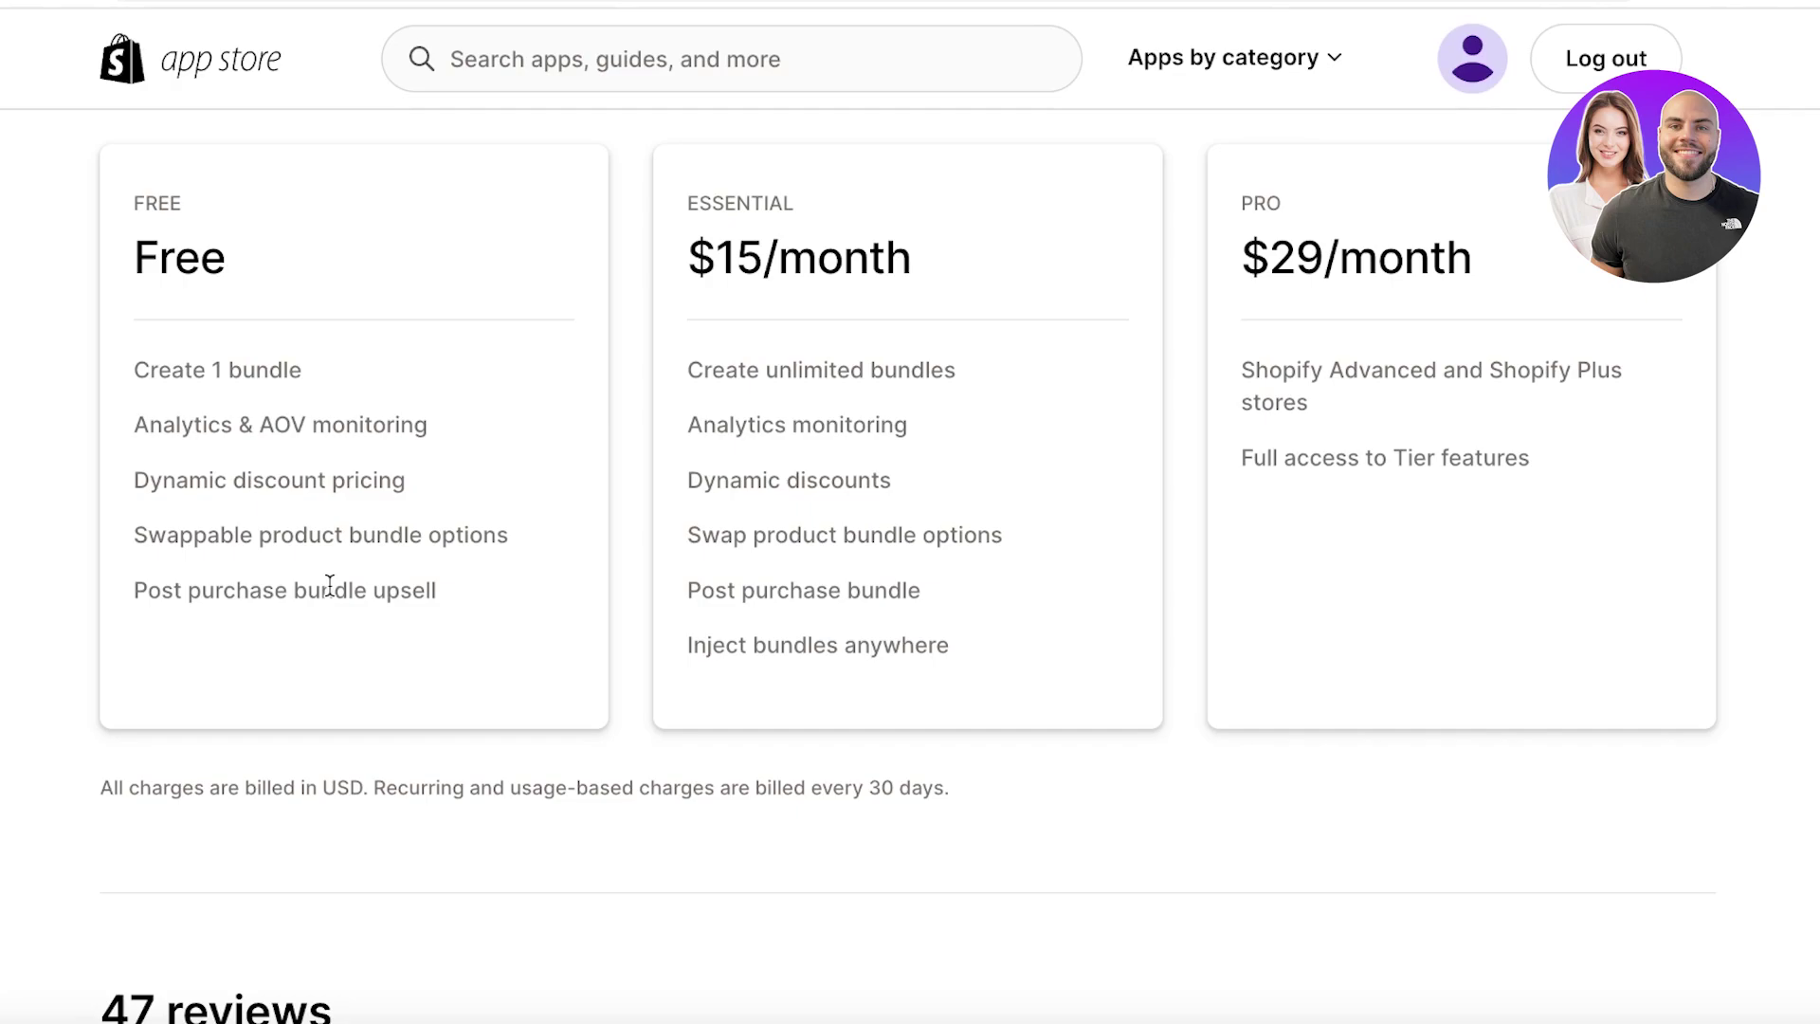
{"action": "scroll", "coordinate": [329, 585], "scroll_direction": "up", "scroll_amount": 3}
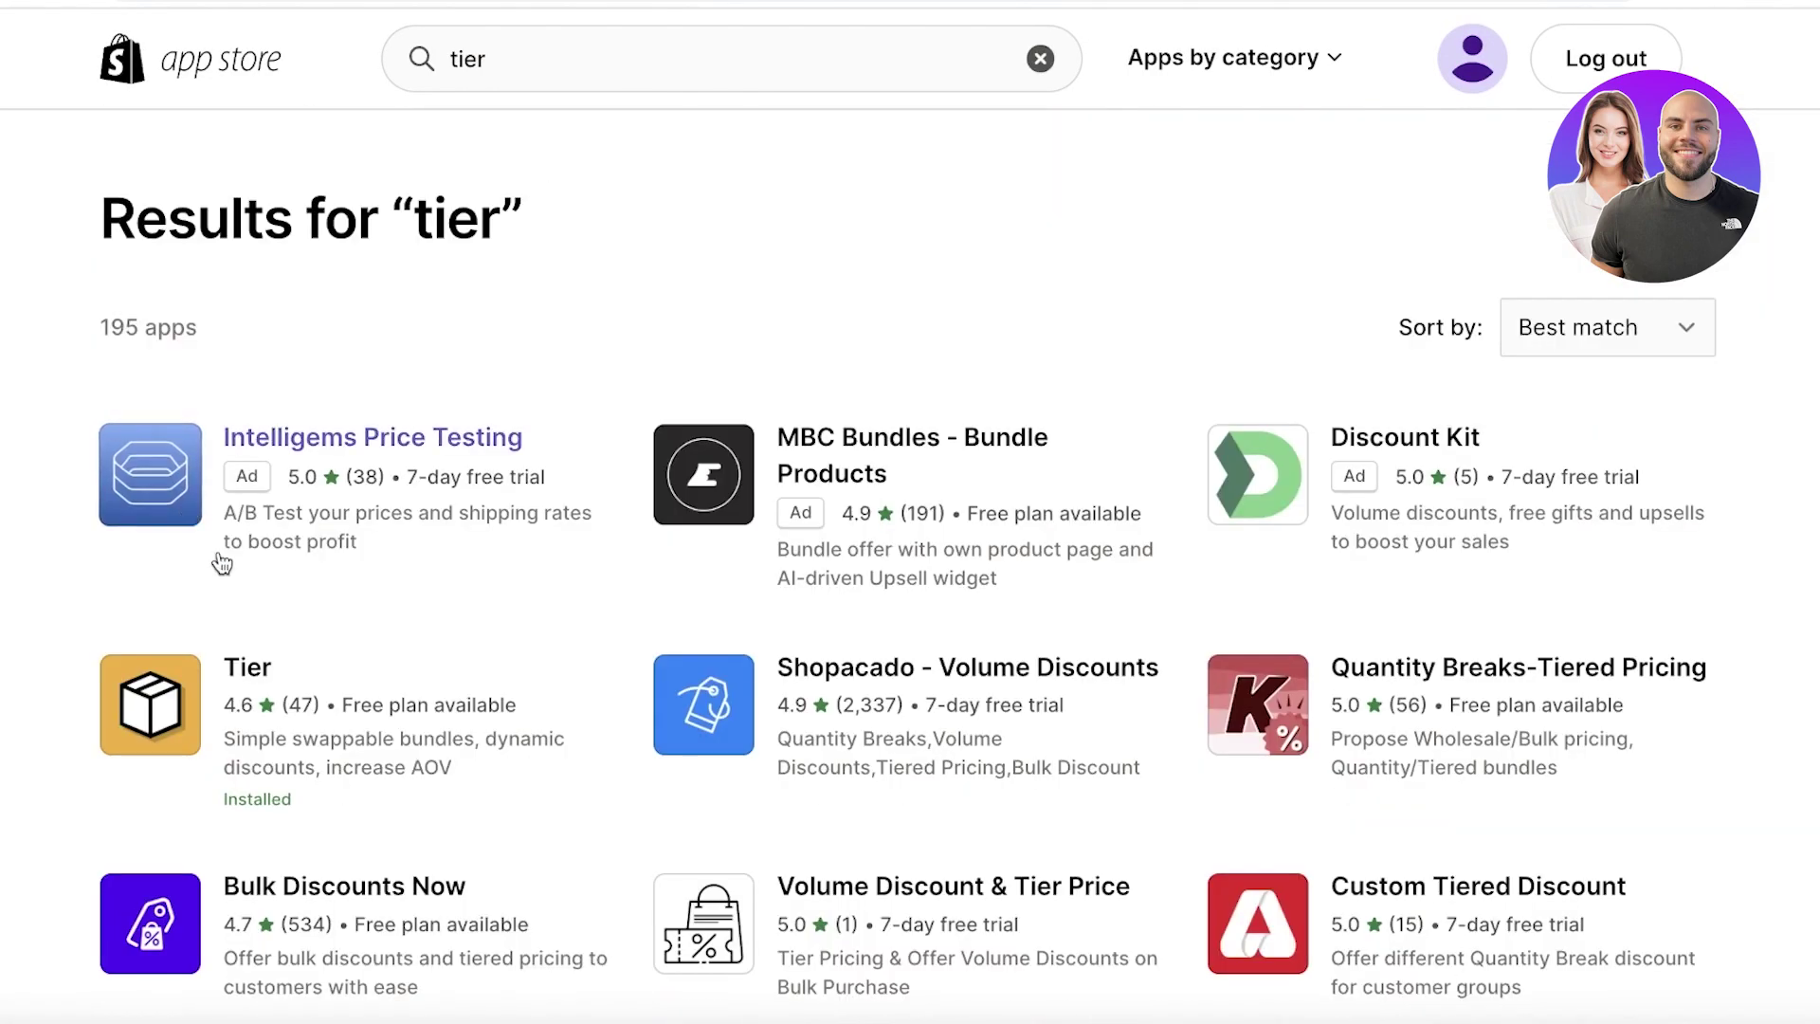
{"action": "scroll", "coordinate": [203, 662], "scroll_direction": "down", "scroll_amount": 3}
{"action": "scroll", "coordinate": [203, 662], "scroll_direction": "up", "scroll_amount": 3}
Search 'bundles' again and begin adding Bundler - Product Bundles to Durden Clothing
{"action": "left_click", "coordinate": [693, 37]}
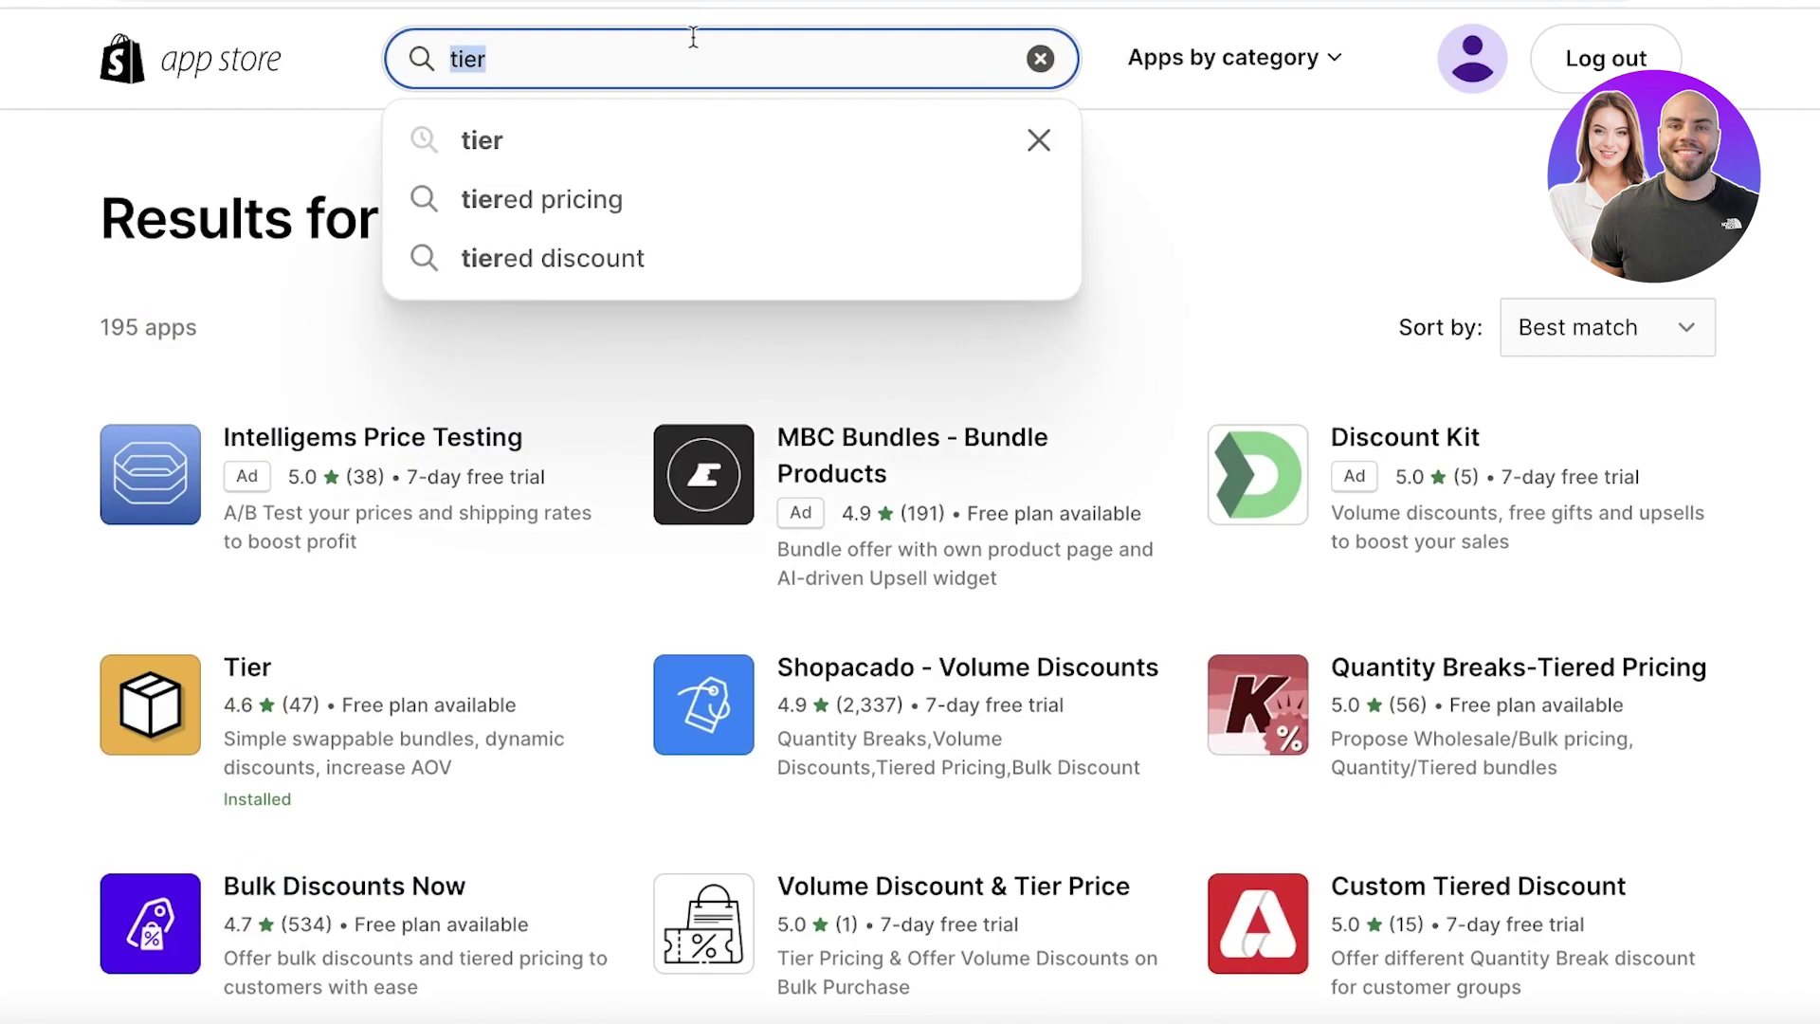
{"action": "key", "text": "BackSpace"}
{"action": "type", "text": "bundles"}
{"action": "key", "text": "Return"}
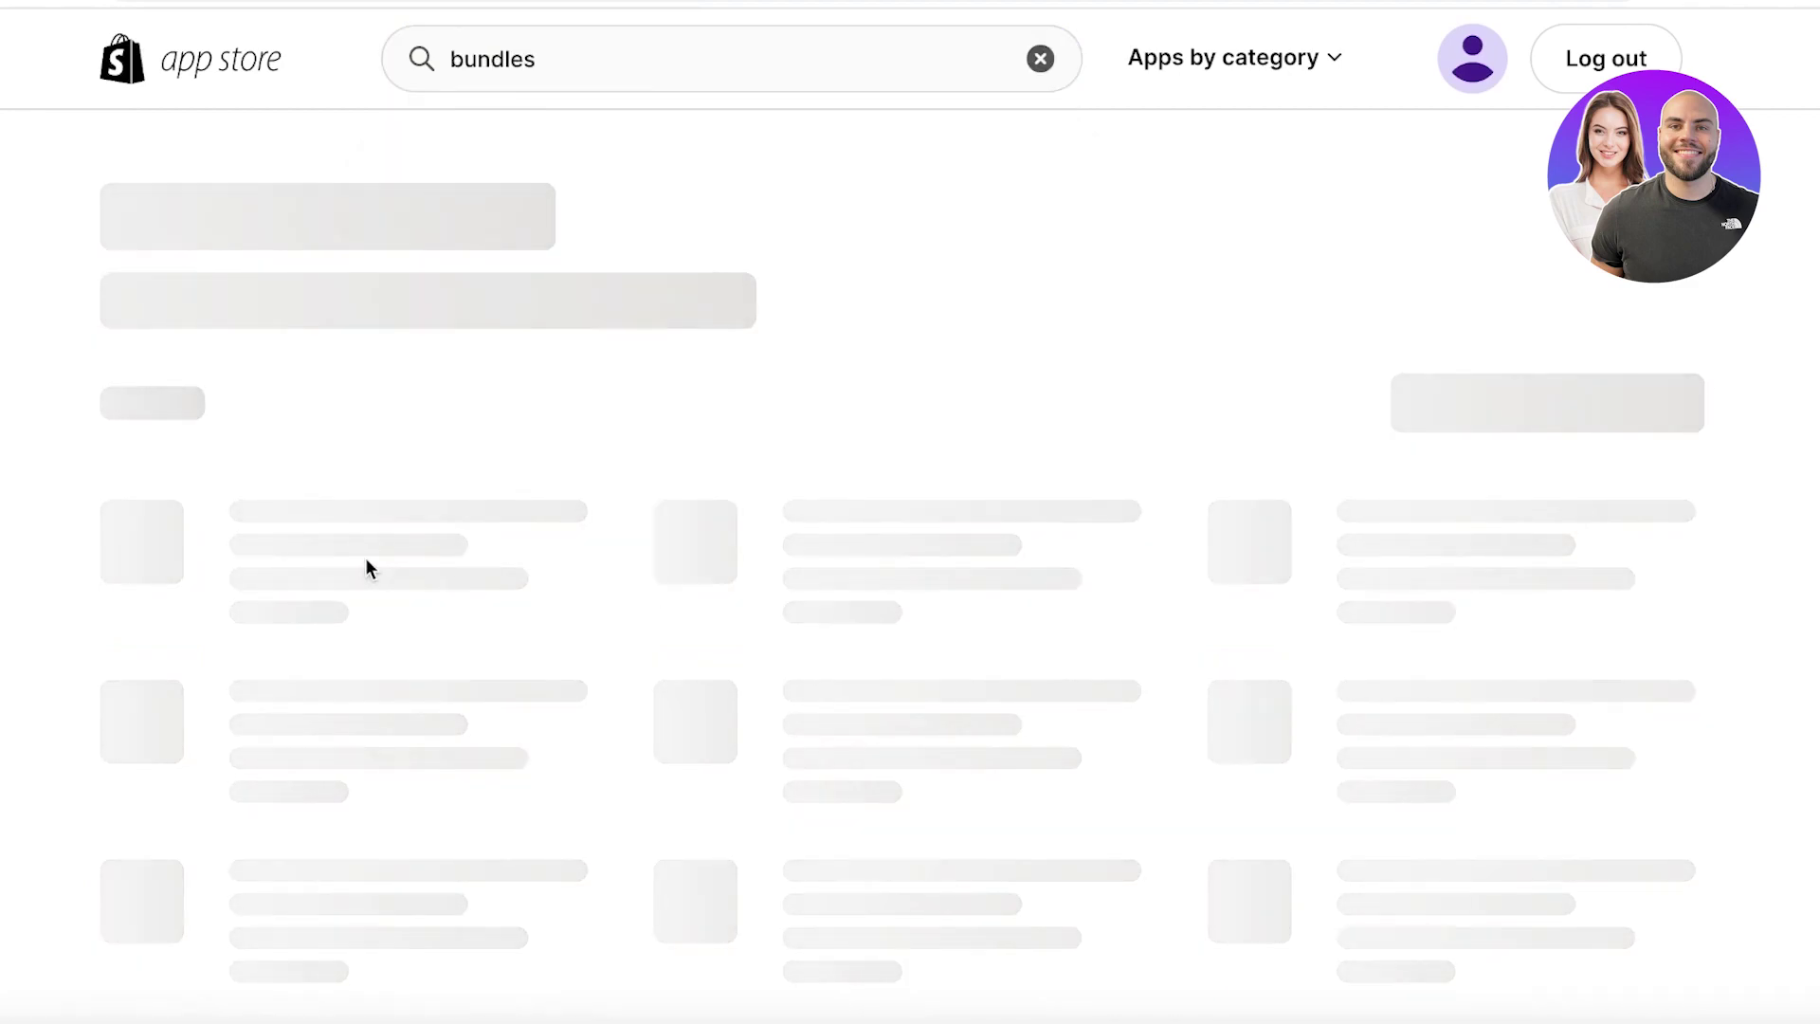
{"action": "scroll", "coordinate": [365, 564], "scroll_direction": "down", "scroll_amount": 10}
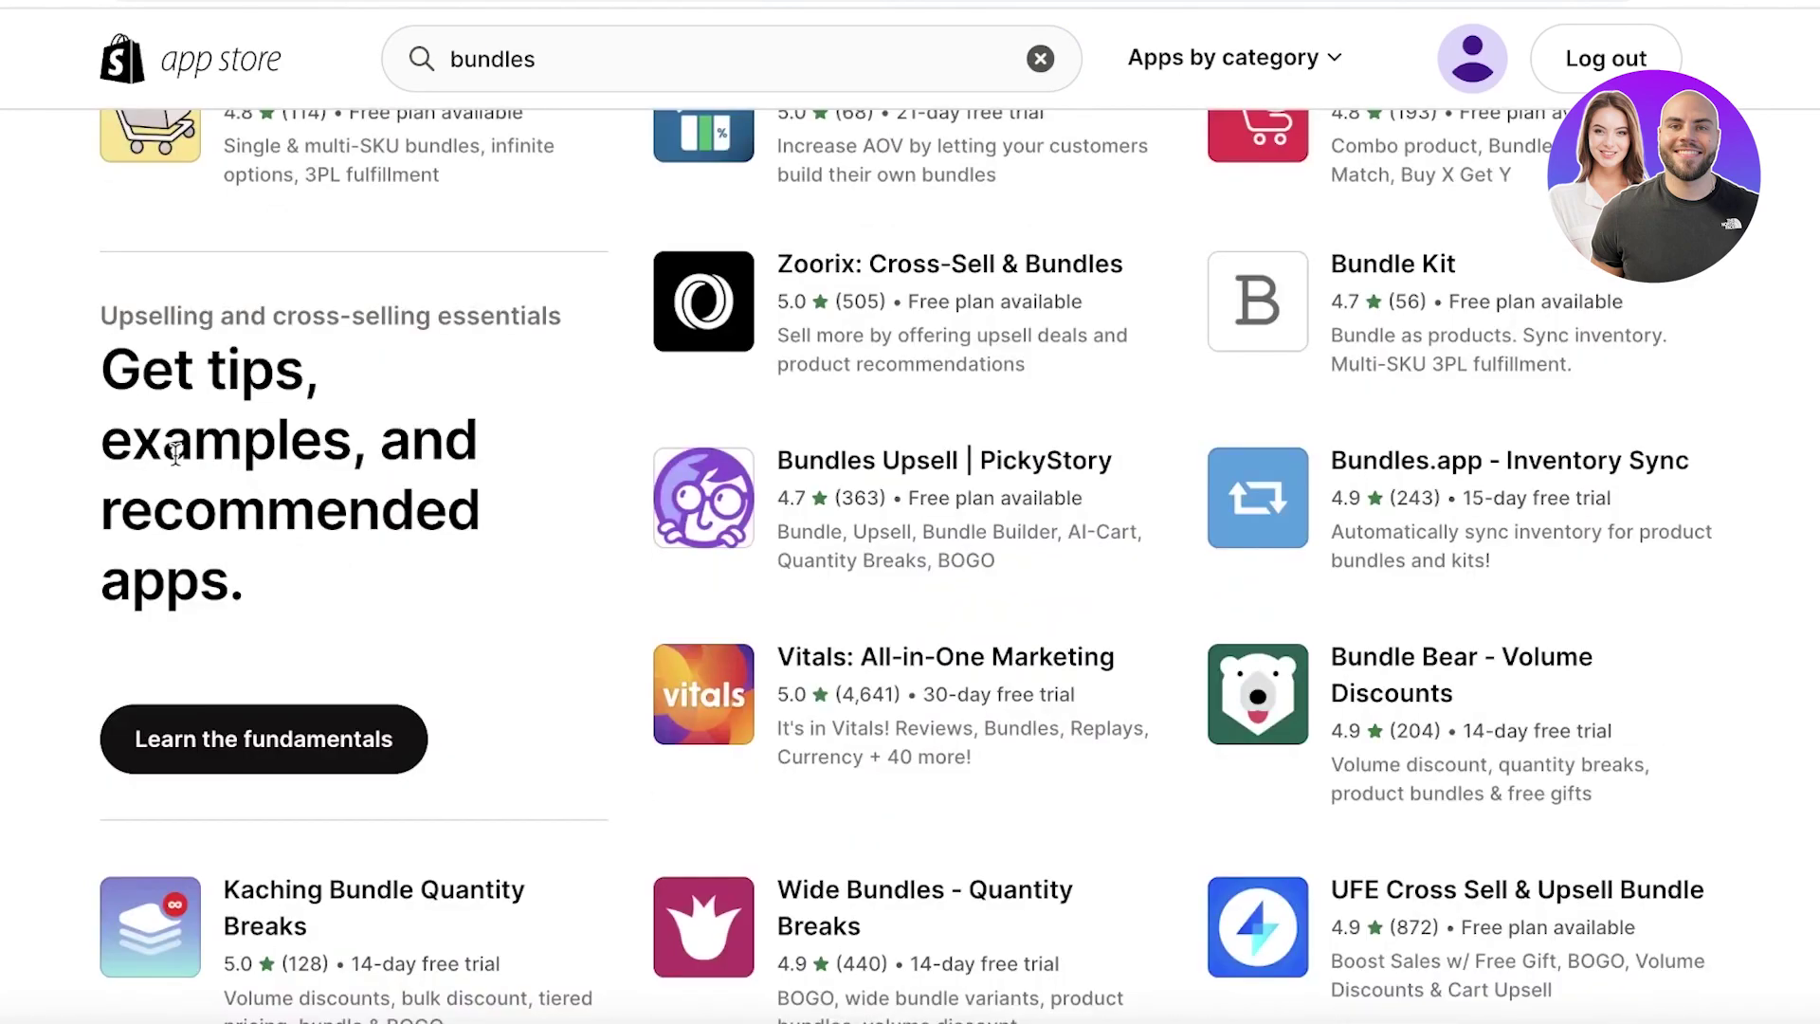
{"action": "scroll", "coordinate": [152, 401], "scroll_direction": "up", "scroll_amount": 5}
{"action": "left_click", "coordinate": [318, 248]}
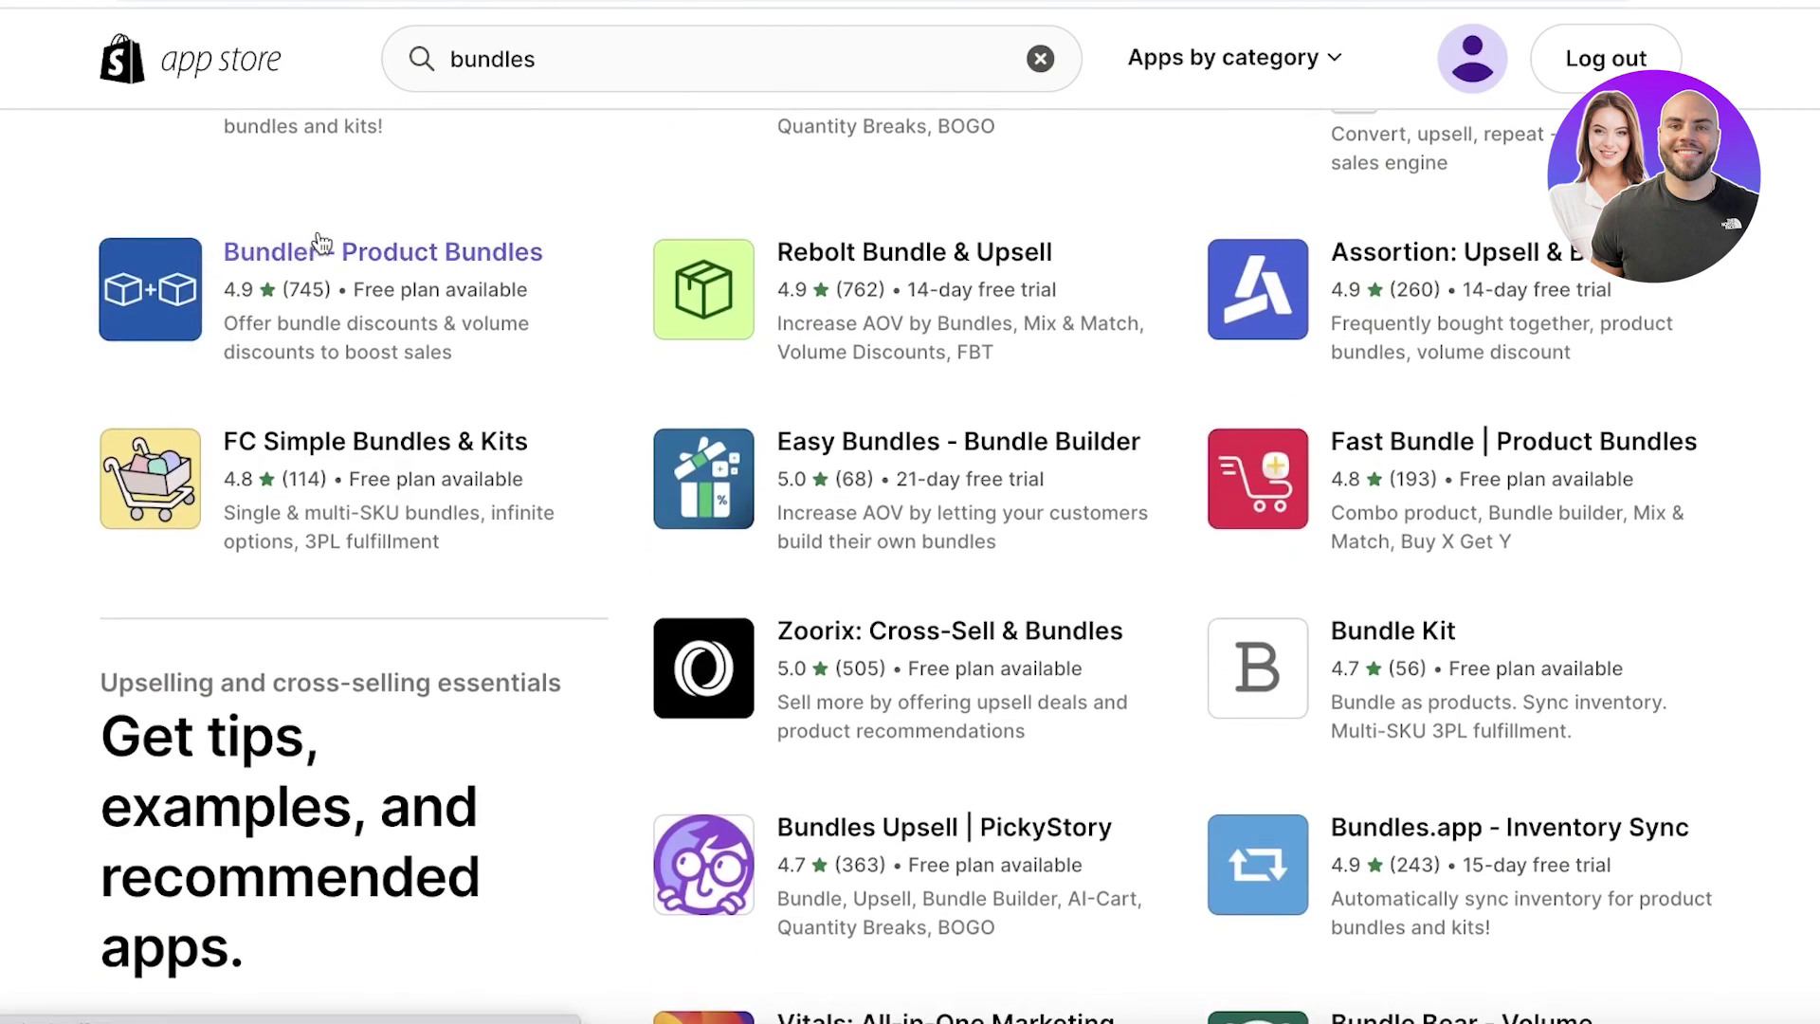
{"action": "left_click", "coordinate": [219, 588]}
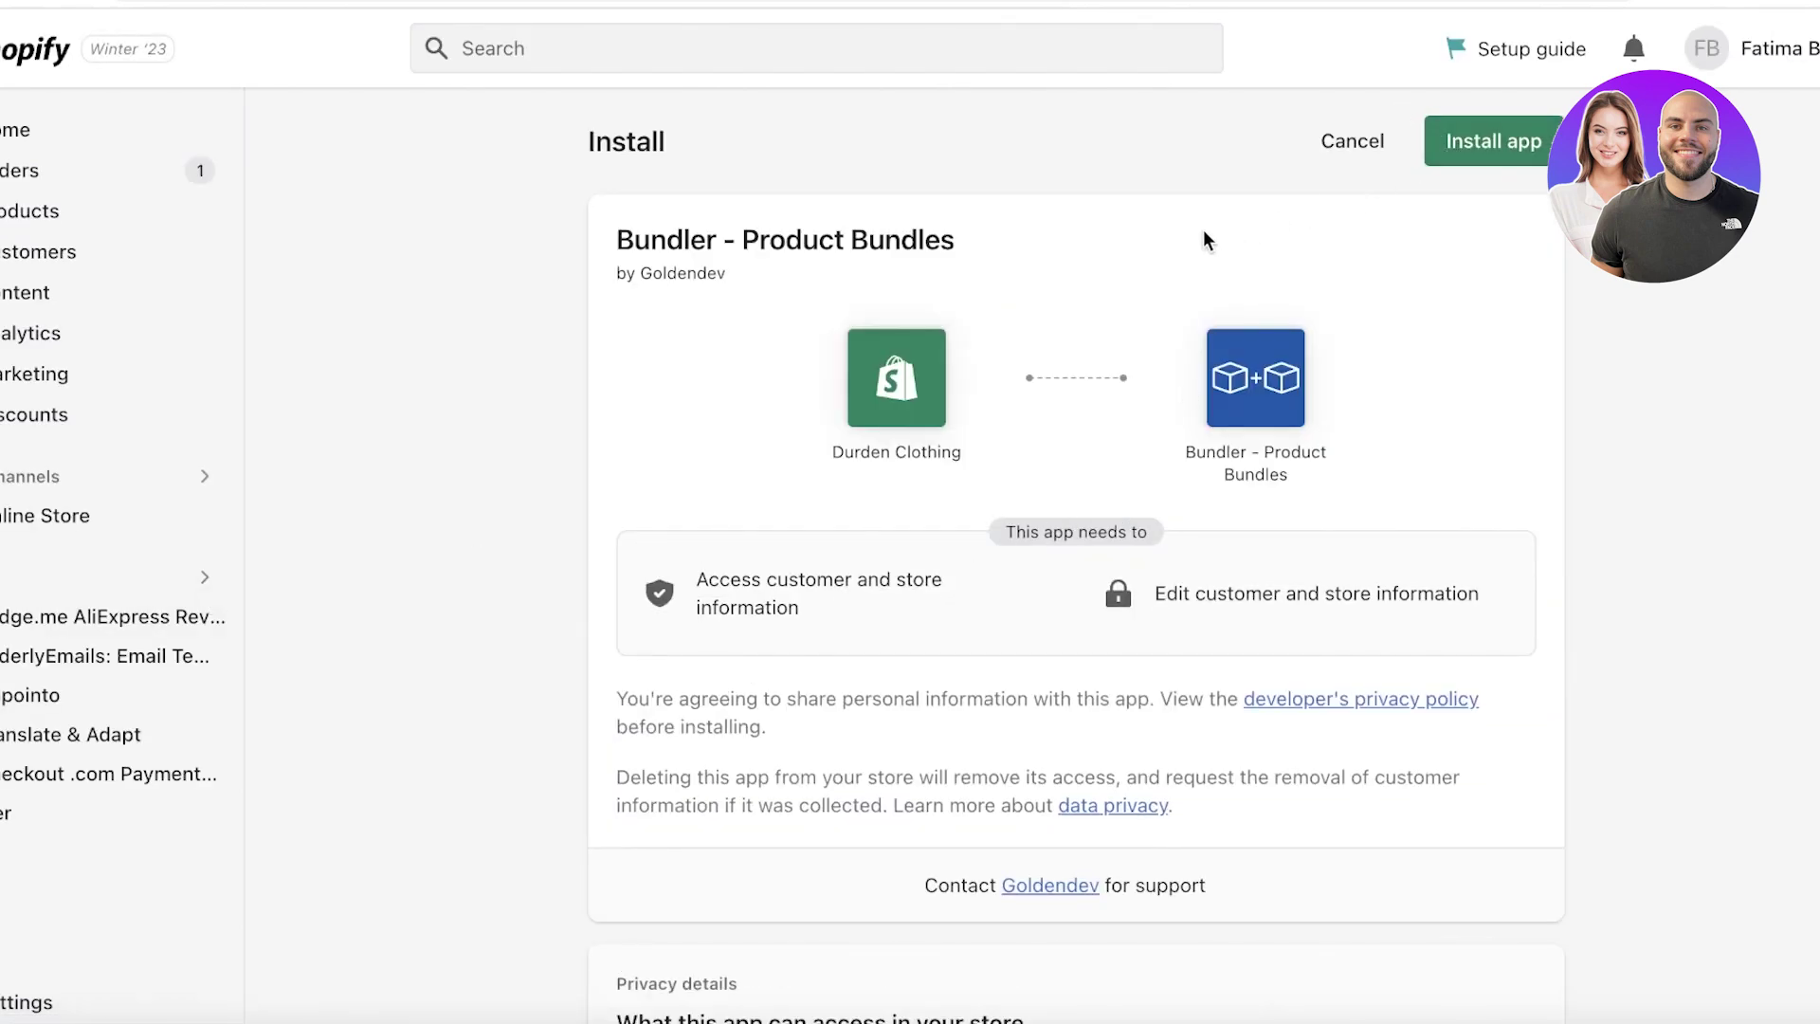
Install Bundler - Product Bundles, landing on its settings page on the free plan
{"action": "left_click", "coordinate": [1528, 138]}
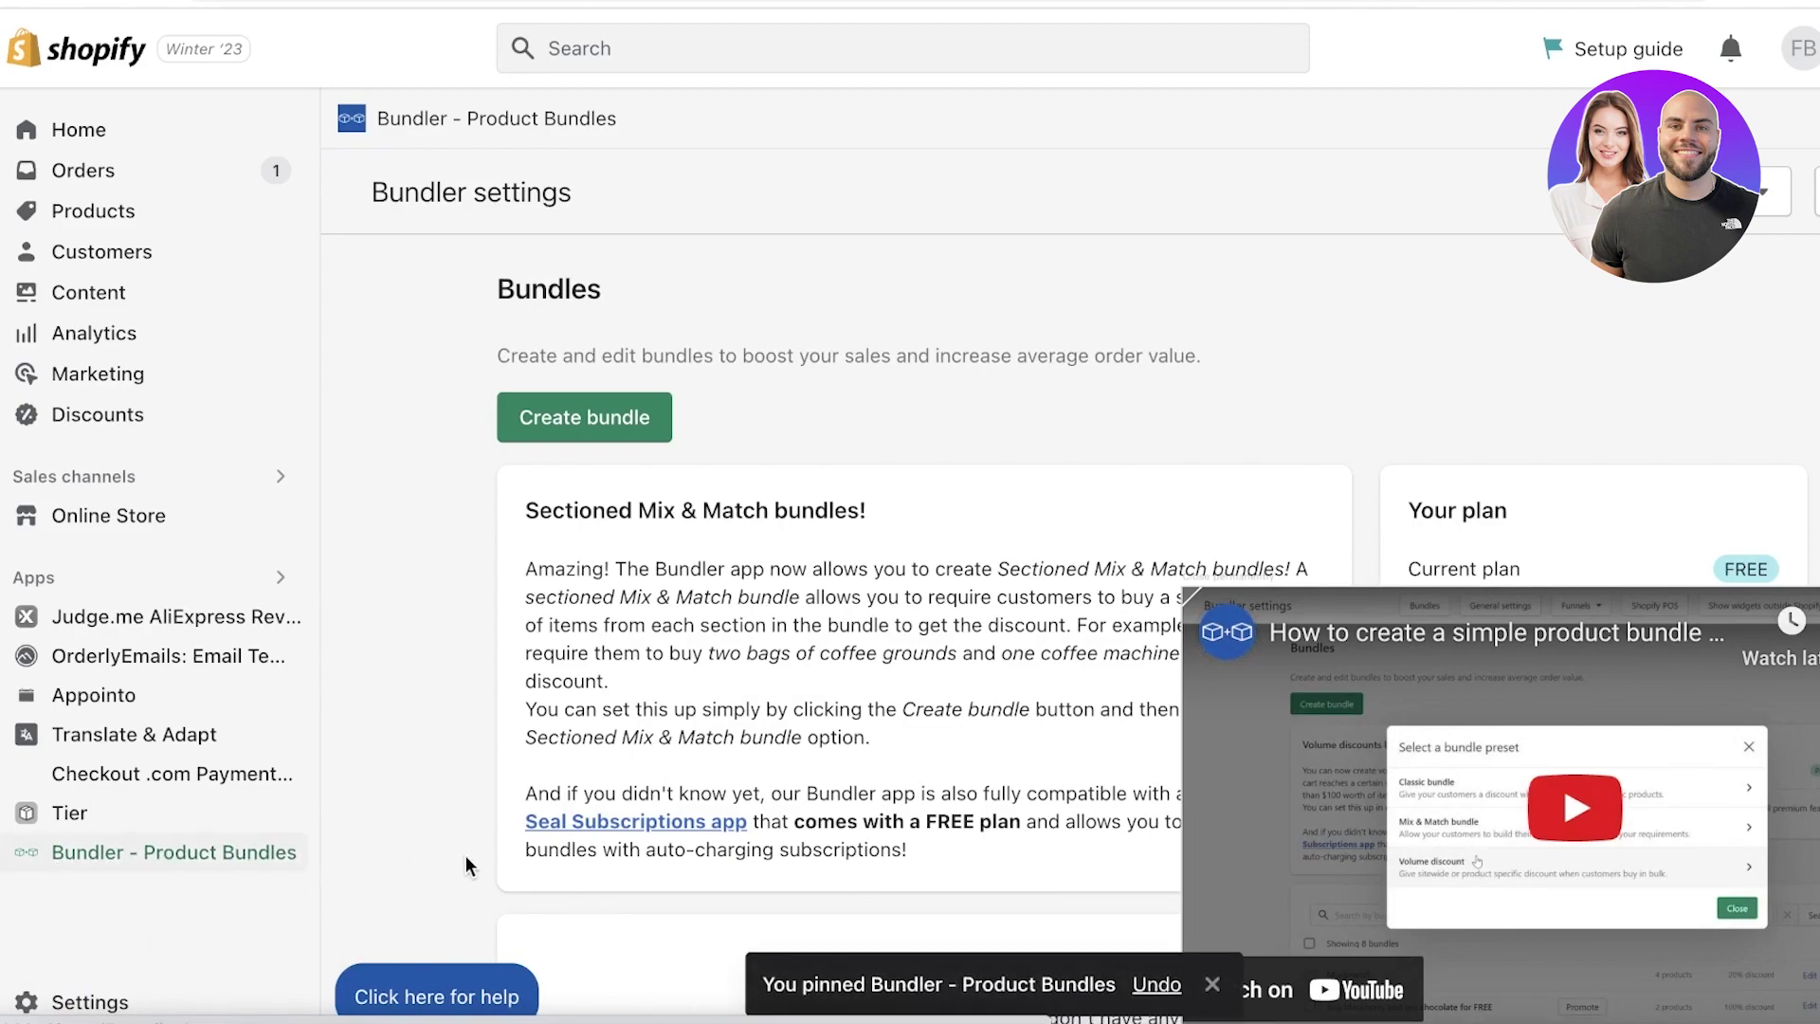
Create a new bundle from Bundler settings to reach the Classic, Mix & Match, Volume discount and Sectioned presets
{"action": "scroll", "coordinate": [1132, 440], "scroll_direction": "down", "scroll_amount": 2}
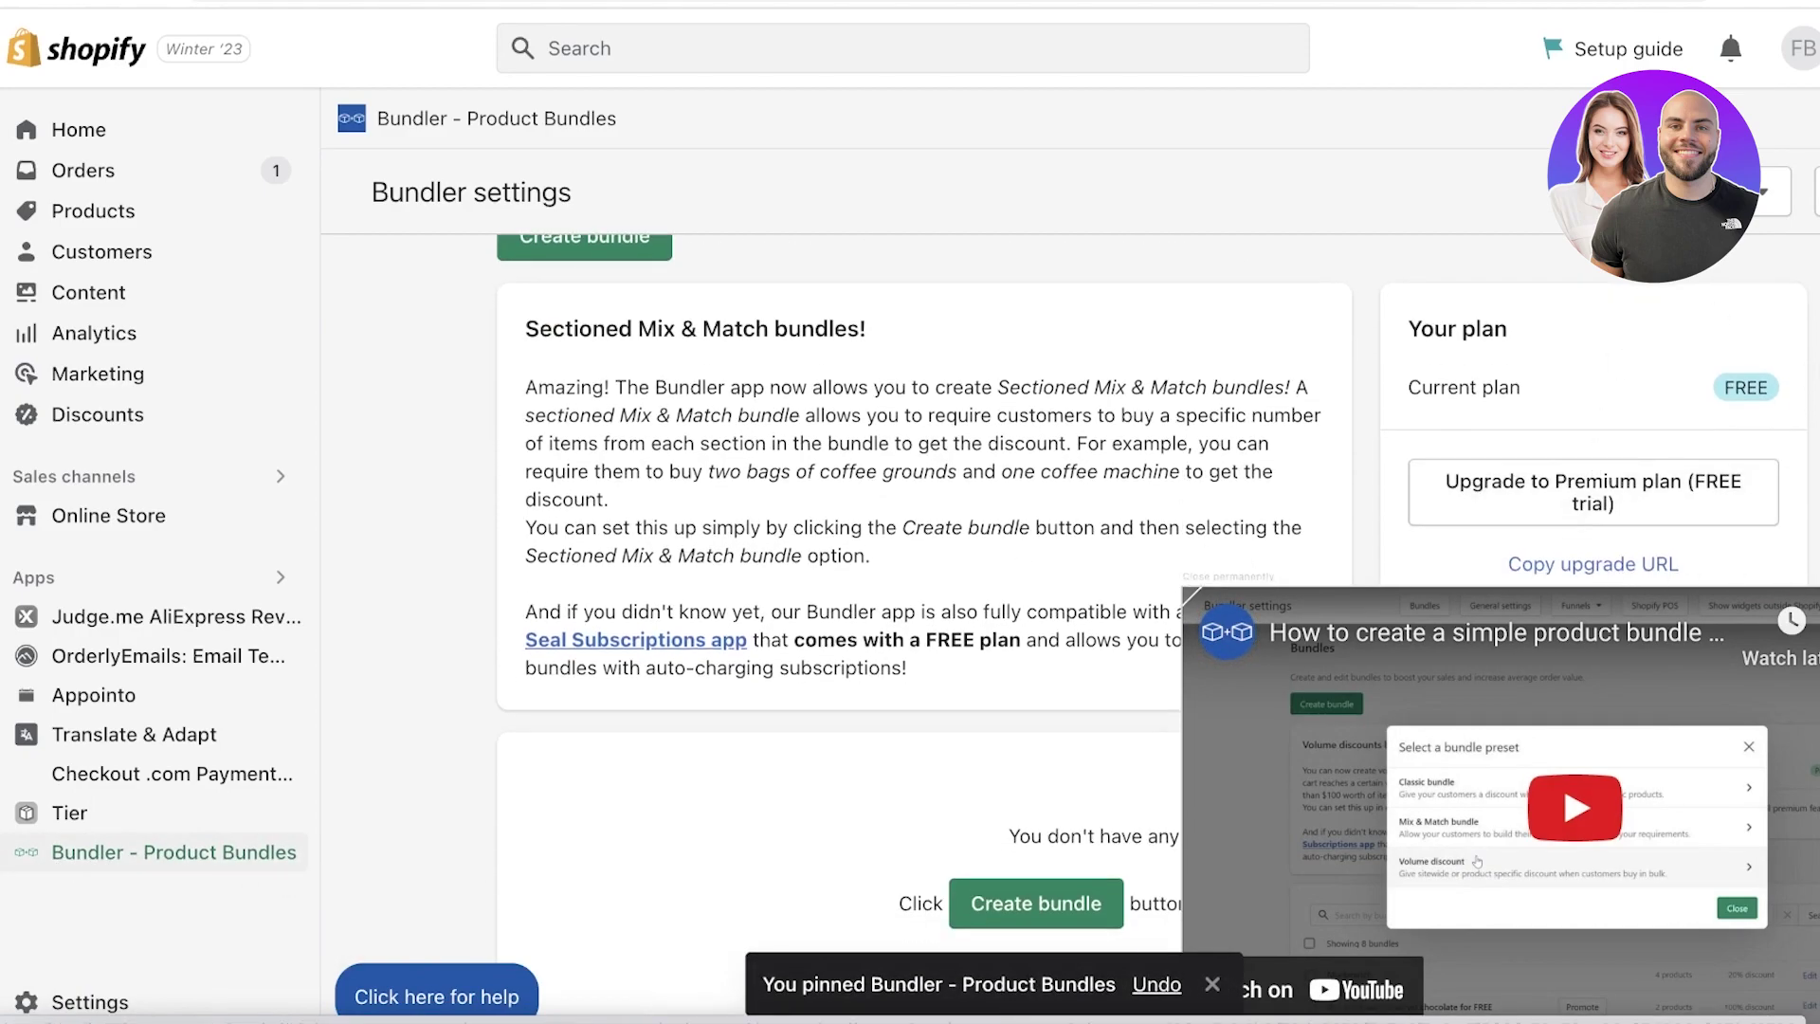
{"action": "scroll", "coordinate": [1311, 580], "scroll_direction": "up", "scroll_amount": 1}
{"action": "scroll", "coordinate": [885, 574], "scroll_direction": "up", "scroll_amount": 2}
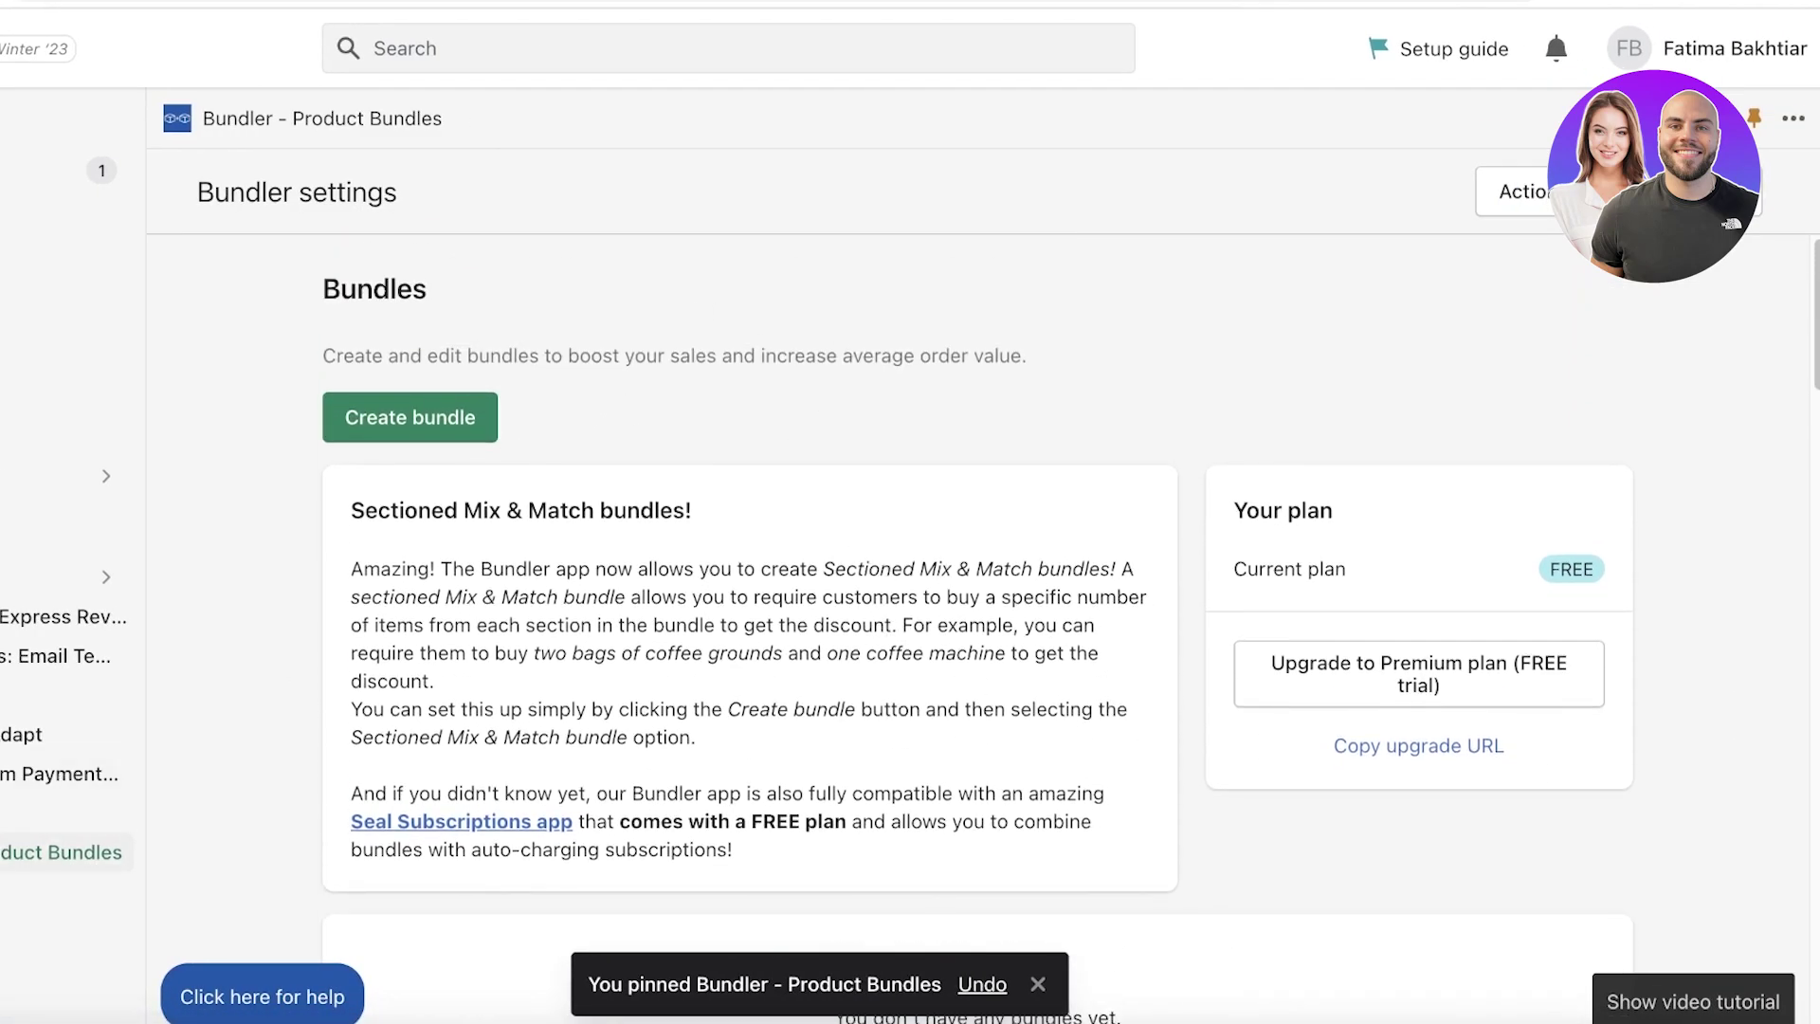
{"action": "left_click", "coordinate": [453, 426]}
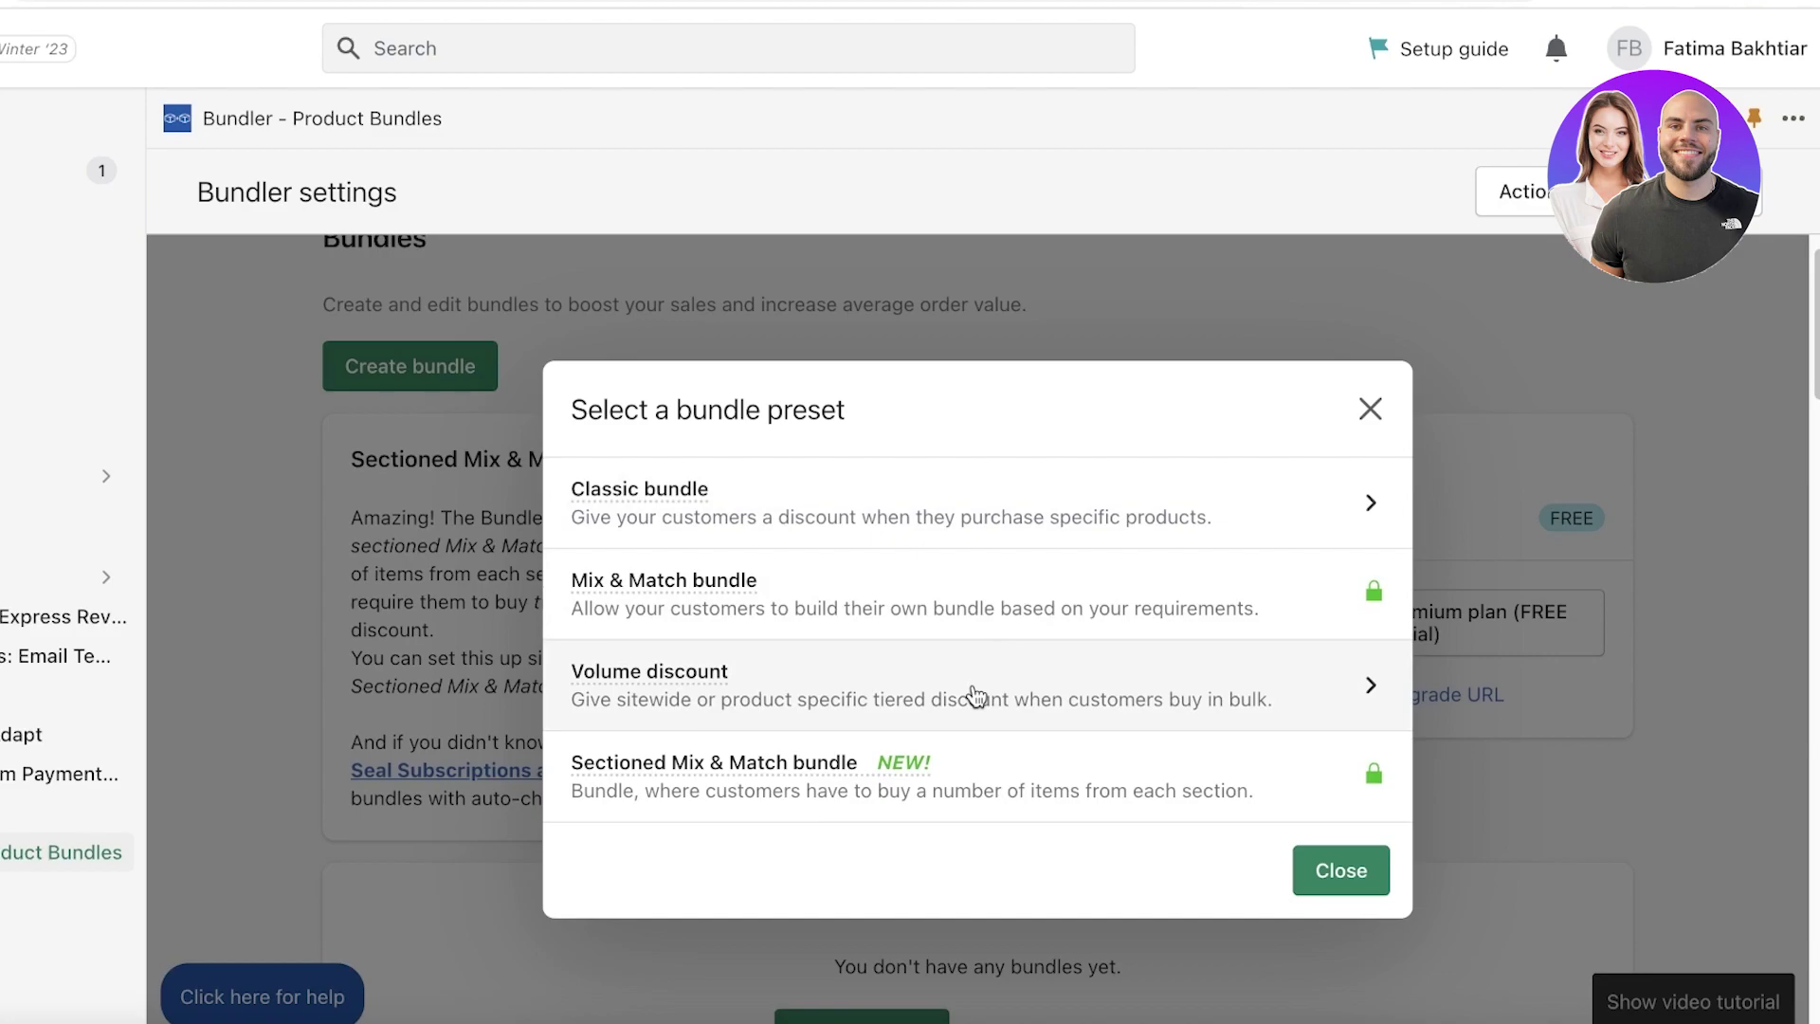
Choose the Classic bundle preset and name the bundle 'Purse Set'
{"action": "left_click", "coordinate": [1005, 504]}
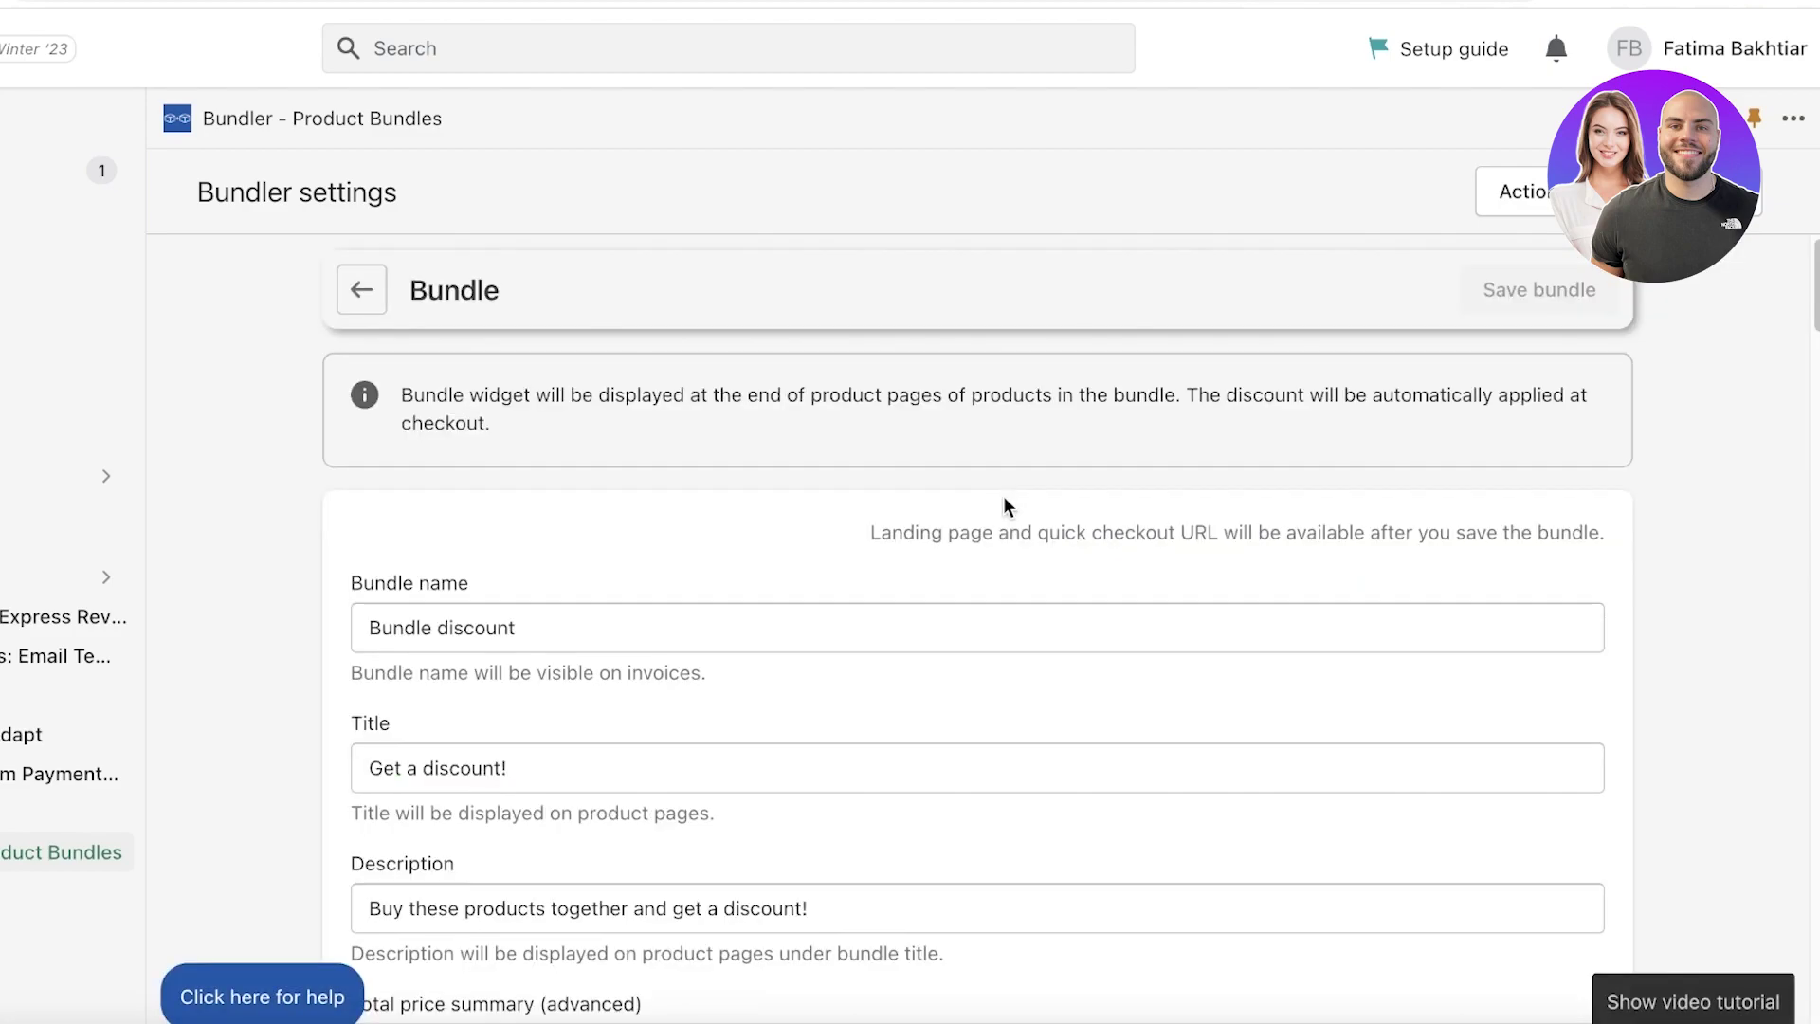
{"action": "scroll", "coordinate": [1003, 497], "scroll_direction": "down", "scroll_amount": 4}
{"action": "scroll", "coordinate": [1003, 496], "scroll_direction": "up", "scroll_amount": 3}
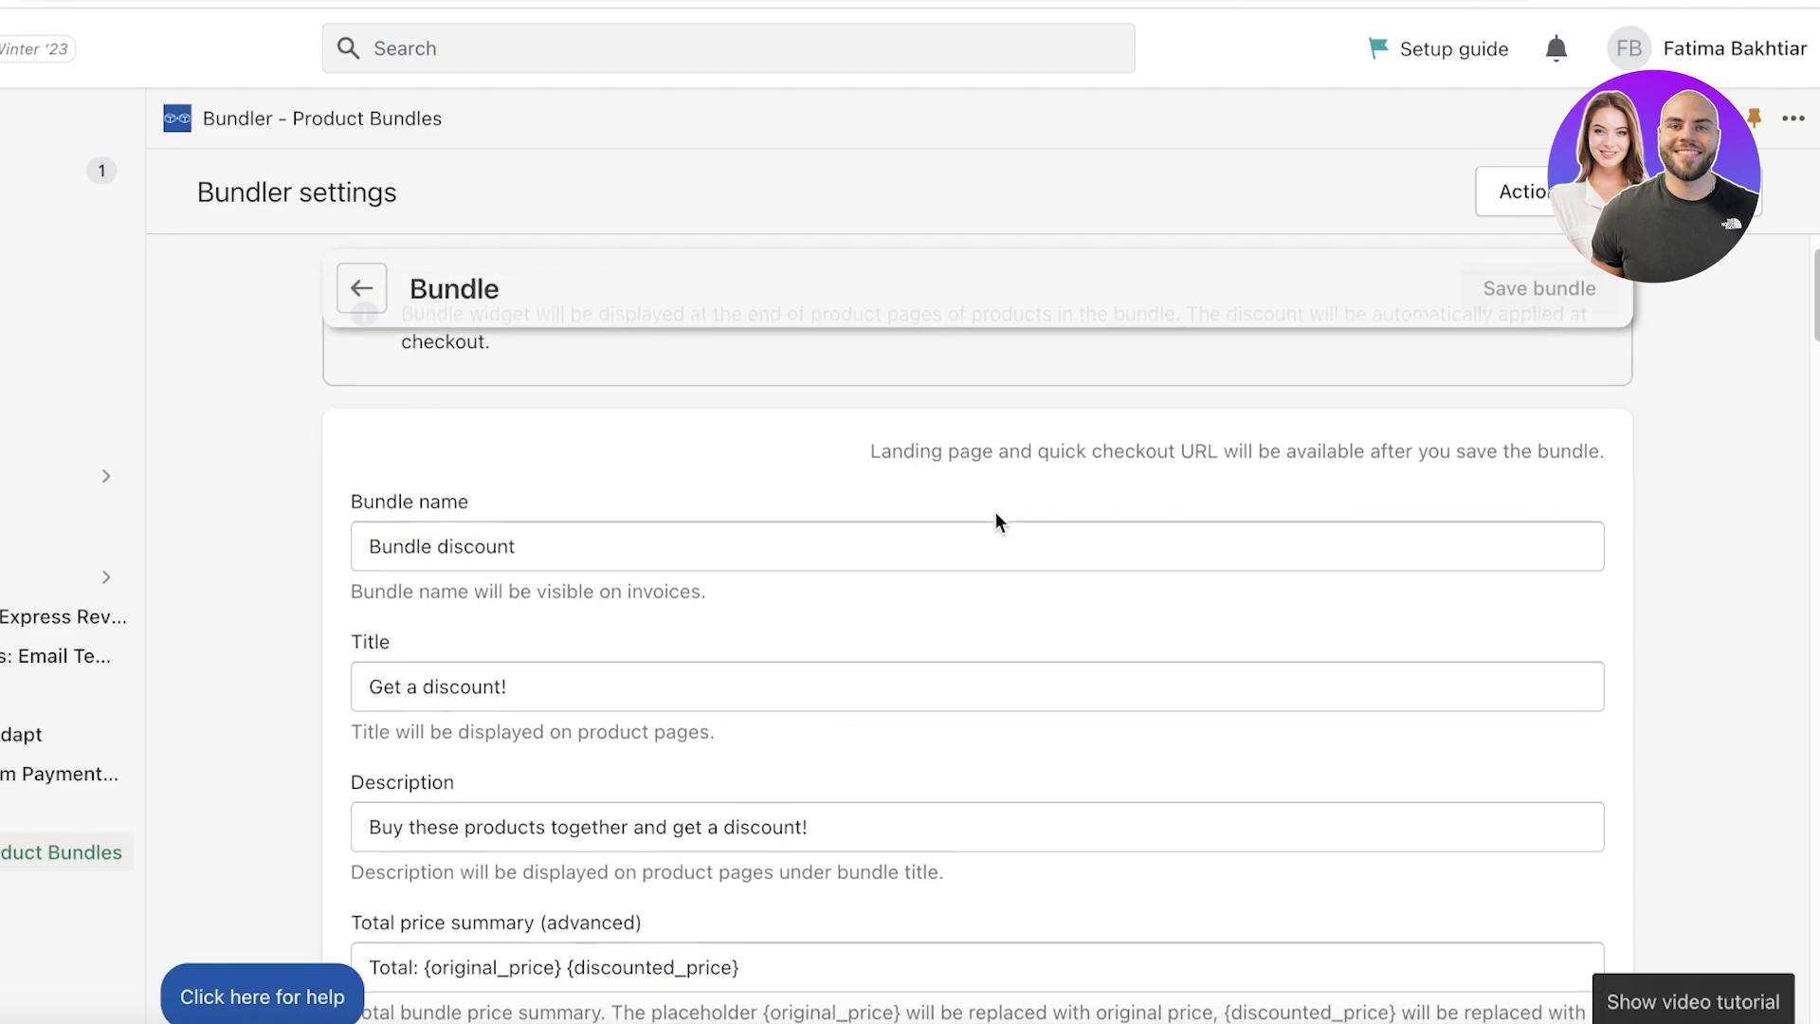
{"action": "left_click", "coordinate": [917, 536]}
{"action": "double_click", "coordinate": [917, 536]}
{"action": "left_click", "coordinate": [919, 538]}
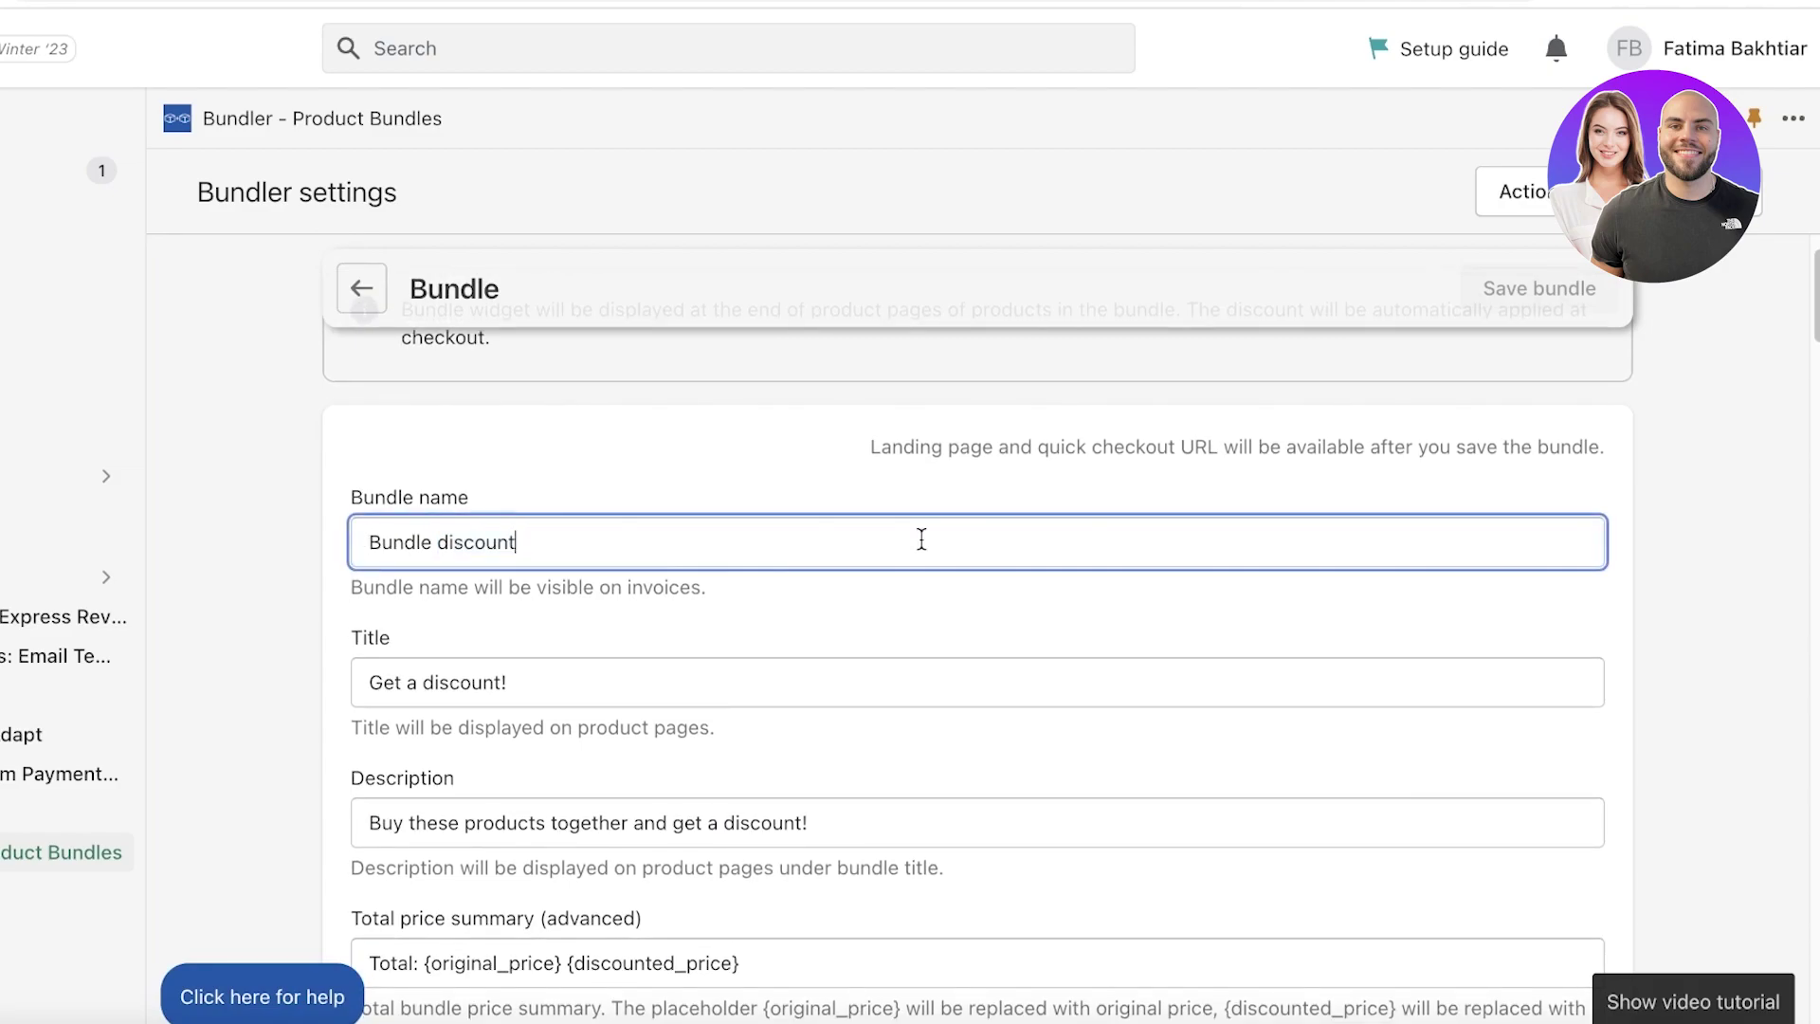
{"action": "triple_click", "coordinate": [921, 539]}
{"action": "type", "text": "Purse Set"}
Review the remaining bundle fields: Active status, widget shown, priority sequence 10
{"action": "scroll", "coordinate": [1072, 496], "scroll_direction": "down", "scroll_amount": 4}
{"action": "scroll", "coordinate": [1022, 533], "scroll_direction": "up", "scroll_amount": 4}
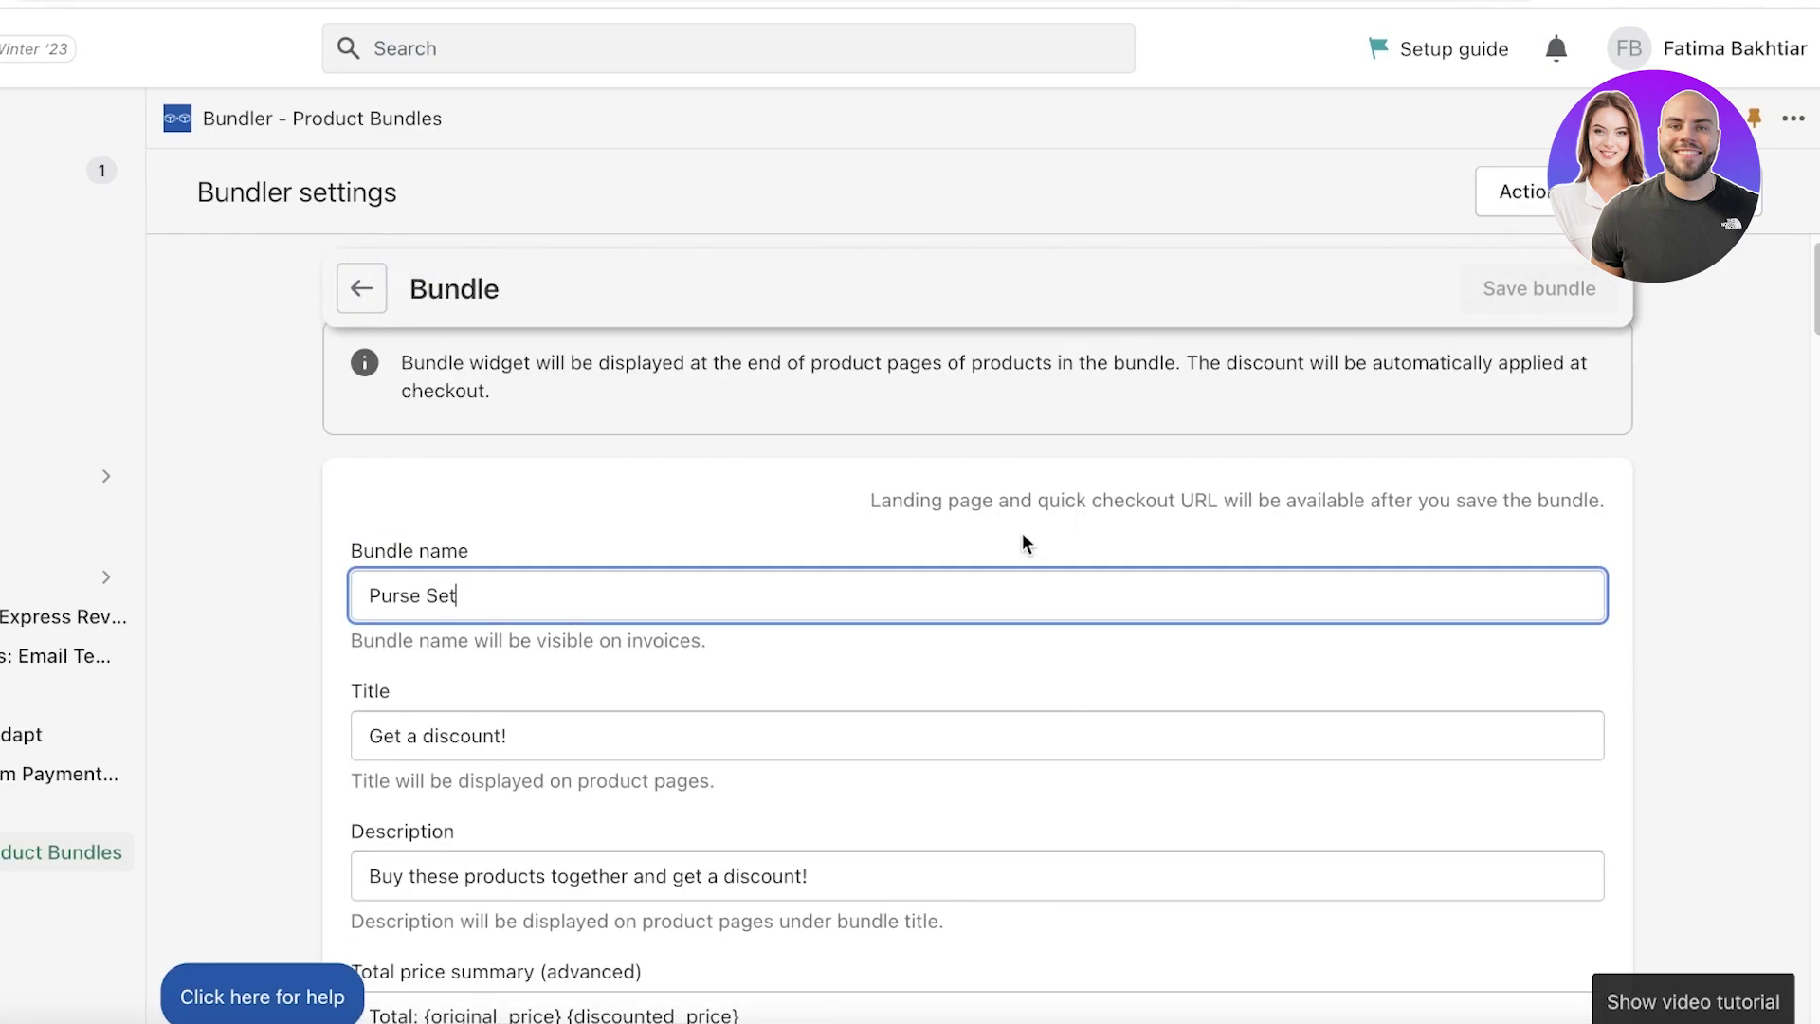
{"action": "scroll", "coordinate": [999, 597], "scroll_direction": "down", "scroll_amount": 4}
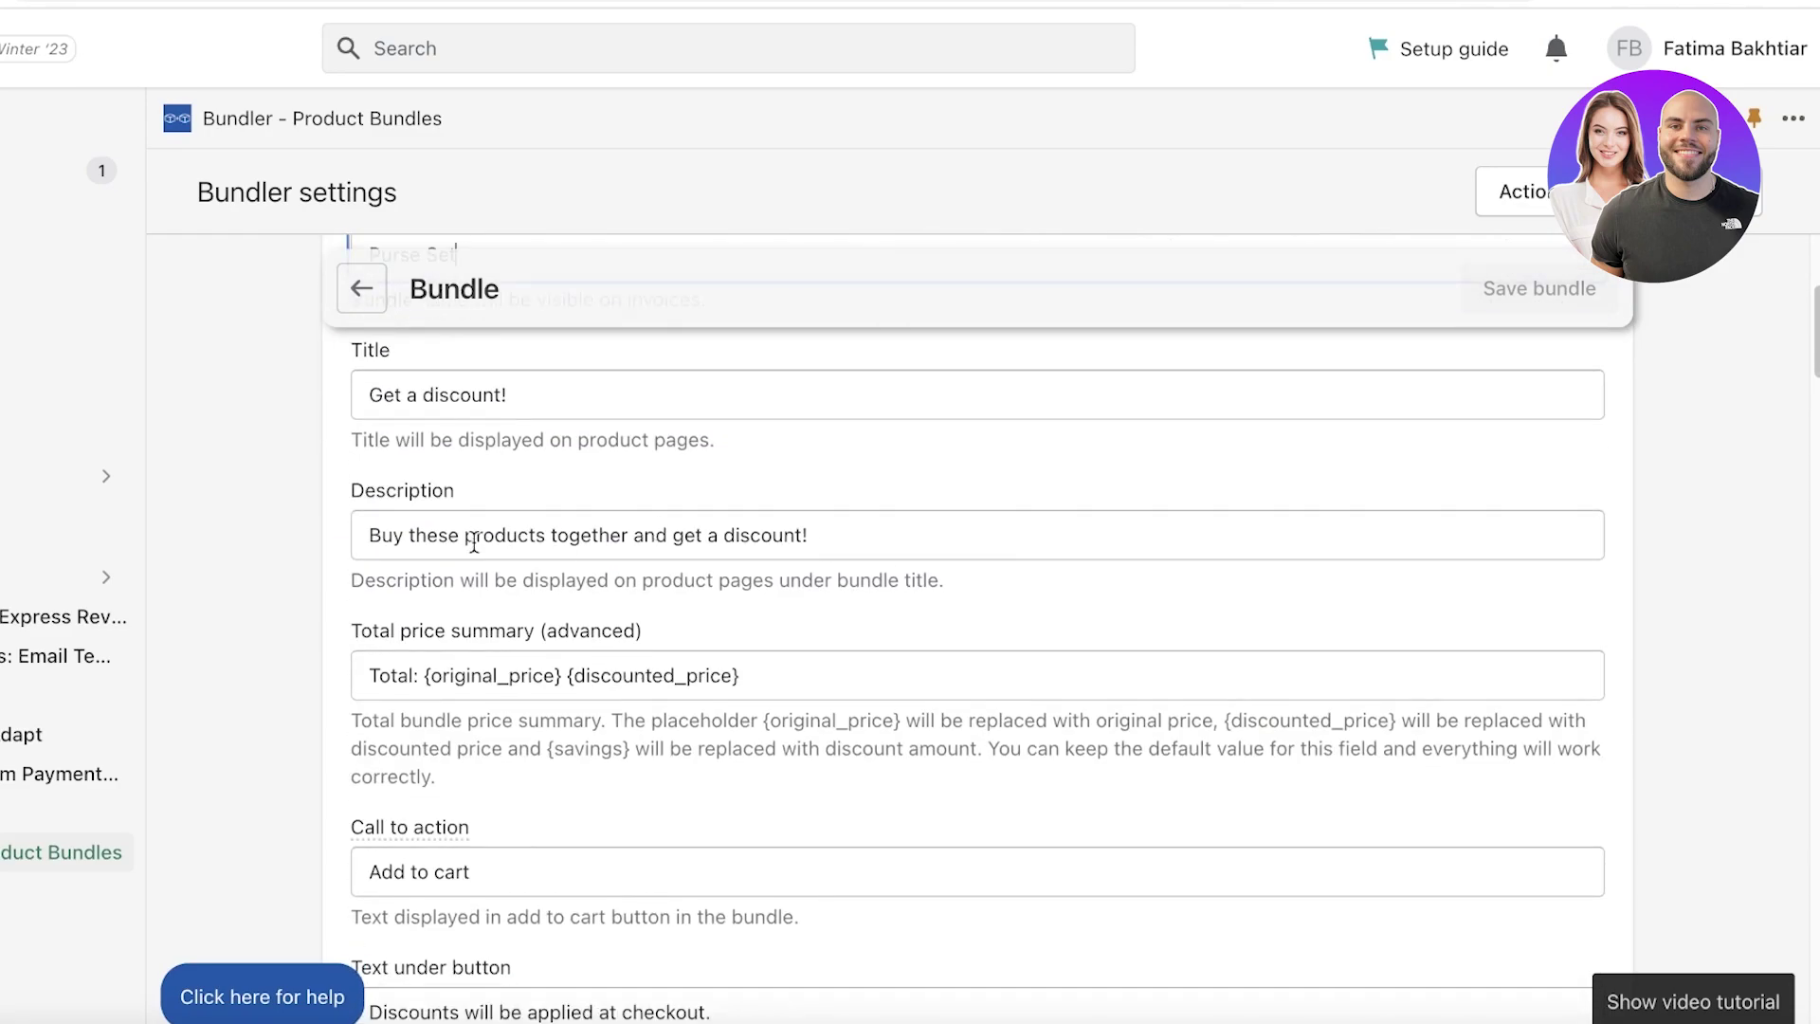
{"action": "scroll", "coordinate": [846, 569], "scroll_direction": "down", "scroll_amount": 3}
{"action": "scroll", "coordinate": [840, 592], "scroll_direction": "up", "scroll_amount": 1}
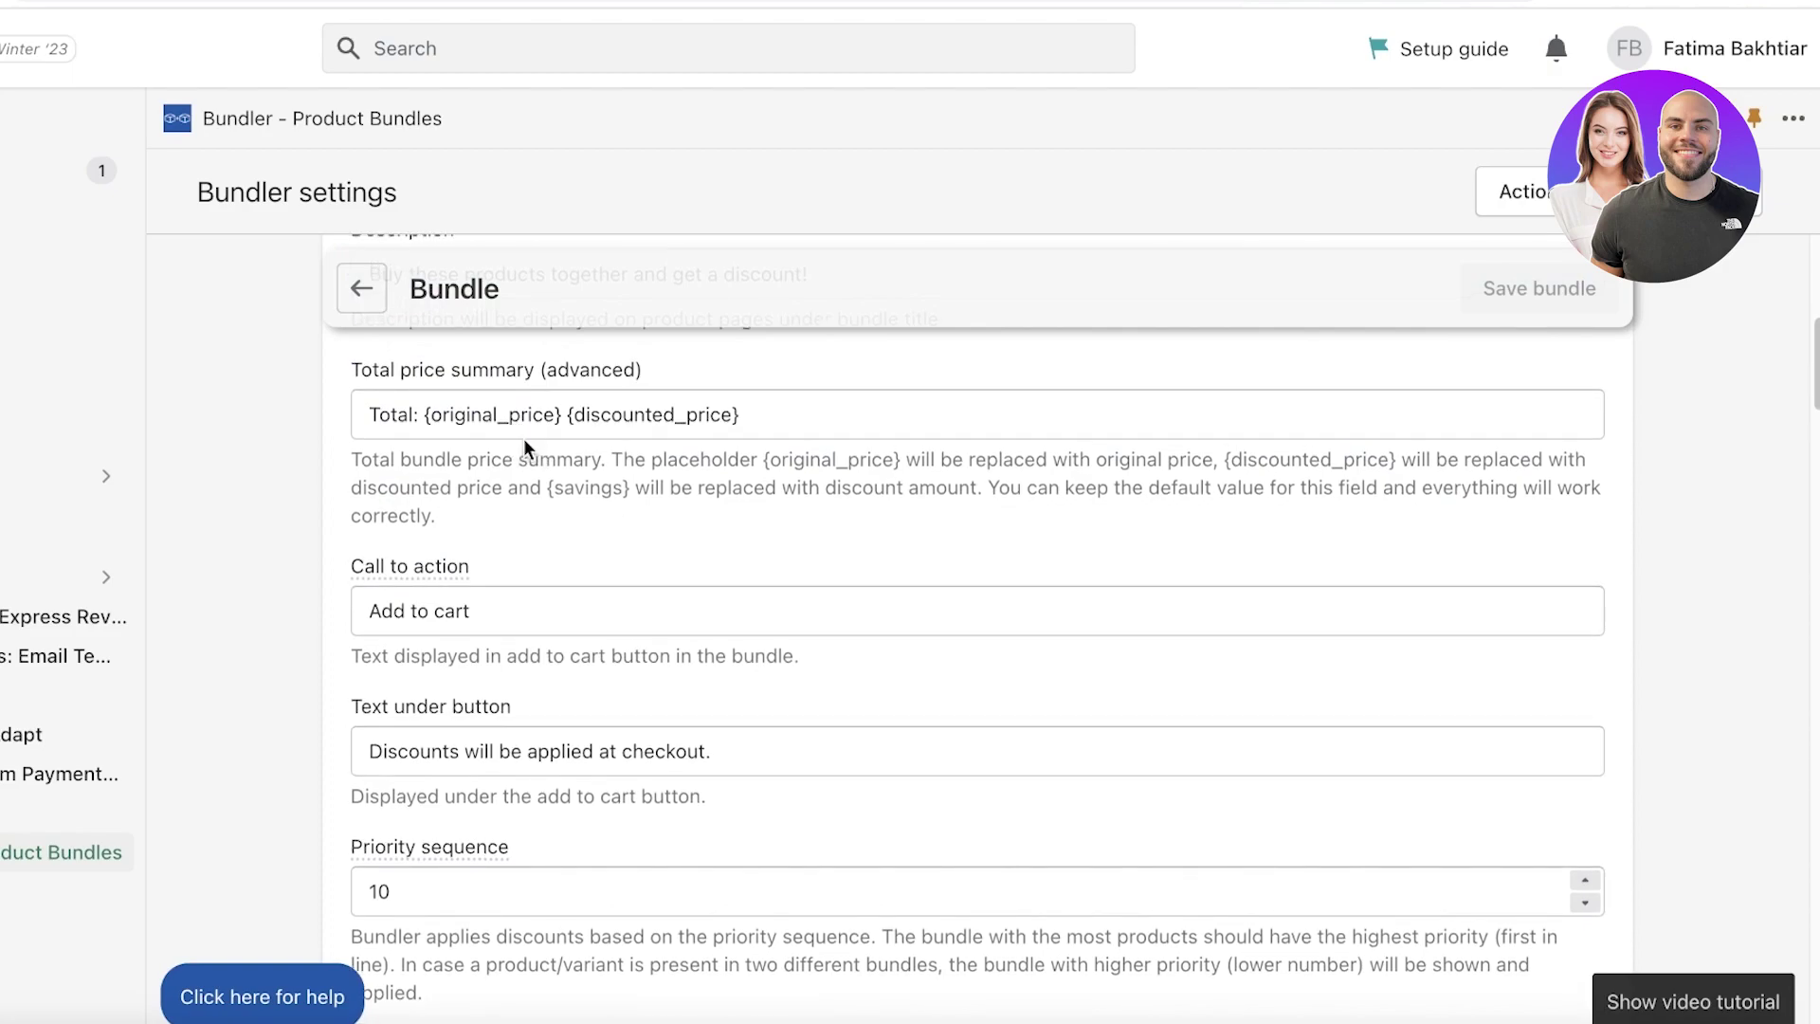
{"action": "scroll", "coordinate": [531, 512], "scroll_direction": "down", "scroll_amount": 1}
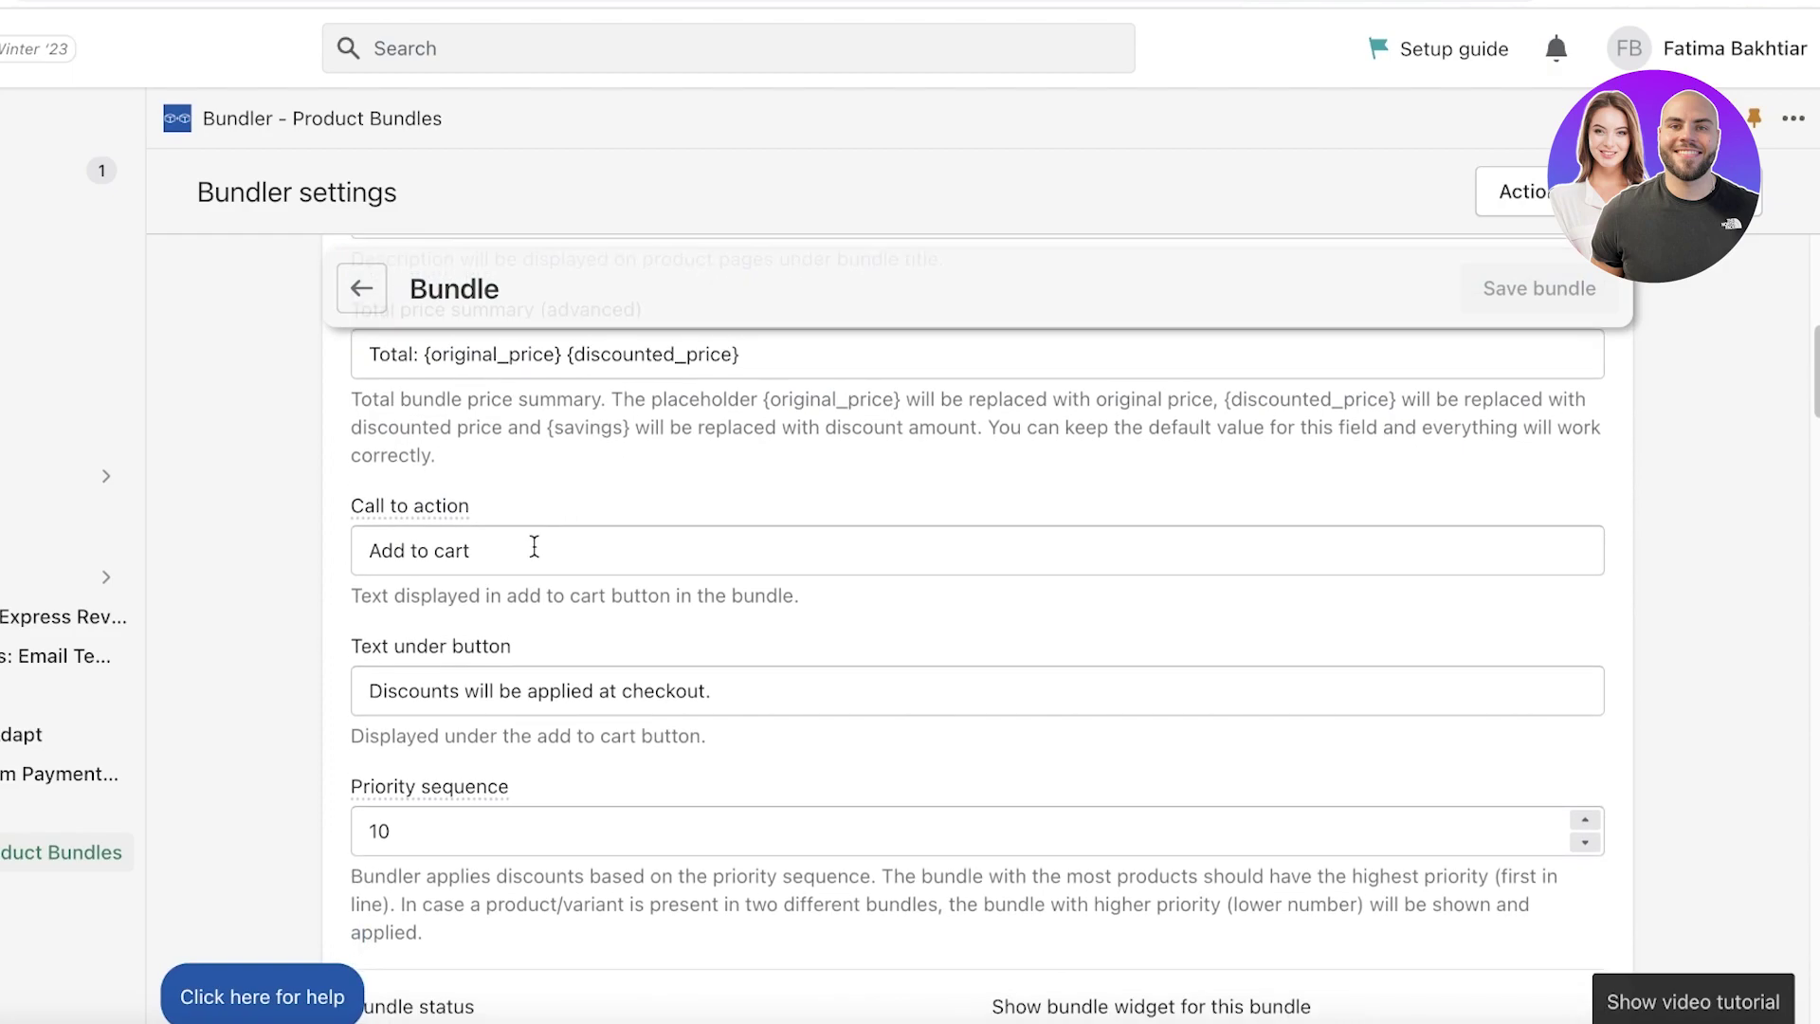
{"action": "scroll", "coordinate": [534, 547], "scroll_direction": "down", "scroll_amount": 2}
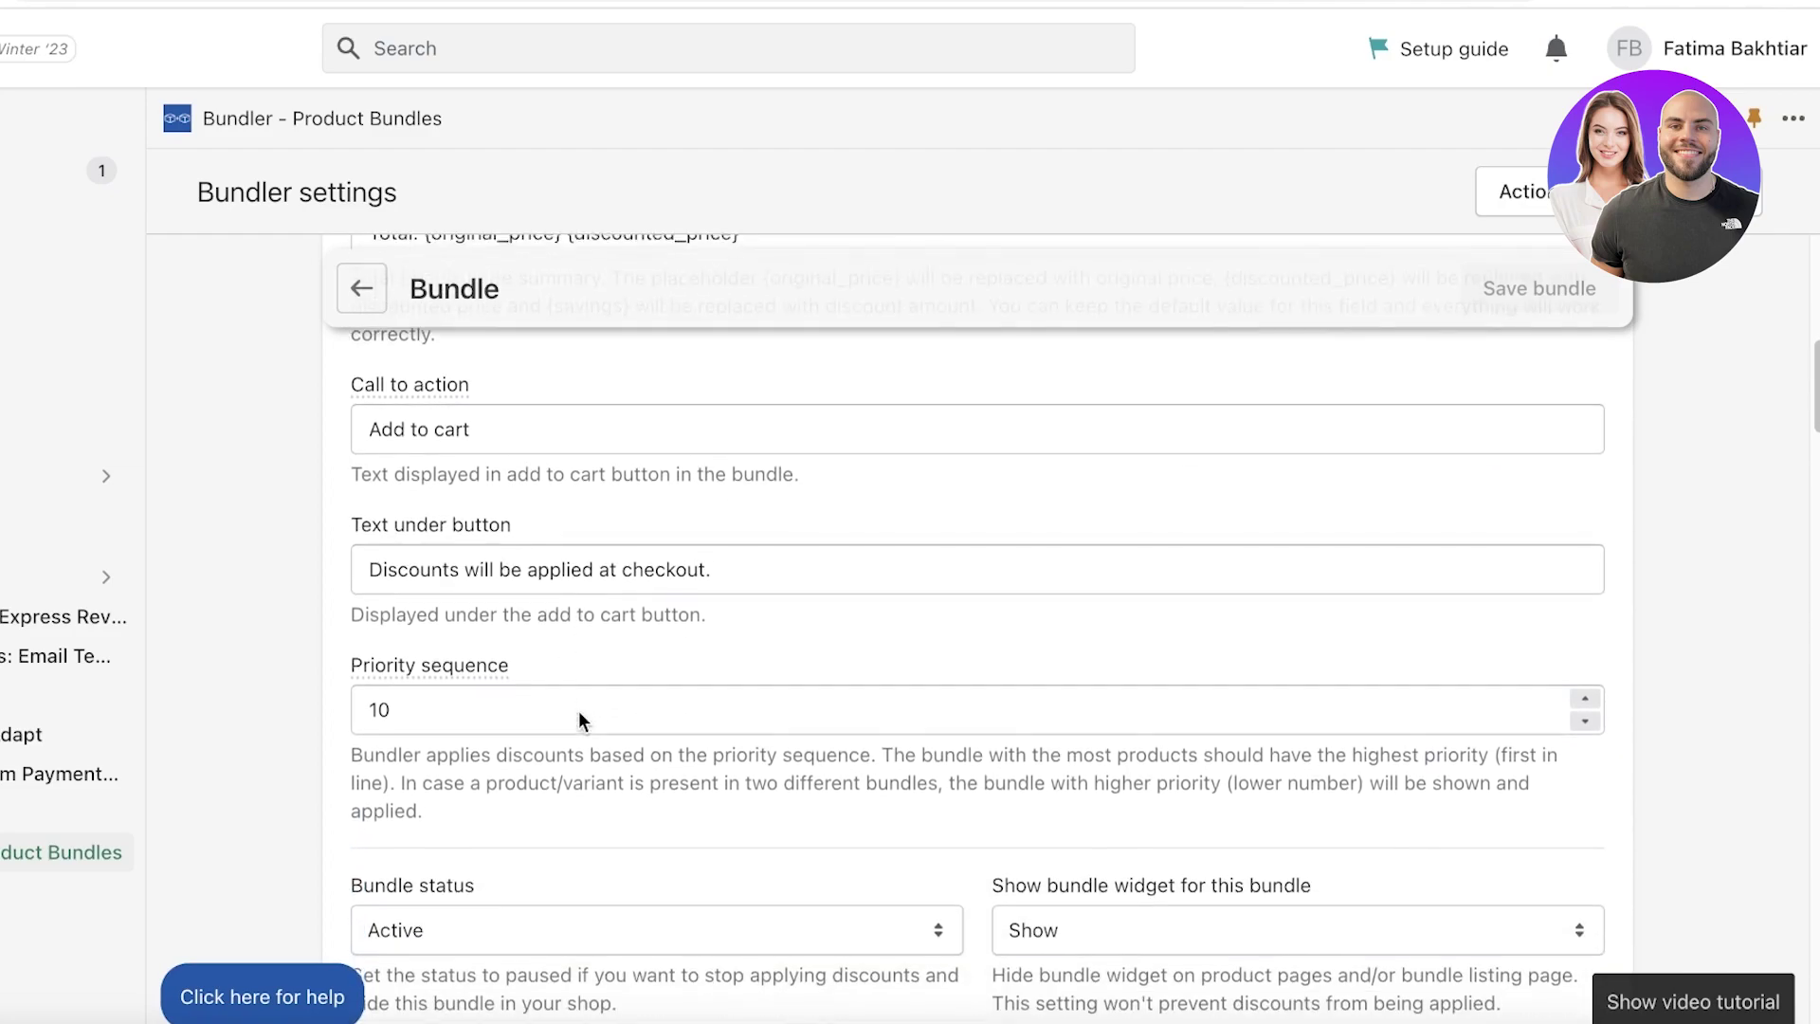
{"action": "scroll", "coordinate": [577, 680], "scroll_direction": "down", "scroll_amount": 1}
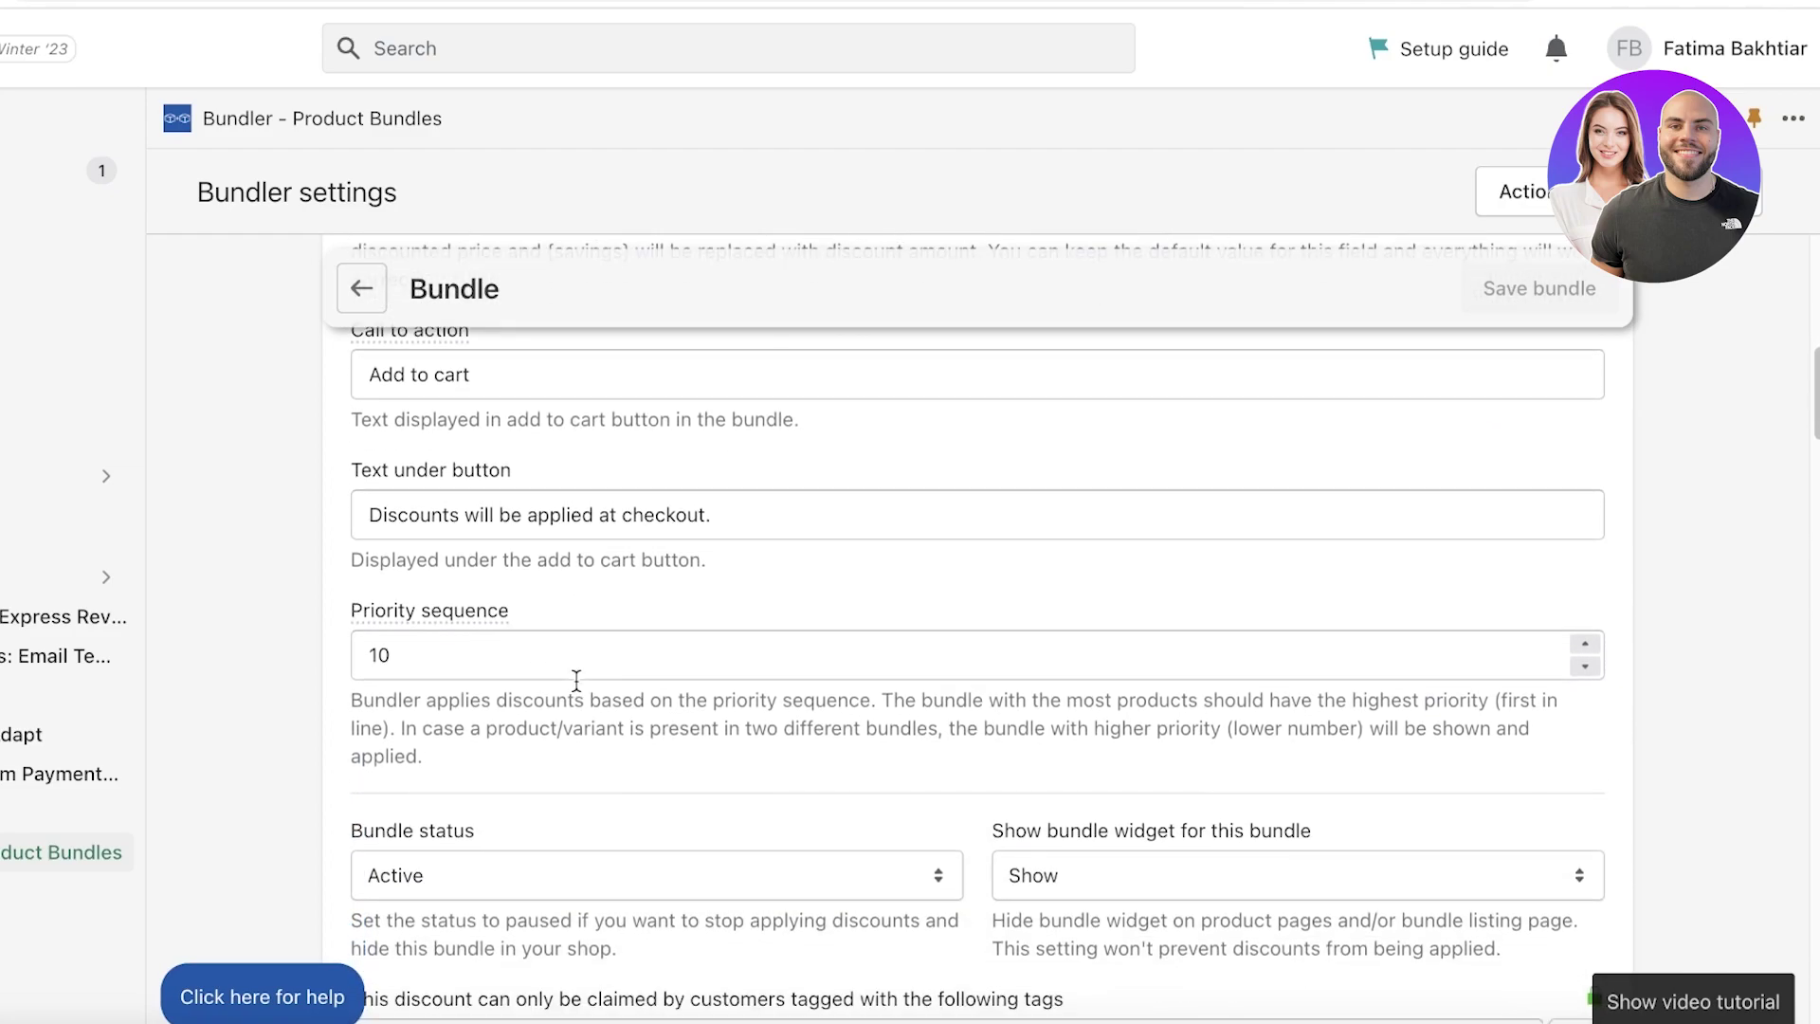
{"action": "scroll", "coordinate": [560, 704], "scroll_direction": "down", "scroll_amount": 1}
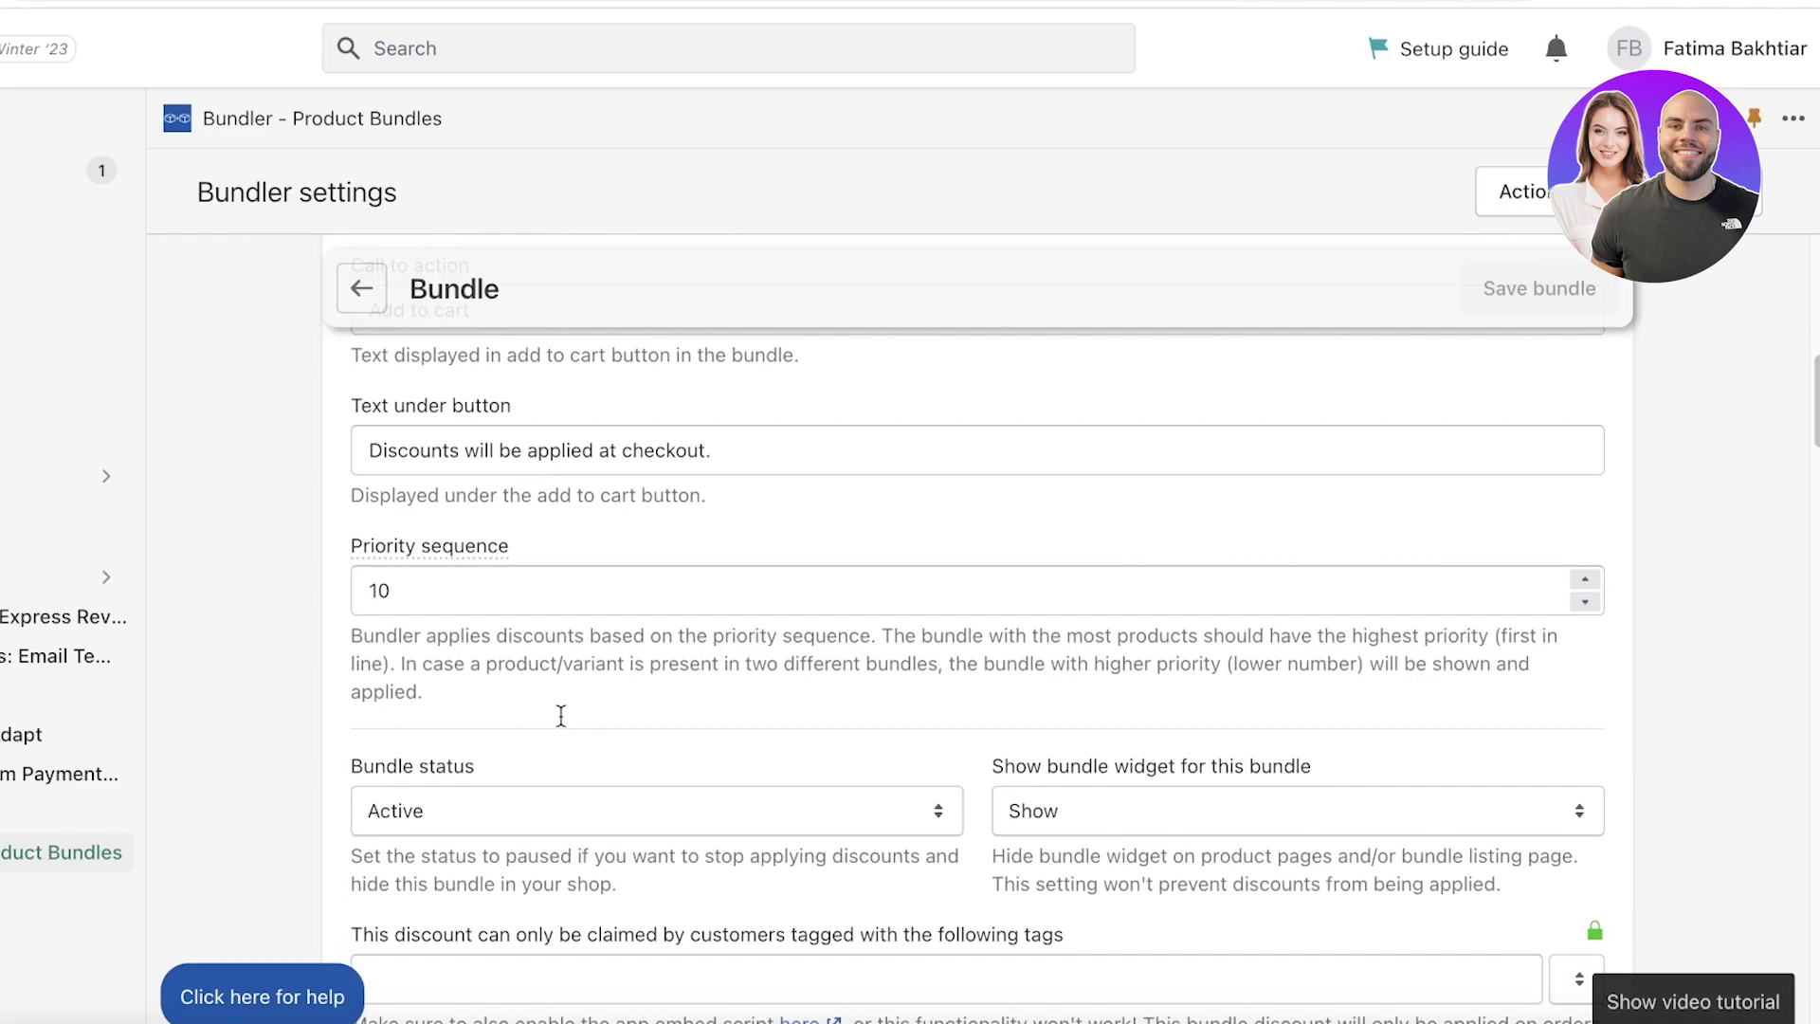
{"action": "scroll", "coordinate": [561, 716], "scroll_direction": "down", "scroll_amount": 1}
{"action": "scroll", "coordinate": [561, 715], "scroll_direction": "down", "scroll_amount": 3}
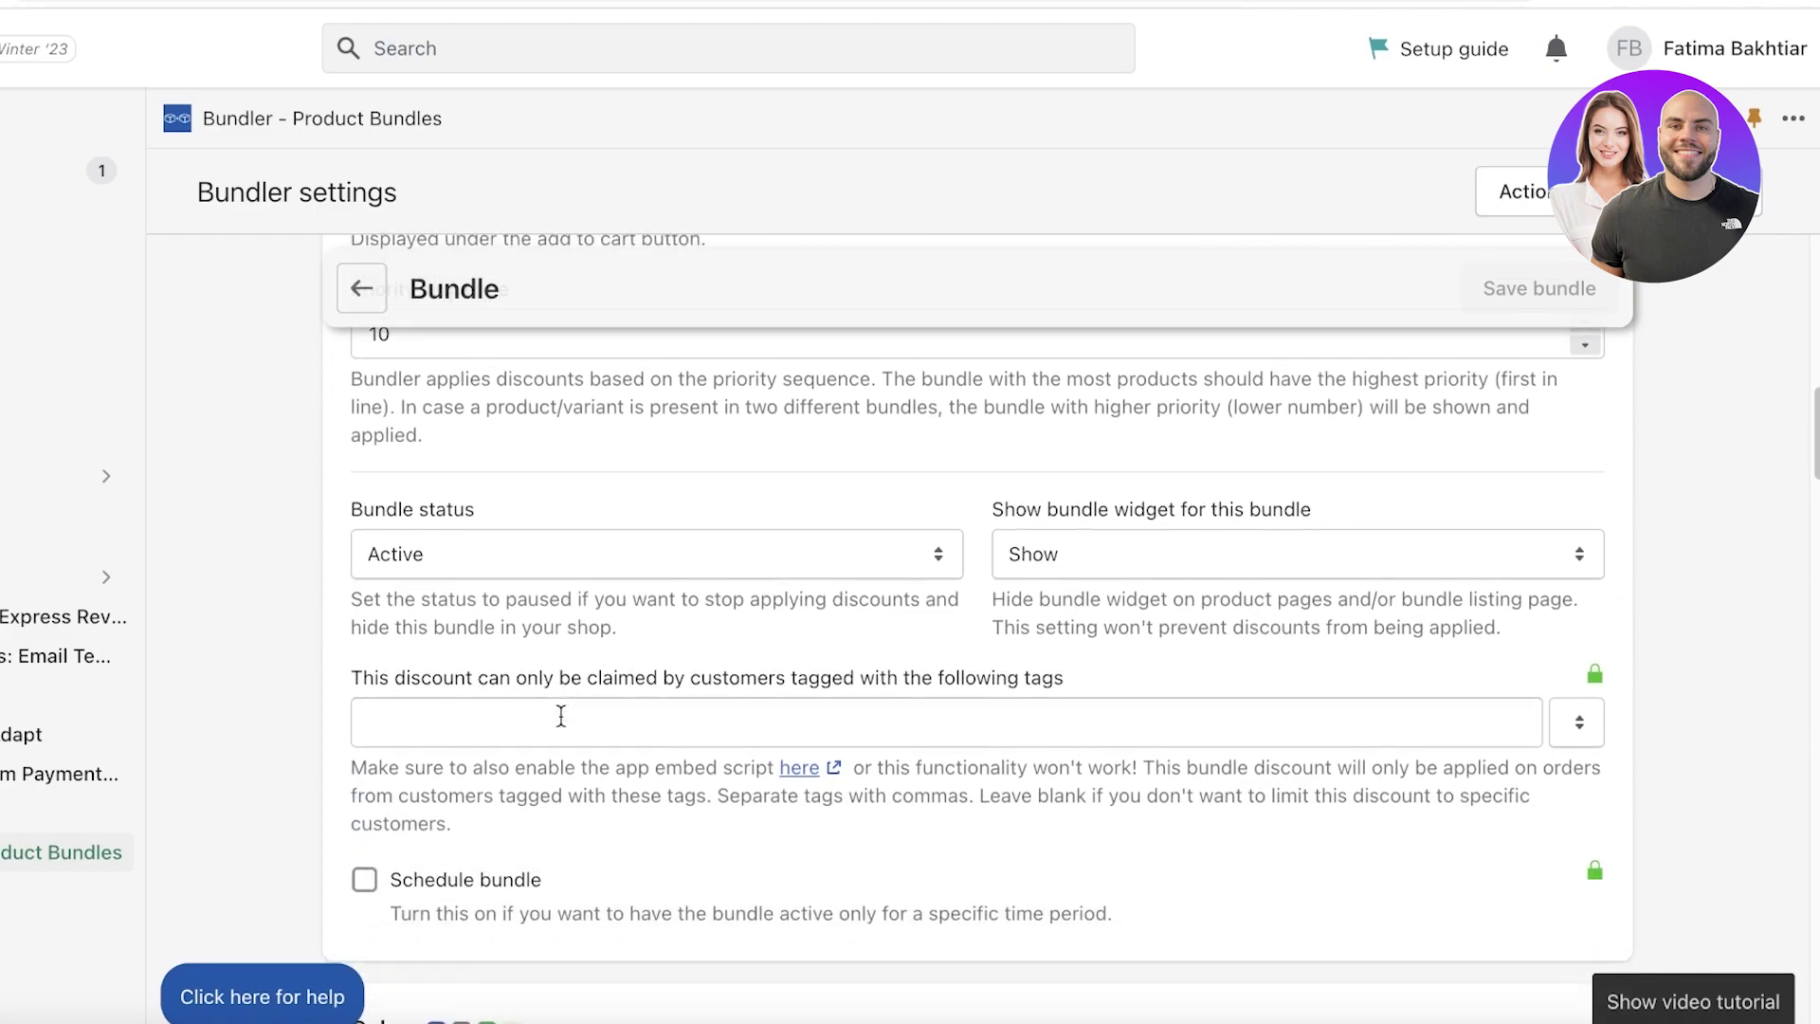
{"action": "left_click", "coordinate": [646, 554]}
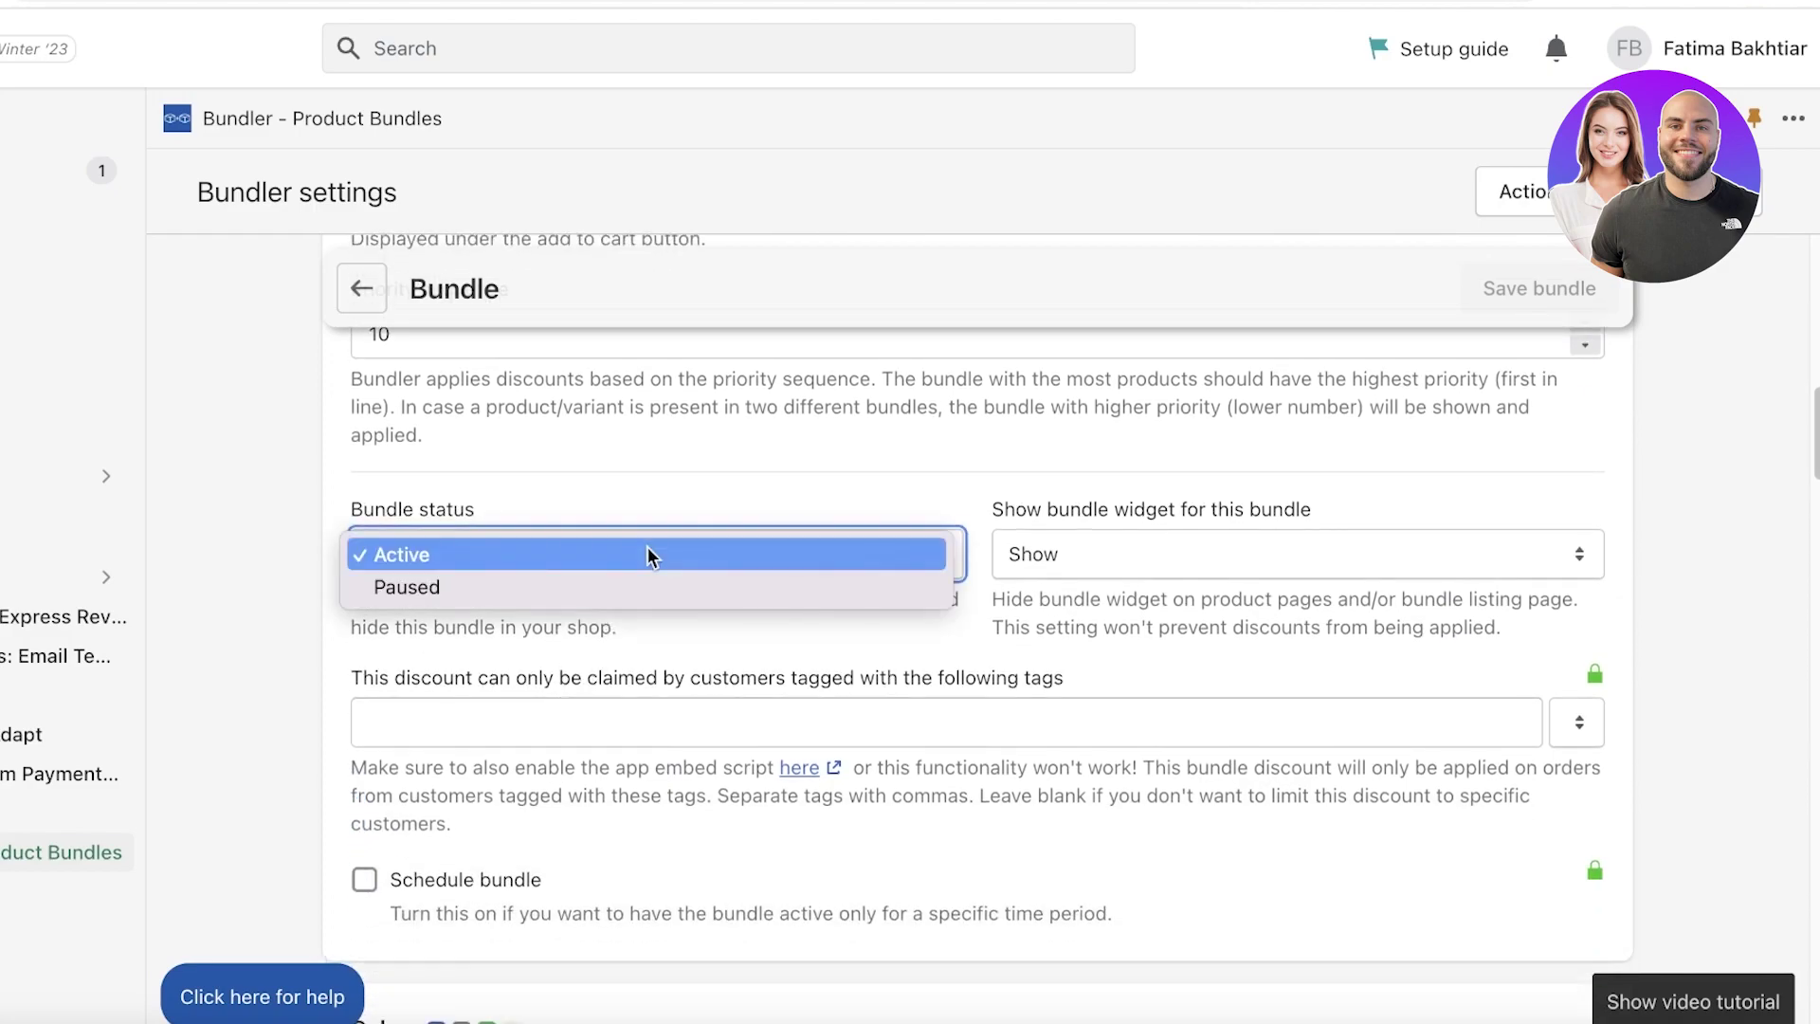
{"action": "left_click", "coordinate": [646, 554]}
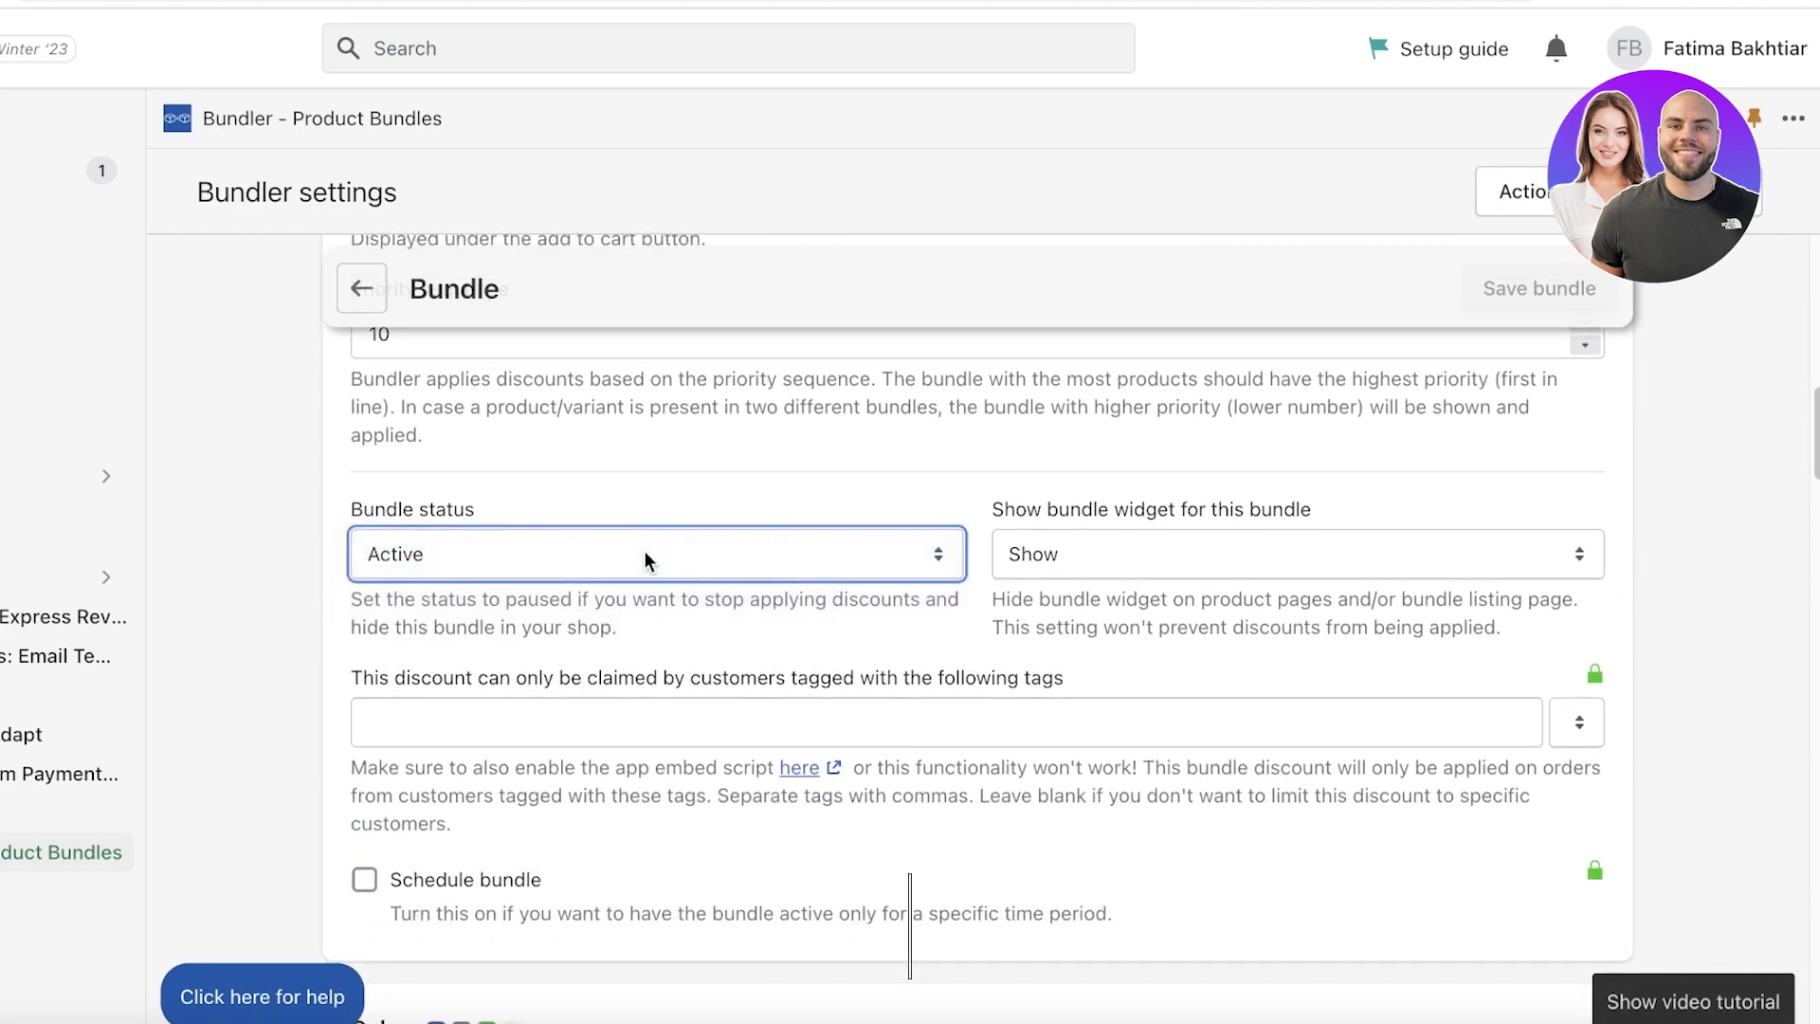
{"action": "left_click", "coordinate": [1047, 552]}
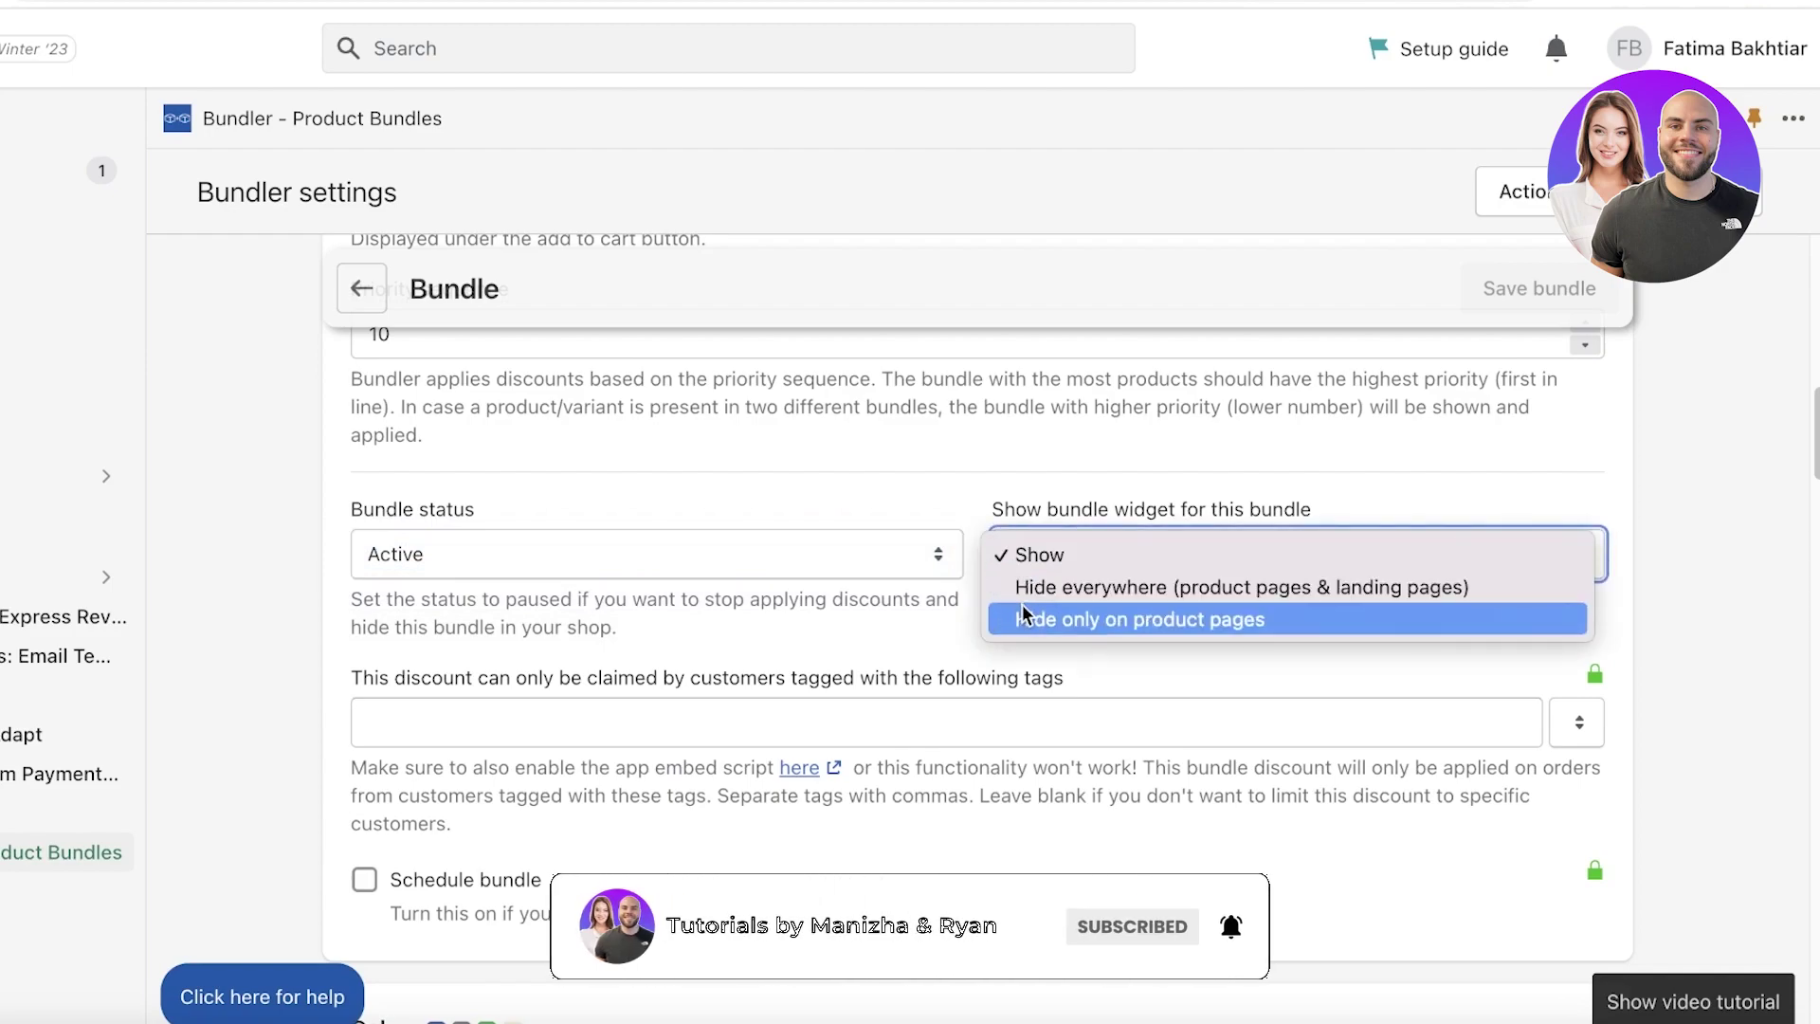
{"action": "left_click", "coordinate": [1027, 565]}
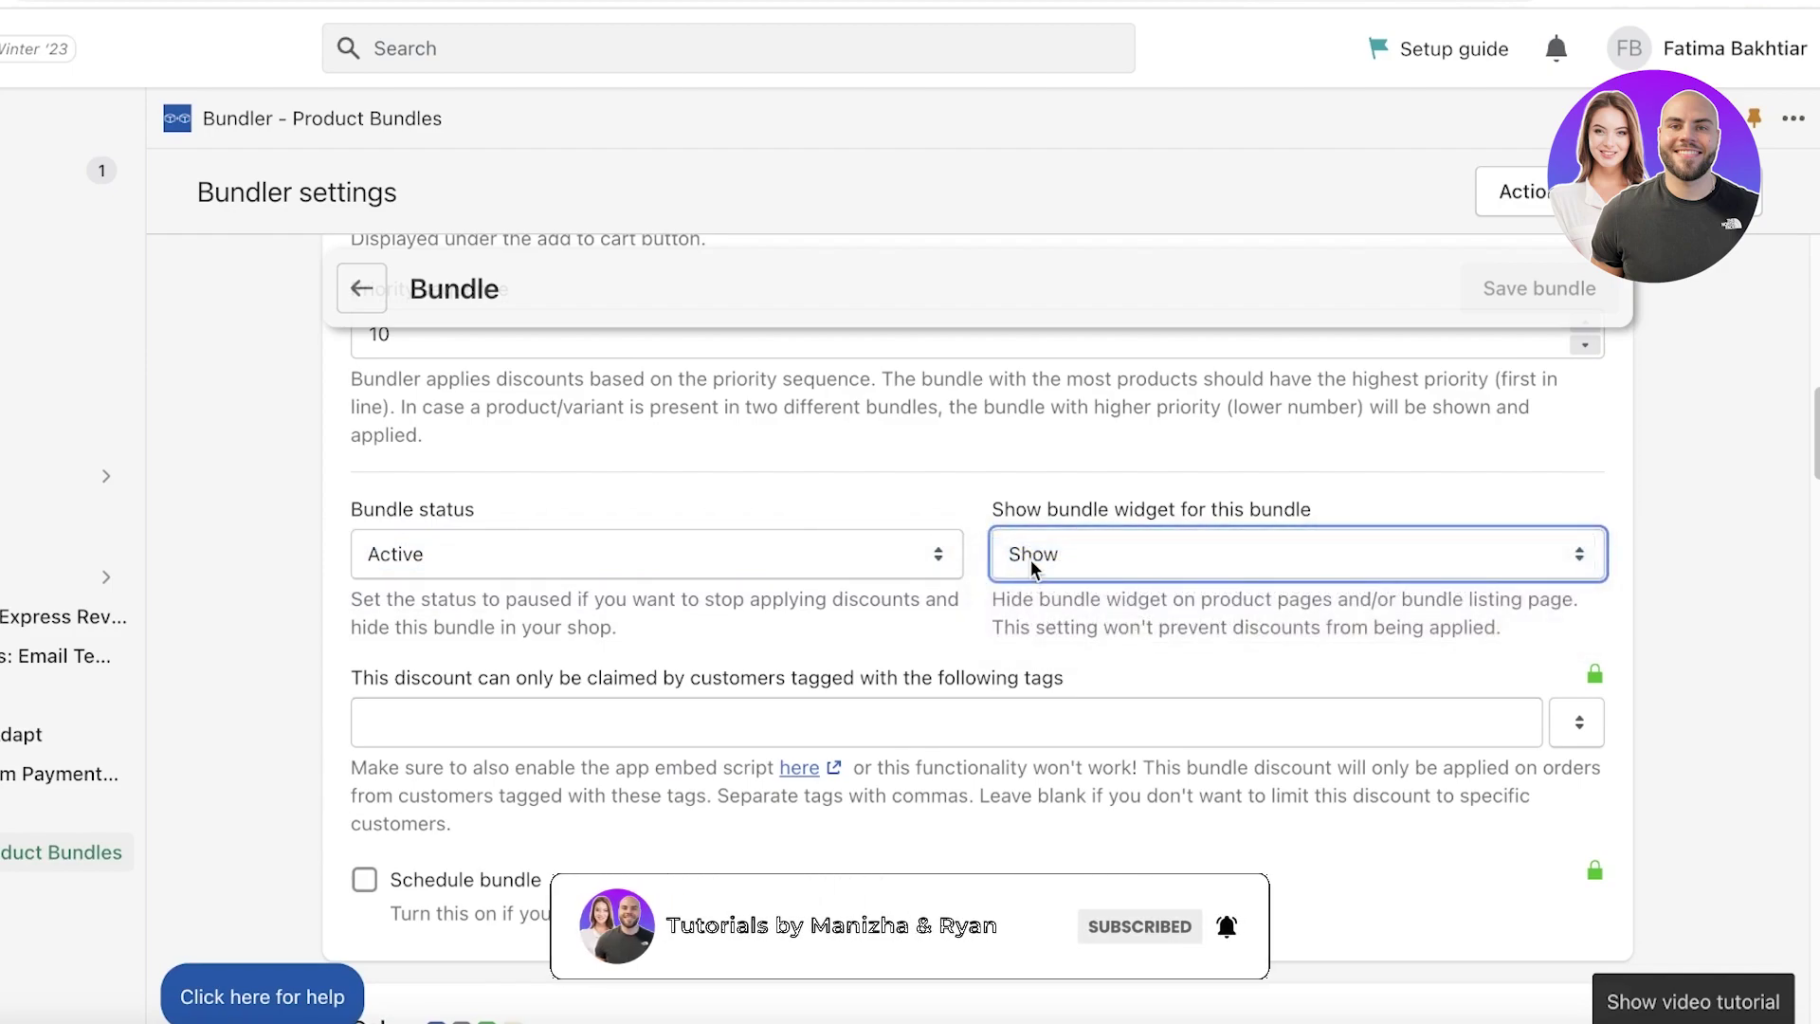
{"action": "left_click", "coordinate": [1031, 560]}
{"action": "left_click", "coordinate": [917, 621]}
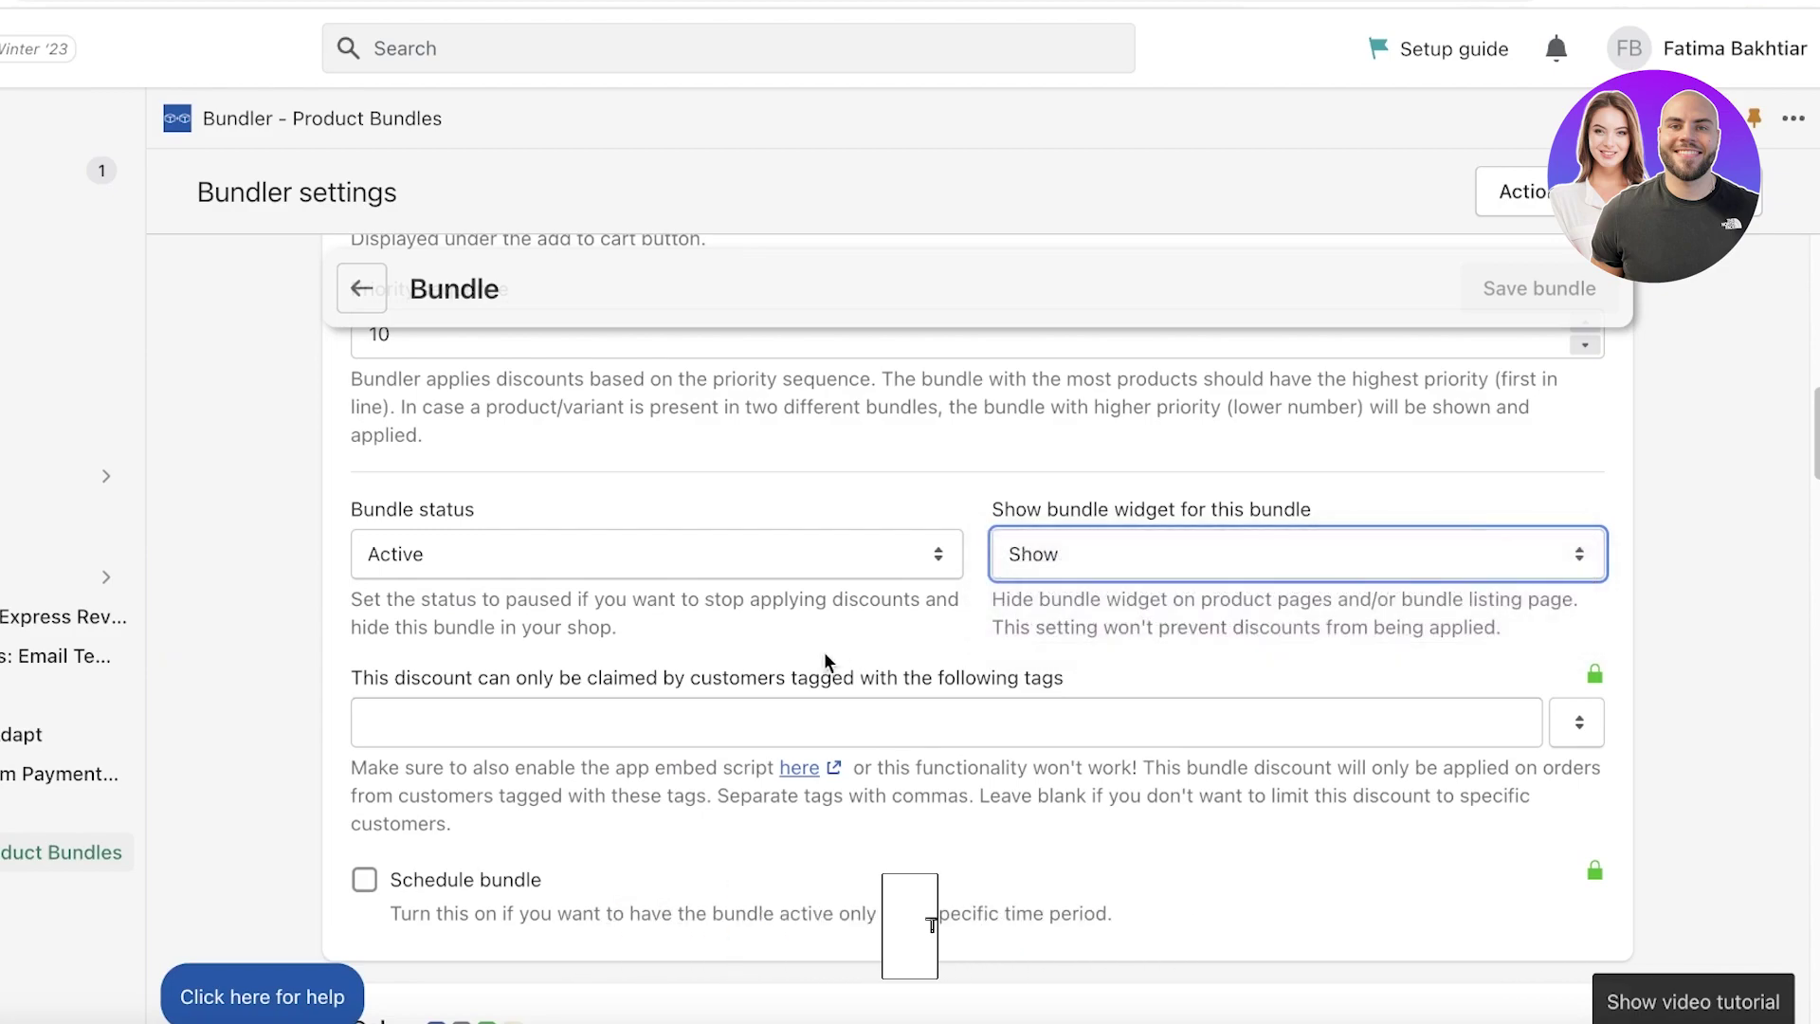
{"action": "scroll", "coordinate": [787, 682], "scroll_direction": "down", "scroll_amount": 1}
{"action": "left_click", "coordinate": [751, 684]}
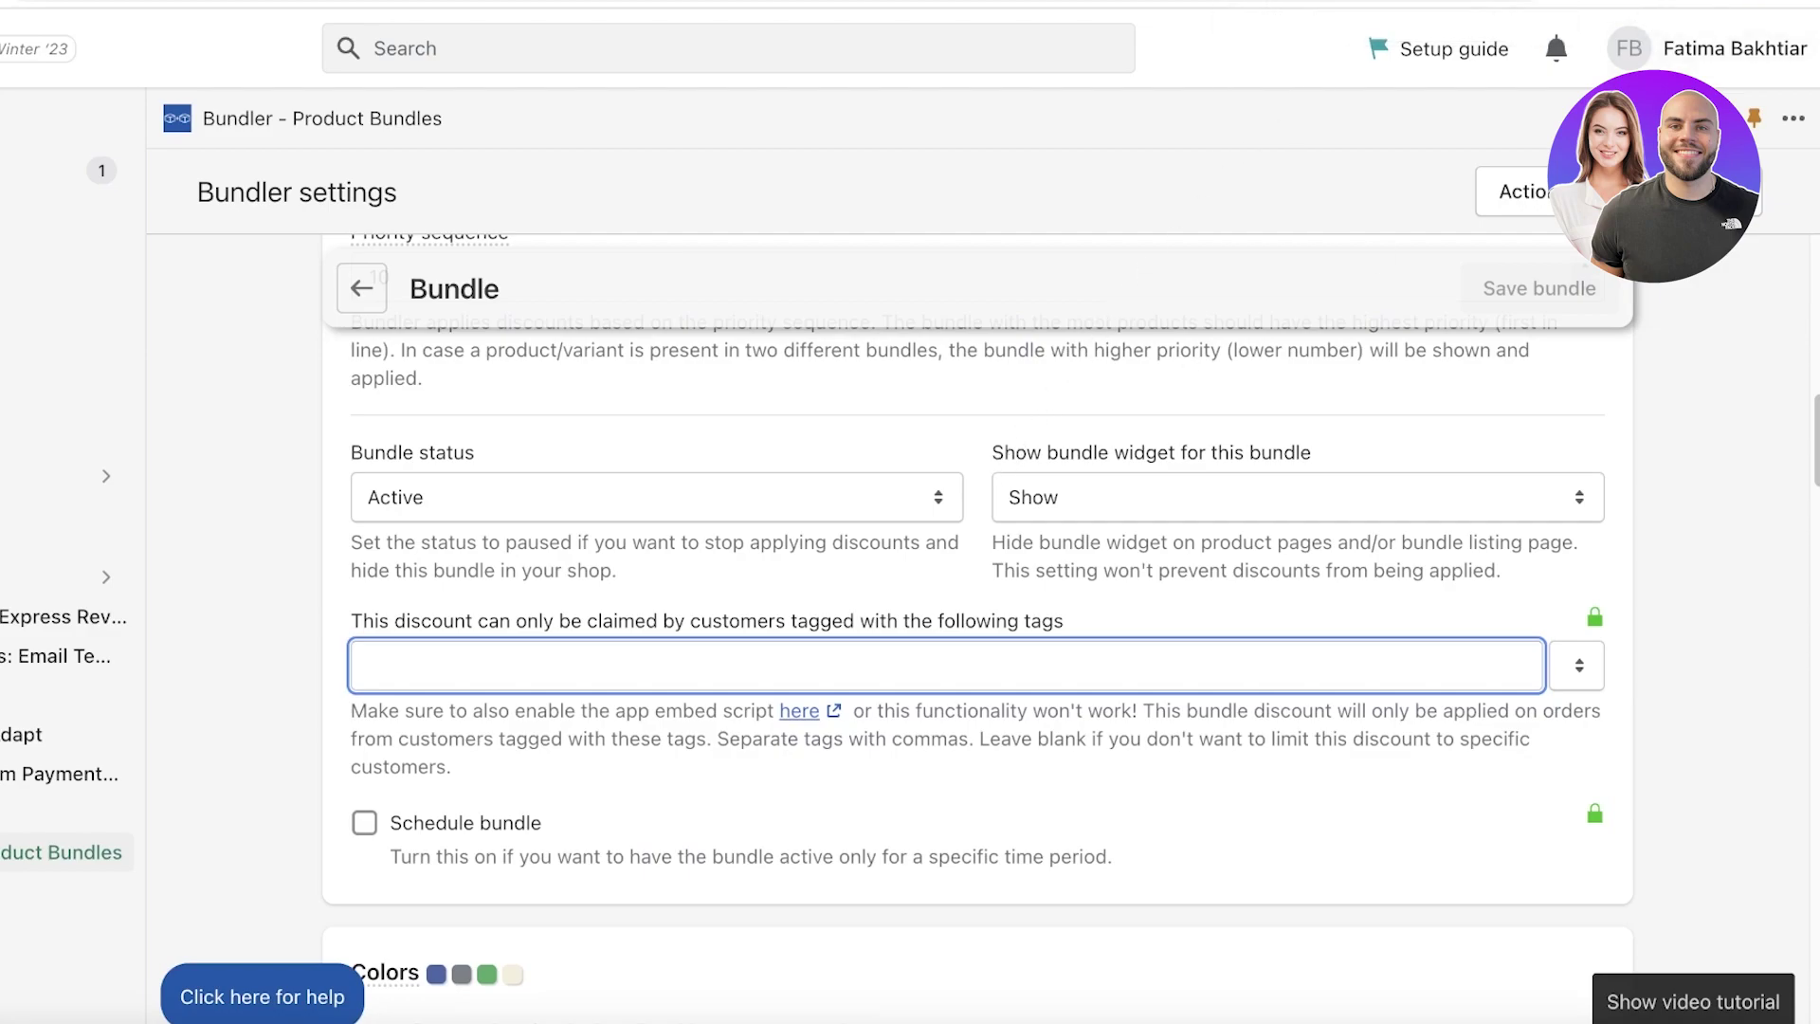
{"action": "scroll", "coordinate": [1147, 545], "scroll_direction": "down", "scroll_amount": 10}
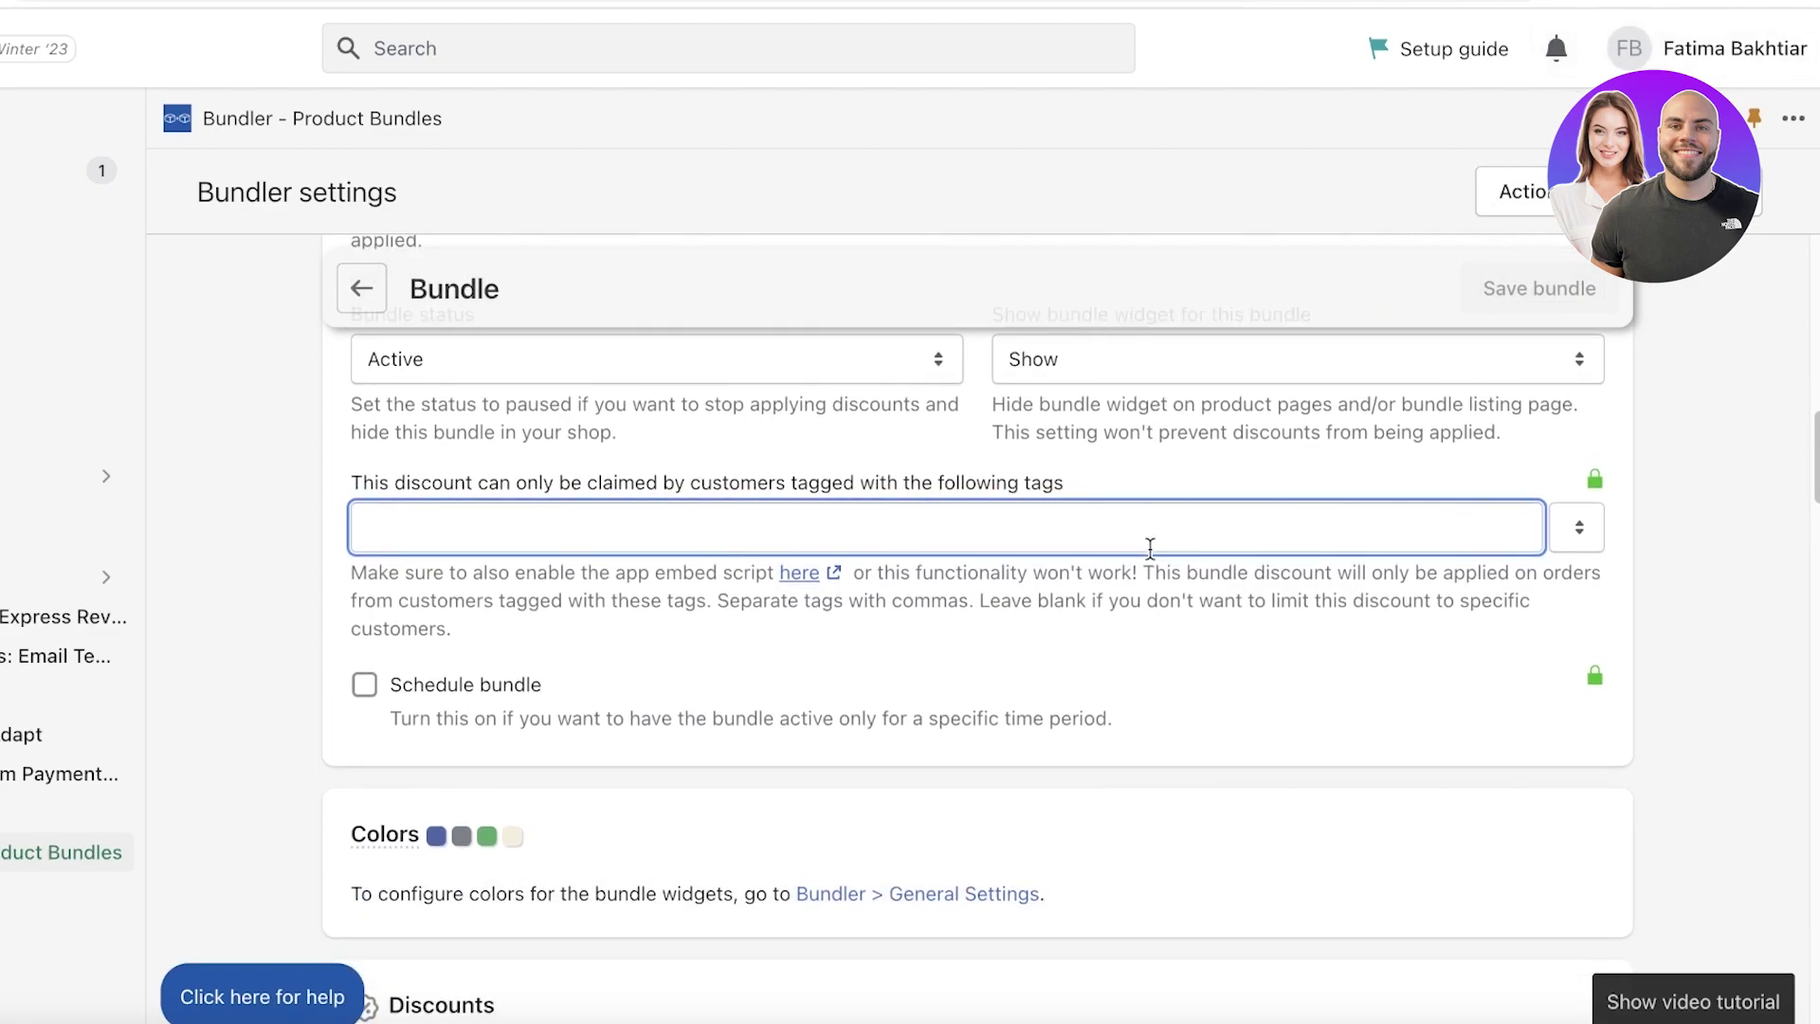
{"action": "scroll", "coordinate": [1137, 550], "scroll_direction": "up", "scroll_amount": 3}
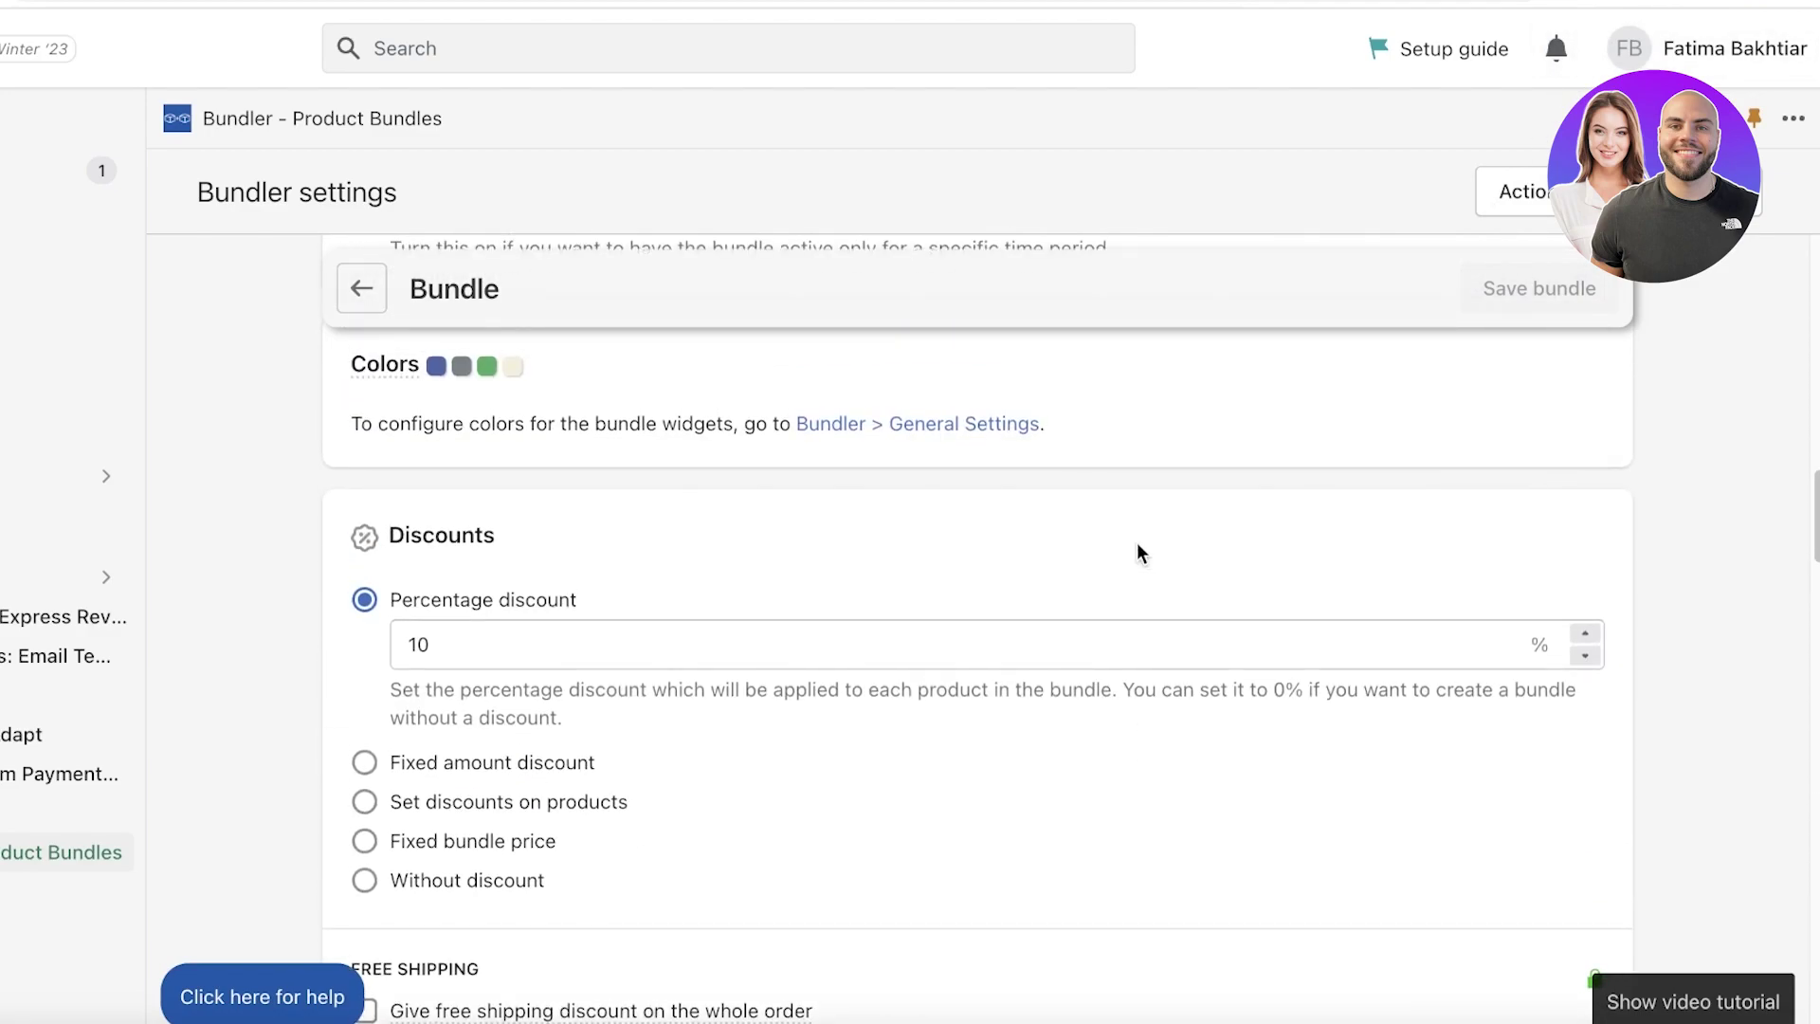
{"action": "scroll", "coordinate": [1078, 597], "scroll_direction": "down", "scroll_amount": 1}
{"action": "scroll", "coordinate": [1078, 599], "scroll_direction": "up", "scroll_amount": 6}
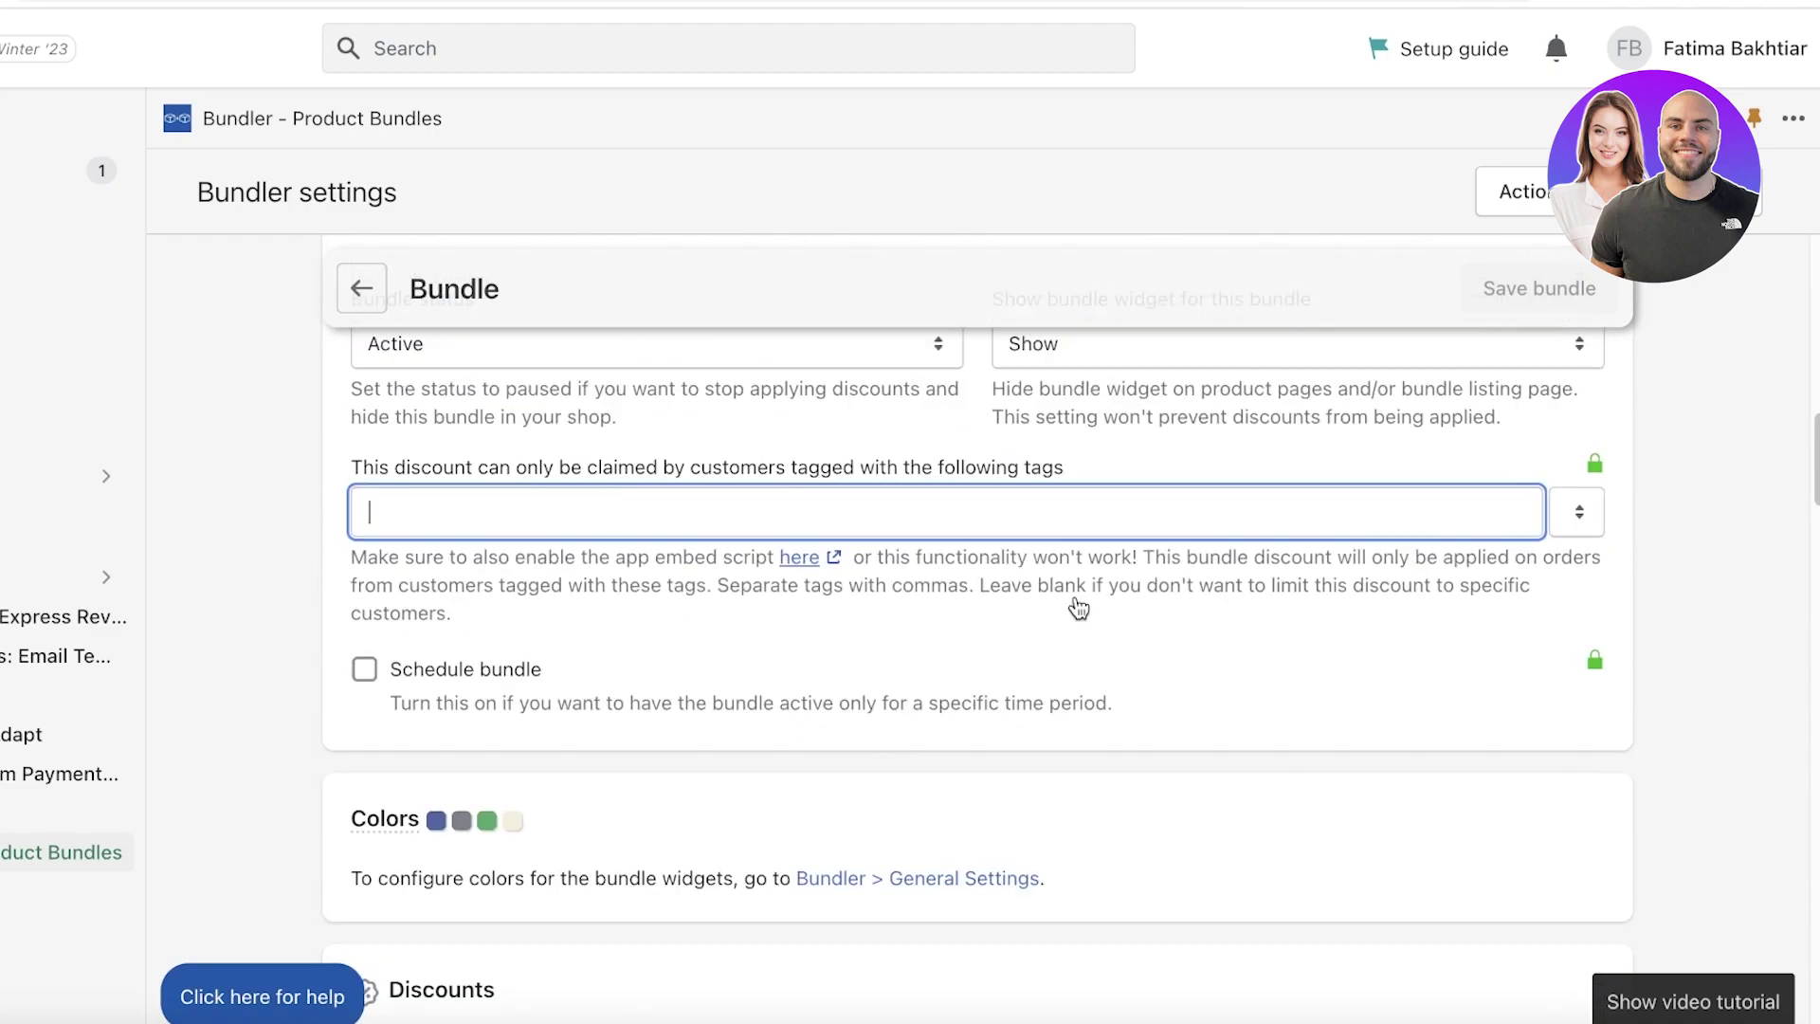
{"action": "scroll", "coordinate": [1360, 624], "scroll_direction": "down", "scroll_amount": 5}
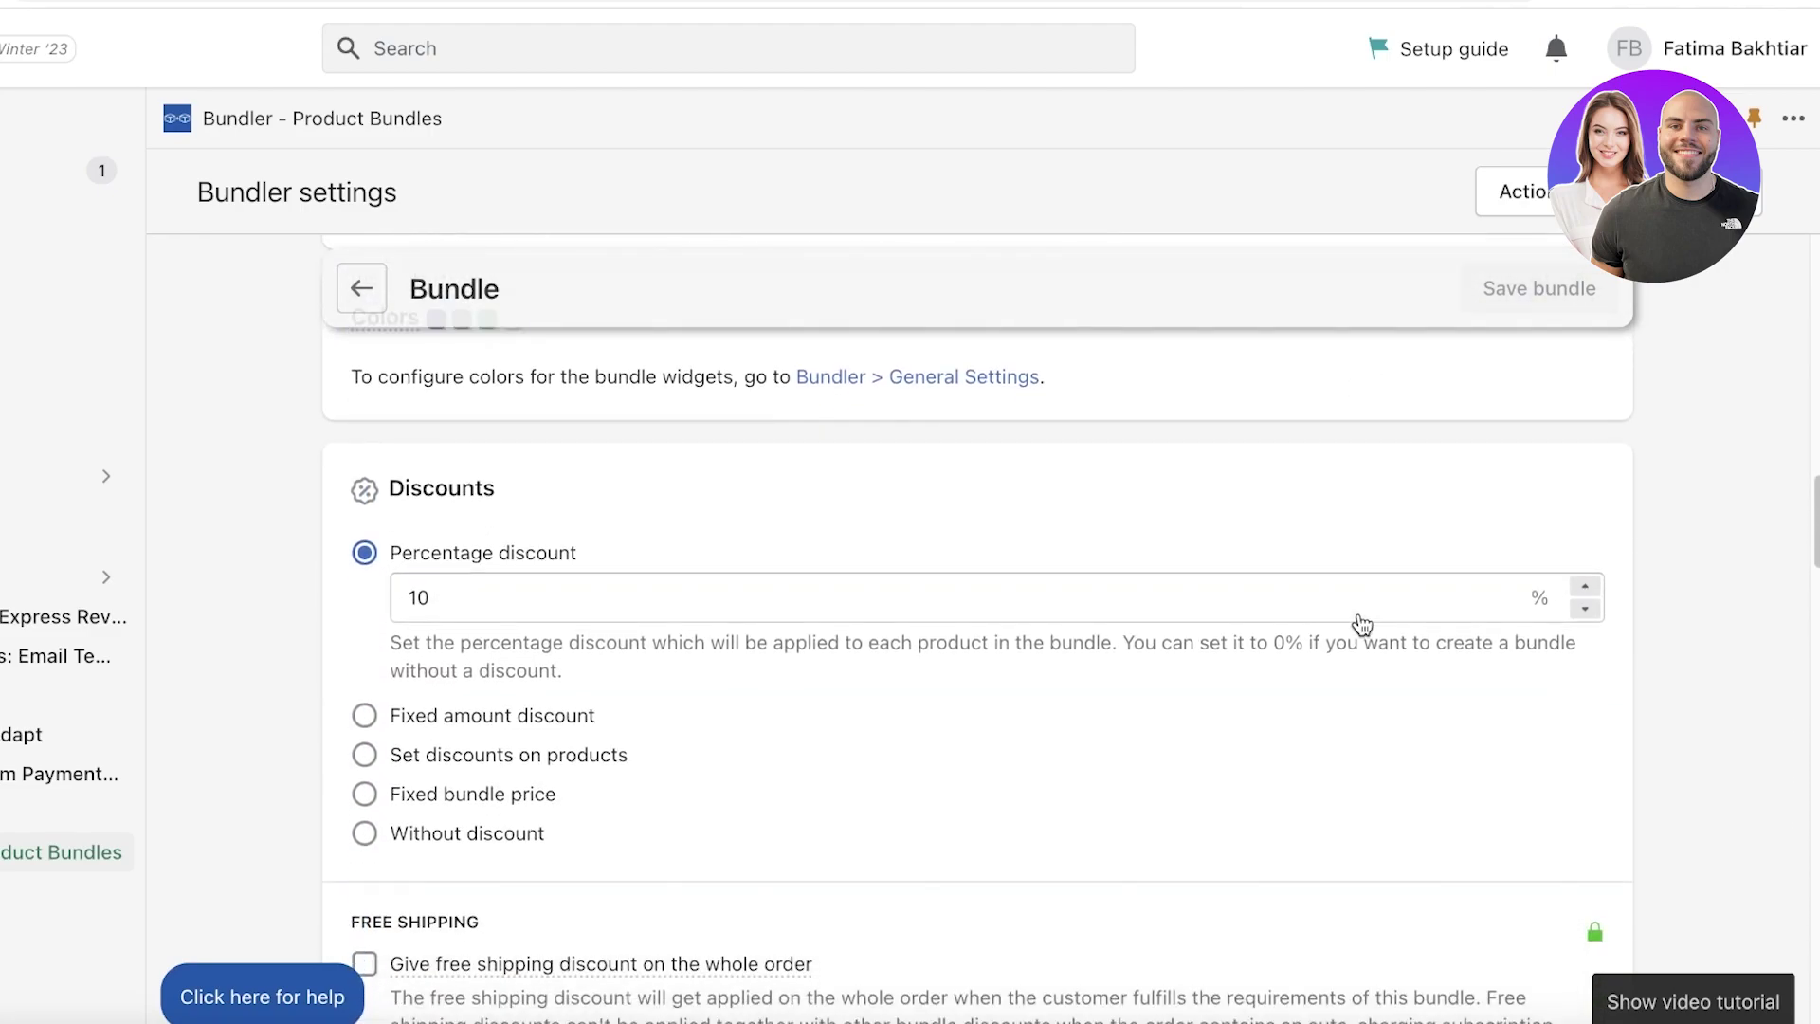
{"action": "scroll", "coordinate": [528, 578], "scroll_direction": "down", "scroll_amount": 1}
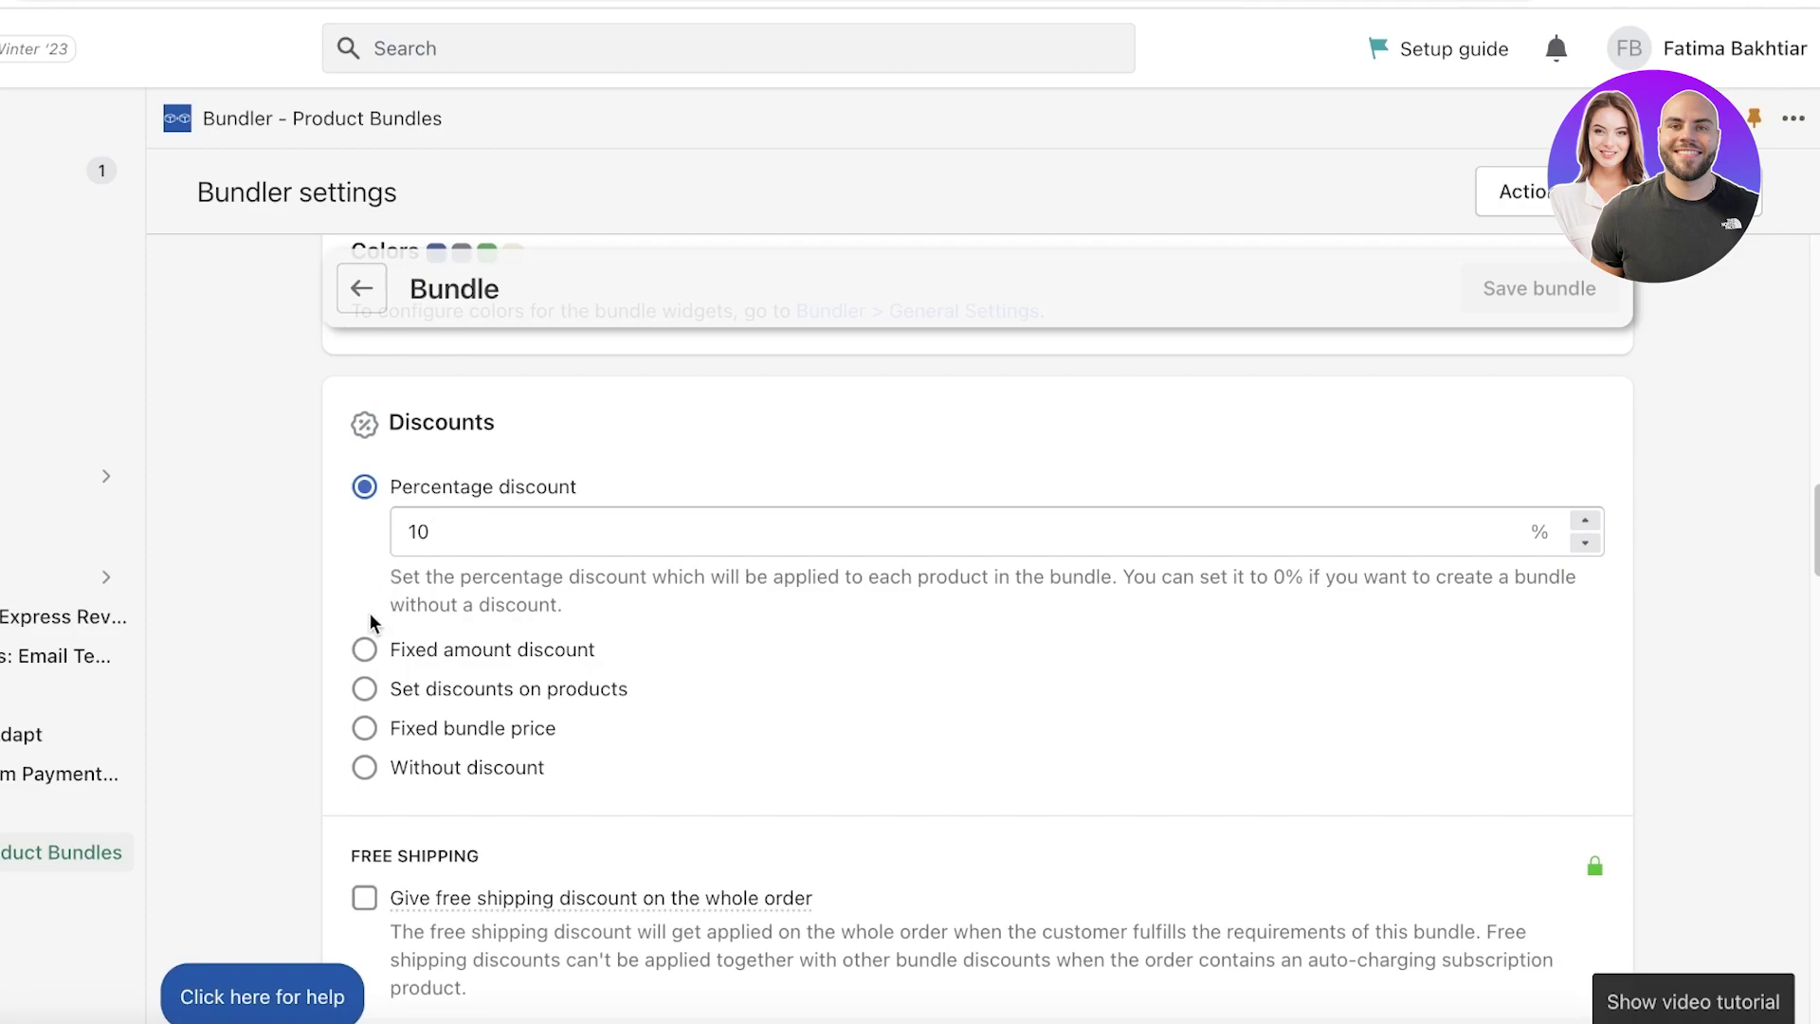
Compare the discount types, then settle on a 10% percentage discount per product
{"action": "left_click", "coordinate": [361, 658]}
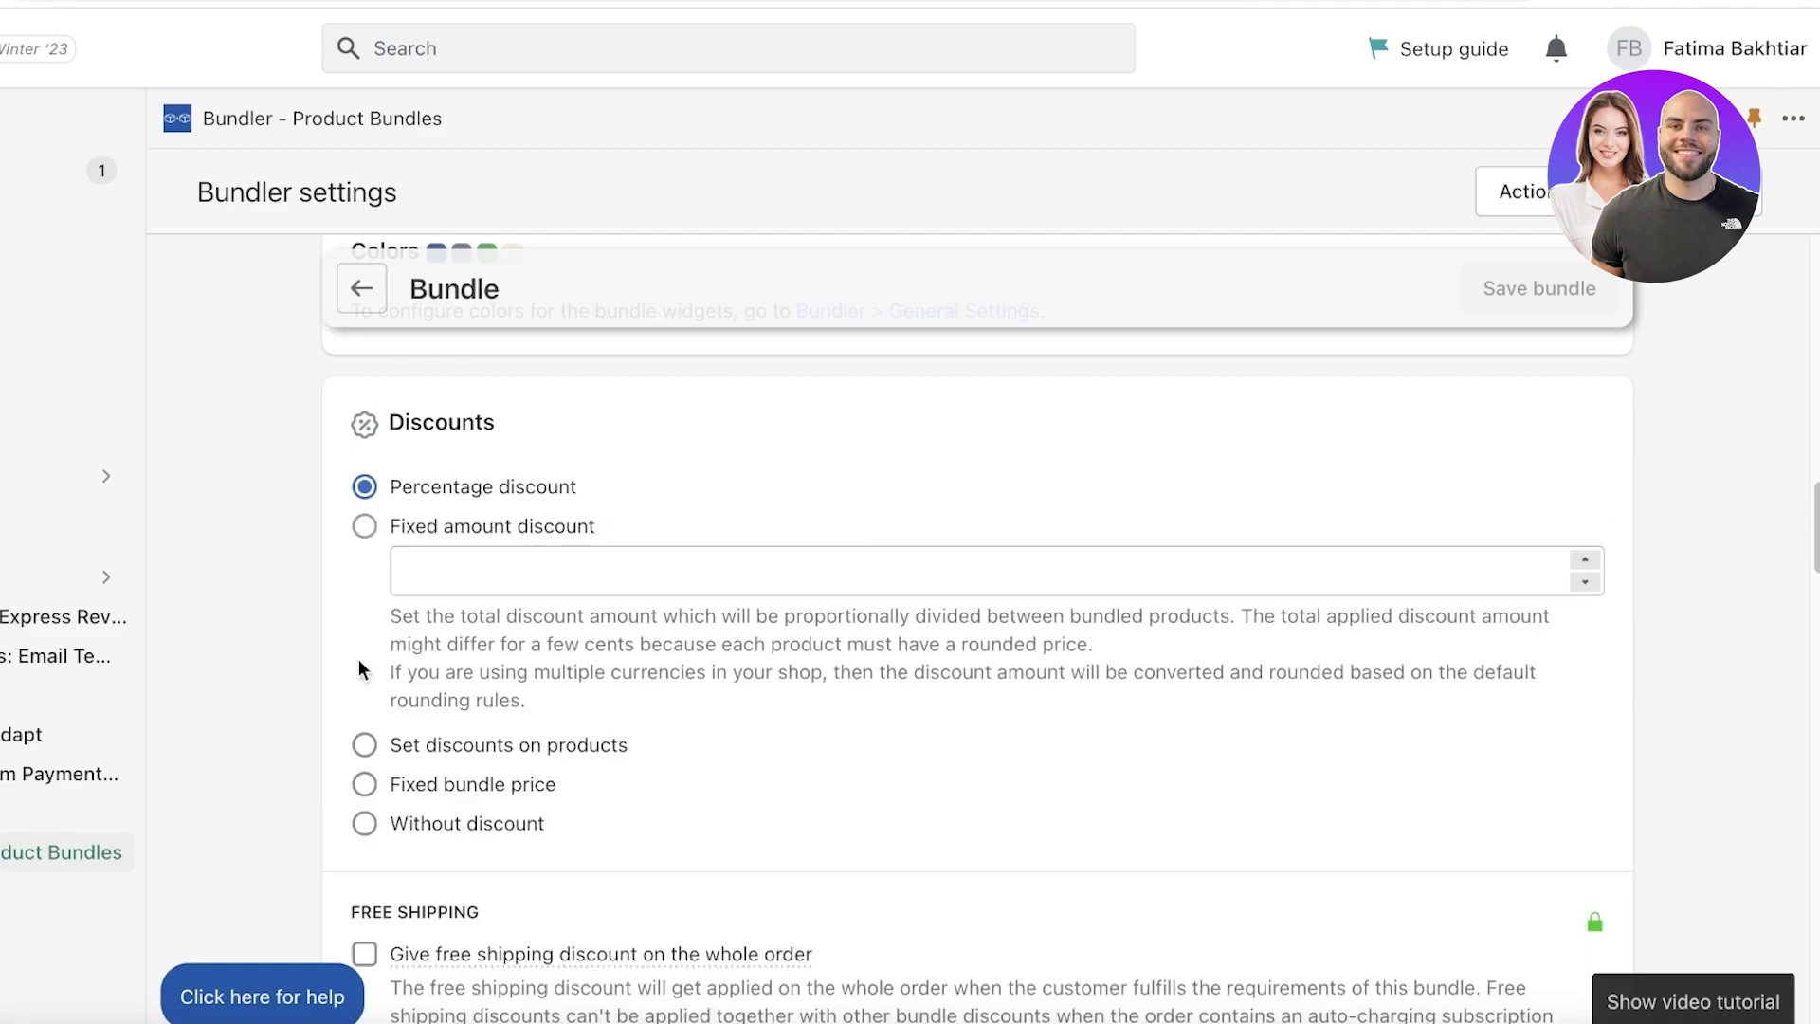
{"action": "left_click", "coordinate": [360, 747]}
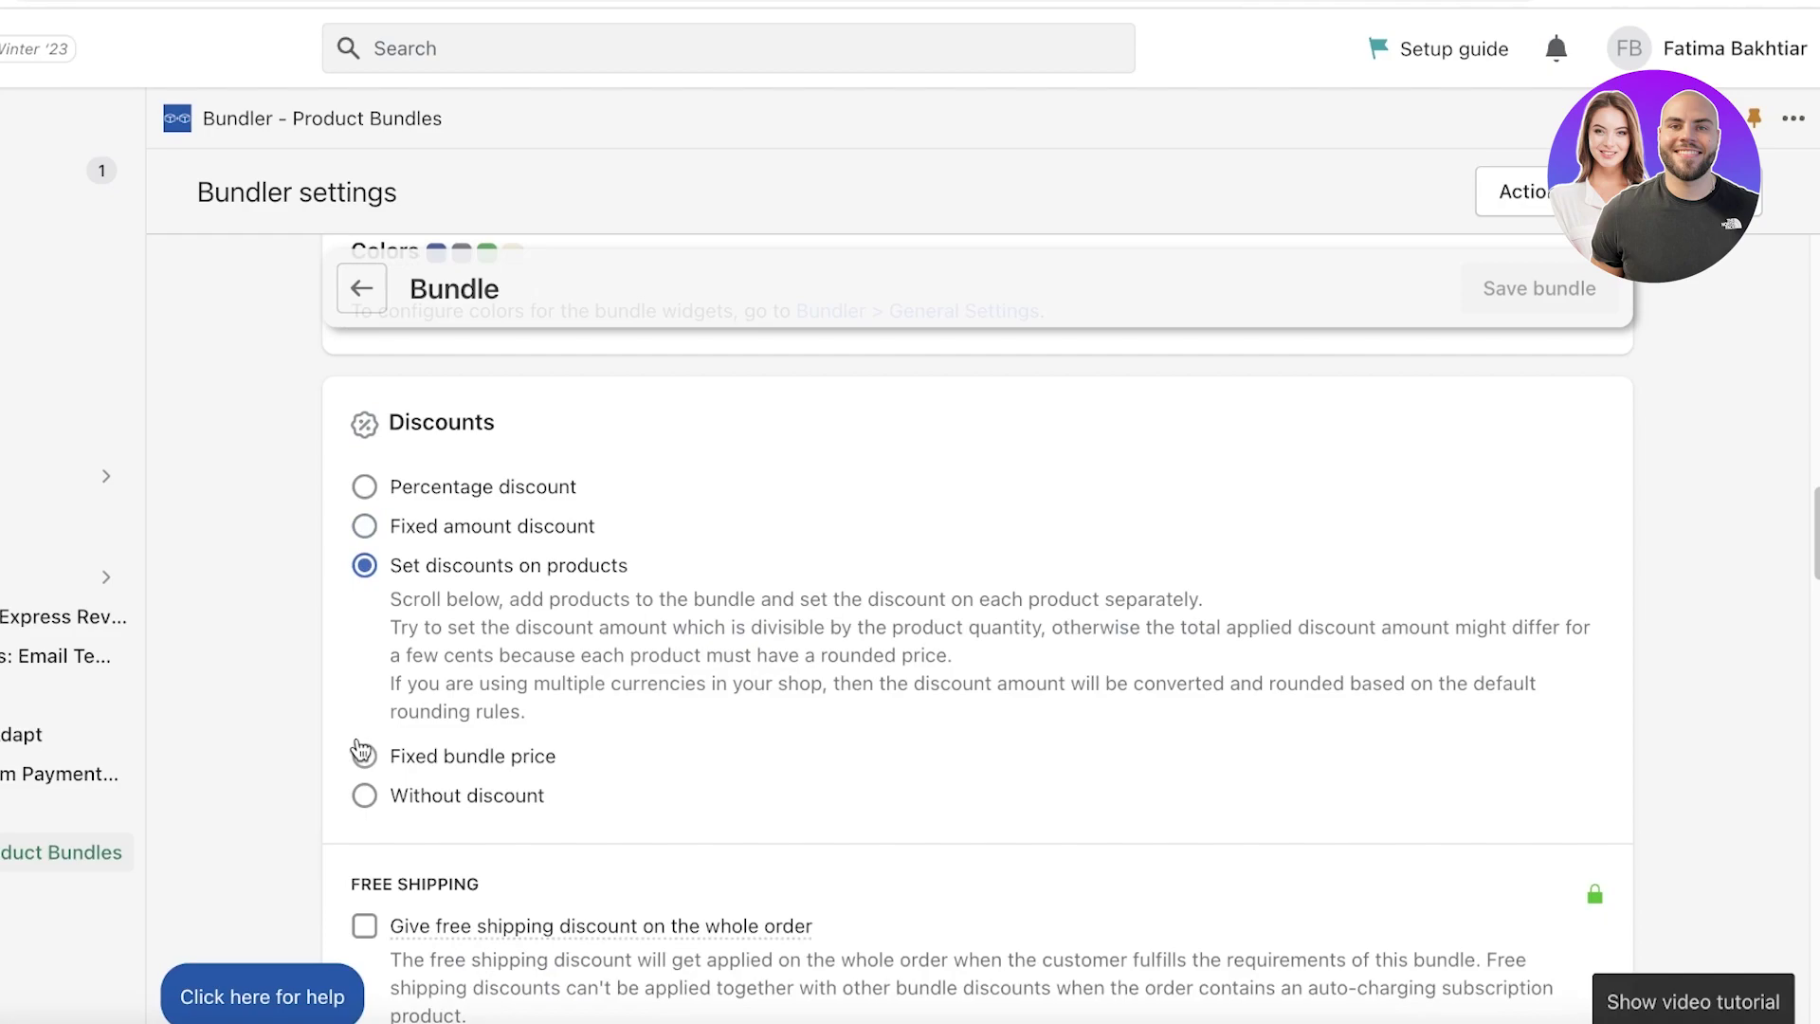
{"action": "left_click", "coordinate": [362, 753]}
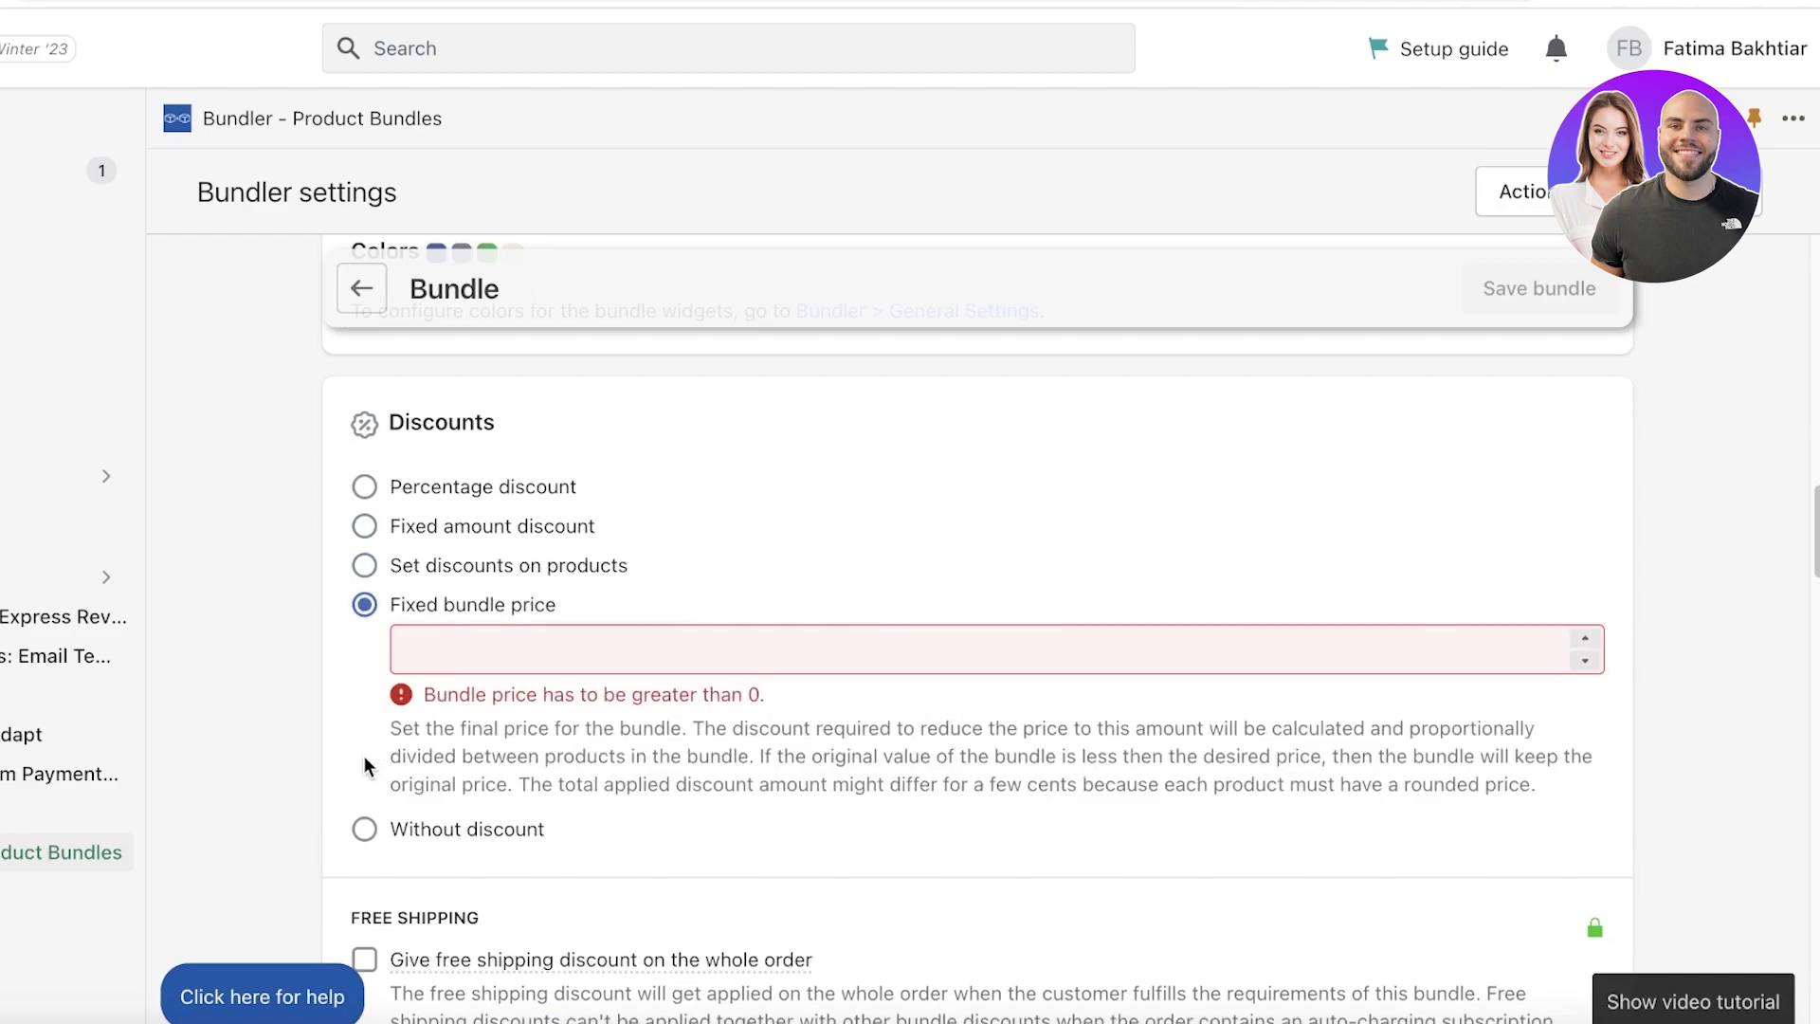
{"action": "left_click", "coordinate": [368, 834]}
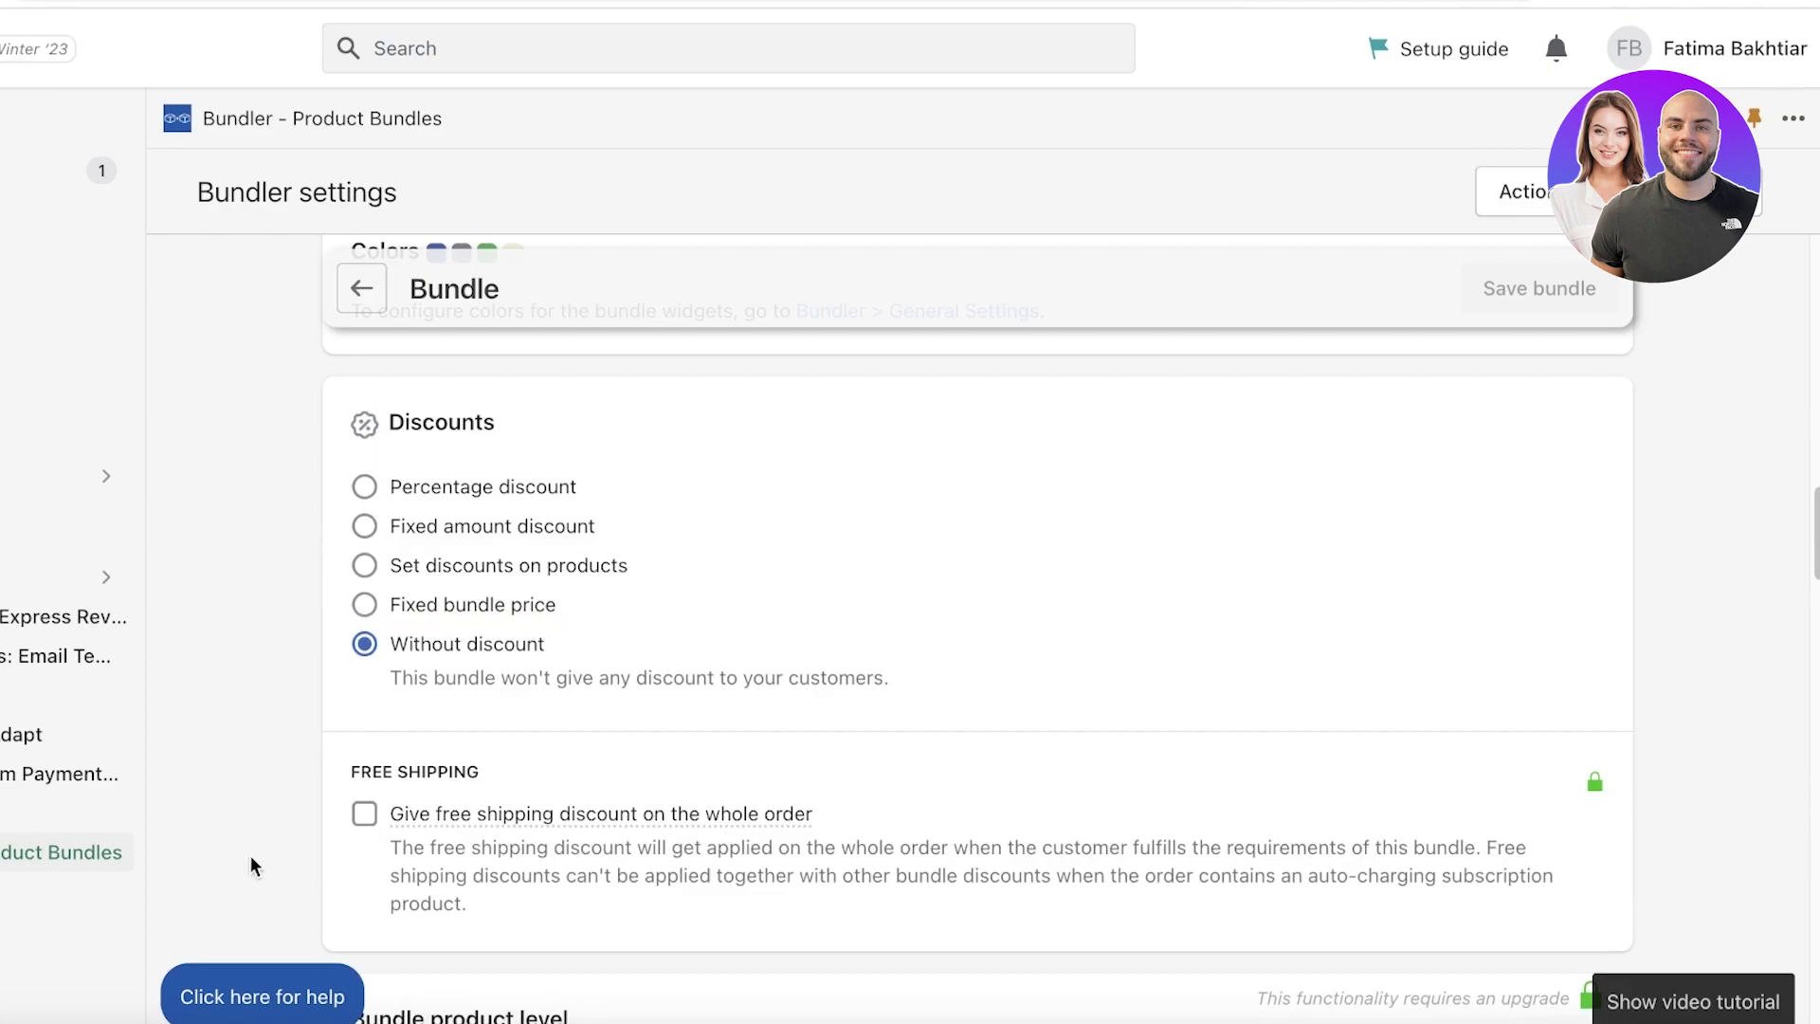
{"action": "left_click", "coordinate": [364, 486]}
{"action": "left_click", "coordinate": [472, 548]}
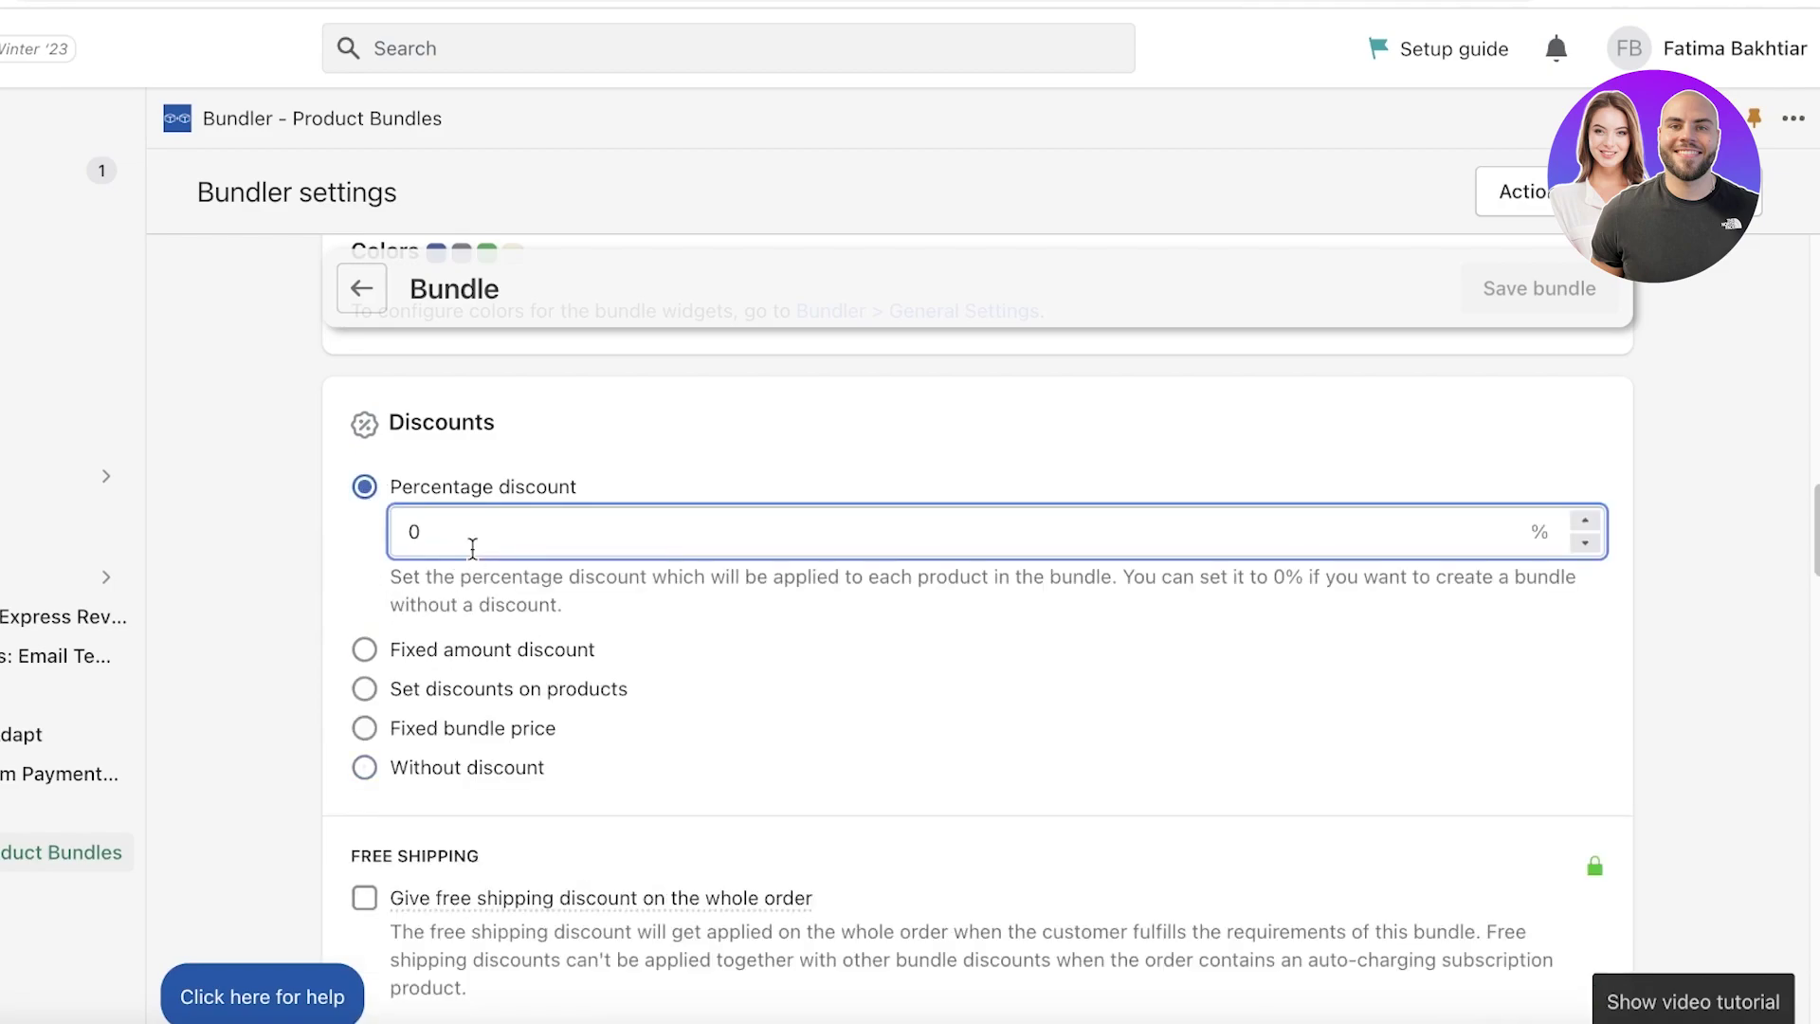
{"action": "type", "text": "10"}
{"action": "left_click", "coordinate": [650, 505]}
{"action": "scroll", "coordinate": [840, 489], "scroll_direction": "down", "scroll_amount": 5}
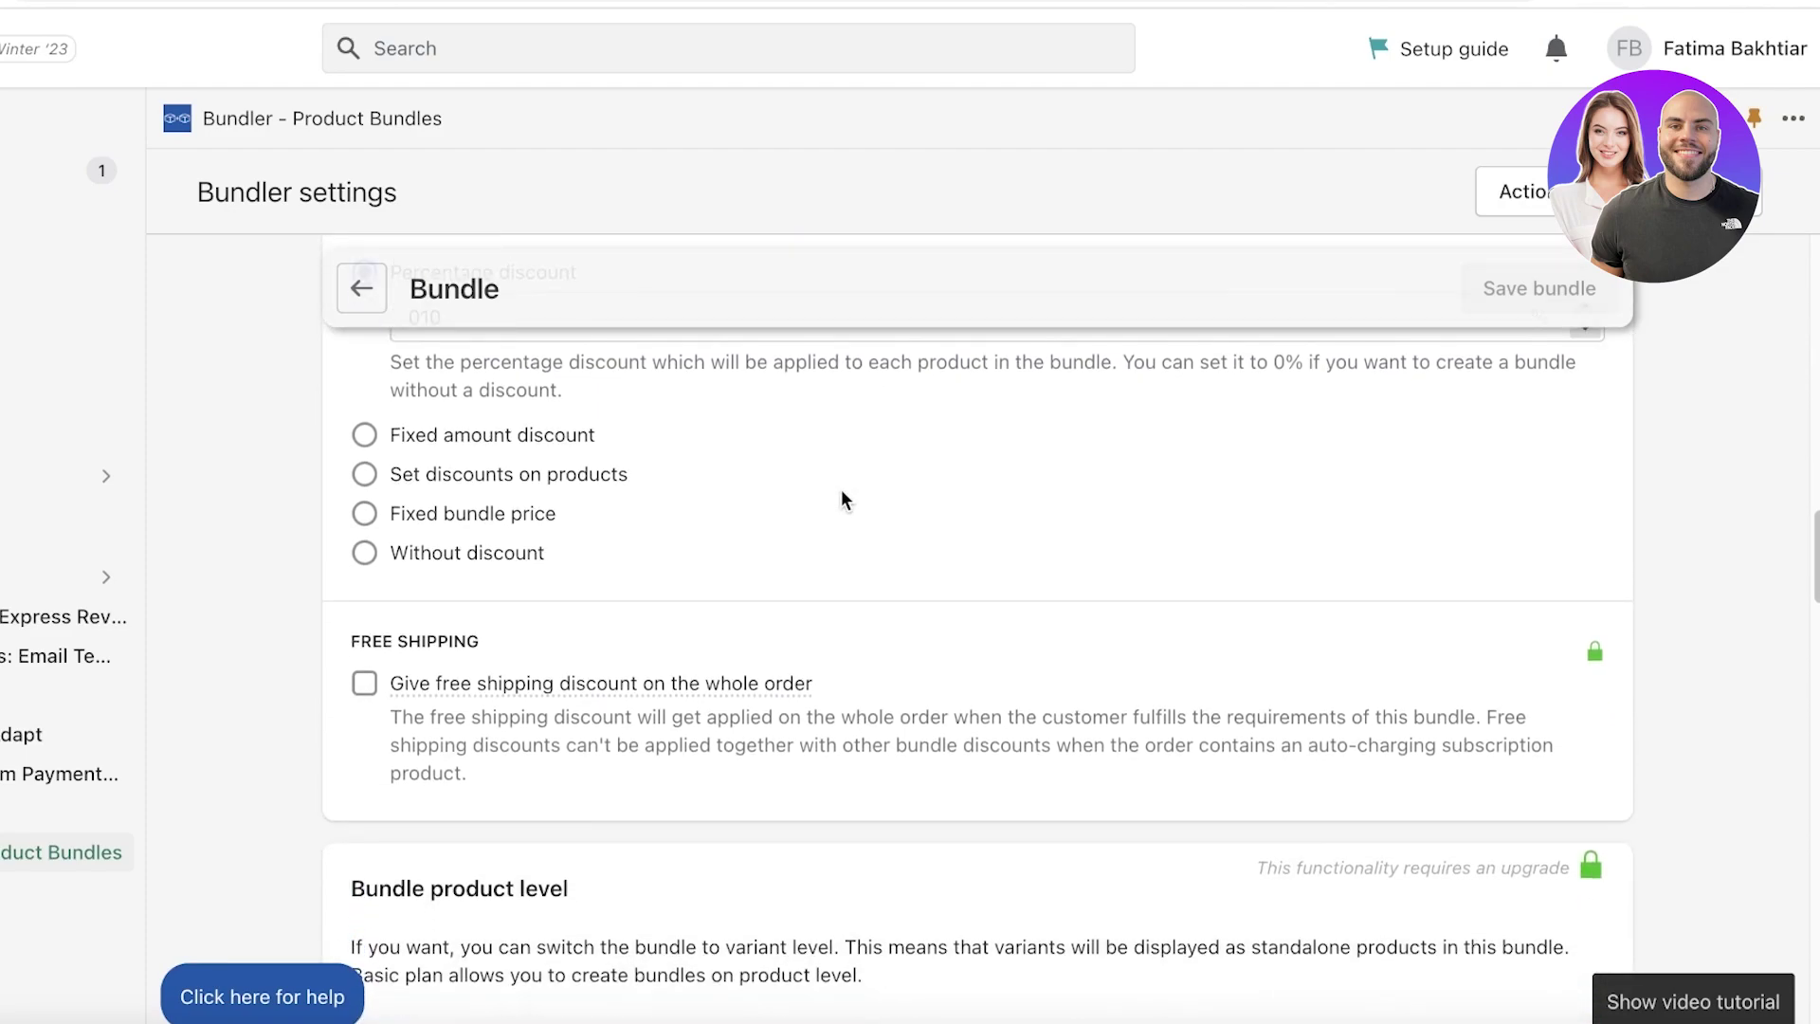
{"action": "scroll", "coordinate": [842, 500], "scroll_direction": "down", "scroll_amount": 1}
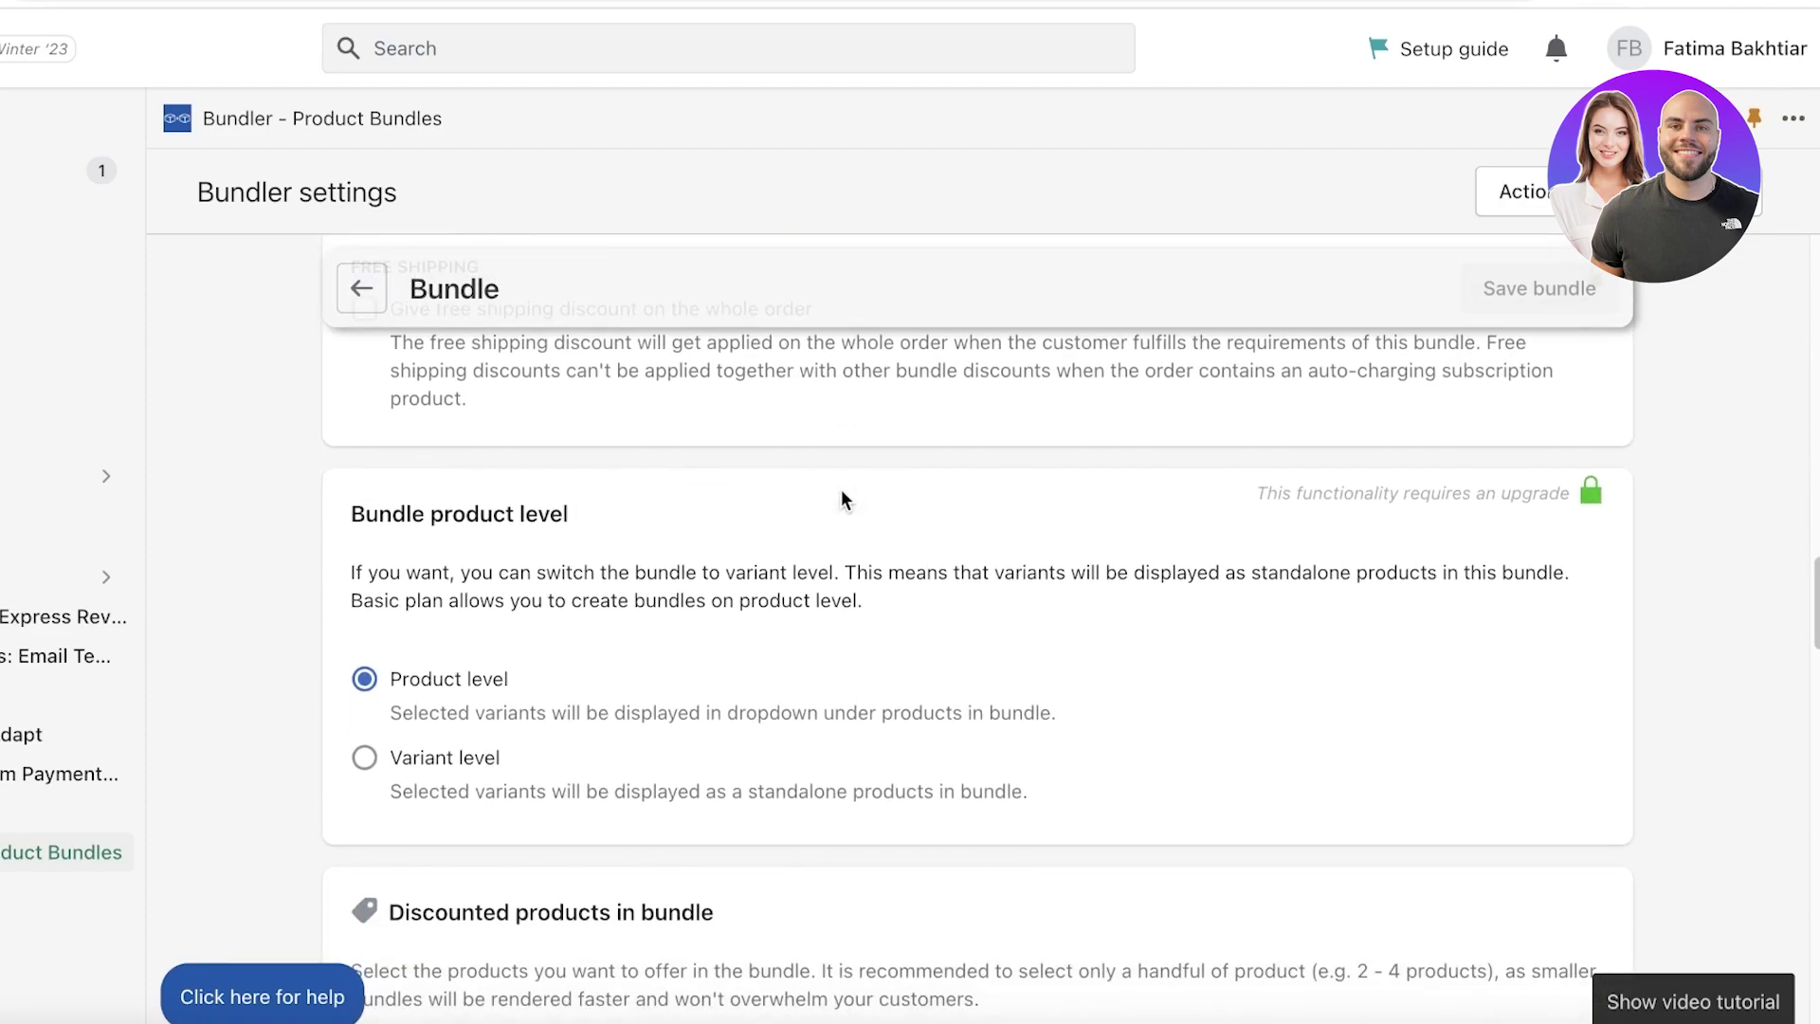
{"action": "scroll", "coordinate": [841, 500], "scroll_direction": "down", "scroll_amount": 1}
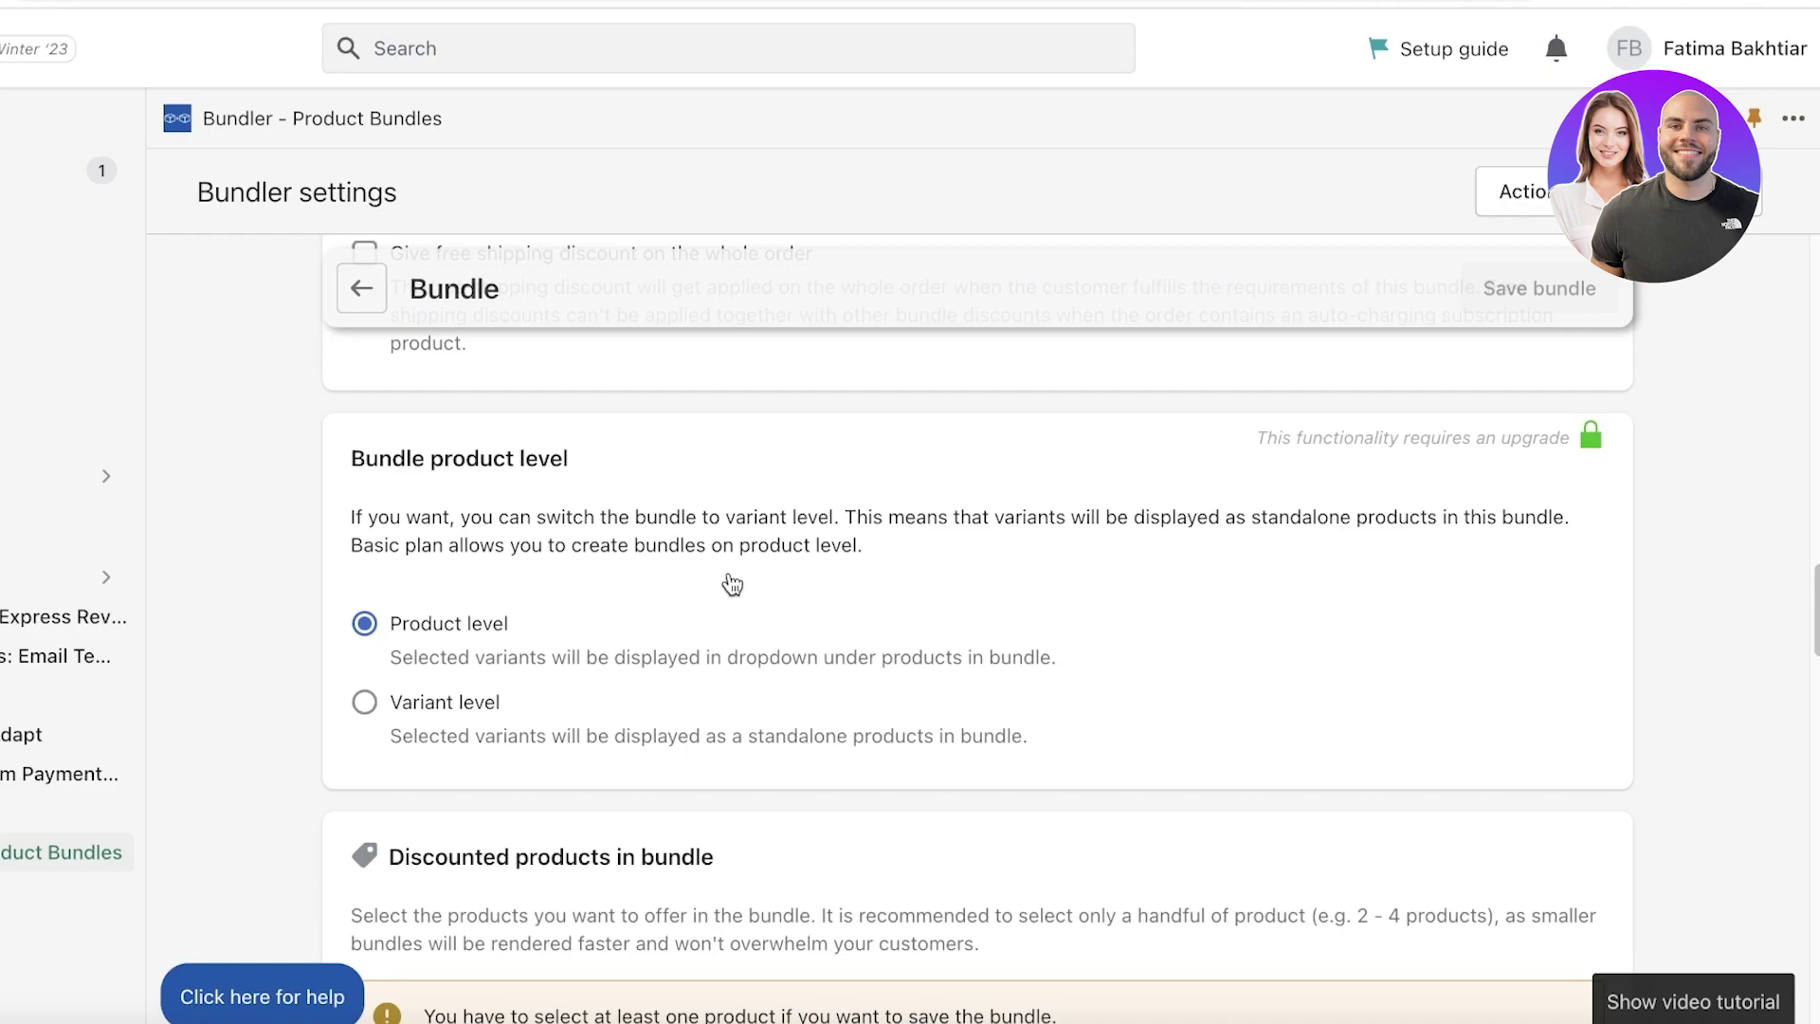
{"action": "scroll", "coordinate": [731, 583], "scroll_direction": "down", "scroll_amount": 5}
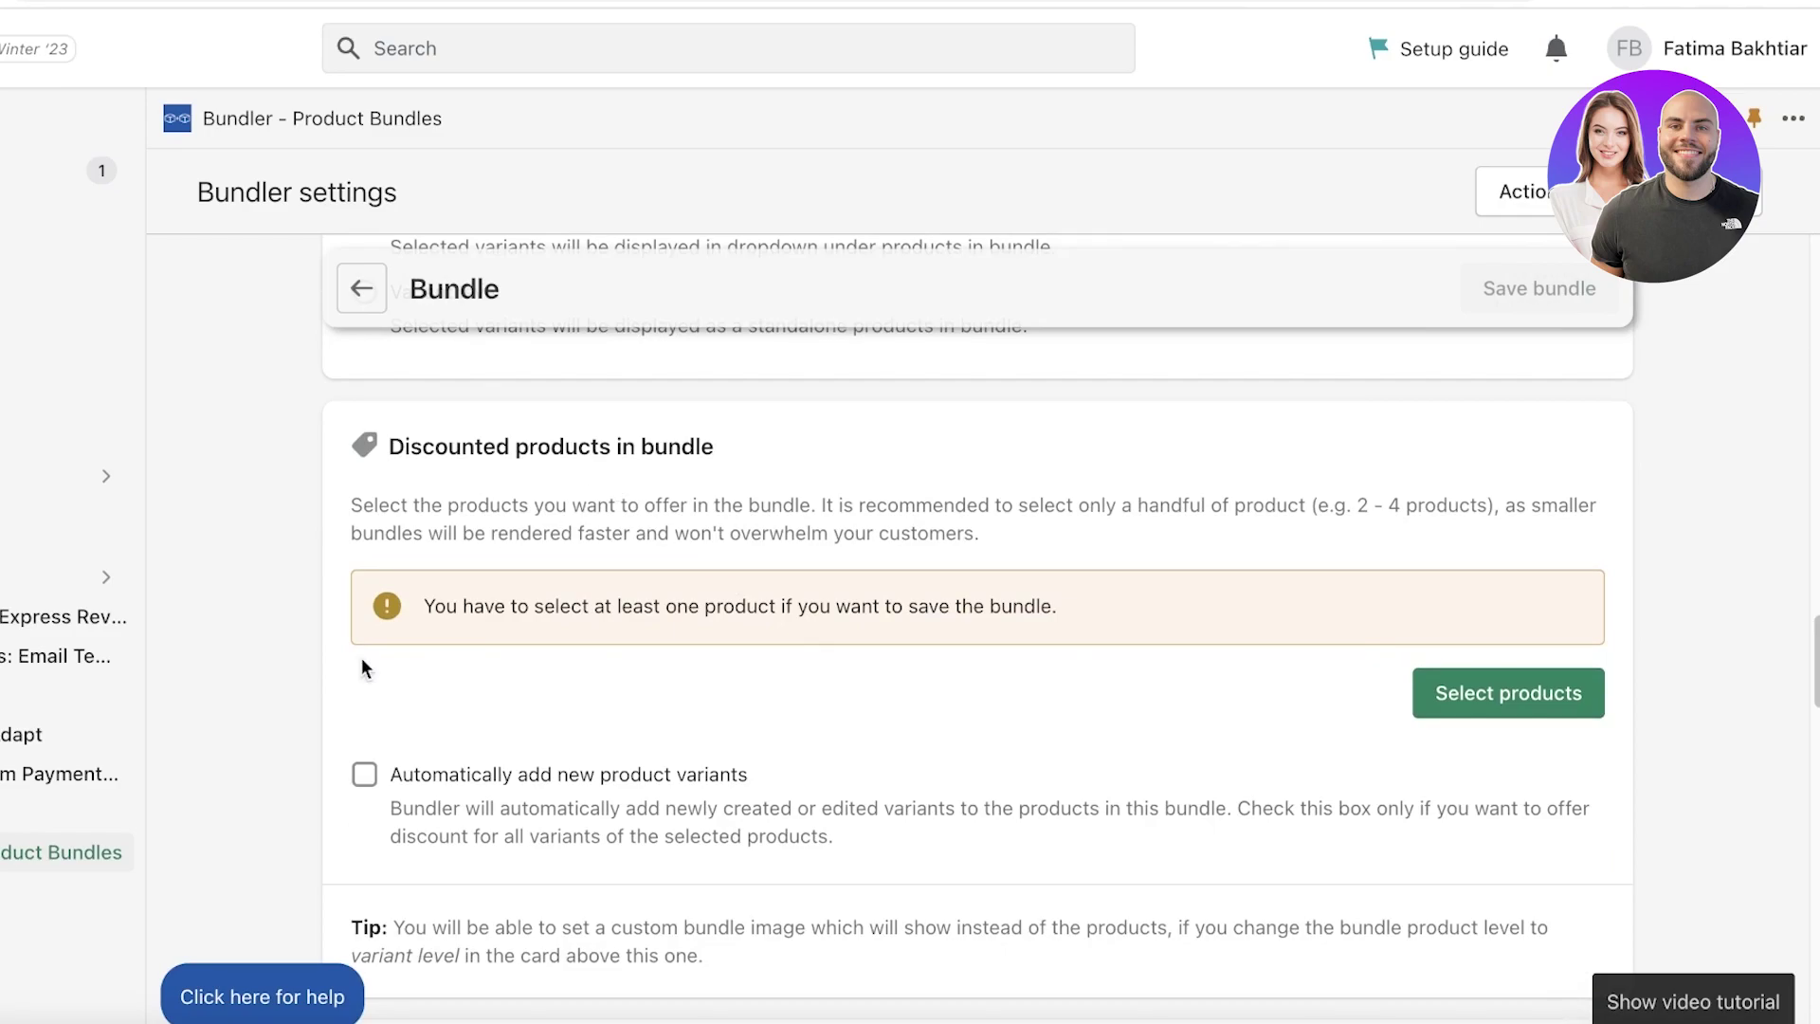
{"action": "scroll", "coordinate": [365, 748], "scroll_direction": "down", "scroll_amount": 1}
Open the product picker and tick the Cloud 9 Baguette Bag
{"action": "left_click", "coordinate": [1463, 673]}
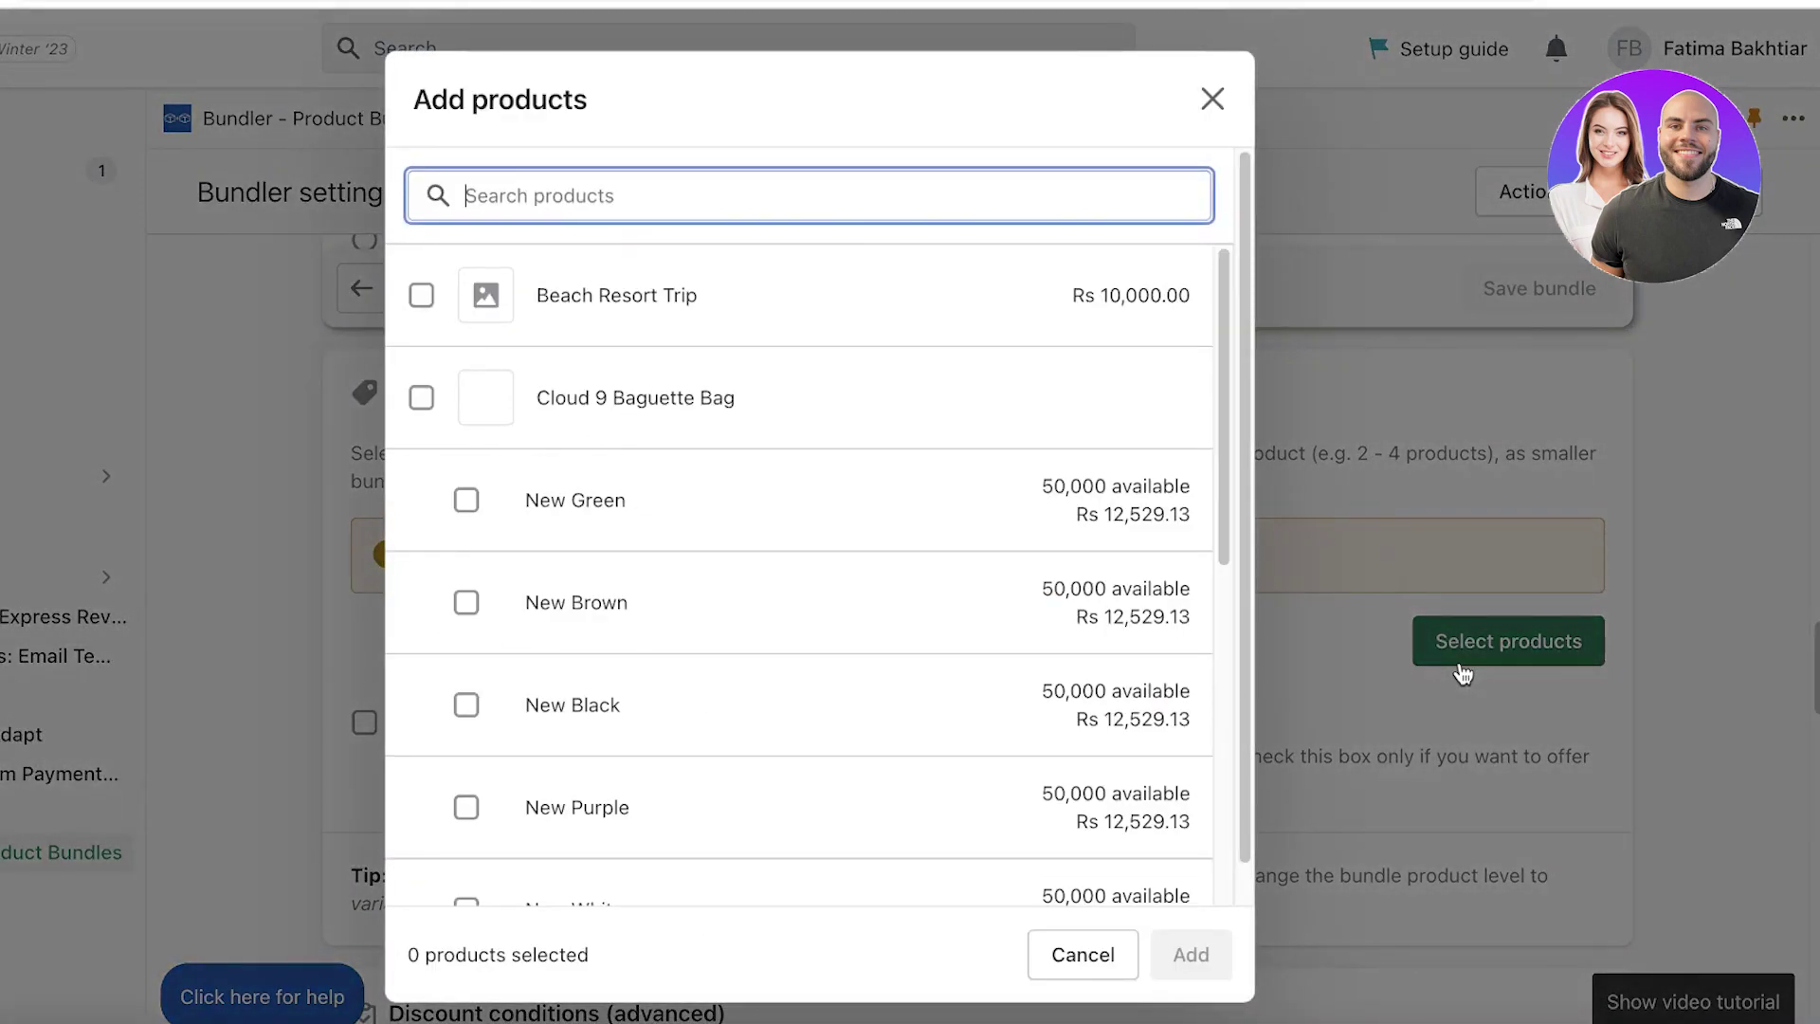
{"action": "scroll", "coordinate": [748, 475], "scroll_direction": "down", "scroll_amount": 3}
{"action": "scroll", "coordinate": [744, 475], "scroll_direction": "up", "scroll_amount": 3}
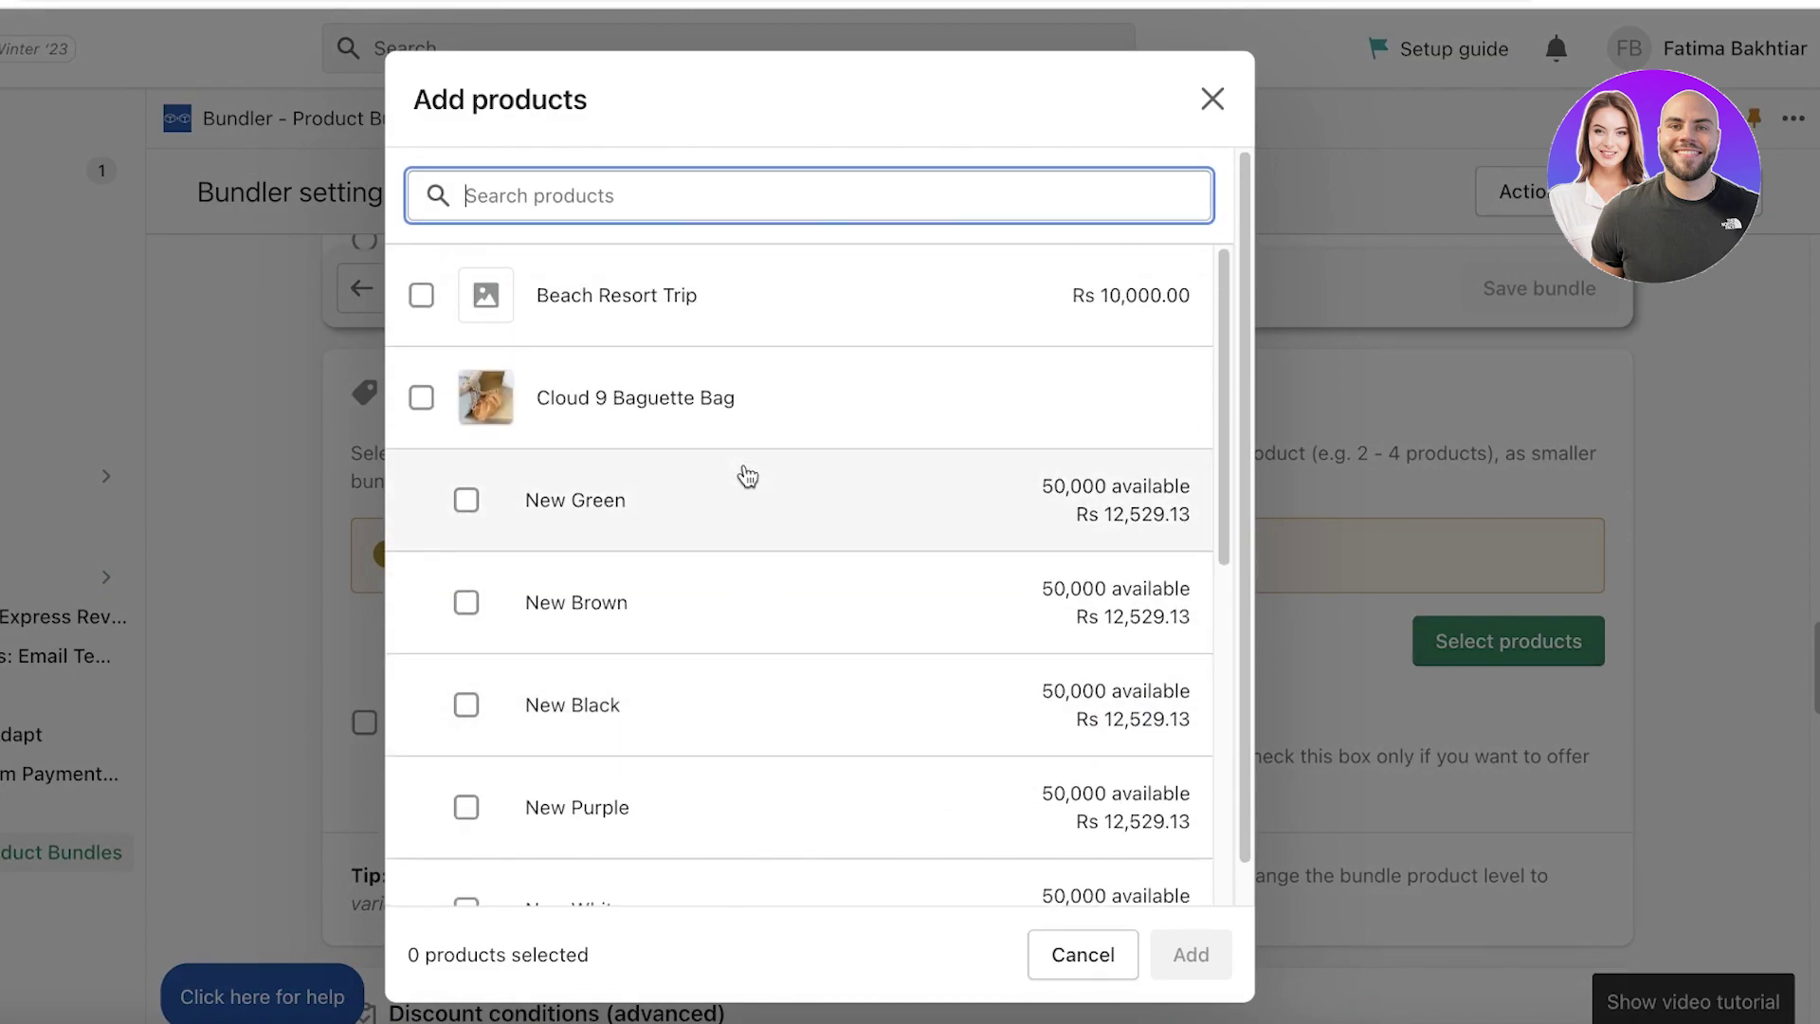
{"action": "scroll", "coordinate": [644, 476], "scroll_direction": "down", "scroll_amount": 8}
{"action": "scroll", "coordinate": [601, 480], "scroll_direction": "up", "scroll_amount": 8}
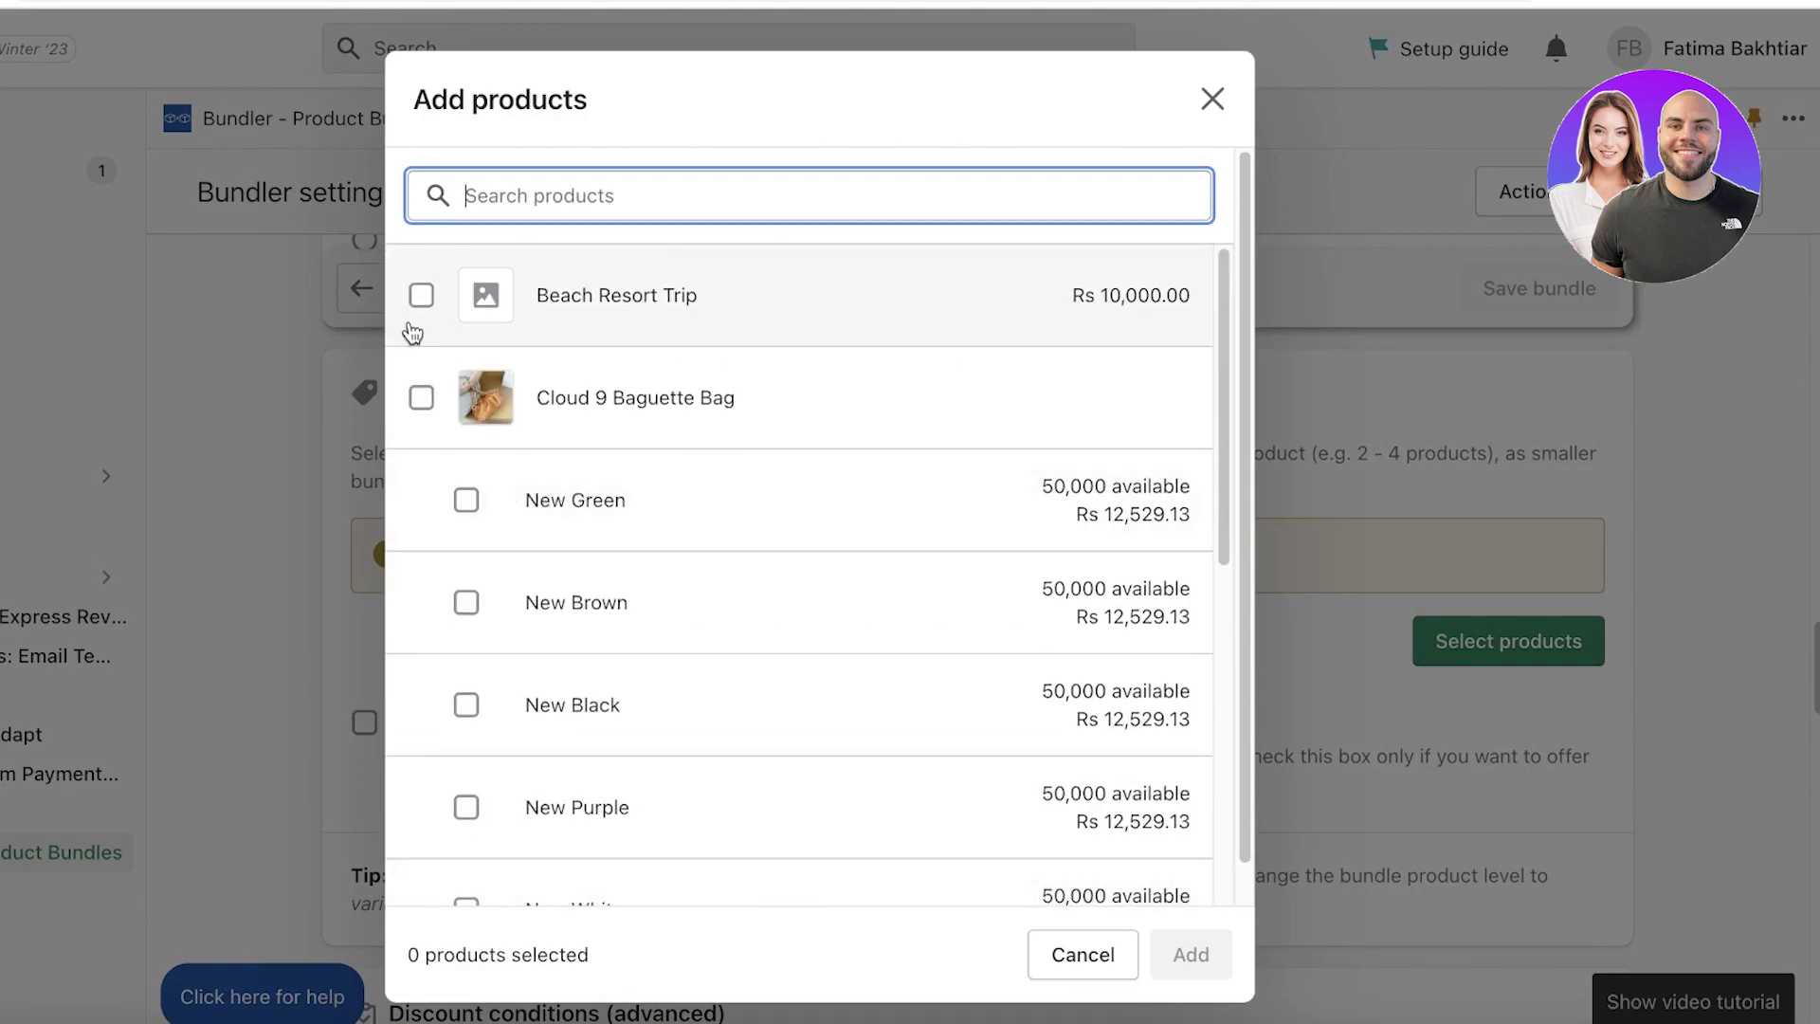
{"action": "left_click", "coordinate": [422, 399]}
Tick the Fashion Diamond shoulder bag with its variants and add both products
{"action": "scroll", "coordinate": [430, 425], "scroll_direction": "down", "scroll_amount": 5}
{"action": "scroll", "coordinate": [431, 427], "scroll_direction": "up", "scroll_amount": 6}
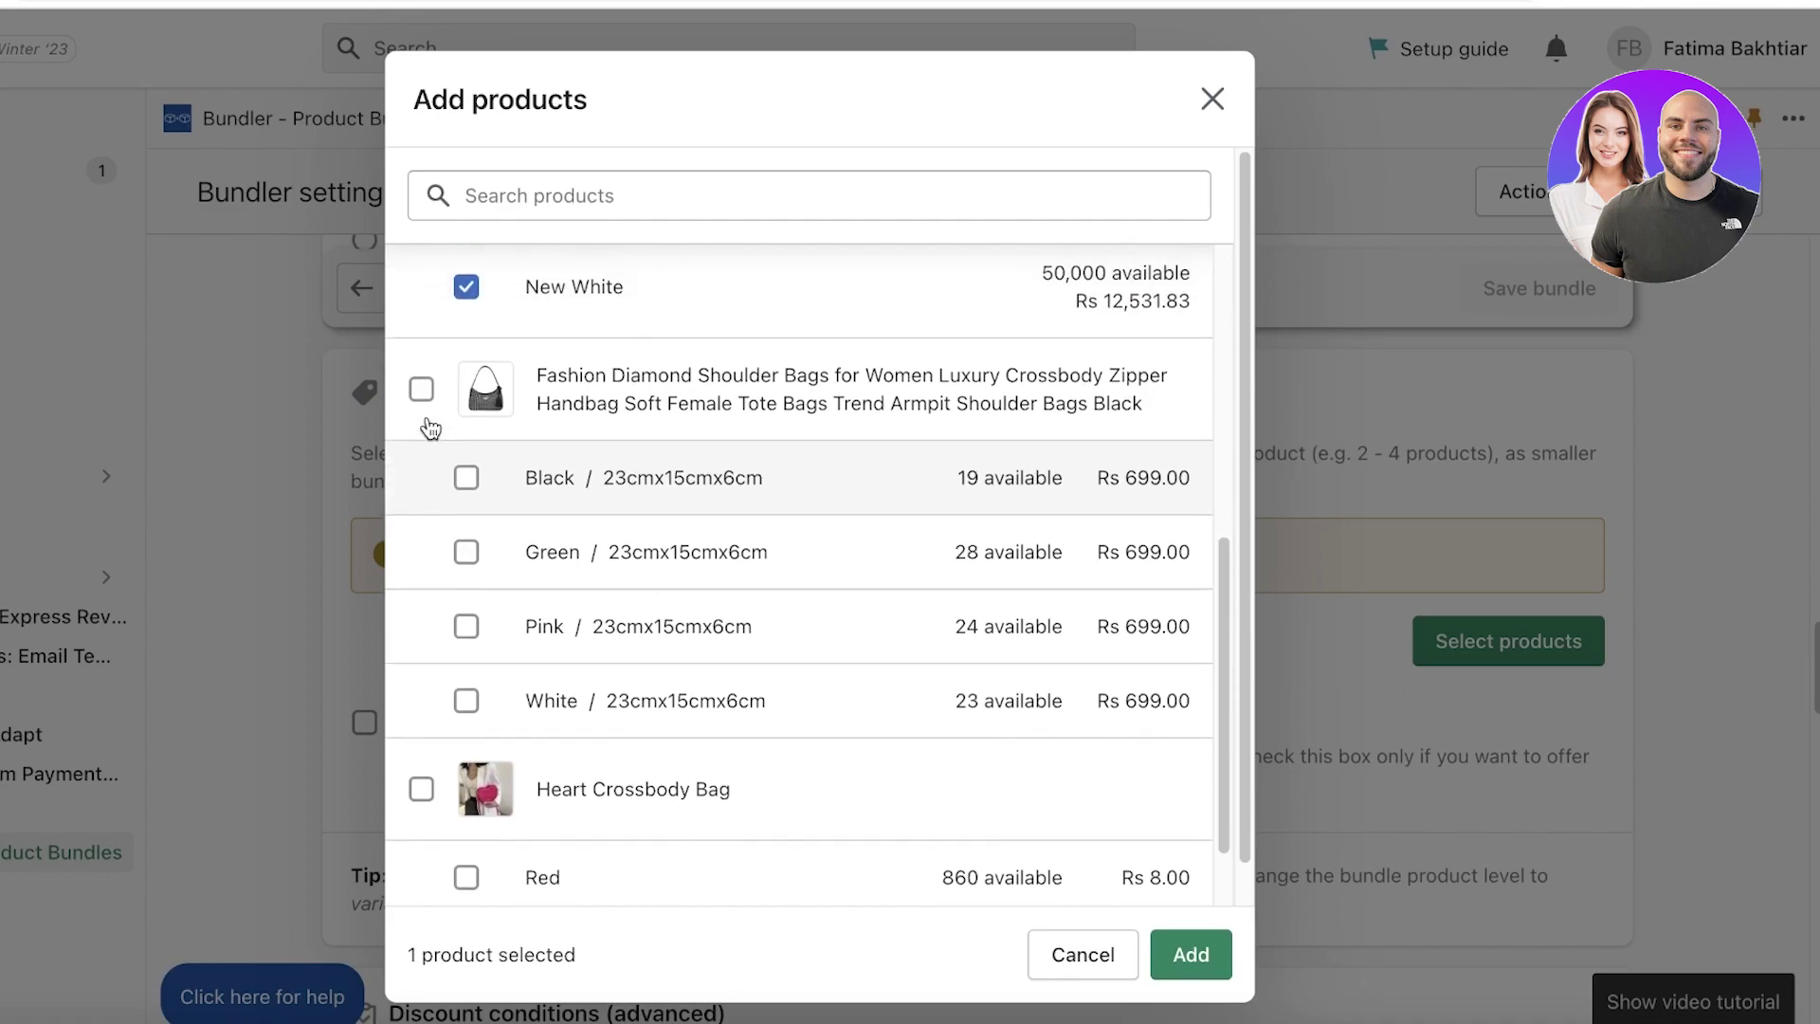
{"action": "scroll", "coordinate": [478, 683], "scroll_direction": "down", "scroll_amount": 8}
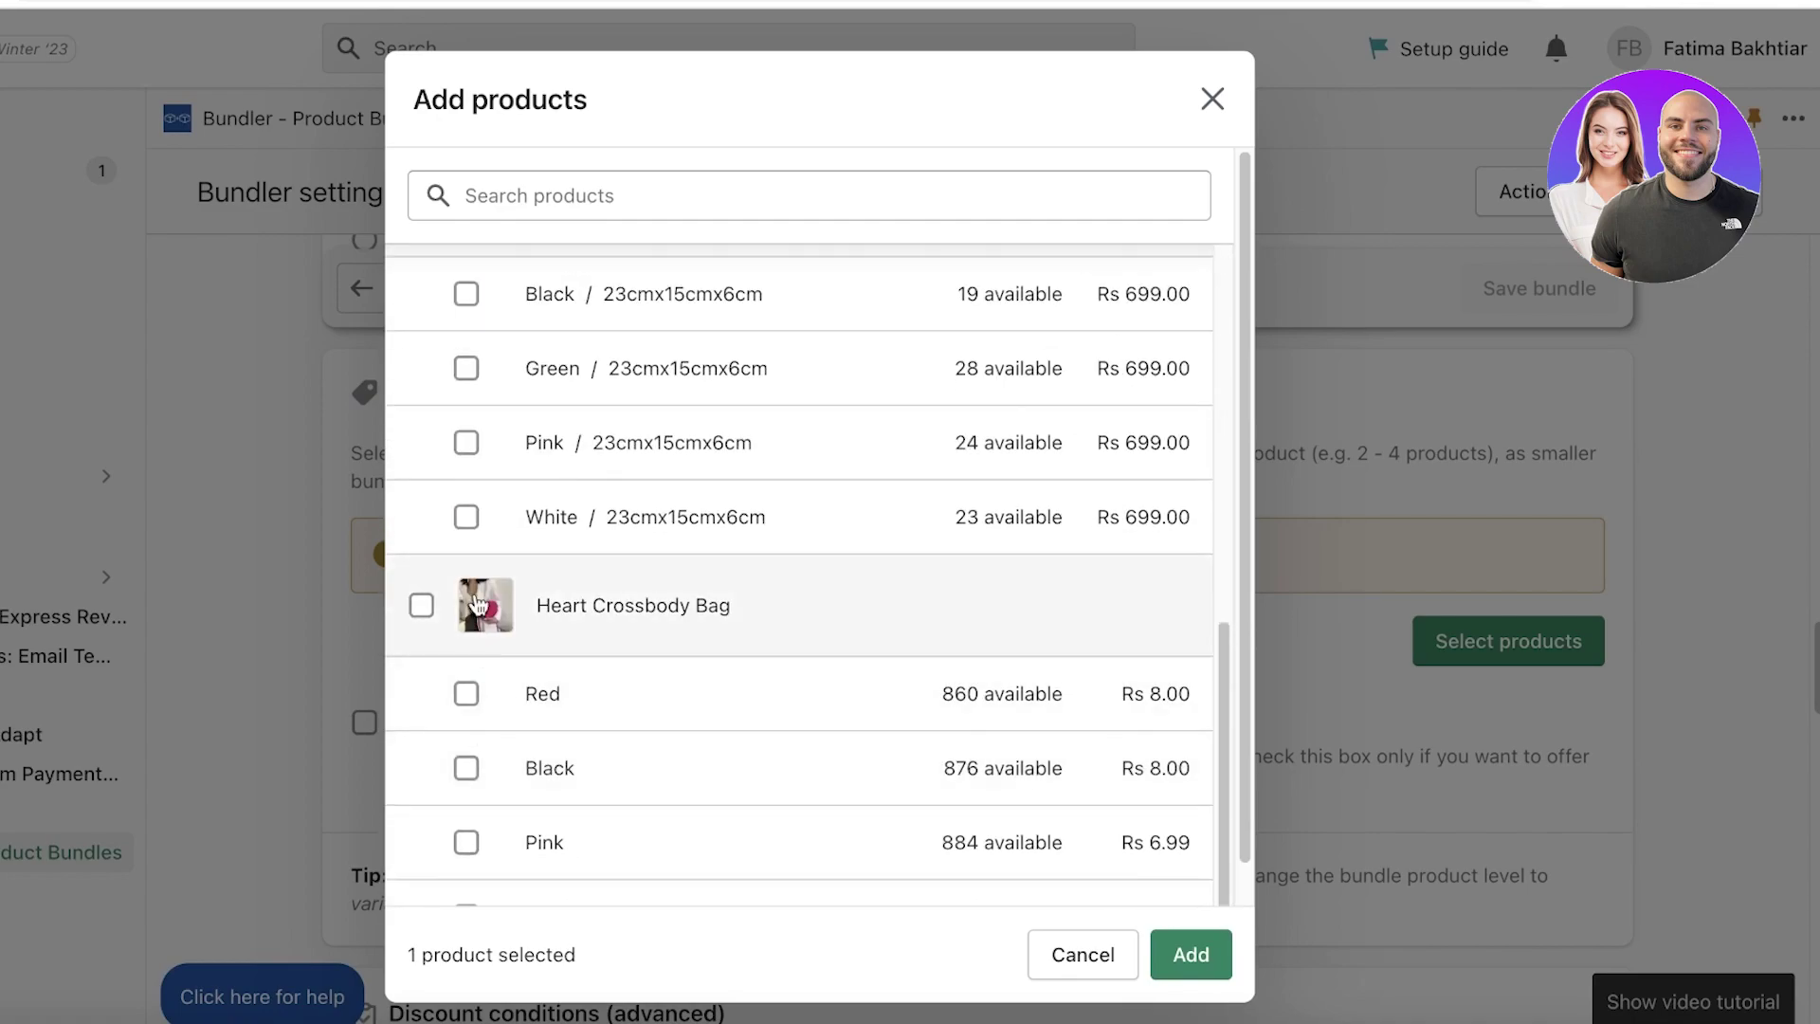
{"action": "scroll", "coordinate": [465, 624], "scroll_direction": "up", "scroll_amount": 8}
{"action": "scroll", "coordinate": [431, 618], "scroll_direction": "down", "scroll_amount": 5}
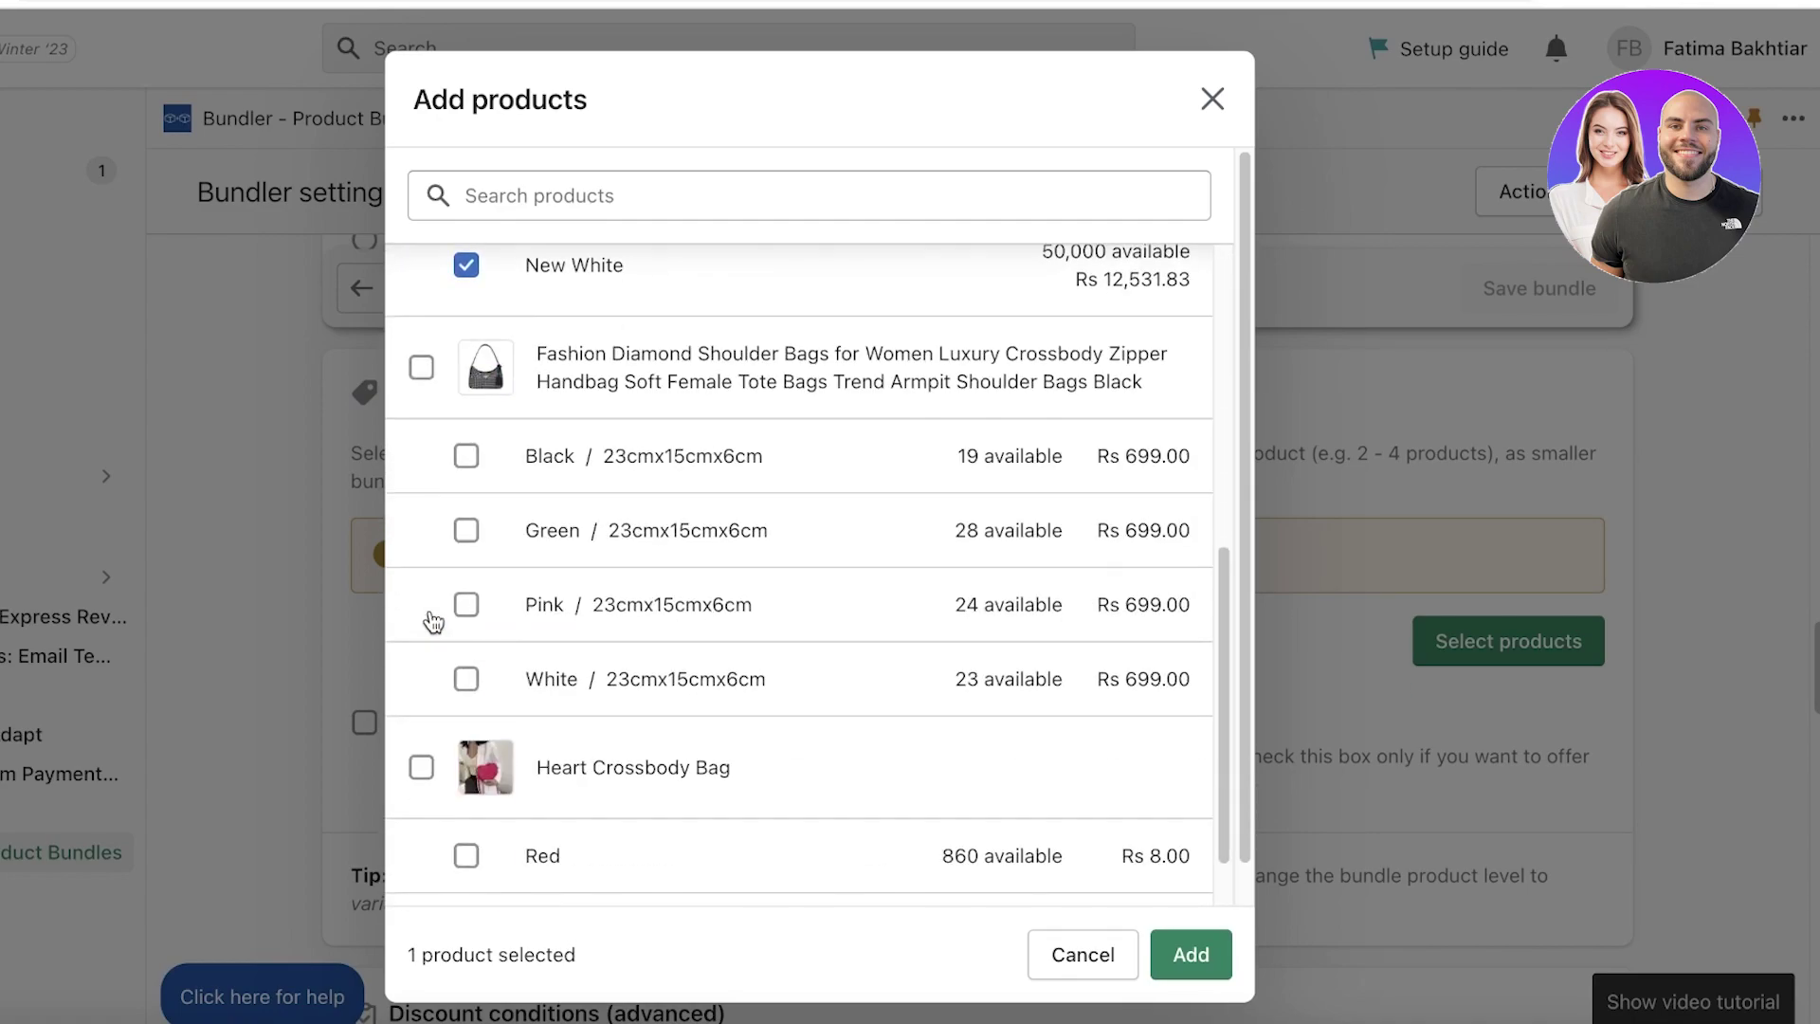
{"action": "left_click", "coordinate": [422, 367]}
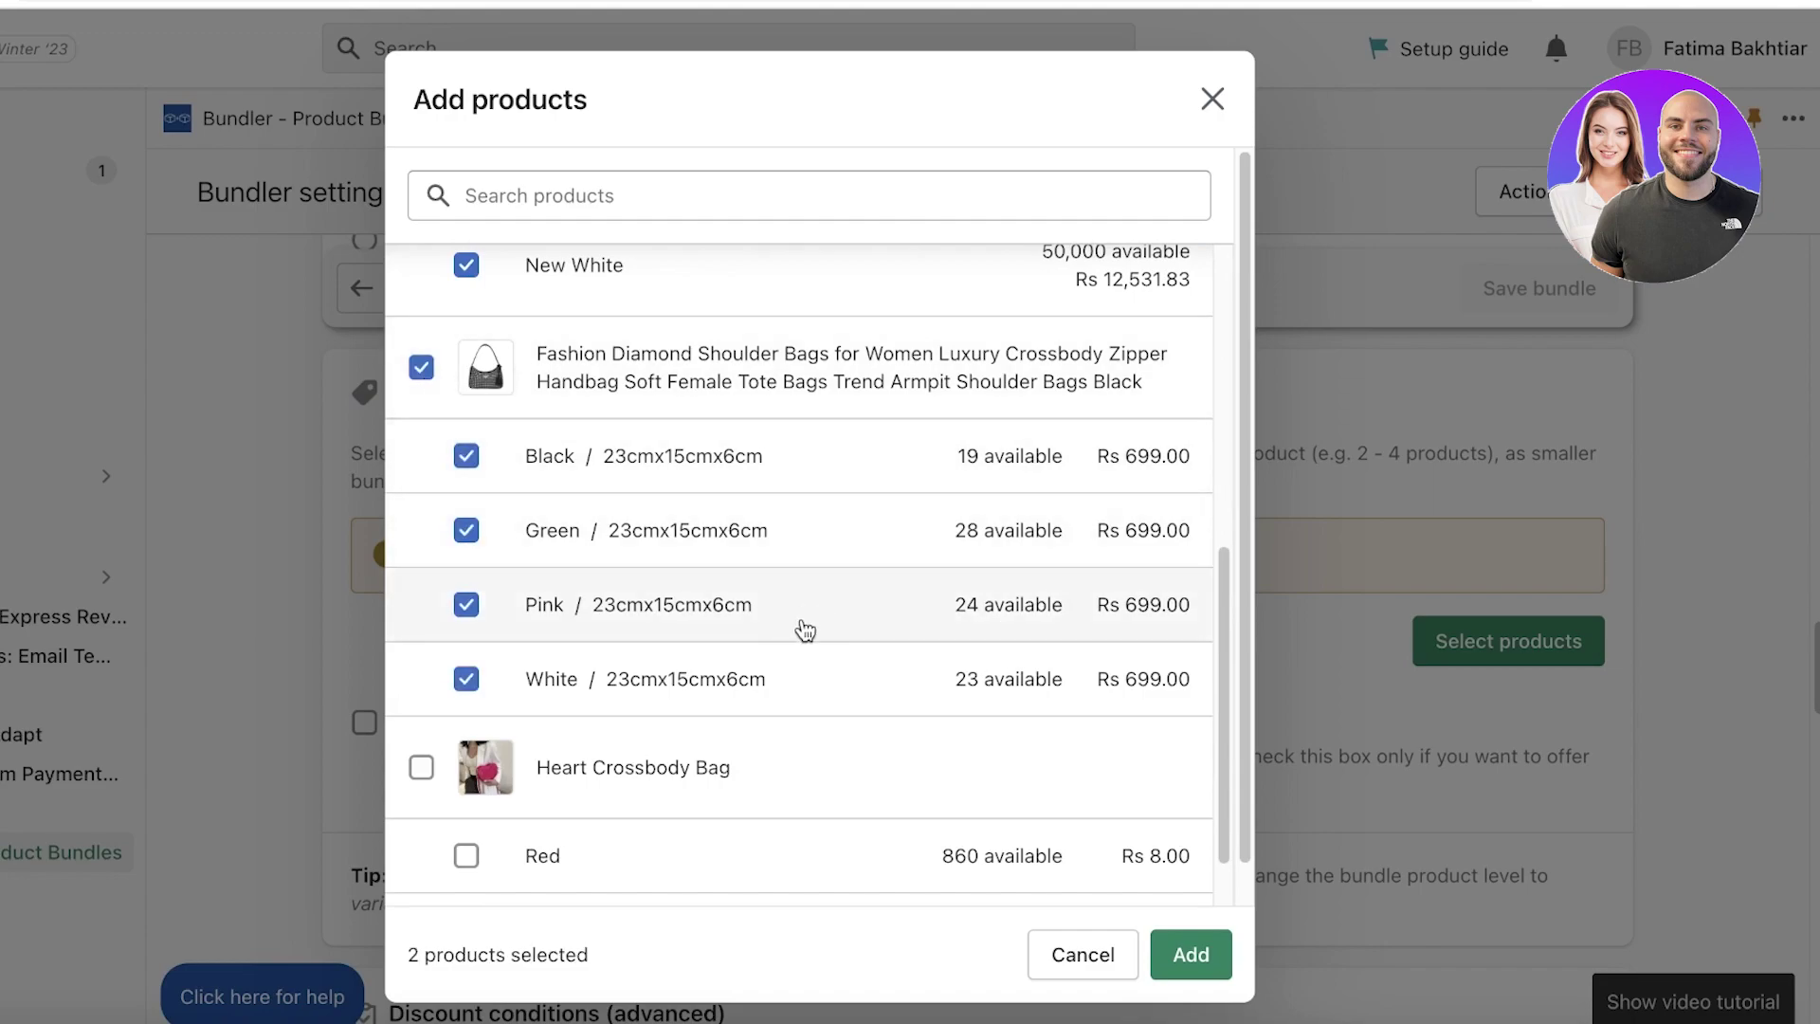
{"action": "scroll", "coordinate": [926, 759], "scroll_direction": "down", "scroll_amount": 1}
{"action": "left_click", "coordinate": [1177, 943]}
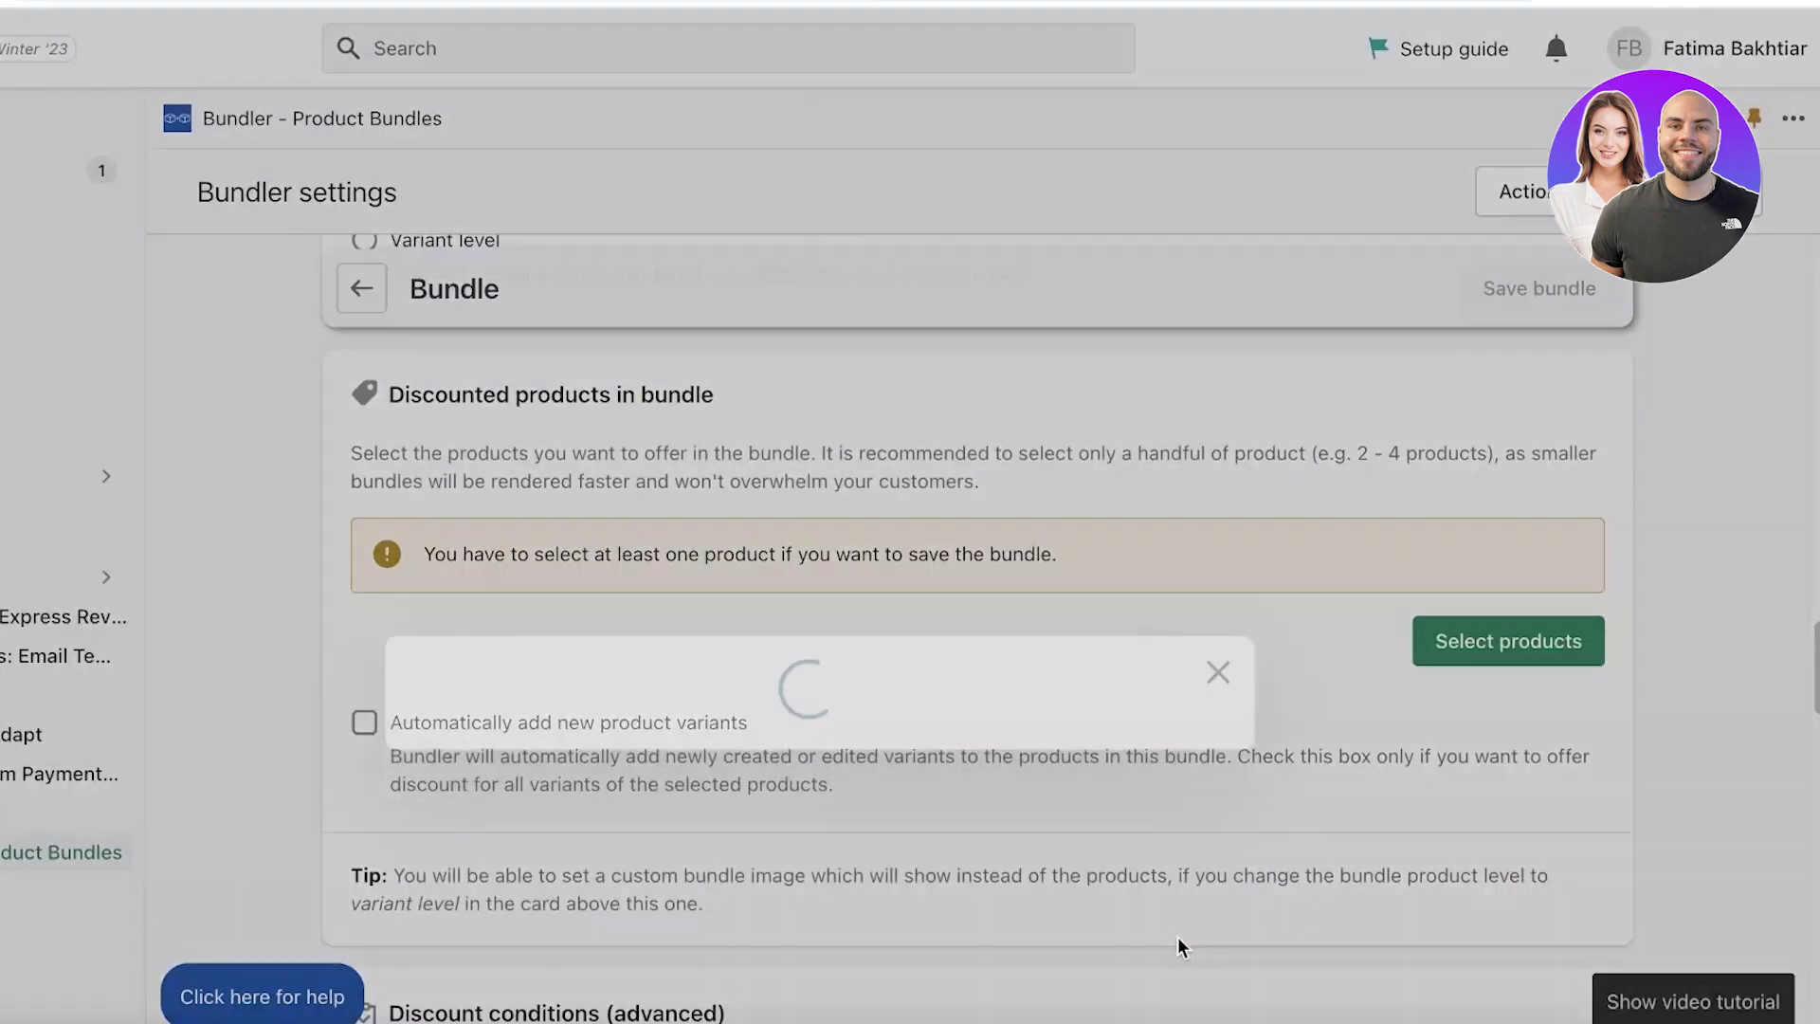
Turn on 'Automatically add new product variants' for the two bundled bags
{"action": "scroll", "coordinate": [1172, 548], "scroll_direction": "down", "scroll_amount": 3}
{"action": "scroll", "coordinate": [1173, 550], "scroll_direction": "up", "scroll_amount": 1}
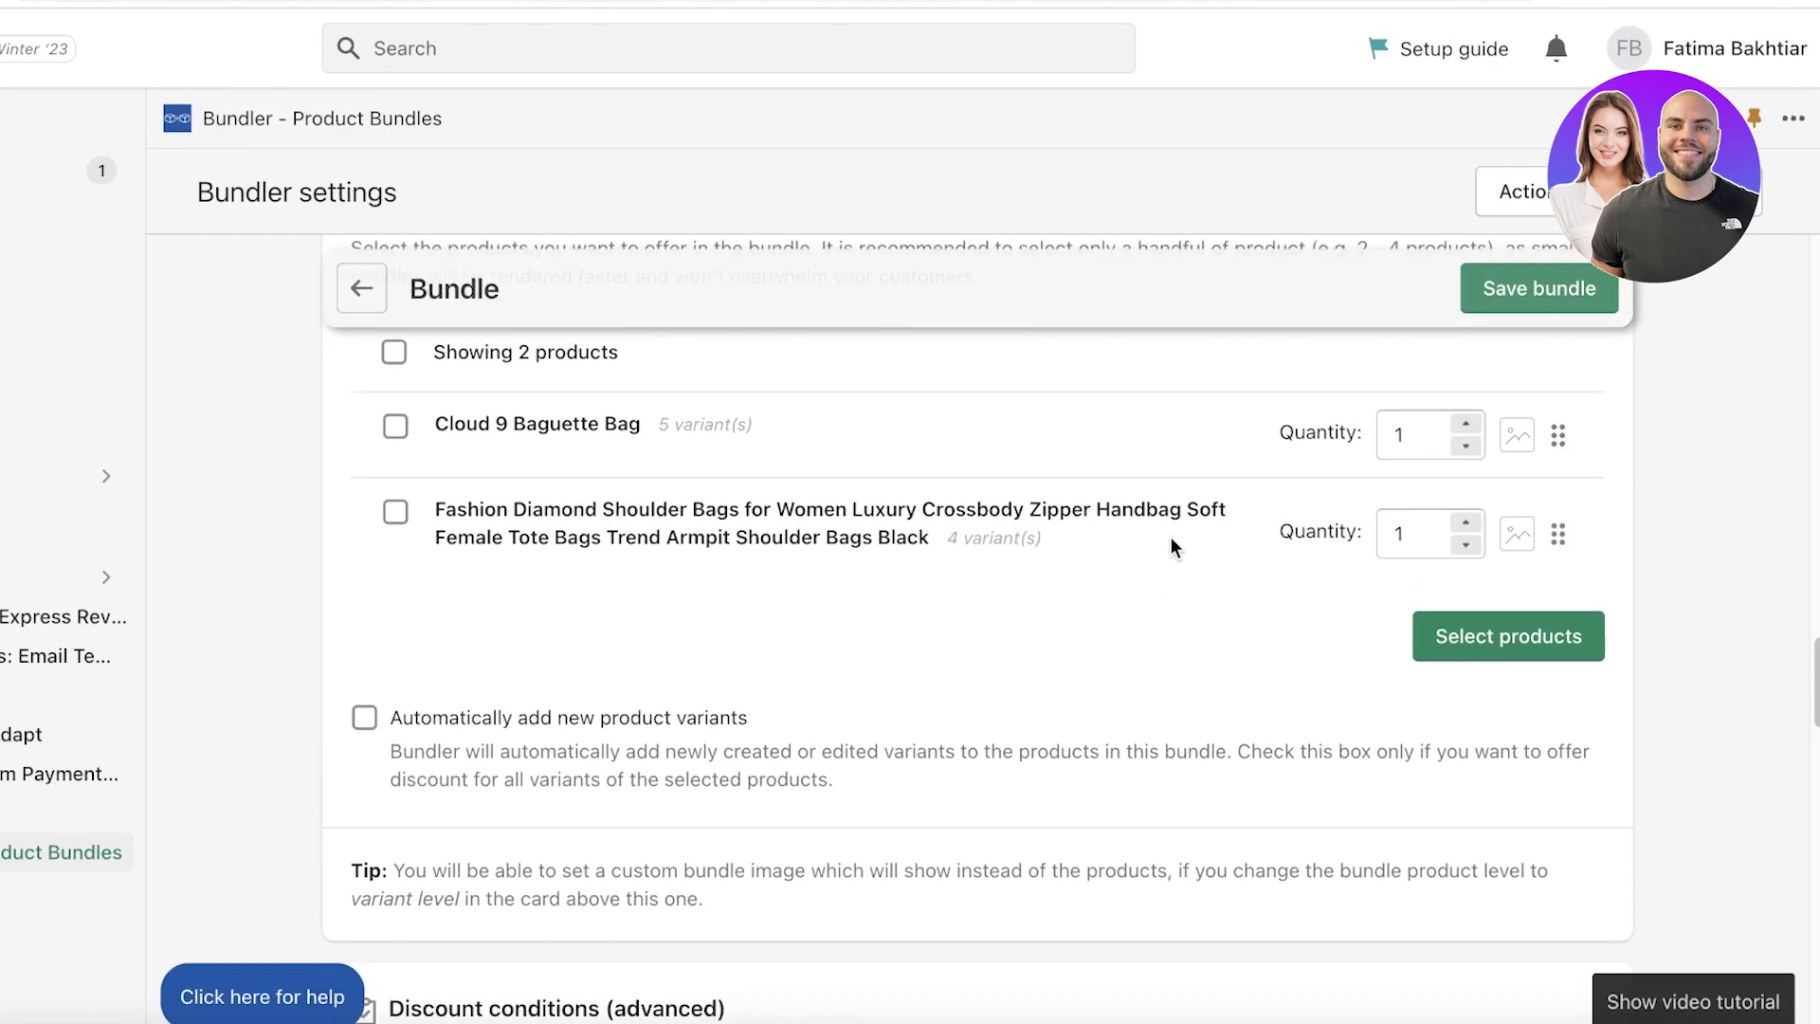
{"action": "left_click", "coordinate": [366, 730]}
{"action": "scroll", "coordinate": [360, 821], "scroll_direction": "up", "scroll_amount": 1}
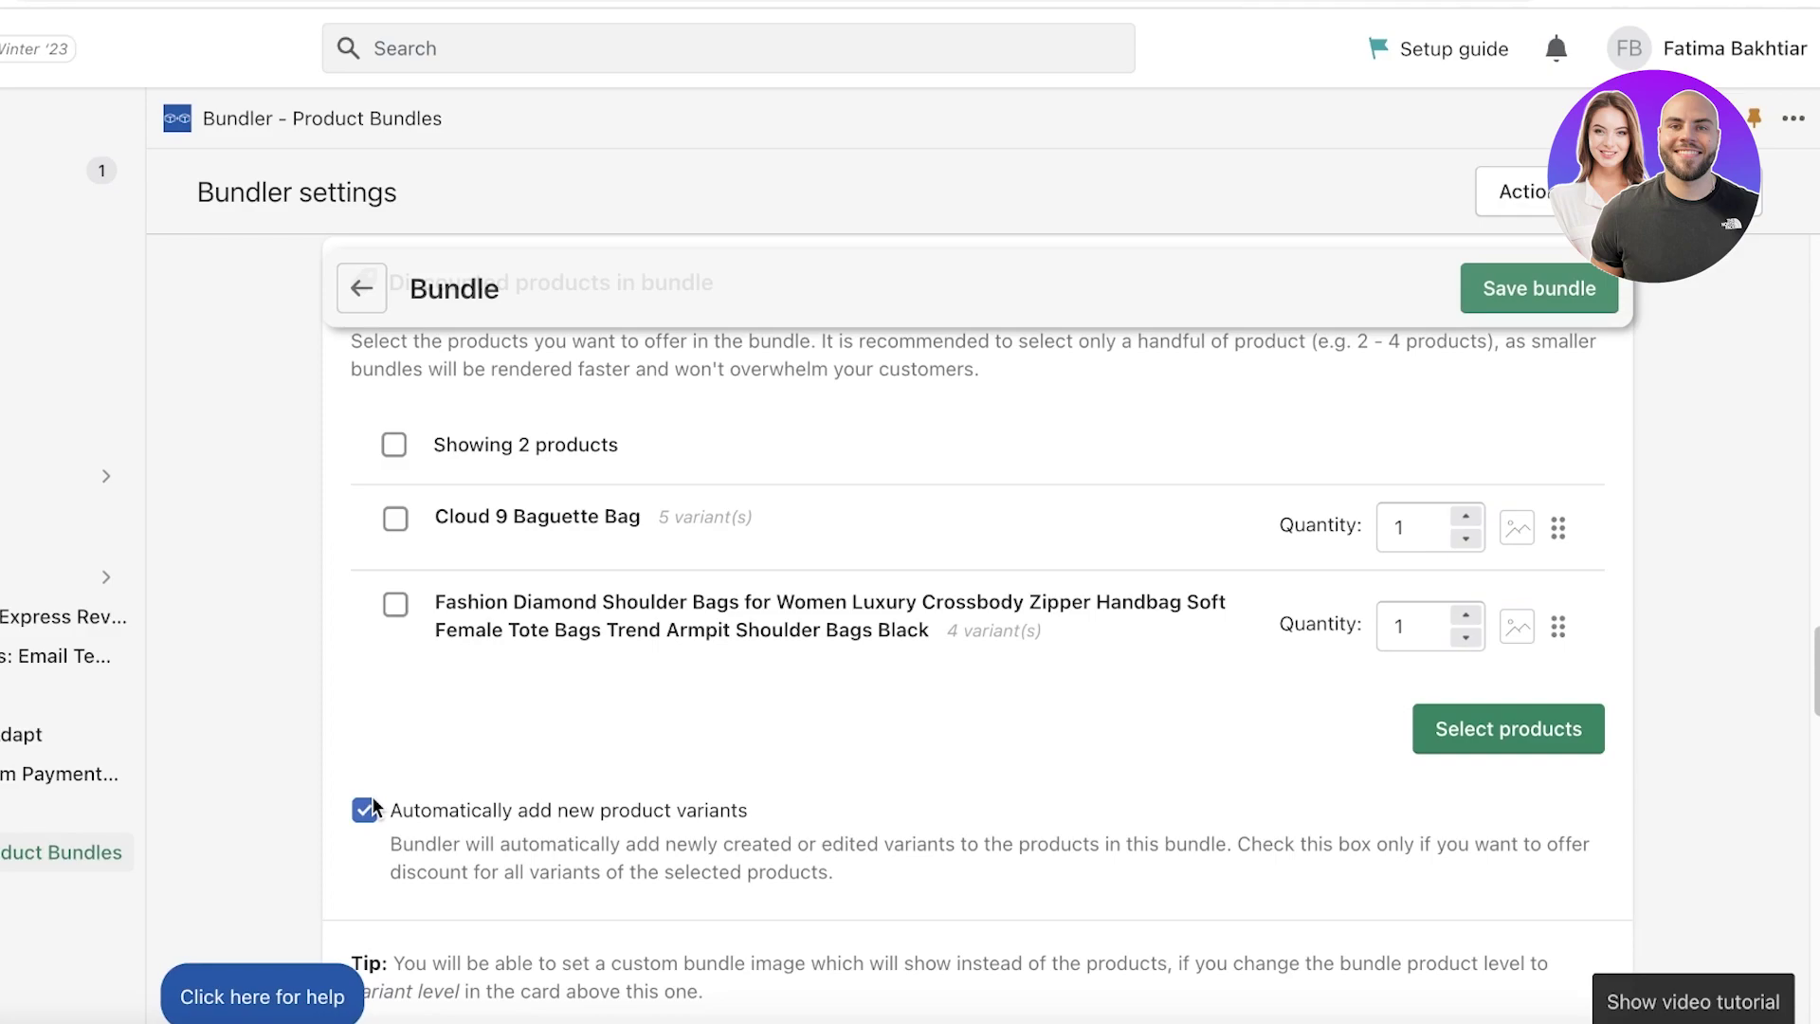
{"action": "scroll", "coordinate": [493, 702], "scroll_direction": "down", "scroll_amount": 4}
{"action": "scroll", "coordinate": [510, 661], "scroll_direction": "down", "scroll_amount": 2}
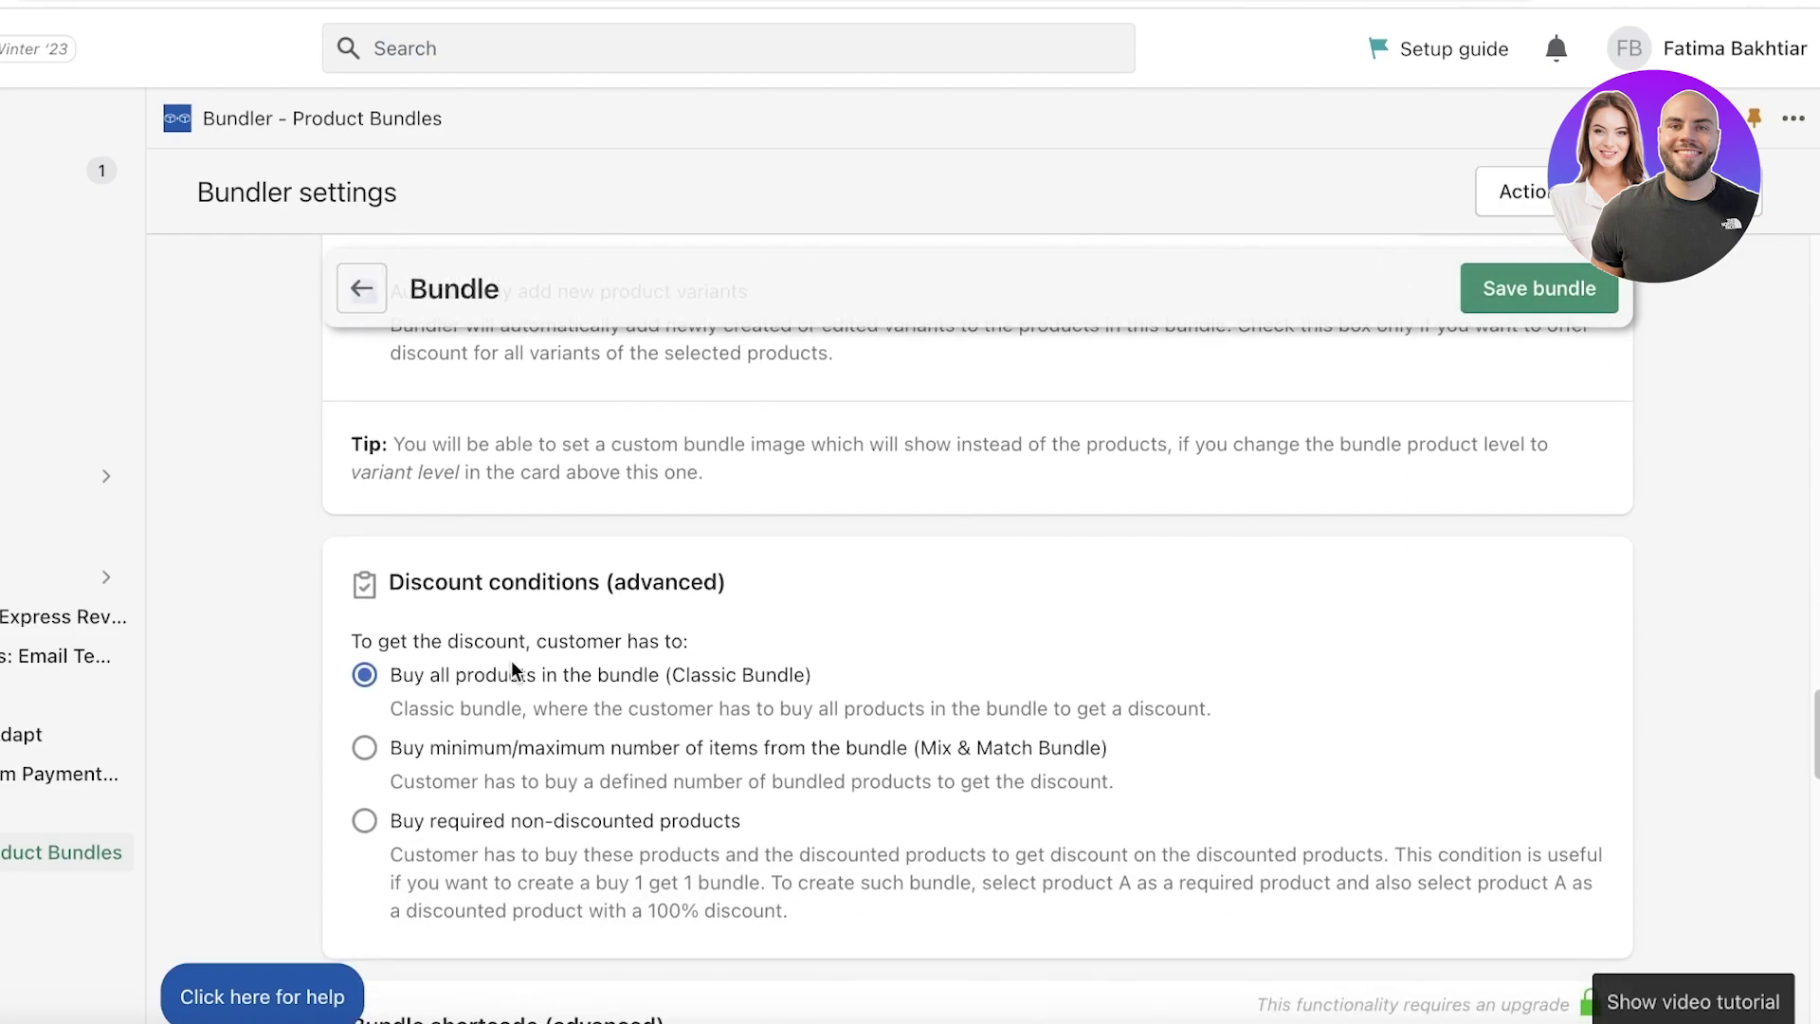
{"action": "scroll", "coordinate": [509, 667], "scroll_direction": "down", "scroll_amount": 1}
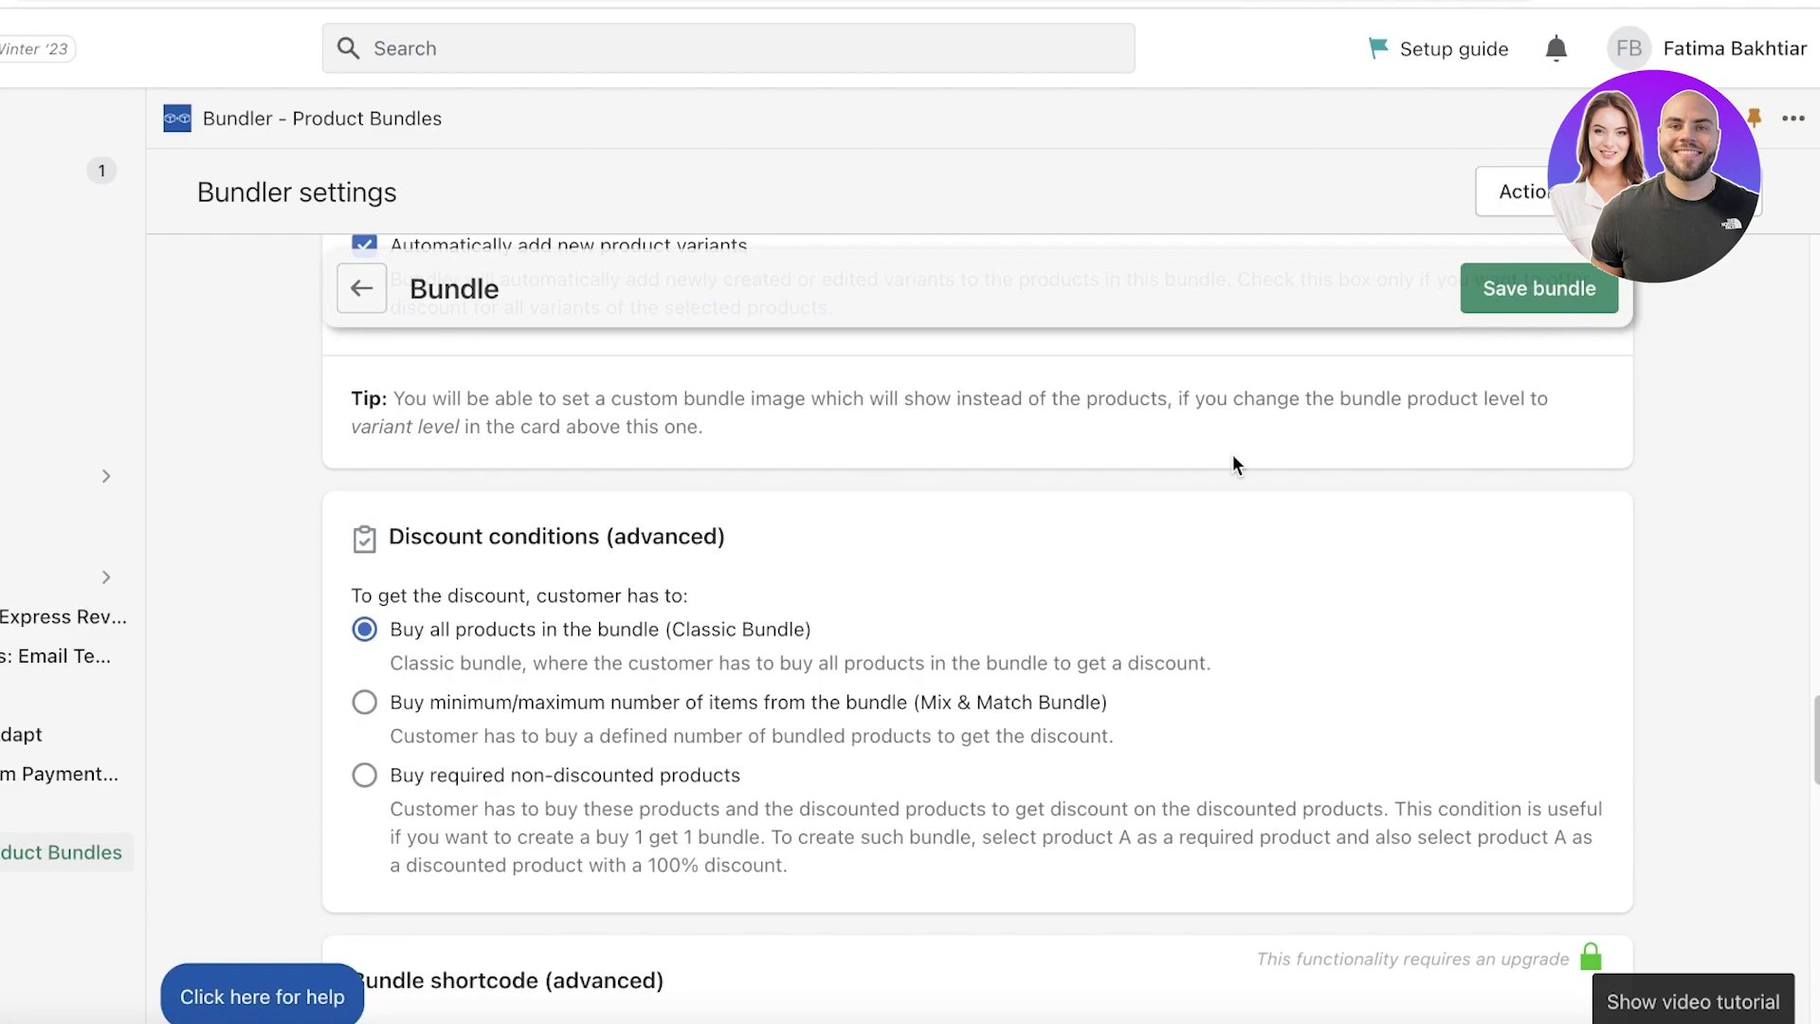
{"action": "scroll", "coordinate": [1235, 462], "scroll_direction": "down", "scroll_amount": 2}
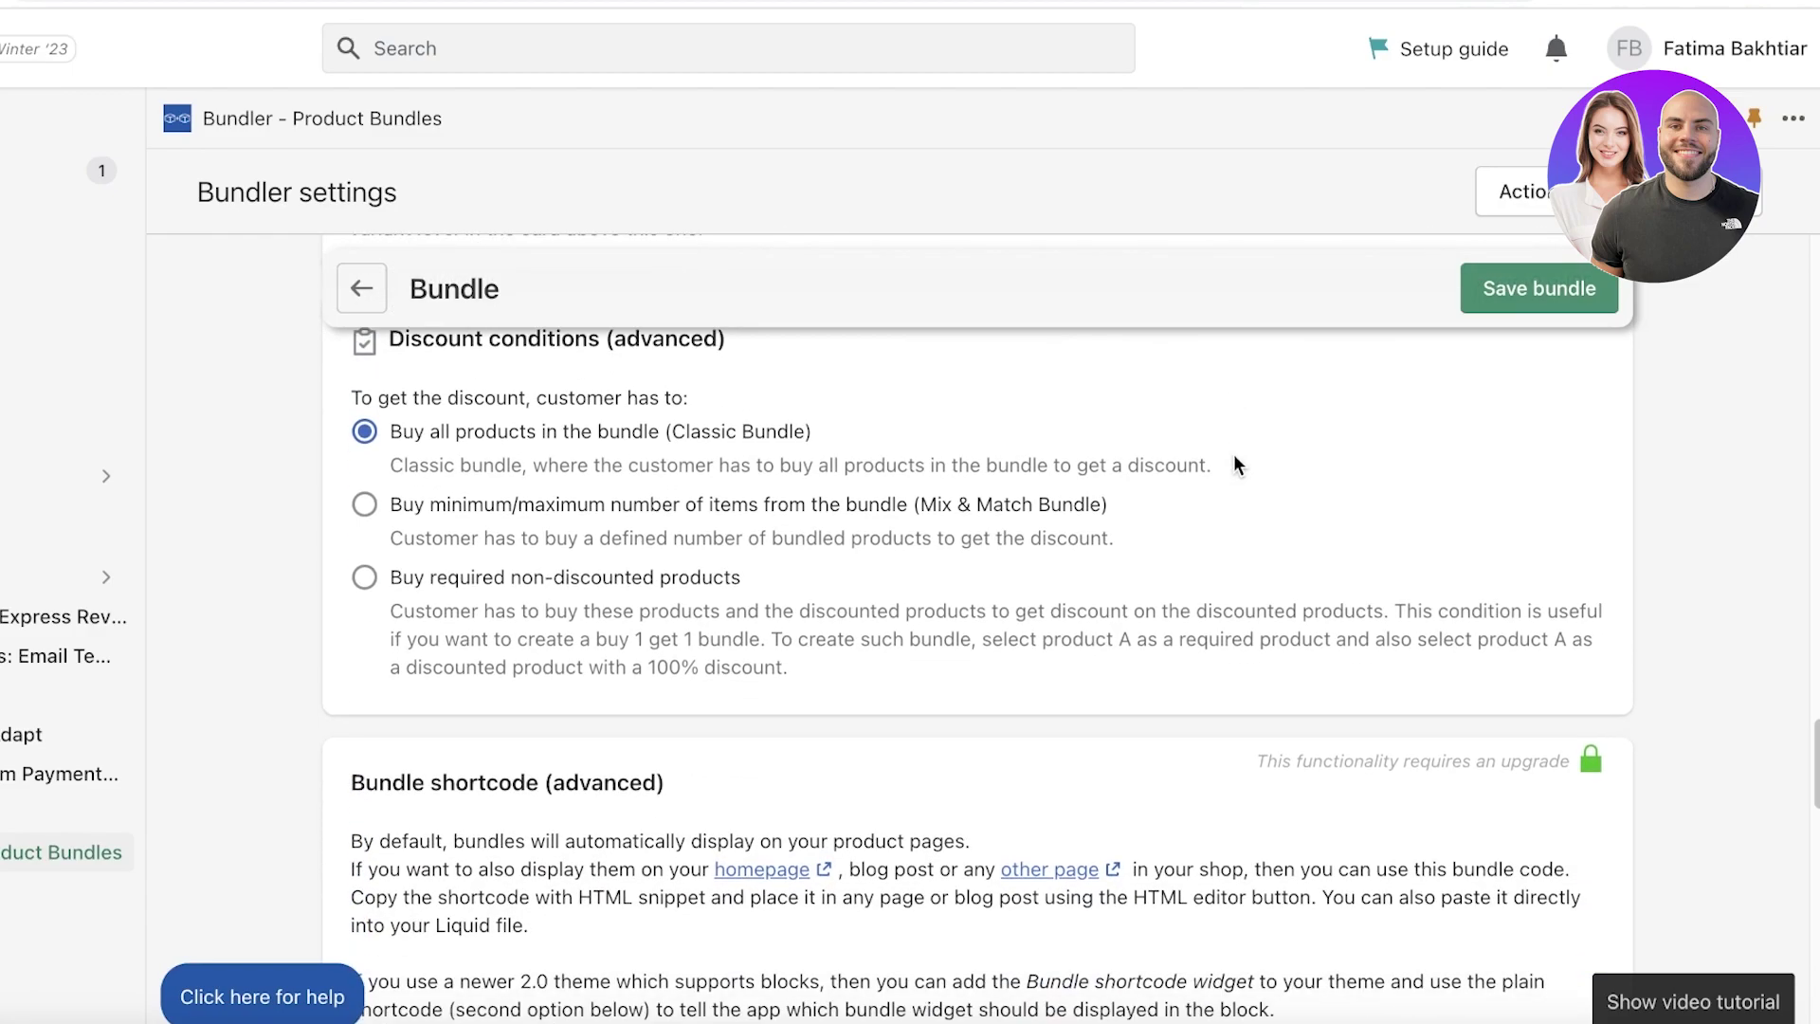
{"action": "left_click", "coordinate": [366, 505]}
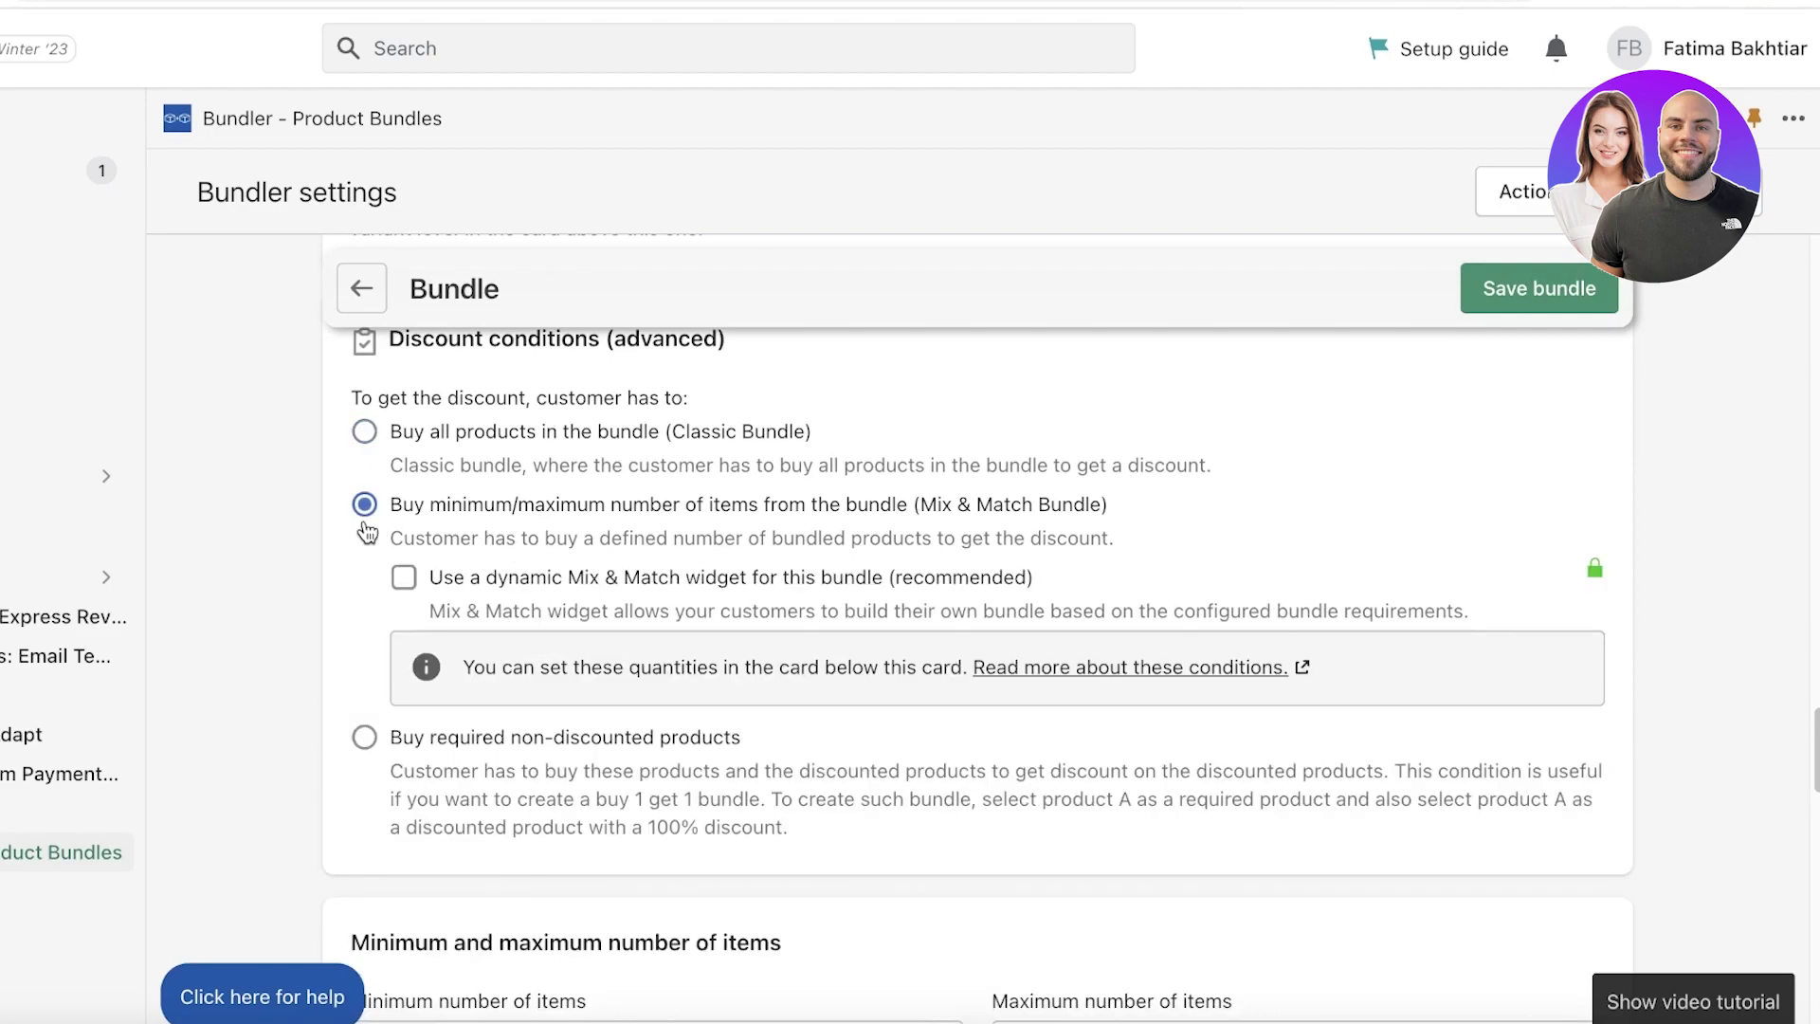
{"action": "left_click", "coordinate": [365, 430]}
{"action": "scroll", "coordinate": [407, 497], "scroll_direction": "down", "scroll_amount": 5}
{"action": "scroll", "coordinate": [407, 498], "scroll_direction": "up", "scroll_amount": 1}
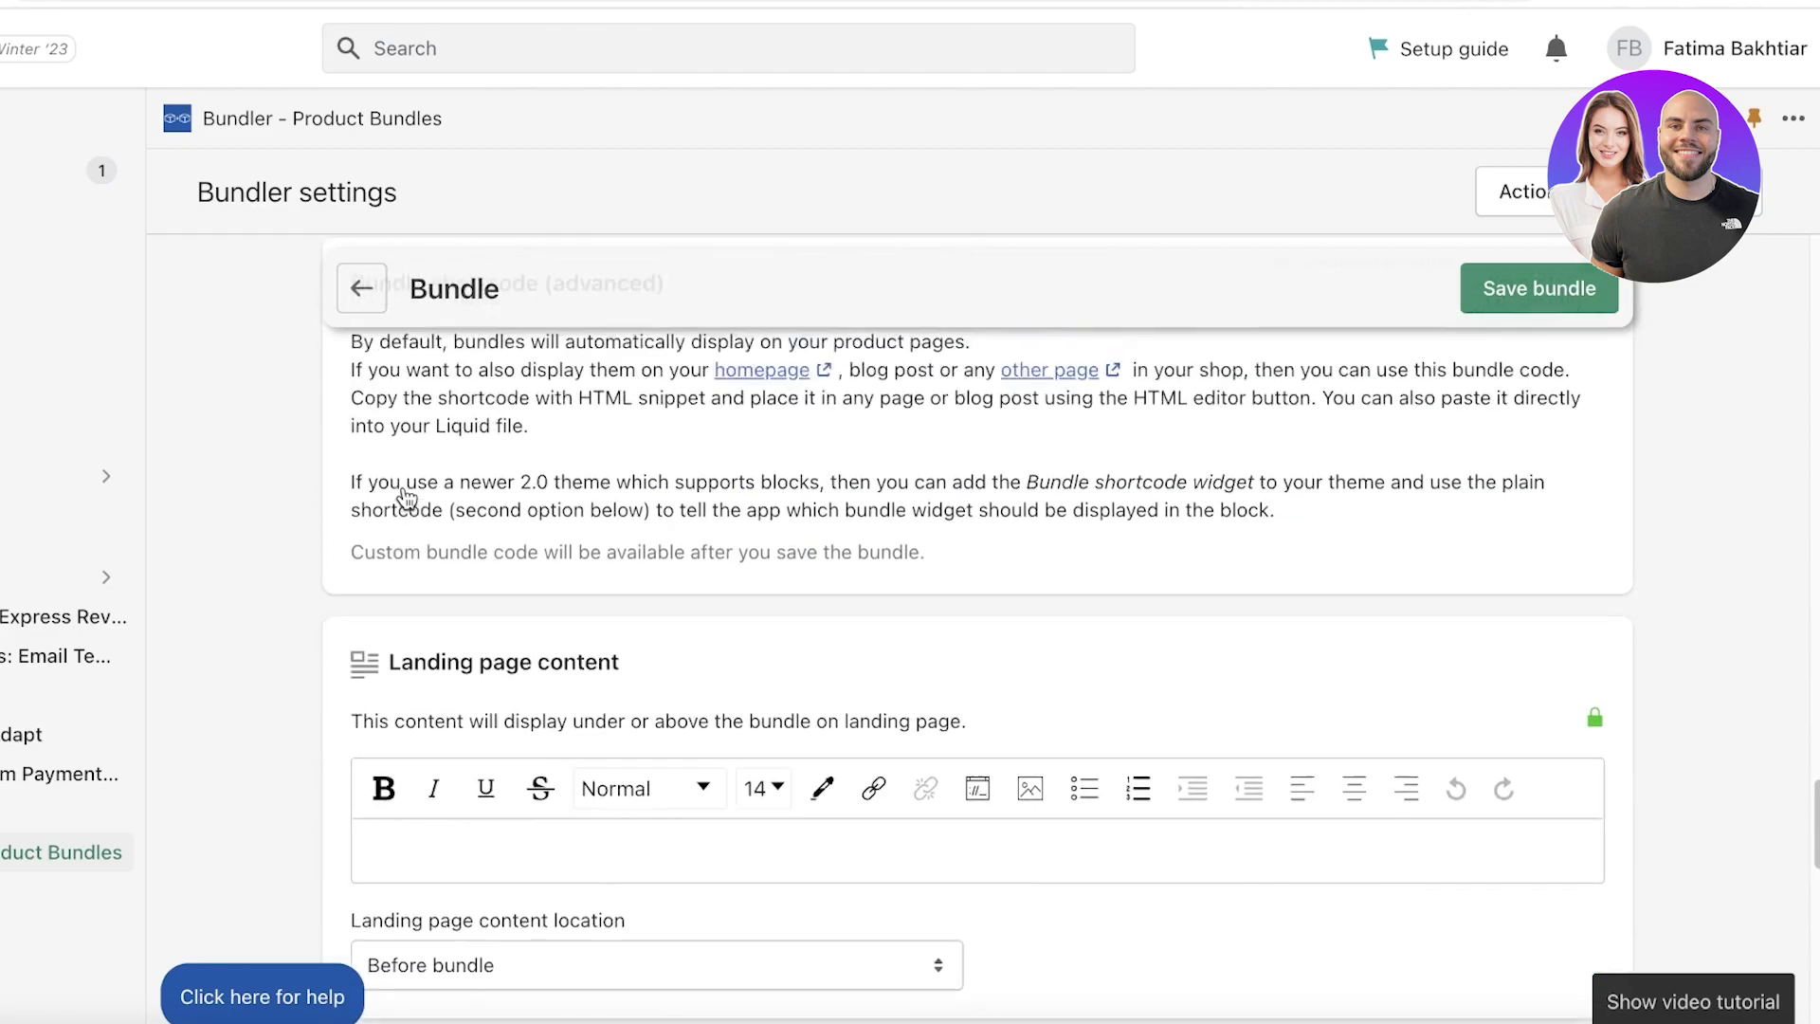
{"action": "scroll", "coordinate": [516, 500], "scroll_direction": "down", "scroll_amount": 4}
{"action": "scroll", "coordinate": [995, 503], "scroll_direction": "up", "scroll_amount": 5}
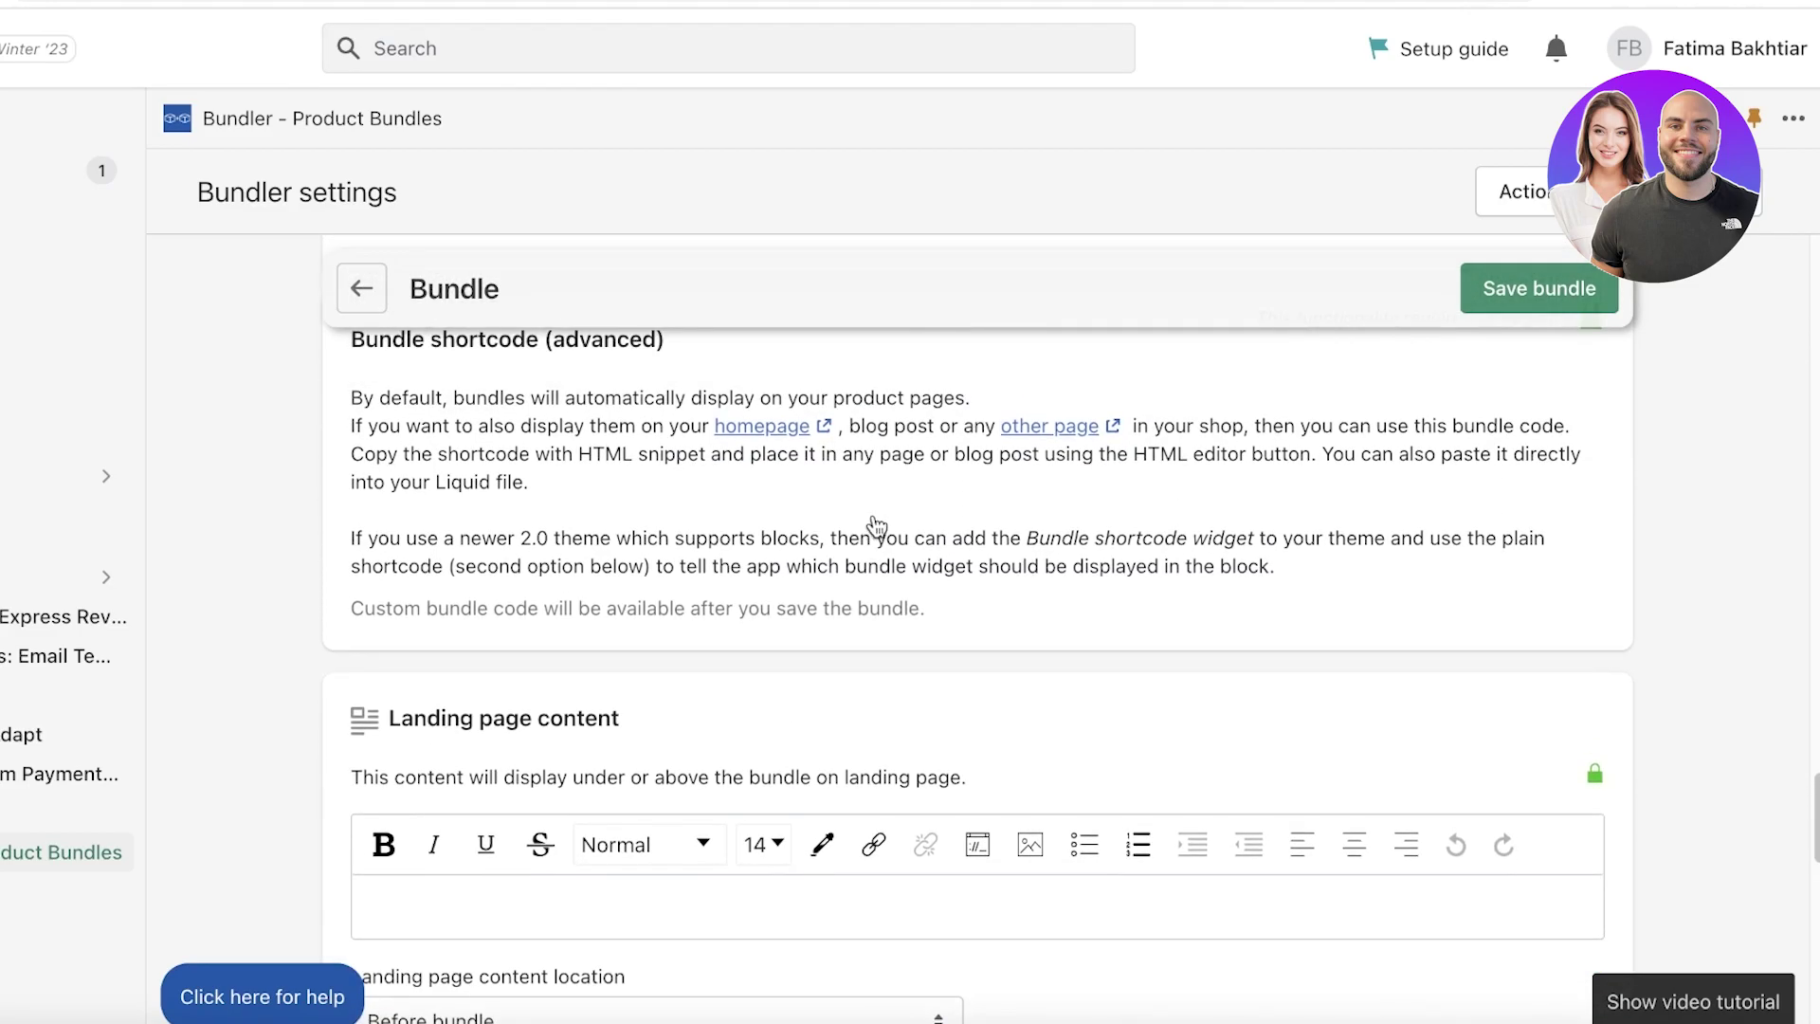
{"action": "scroll", "coordinate": [877, 526], "scroll_direction": "up", "scroll_amount": 4}
{"action": "scroll", "coordinate": [877, 526], "scroll_direction": "down", "scroll_amount": 5}
{"action": "scroll", "coordinate": [877, 524], "scroll_direction": "up", "scroll_amount": 2}
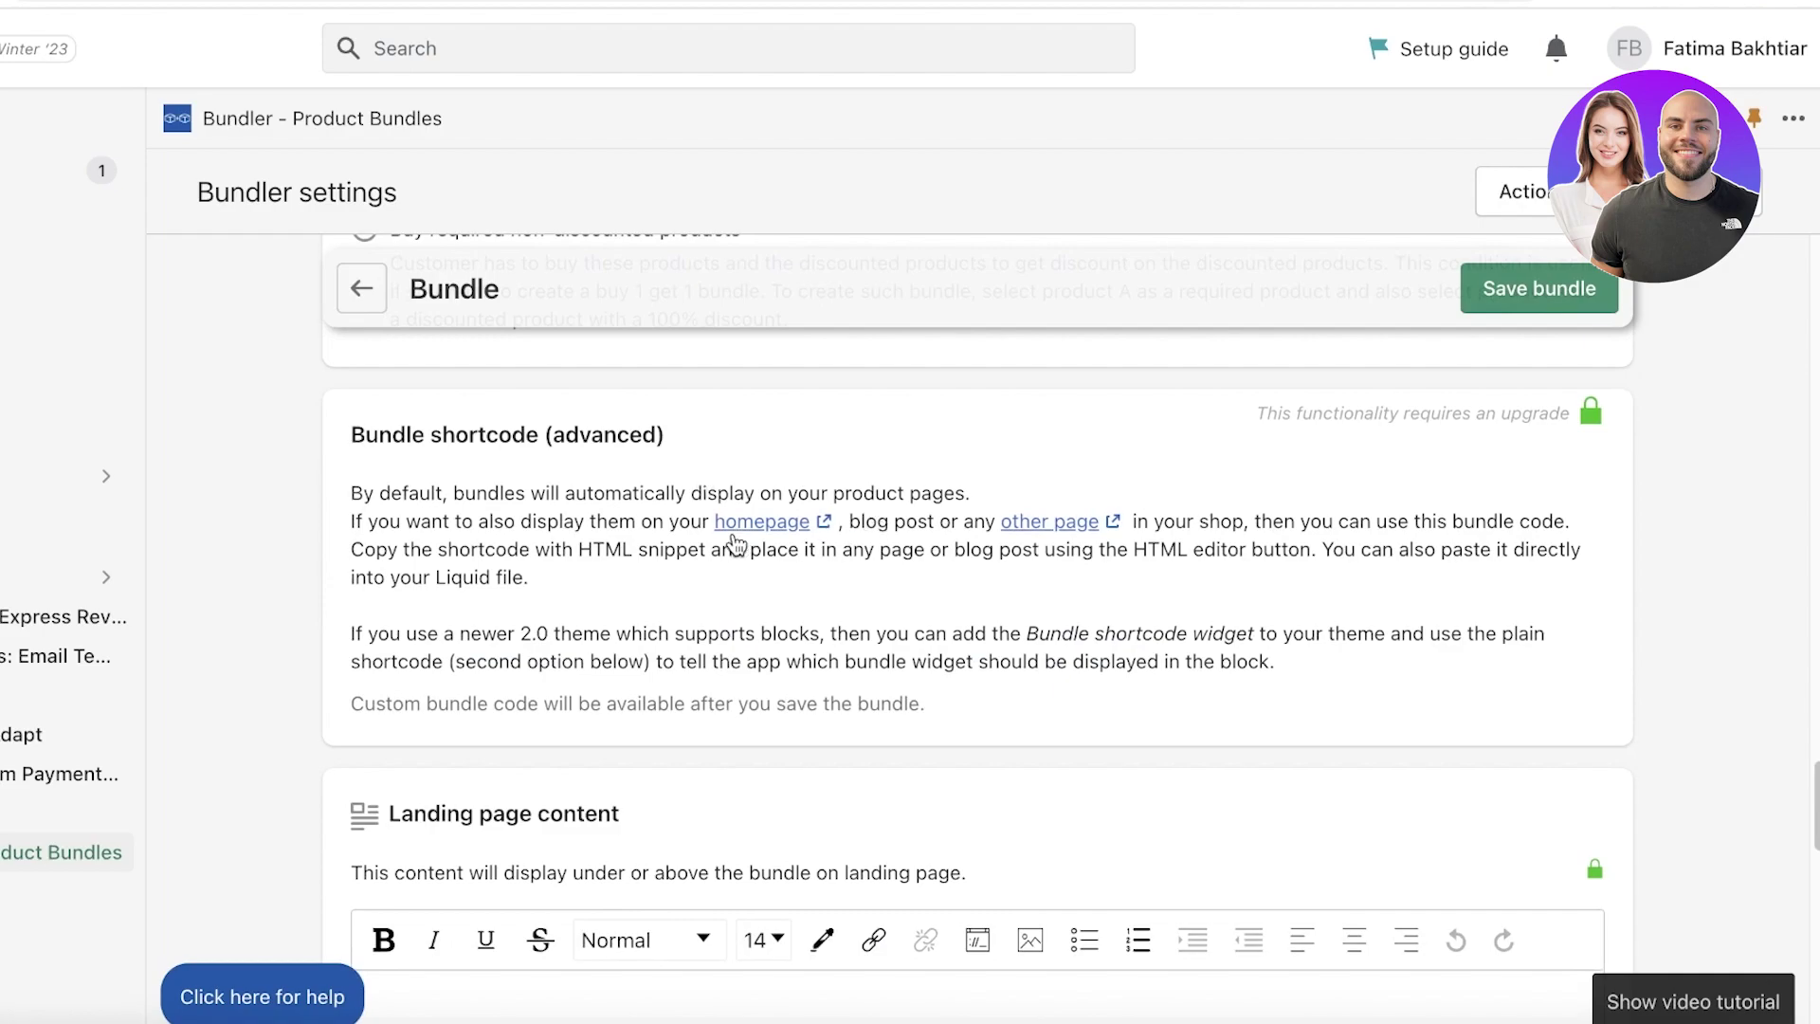
{"action": "scroll", "coordinate": [739, 547], "scroll_direction": "down", "scroll_amount": 6}
{"action": "scroll", "coordinate": [558, 502], "scroll_direction": "up", "scroll_amount": 1}
{"action": "scroll", "coordinate": [559, 502], "scroll_direction": "up", "scroll_amount": 2}
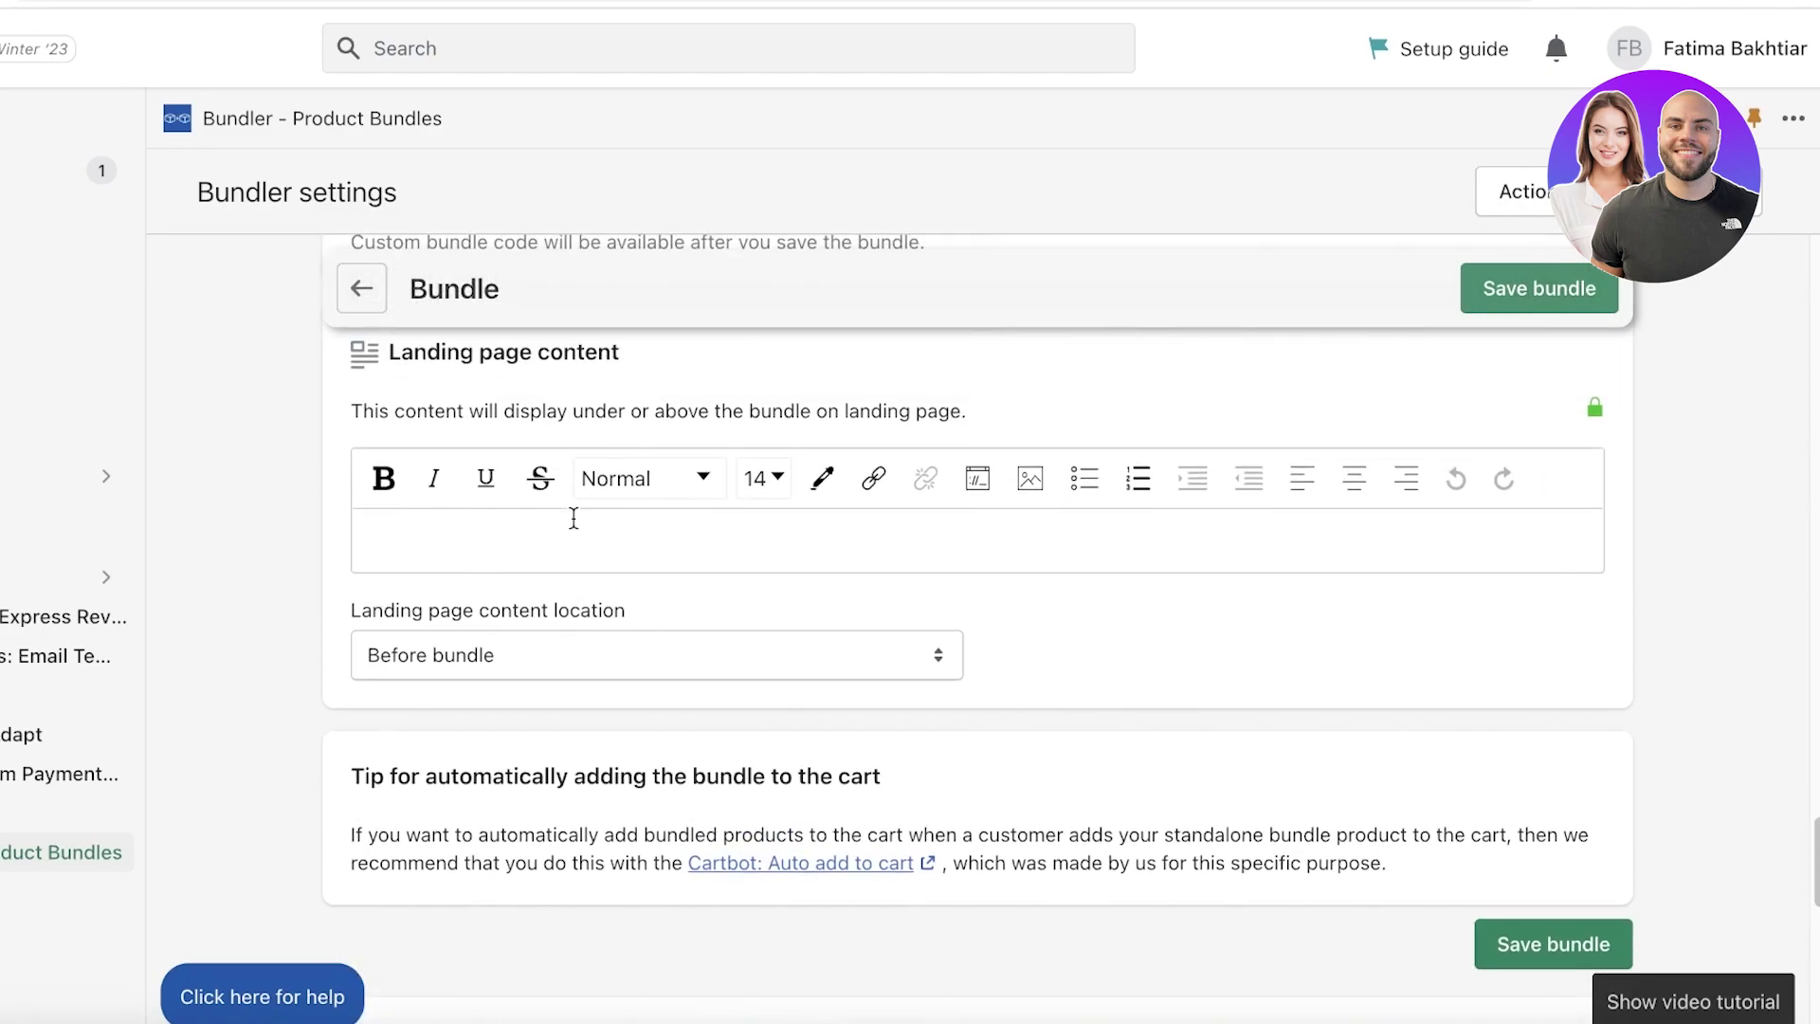
{"action": "scroll", "coordinate": [572, 516], "scroll_direction": "down", "scroll_amount": 10}
{"action": "scroll", "coordinate": [559, 569], "scroll_direction": "up", "scroll_amount": 8}
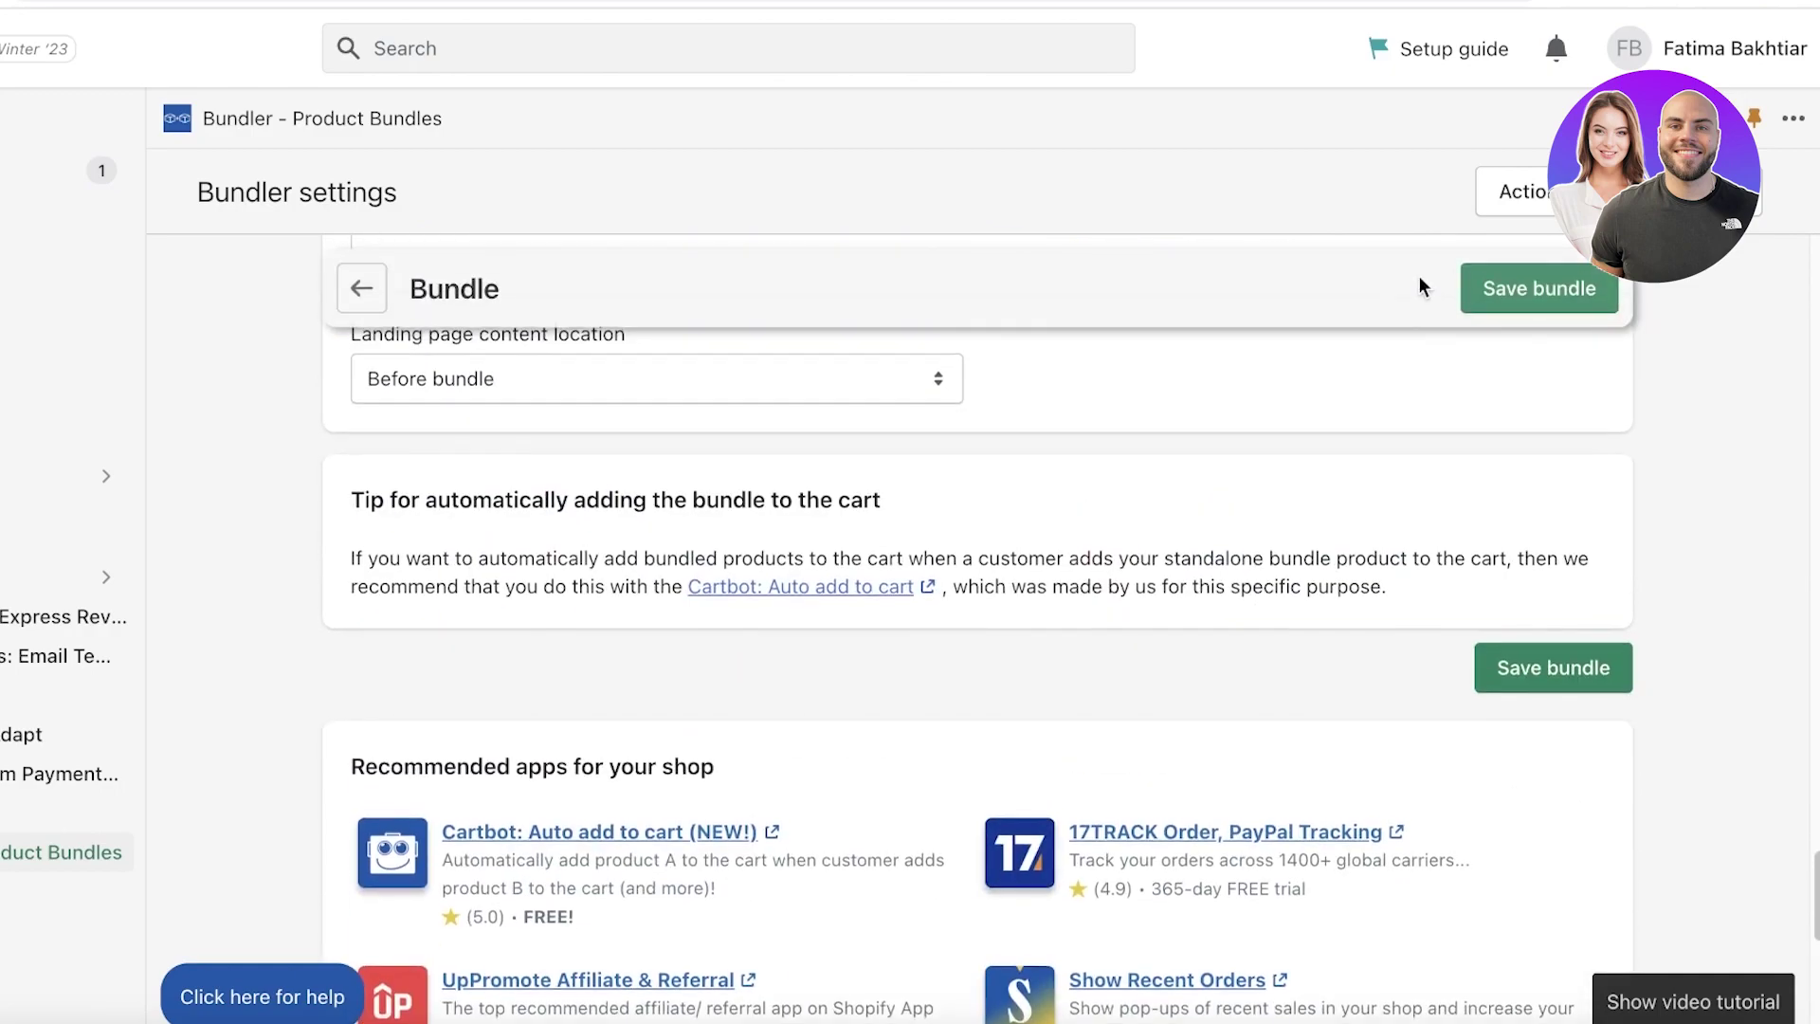
Save the bundle and verify the shoulder bag page shows both bags totalling PKR 11,905.32
{"action": "left_click", "coordinate": [1496, 290]}
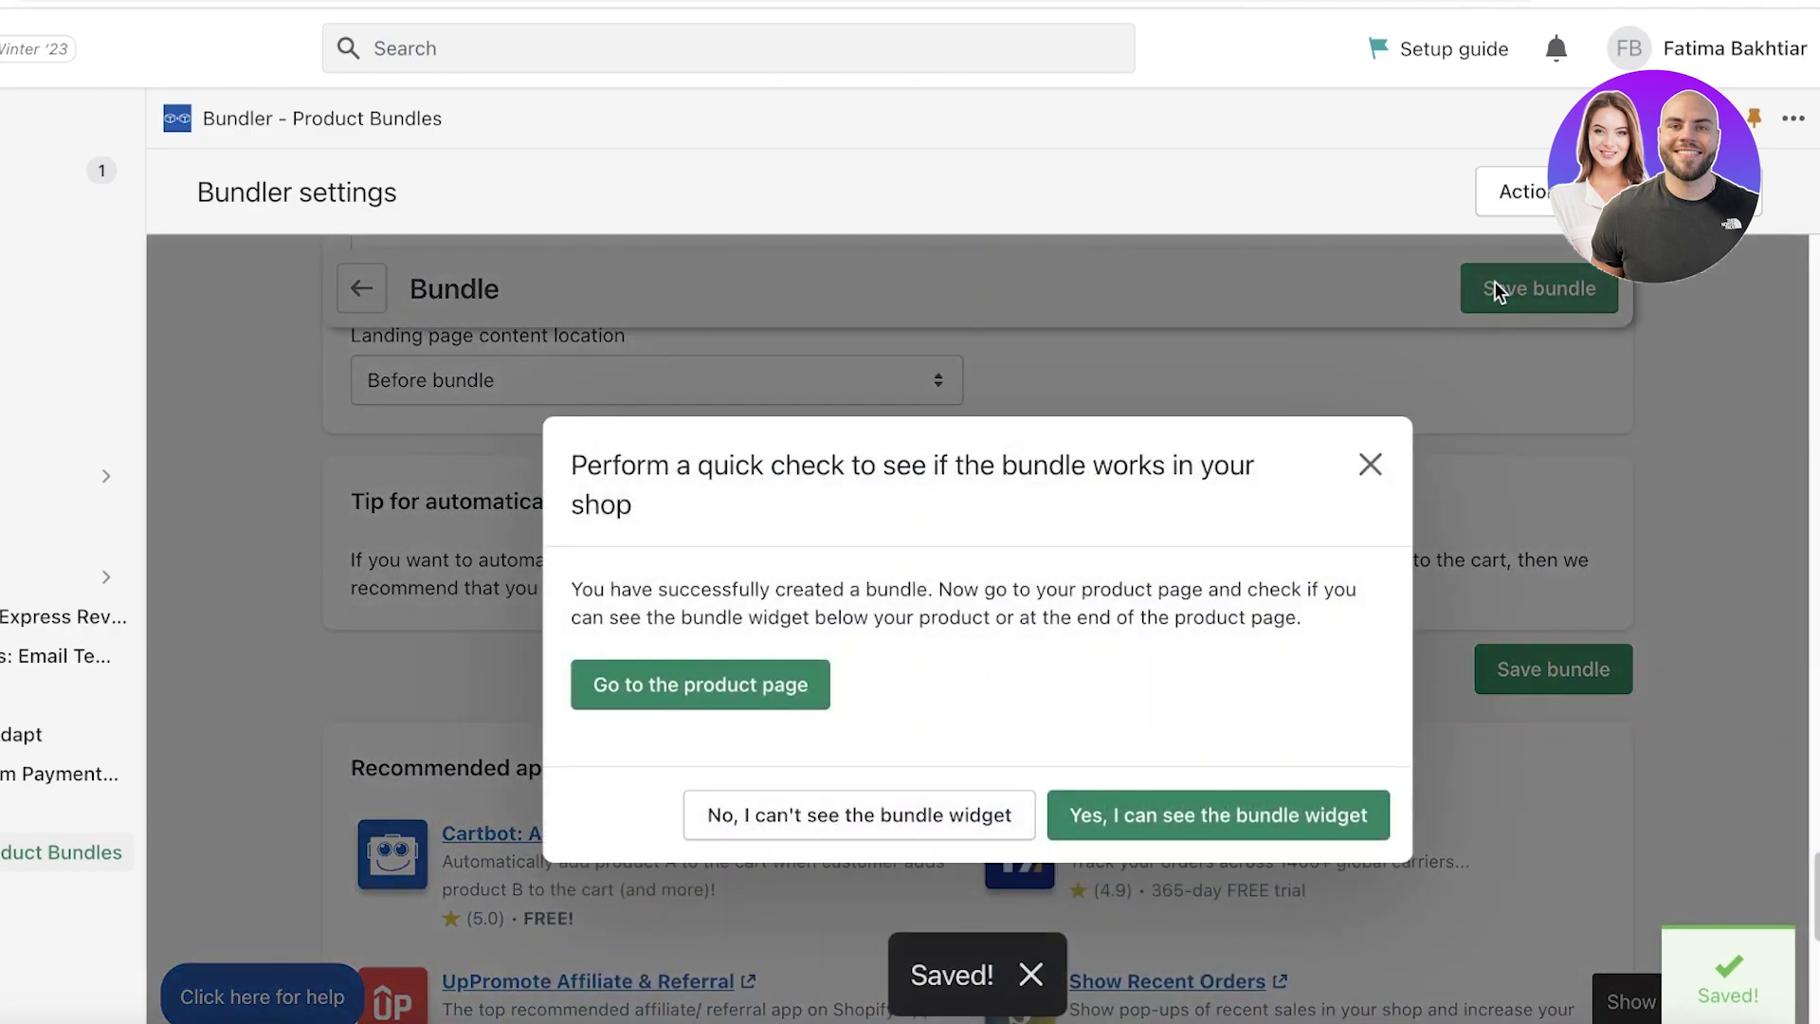
{"action": "left_click", "coordinate": [803, 693]}
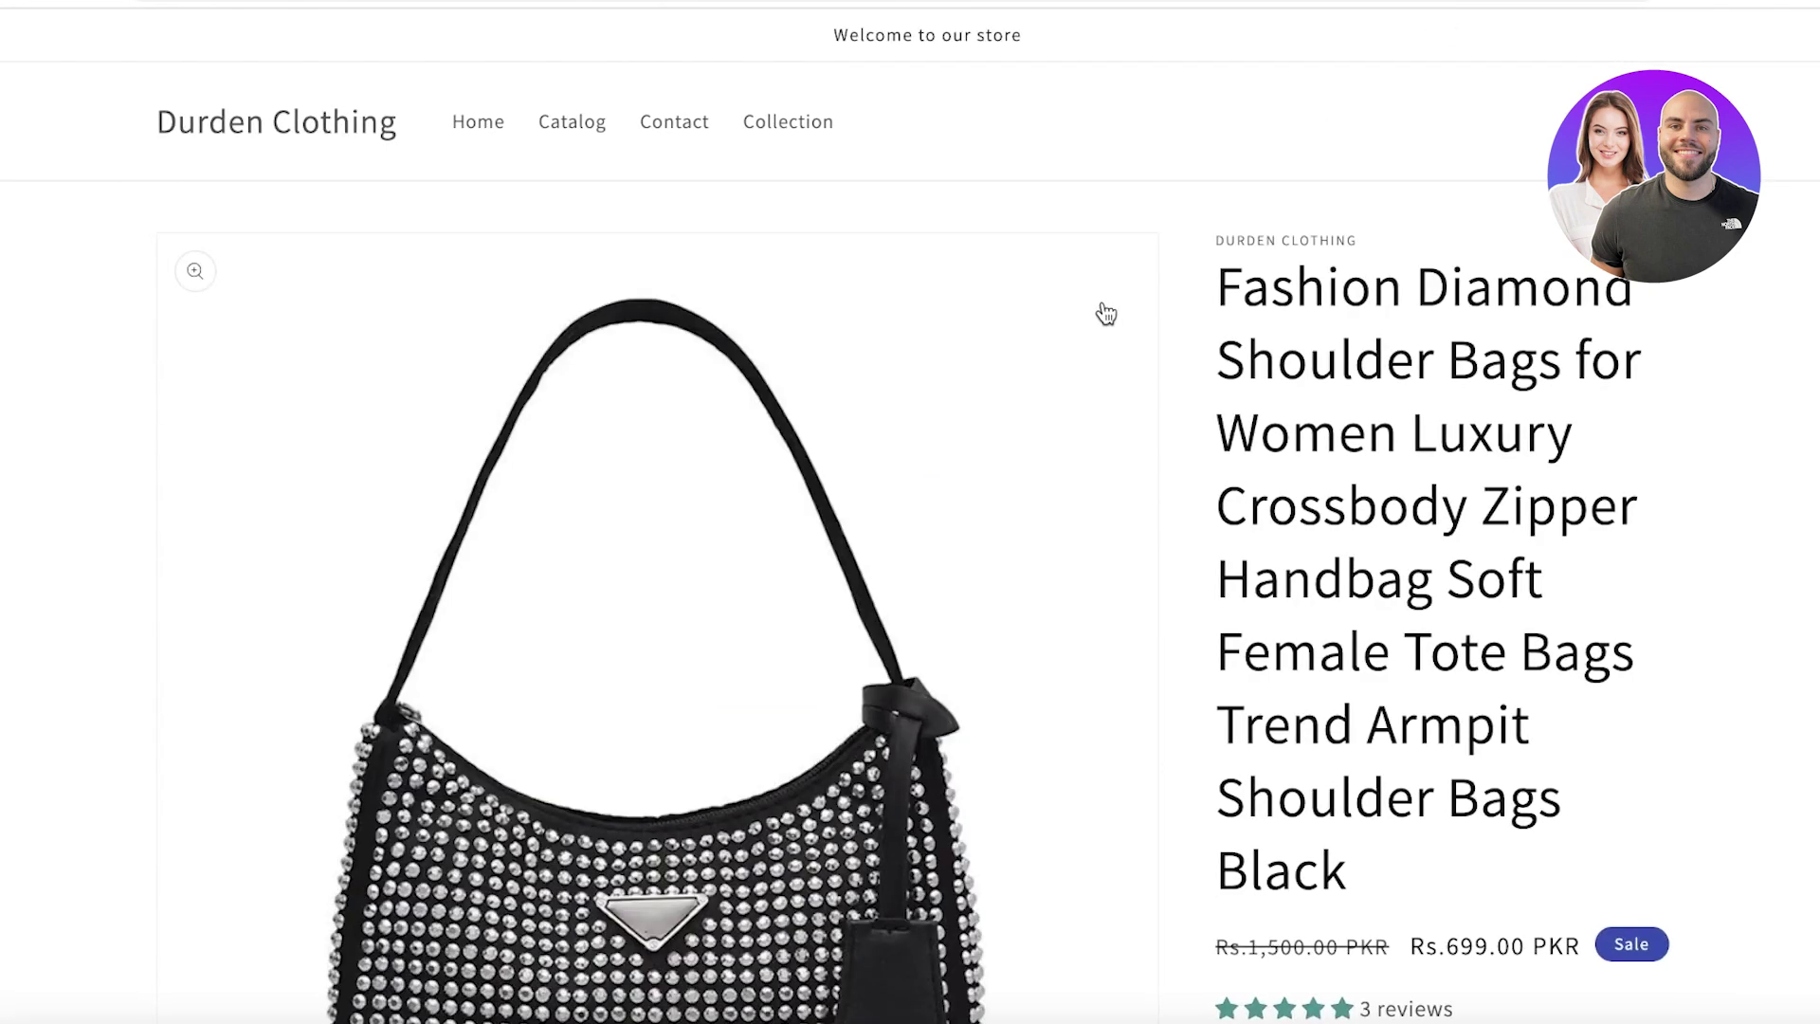
{"action": "scroll", "coordinate": [1106, 313], "scroll_direction": "up", "scroll_amount": 3}
{"action": "scroll", "coordinate": [1105, 313], "scroll_direction": "down", "scroll_amount": 20}
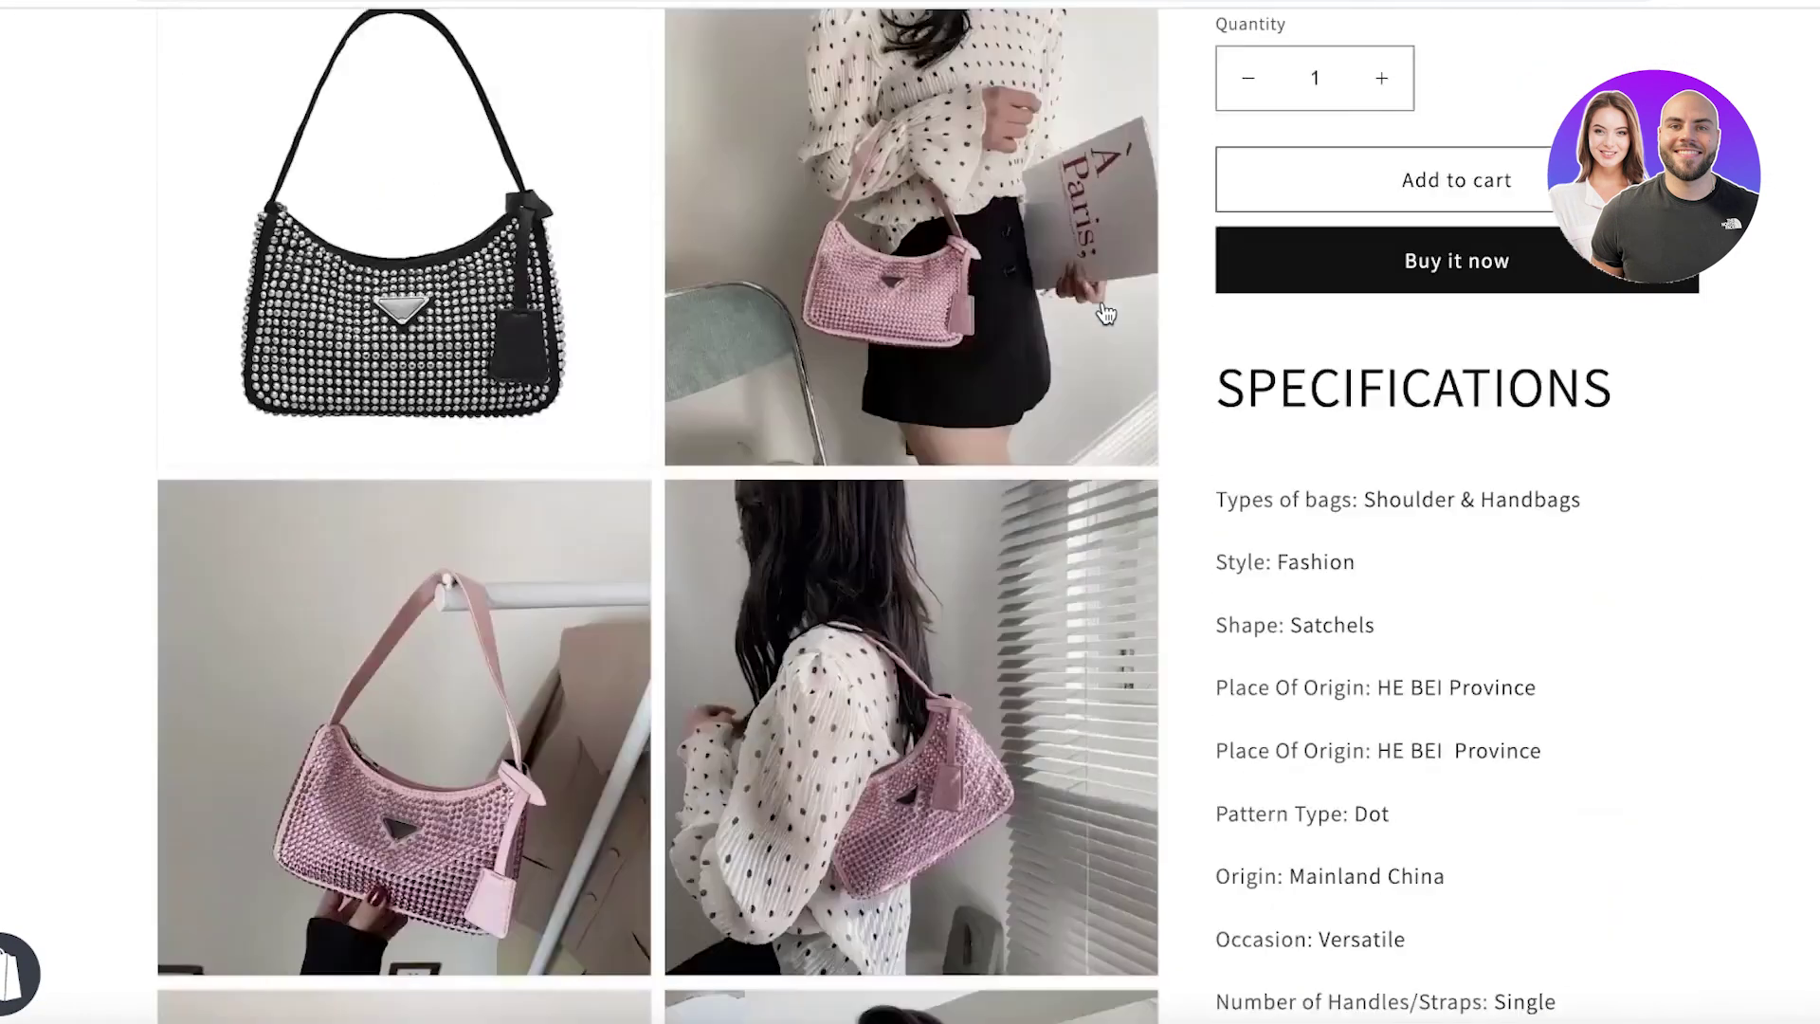
{"action": "scroll", "coordinate": [1102, 302], "scroll_direction": "up", "scroll_amount": 7}
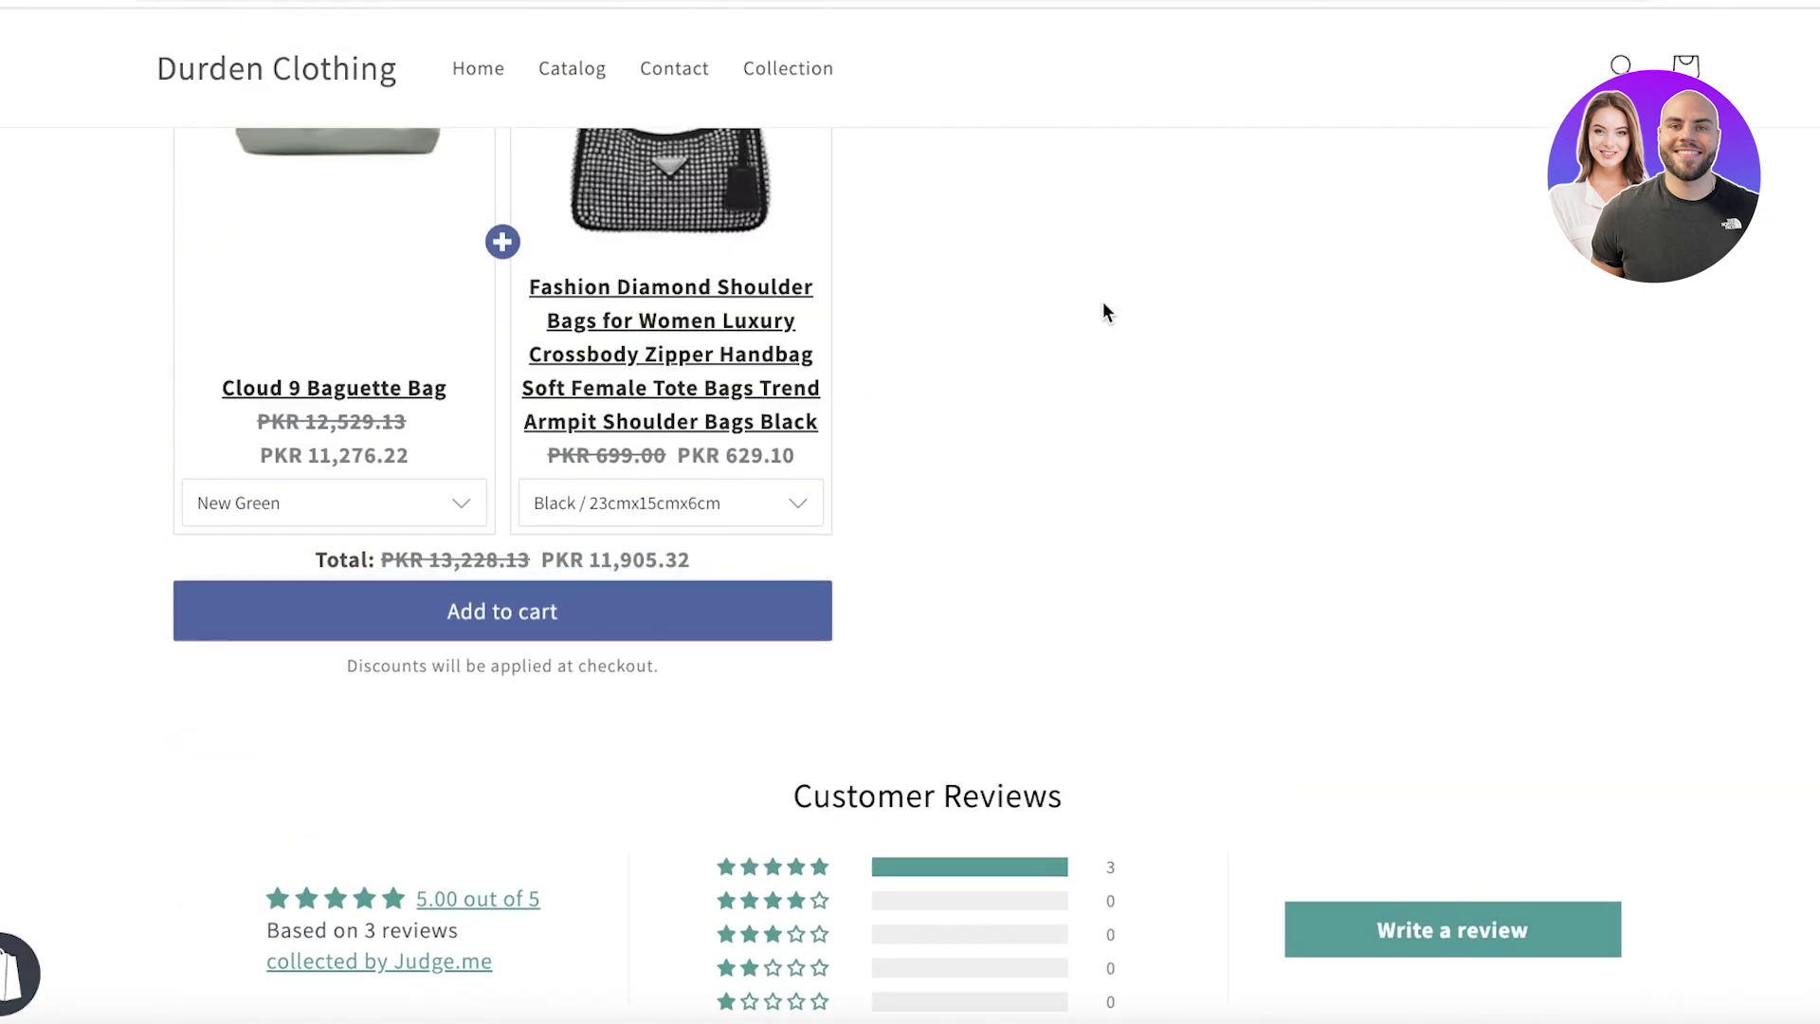
{"action": "scroll", "coordinate": [622, 345], "scroll_direction": "down", "scroll_amount": 1}
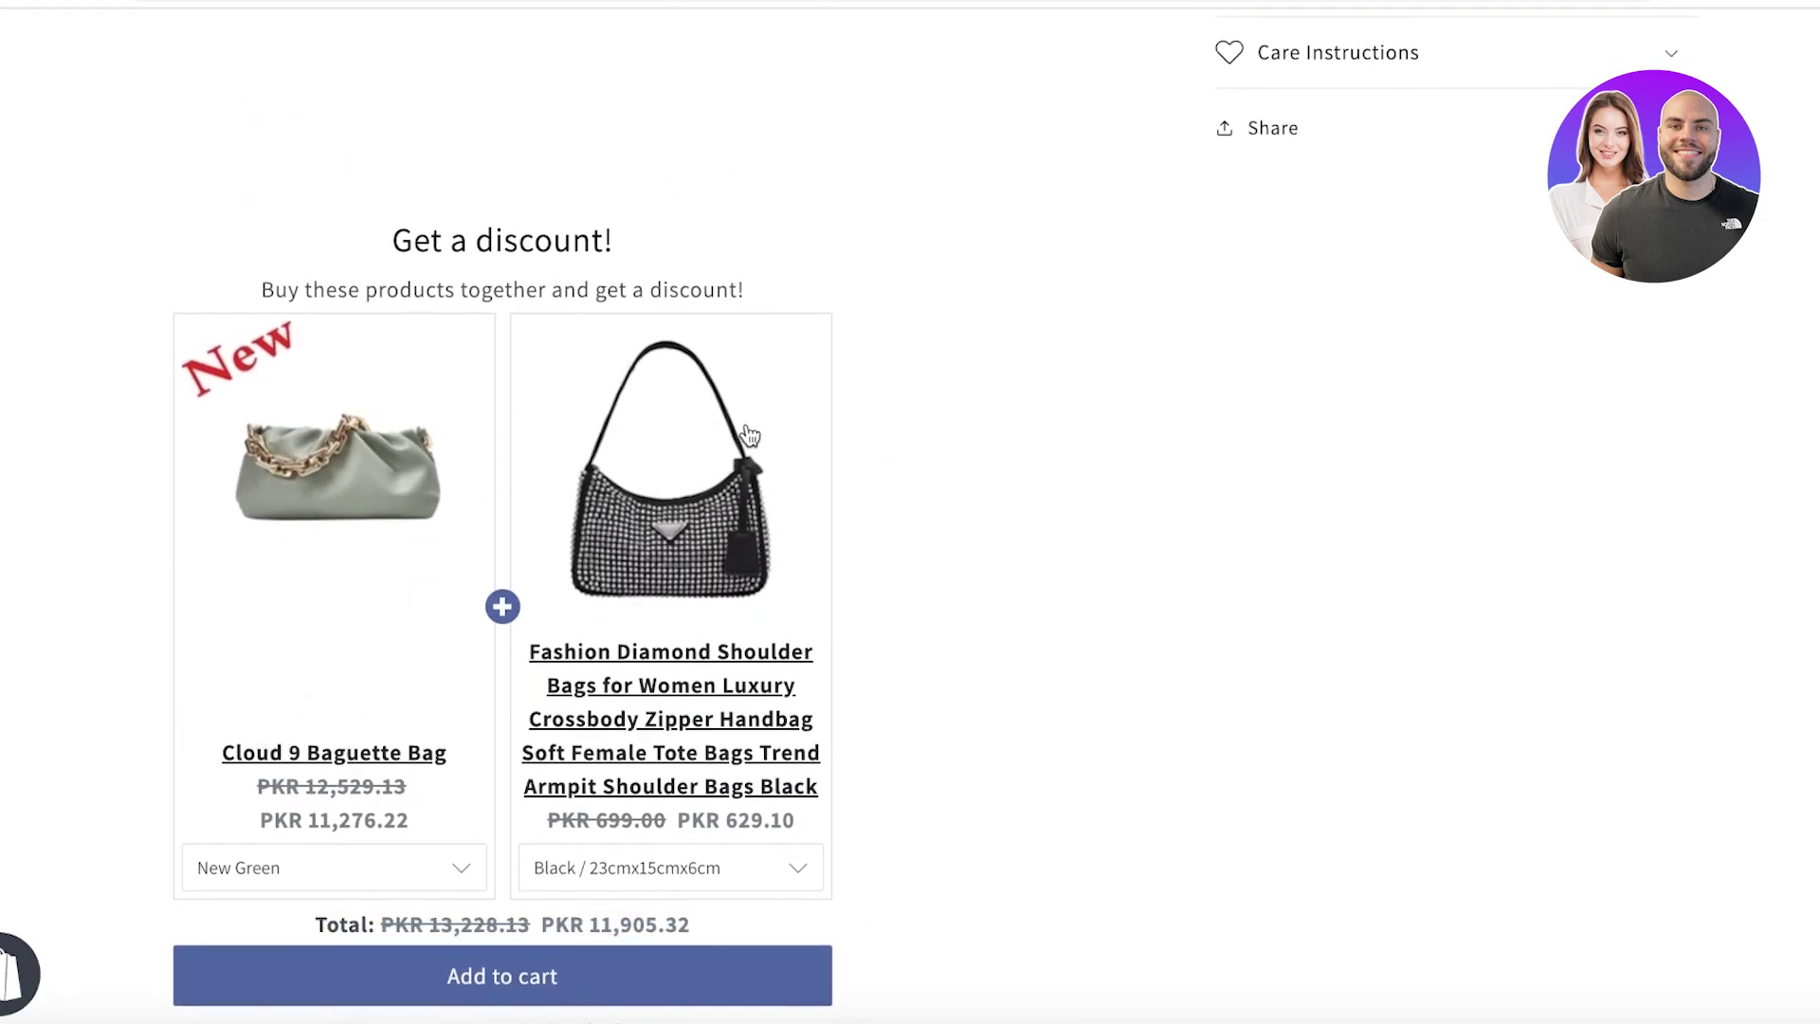
{"action": "scroll", "coordinate": [733, 463], "scroll_direction": "down", "scroll_amount": 3}
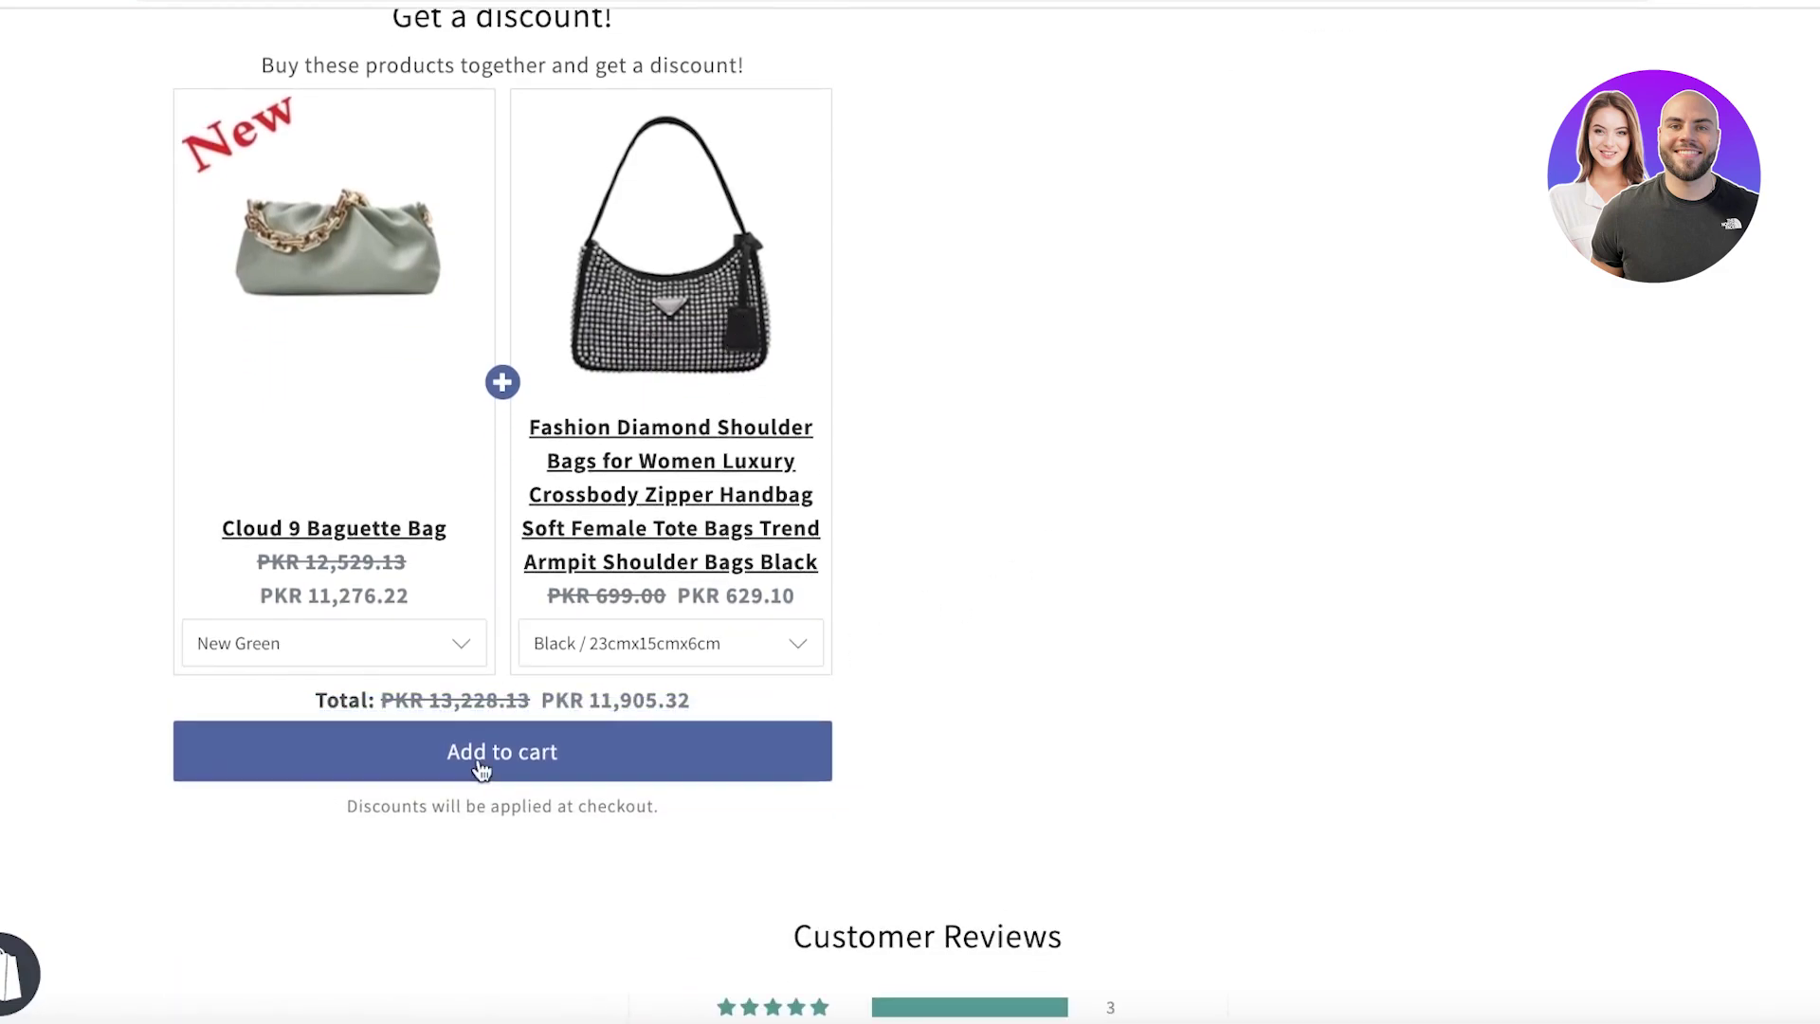
{"action": "scroll", "coordinate": [640, 768], "scroll_direction": "up", "scroll_amount": 1}
{"action": "scroll", "coordinate": [834, 596], "scroll_direction": "up", "scroll_amount": 3}
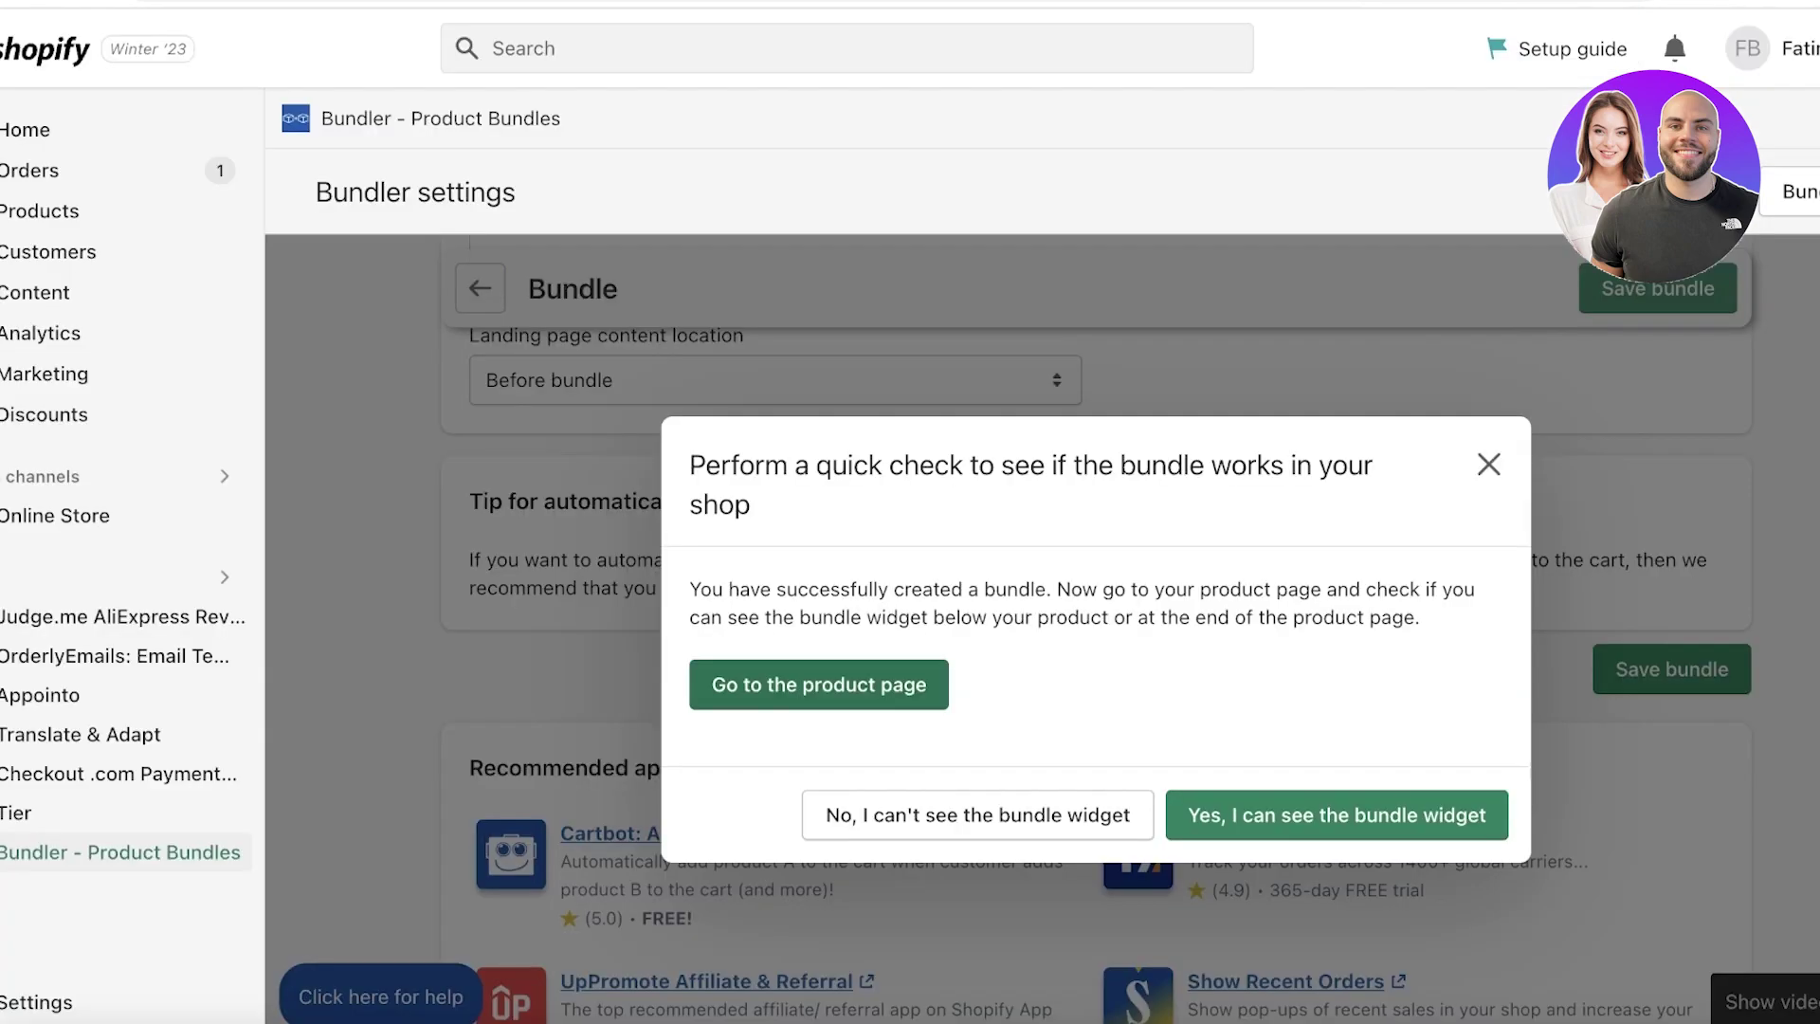
Return to the Bundler bundle list and create a new Volume discount bundle
{"action": "left_click", "coordinate": [1488, 464]}
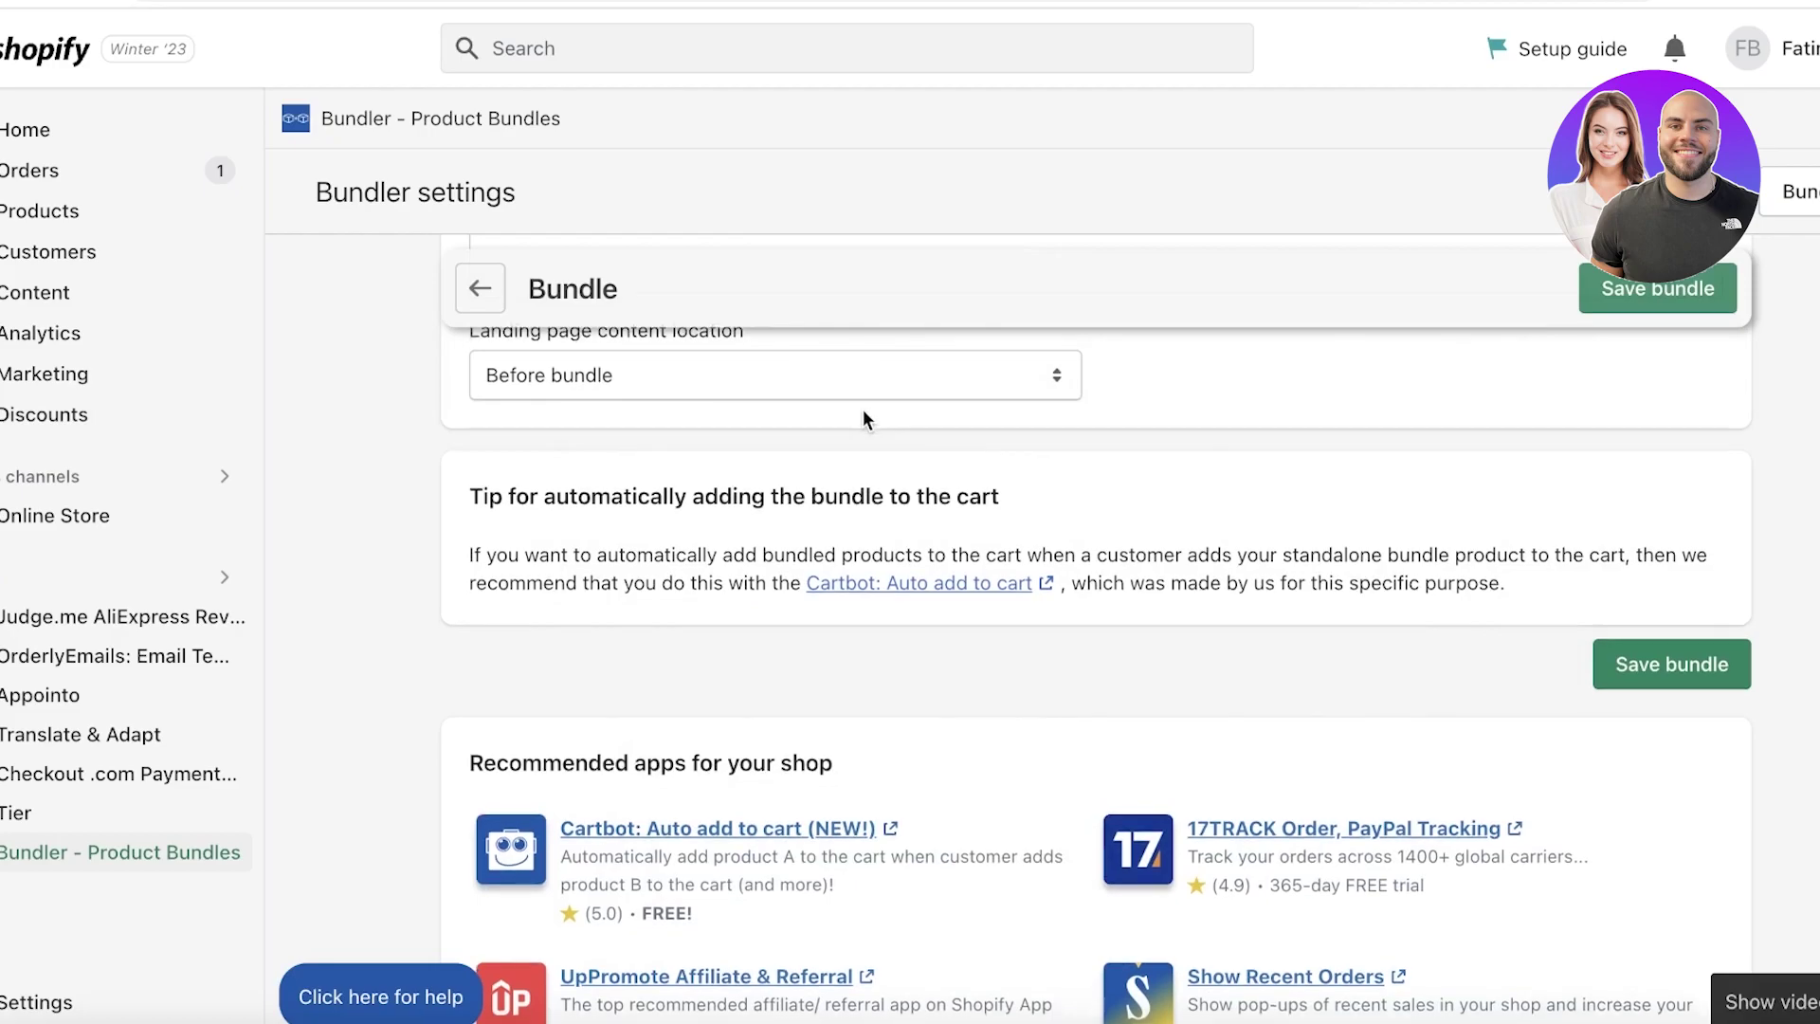
{"action": "scroll", "coordinate": [723, 460], "scroll_direction": "down", "scroll_amount": 3}
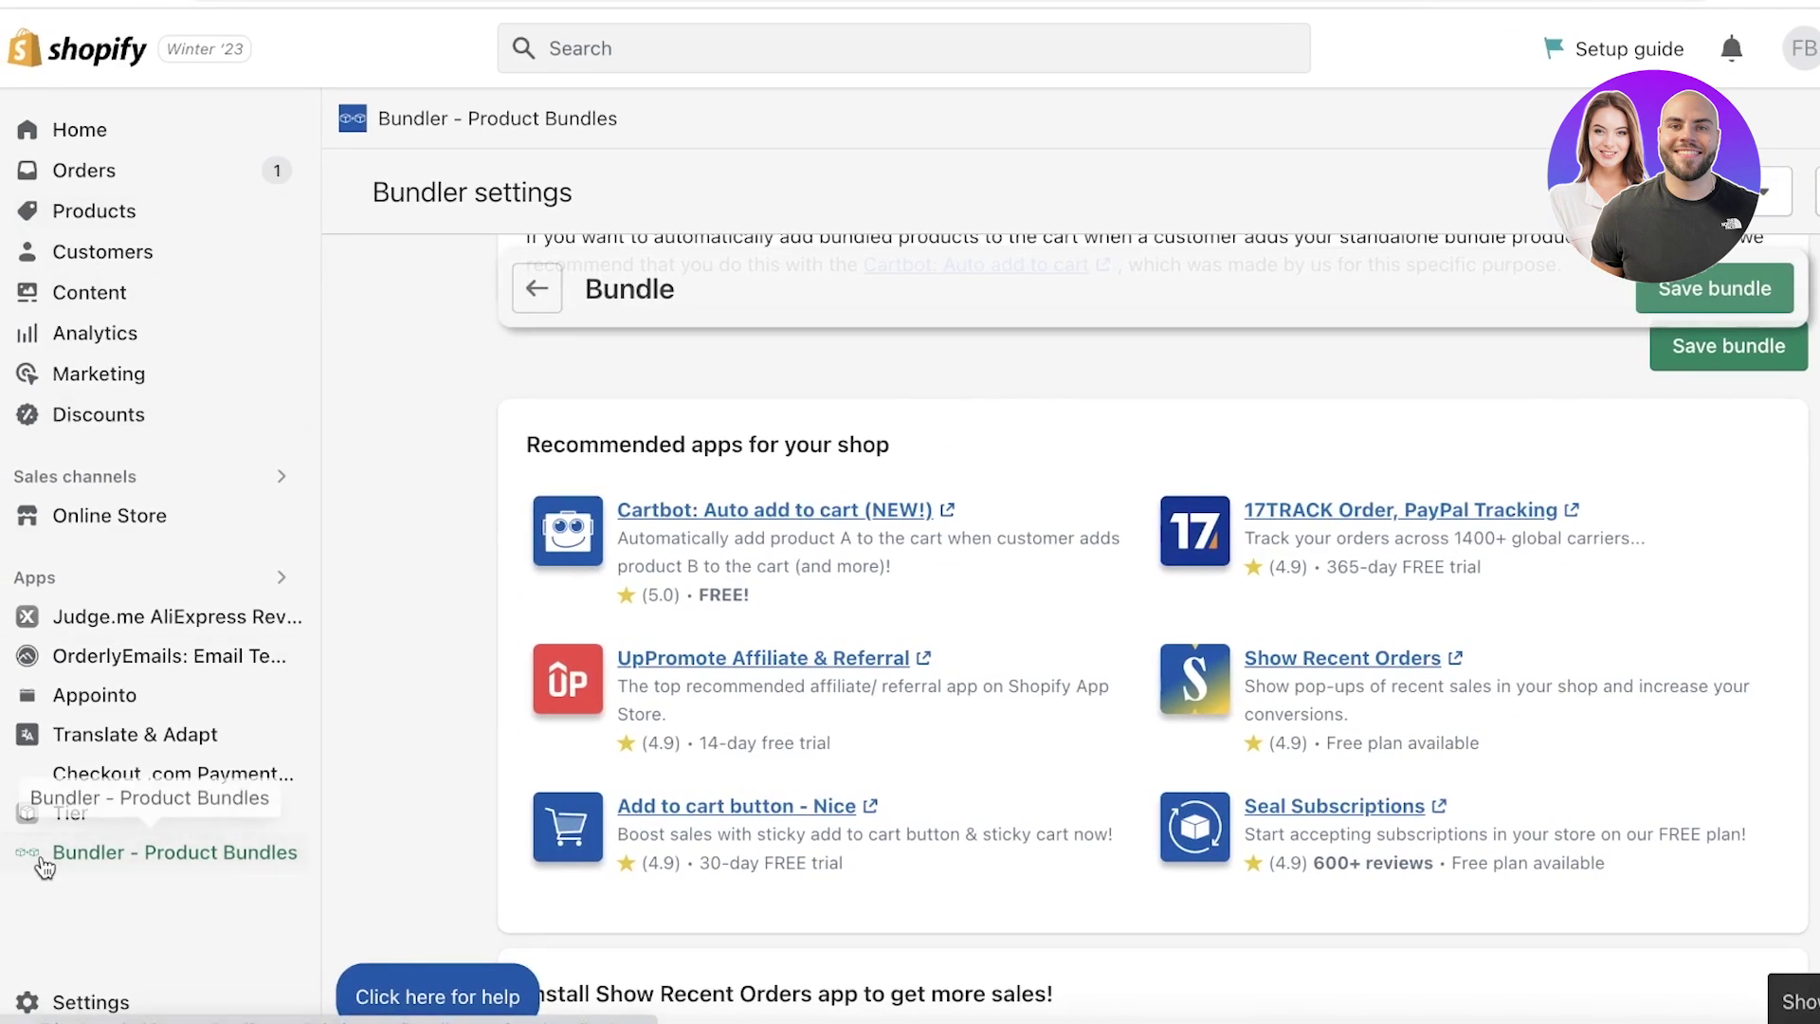
{"action": "left_click", "coordinate": [38, 858]}
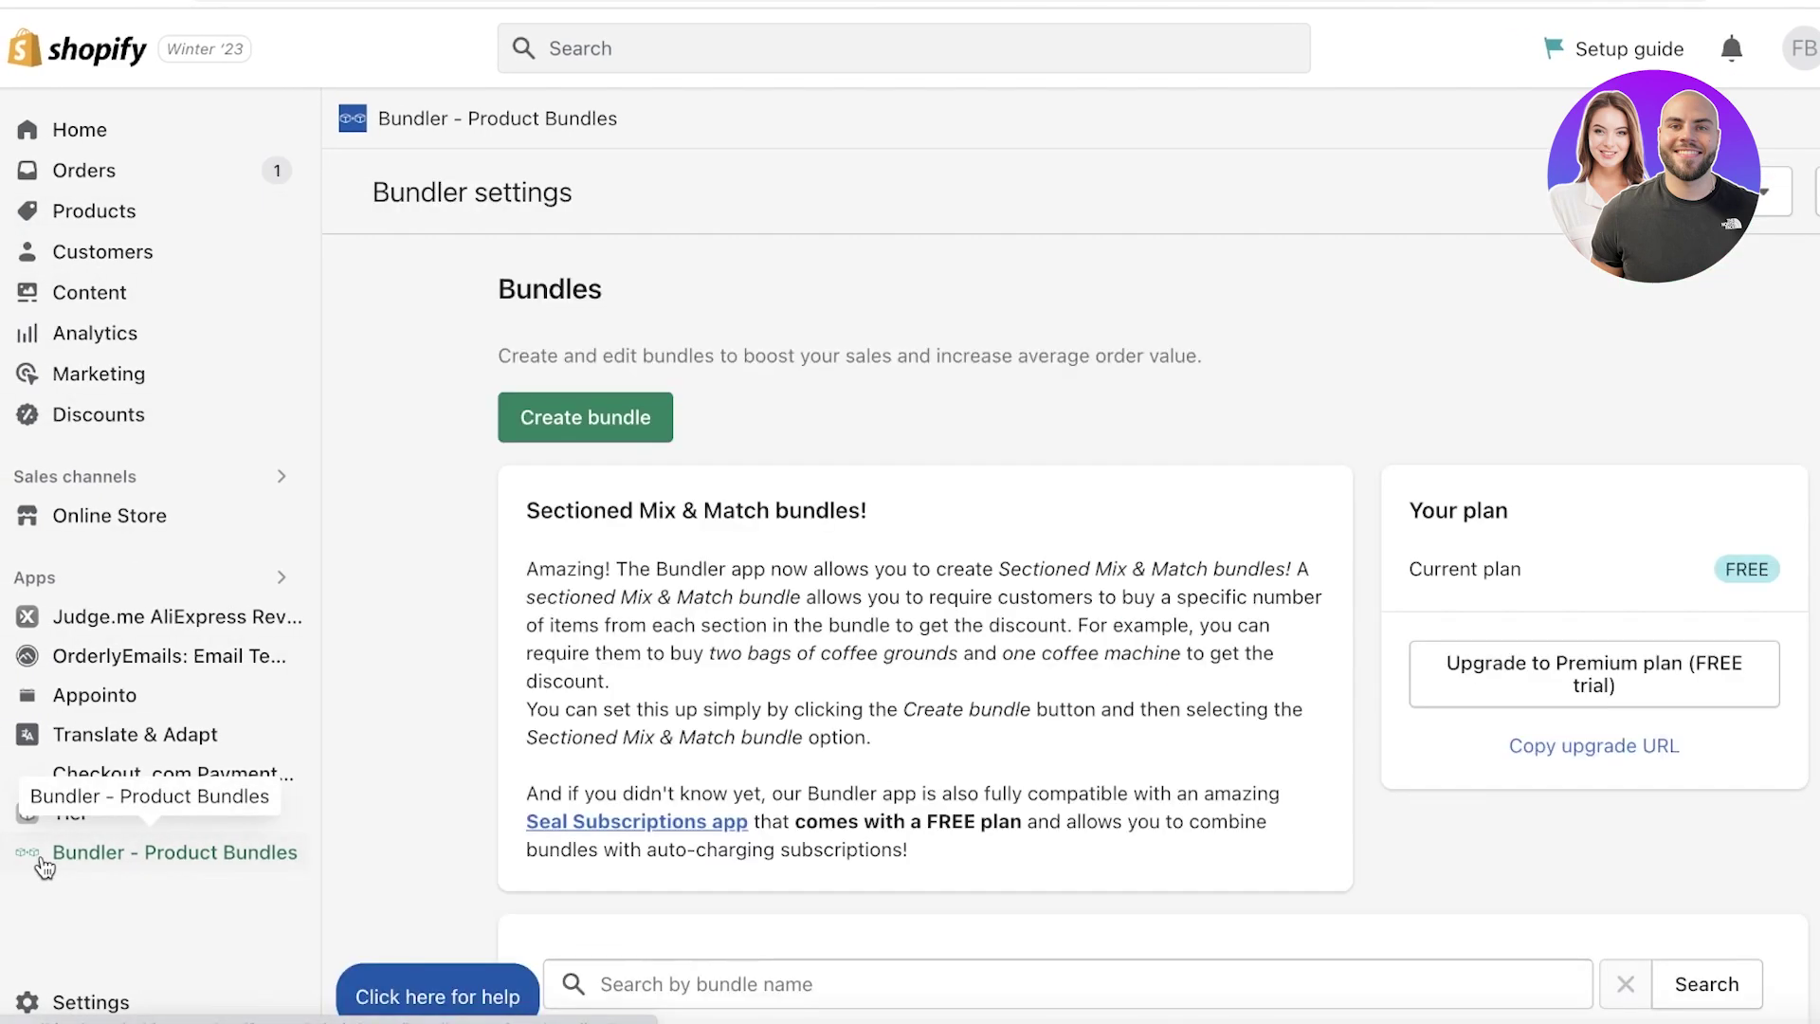
{"action": "left_click", "coordinate": [599, 417]}
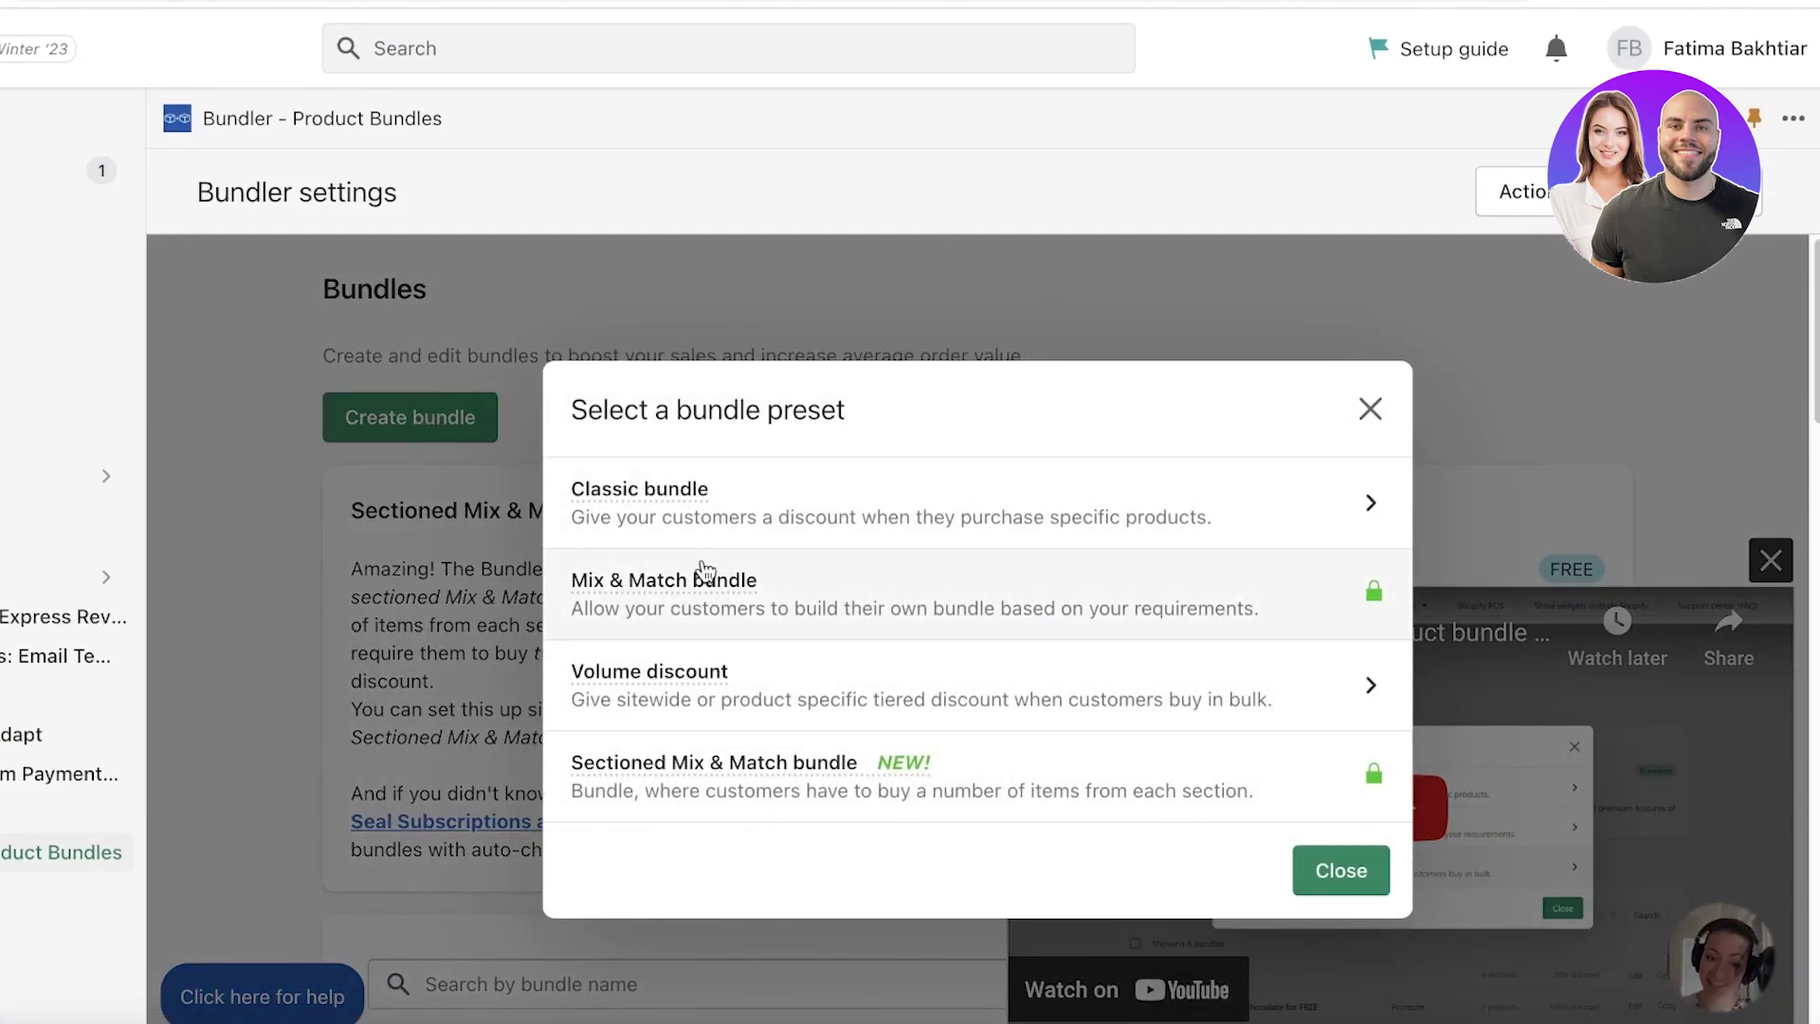
{"action": "left_click", "coordinate": [677, 677]}
{"action": "scroll", "coordinate": [677, 668], "scroll_direction": "down", "scroll_amount": 6}
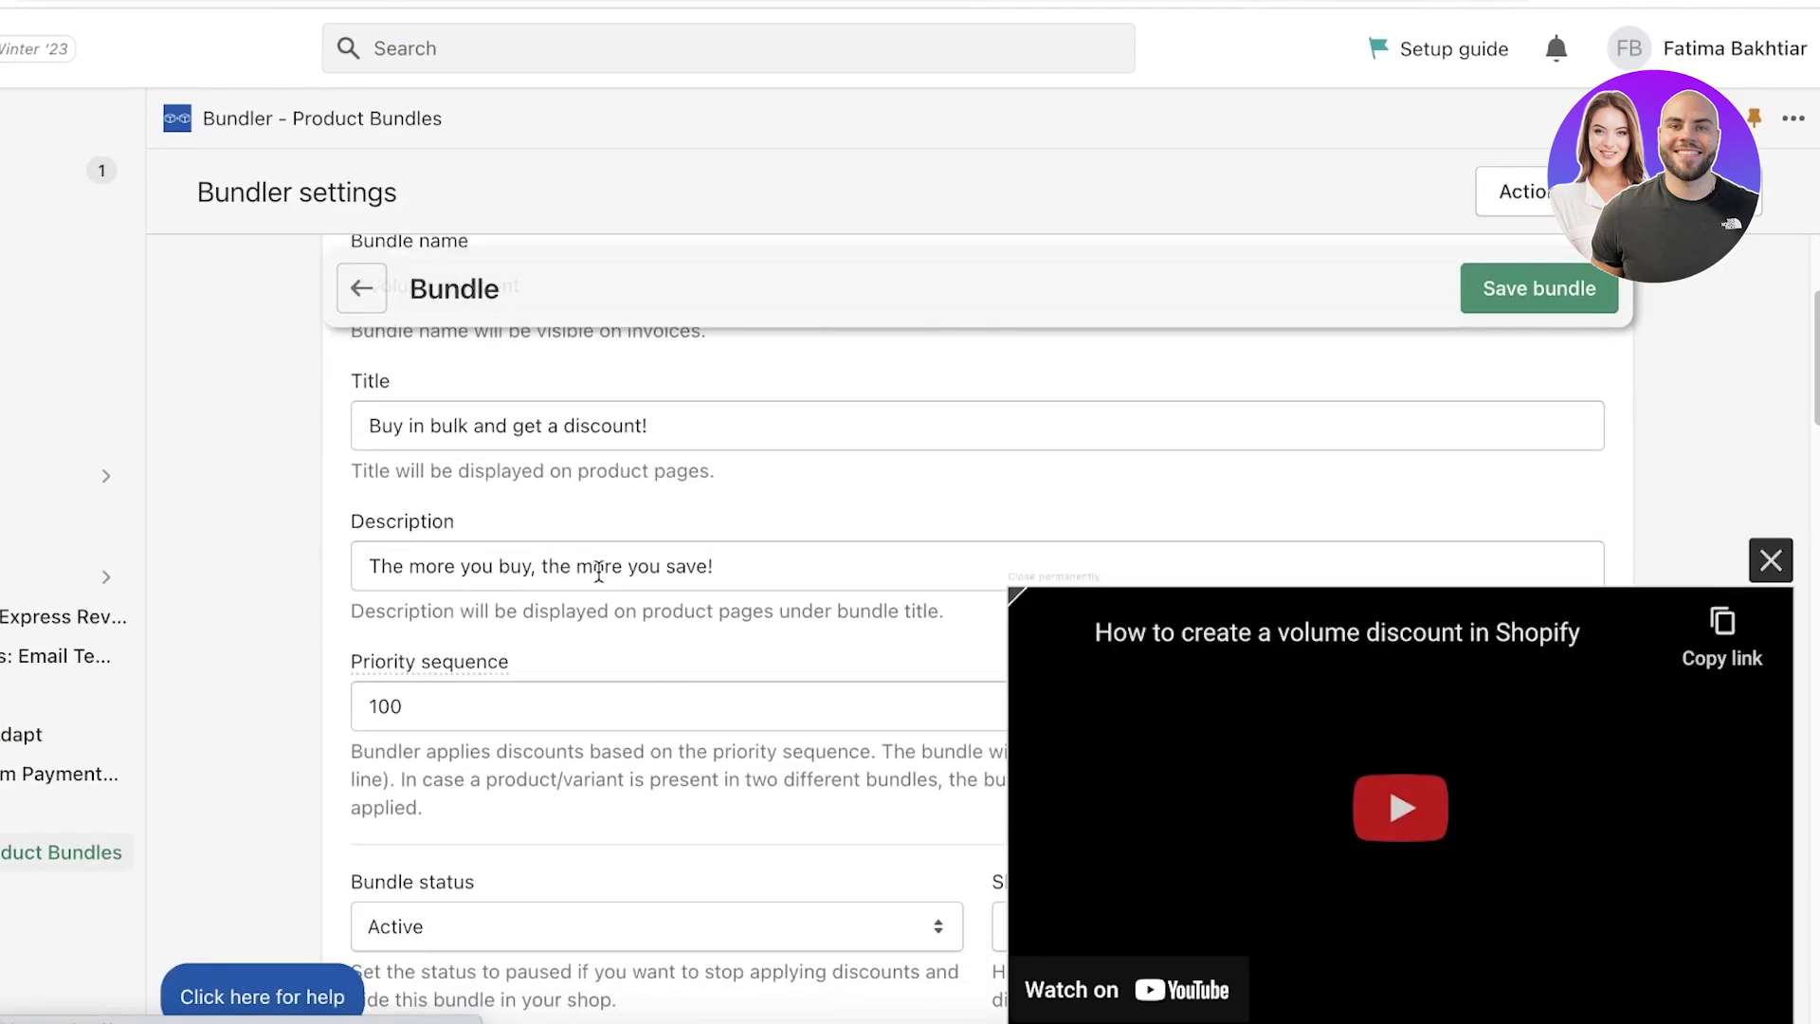
{"action": "scroll", "coordinate": [842, 451], "scroll_direction": "down", "scroll_amount": 20}
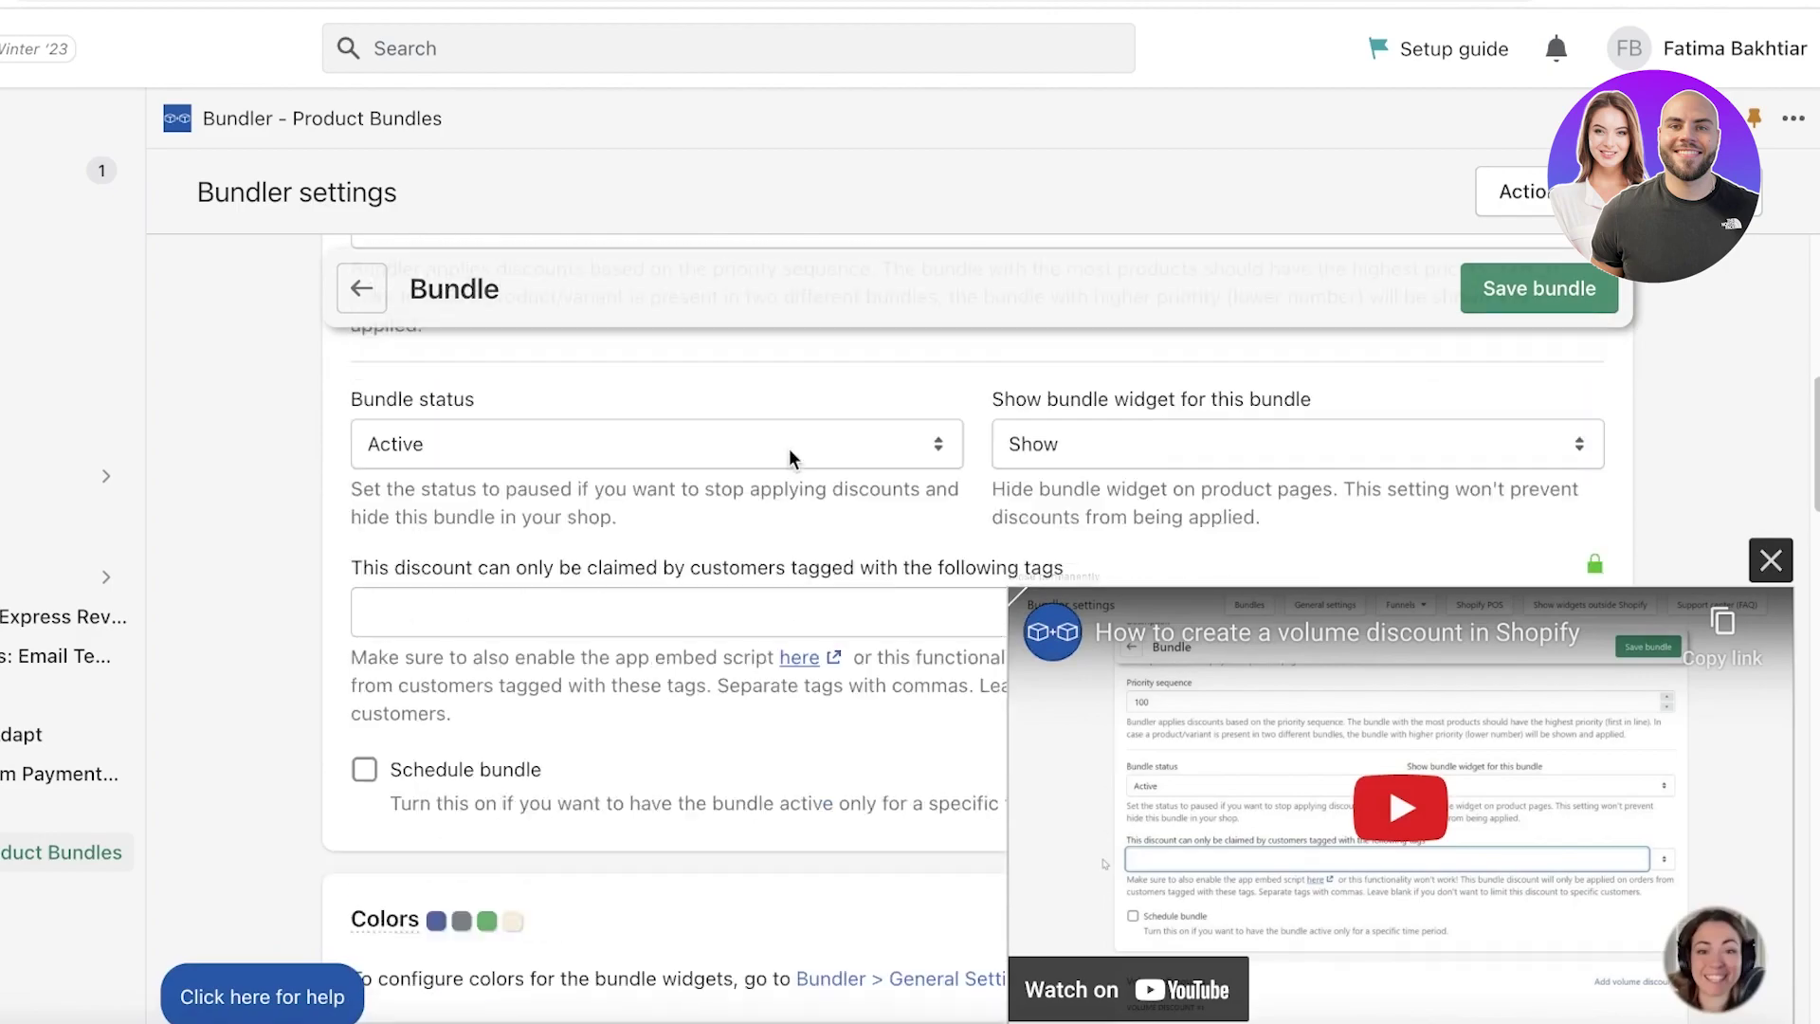
{"action": "scroll", "coordinate": [1602, 403], "scroll_direction": "up", "scroll_amount": 10}
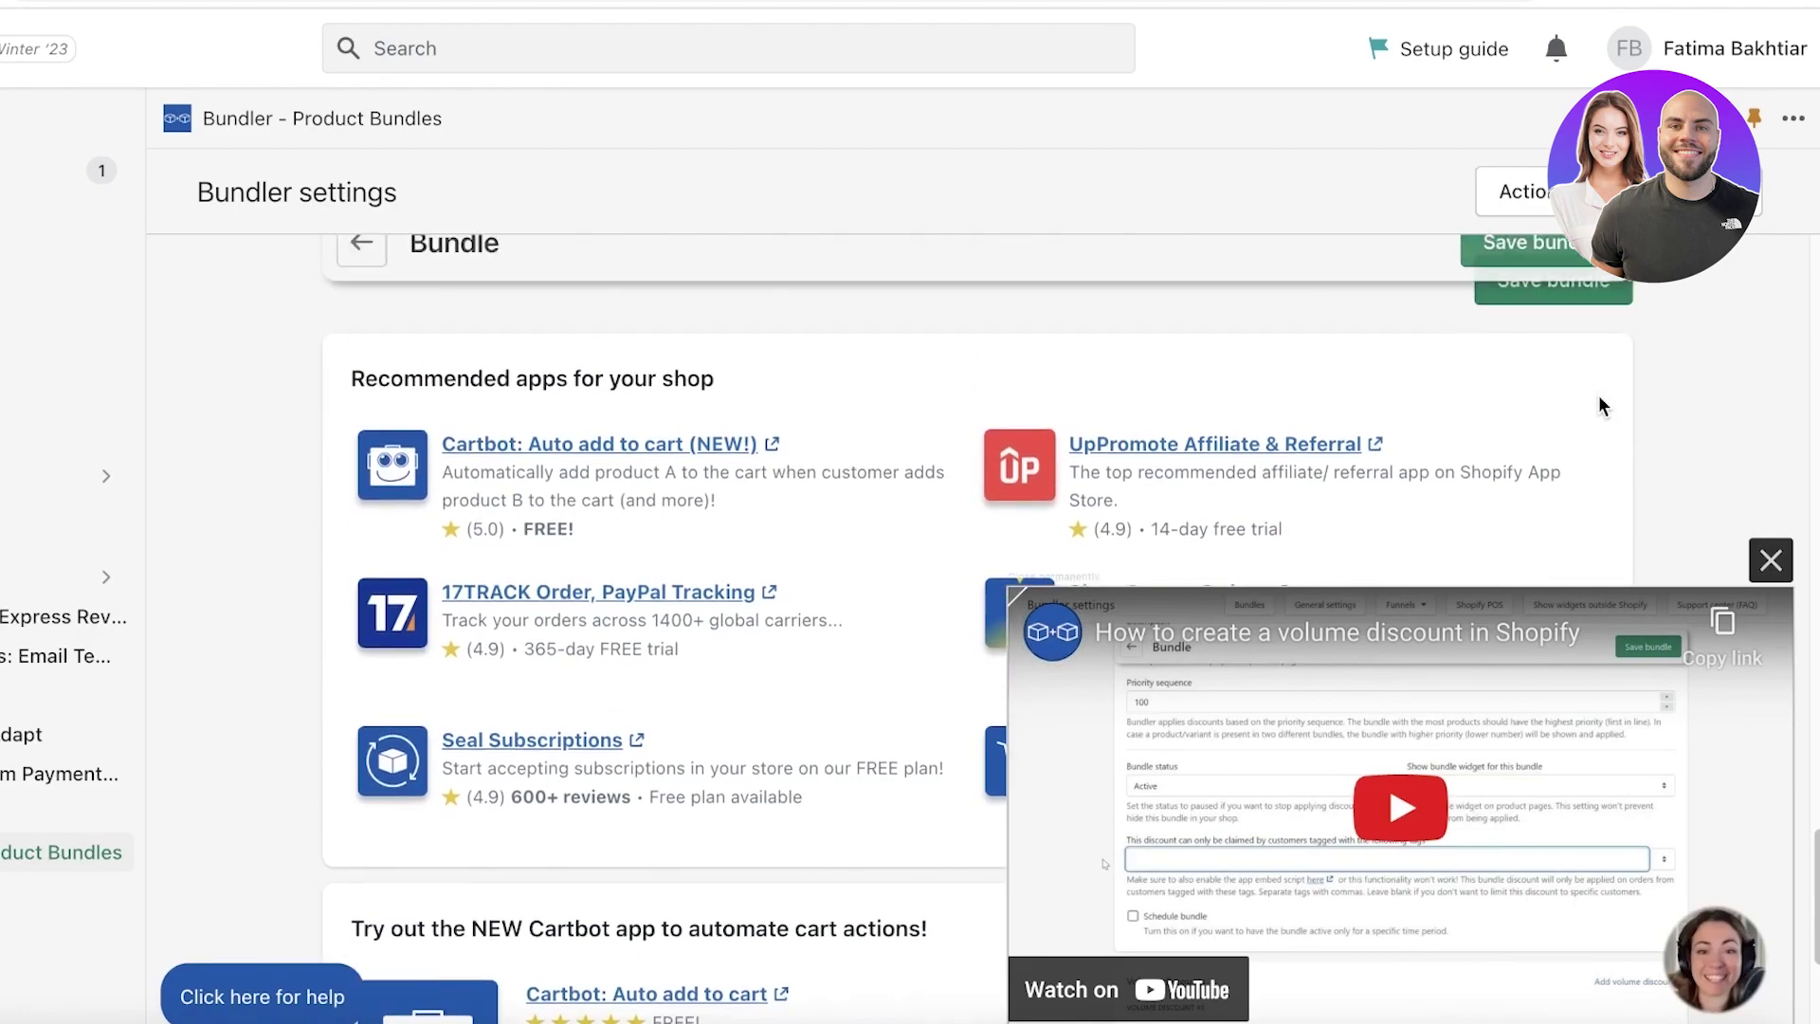
{"action": "left_click", "coordinate": [1769, 559]}
{"action": "scroll", "coordinate": [1719, 455], "scroll_direction": "up", "scroll_amount": 10}
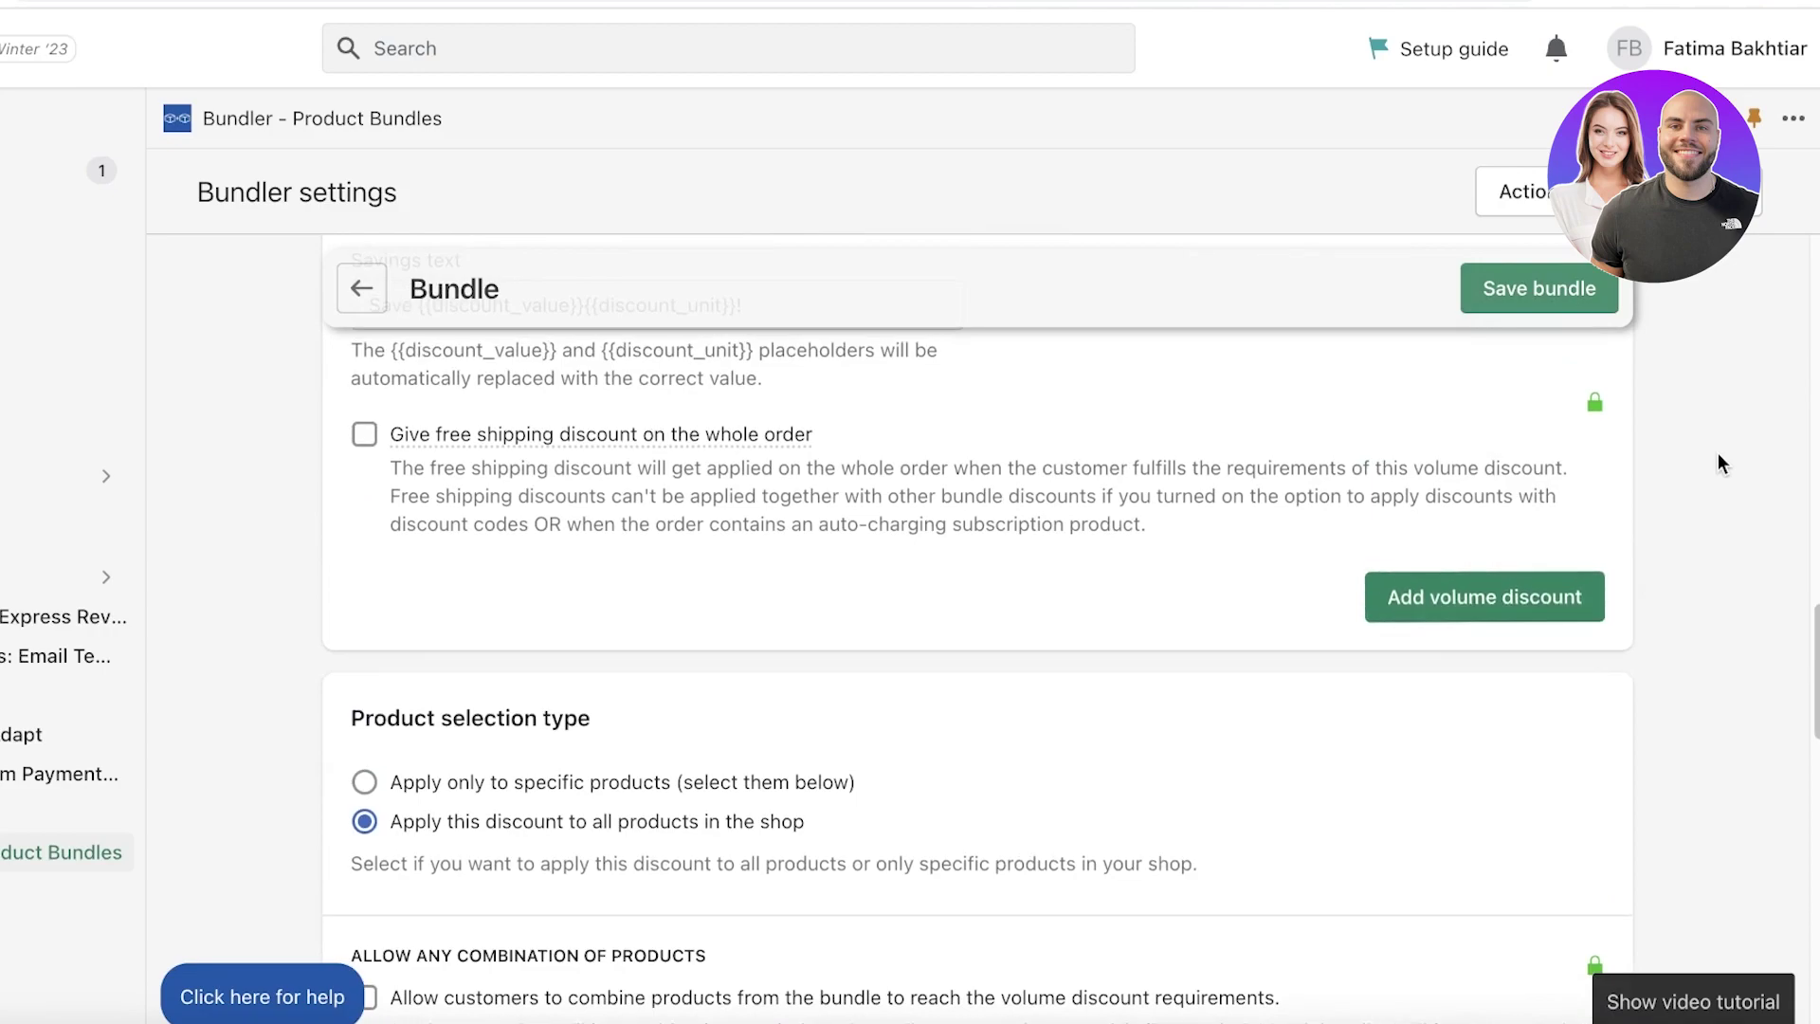
{"action": "scroll", "coordinate": [1718, 452], "scroll_direction": "up", "scroll_amount": 3}
{"action": "scroll", "coordinate": [1718, 452], "scroll_direction": "down", "scroll_amount": 3}
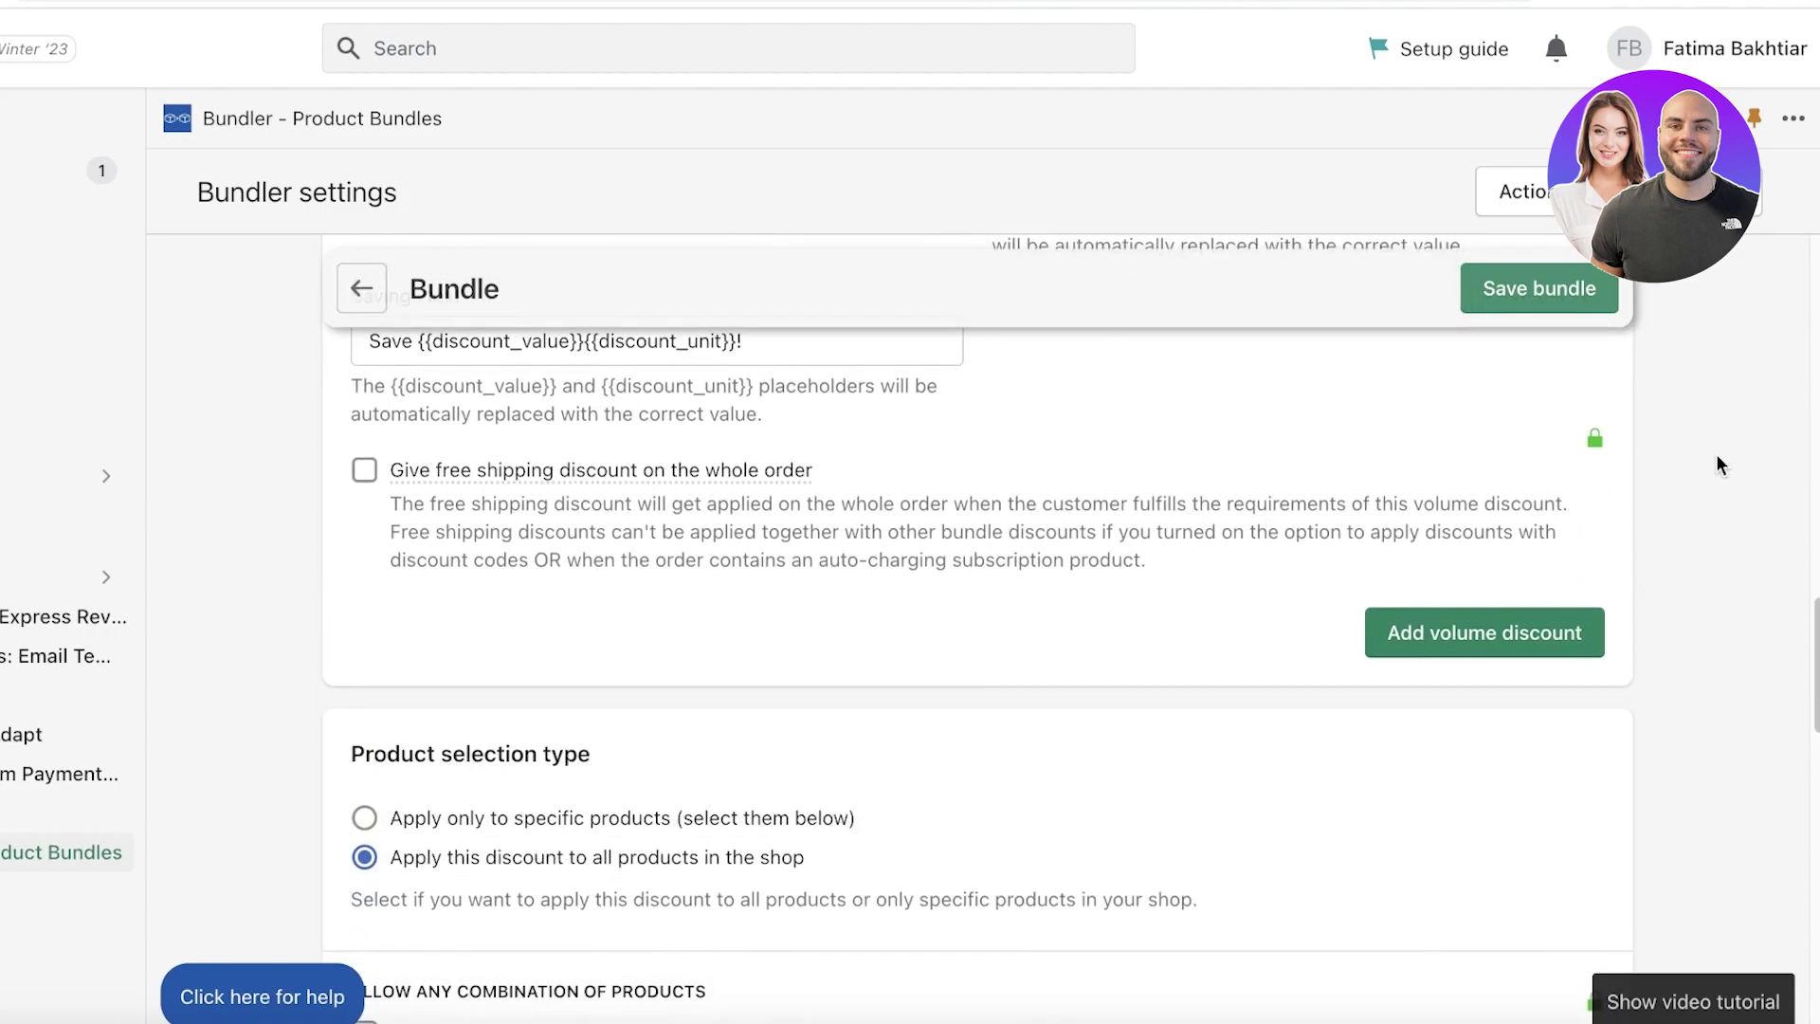
{"action": "scroll", "coordinate": [1717, 455], "scroll_direction": "down", "scroll_amount": 3}
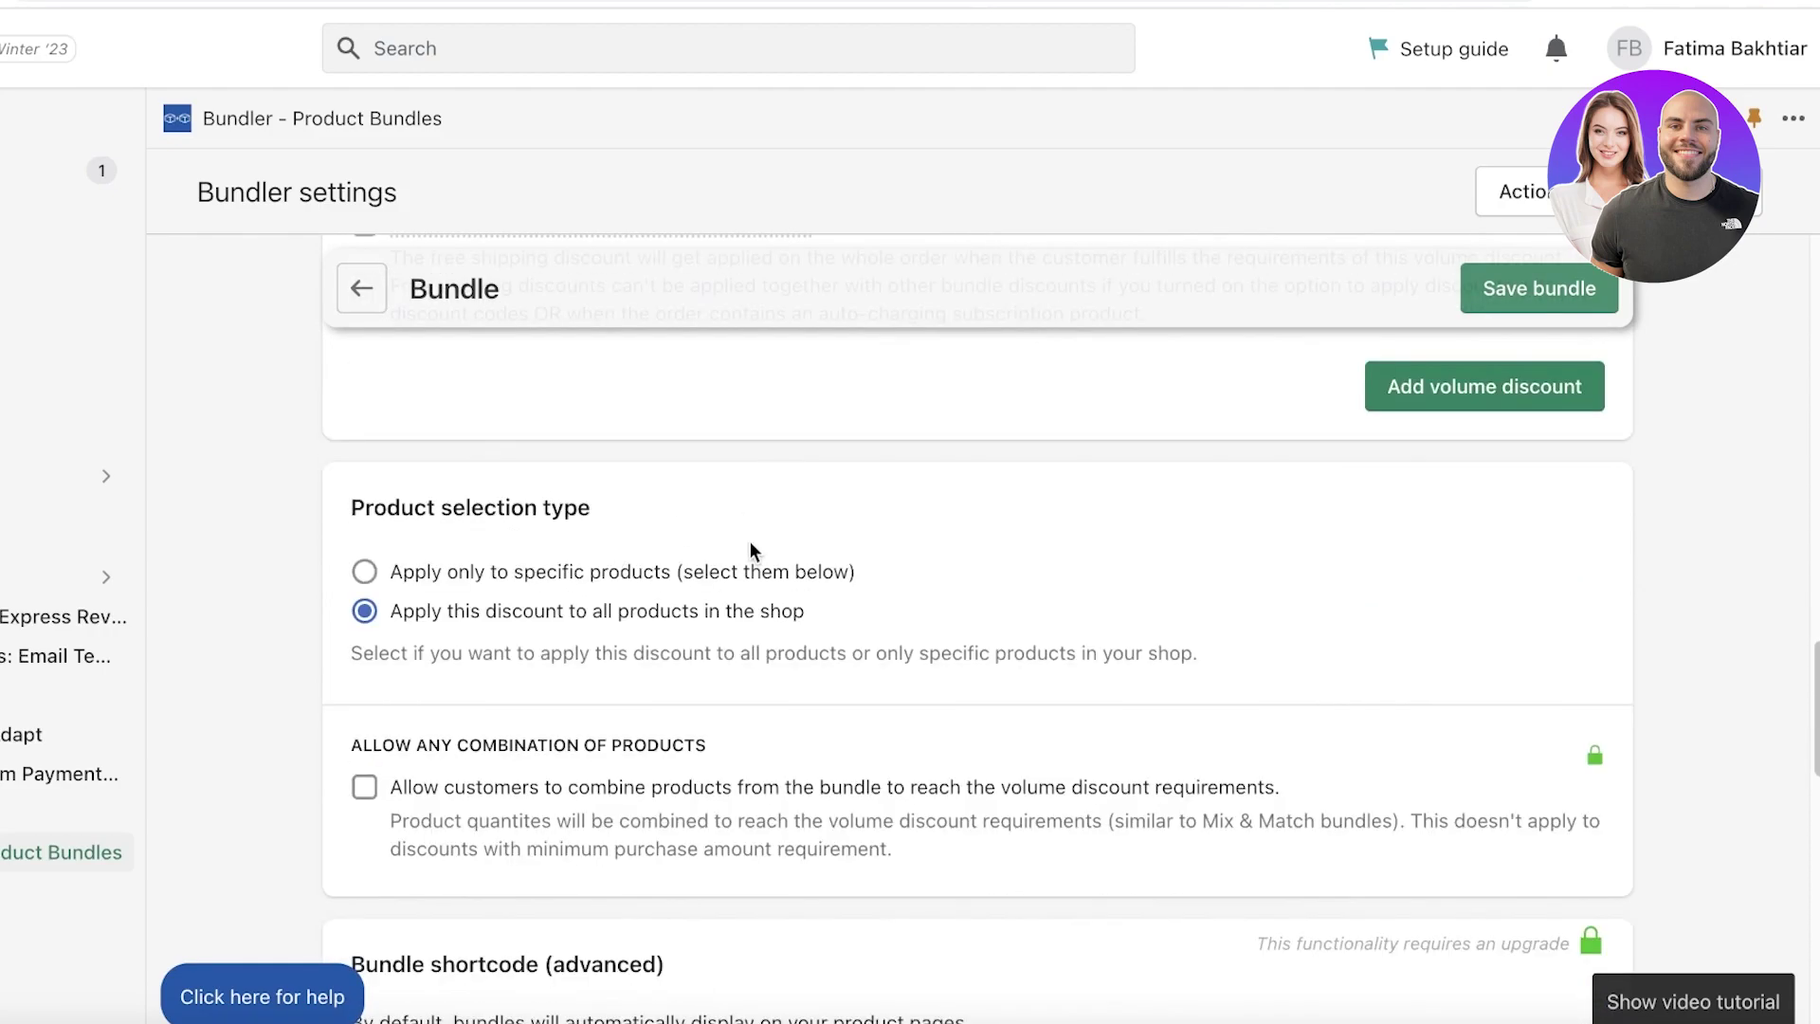
{"action": "left_click", "coordinate": [687, 576]}
{"action": "left_click", "coordinate": [670, 621]}
{"action": "scroll", "coordinate": [850, 581], "scroll_direction": "up", "scroll_amount": 4}
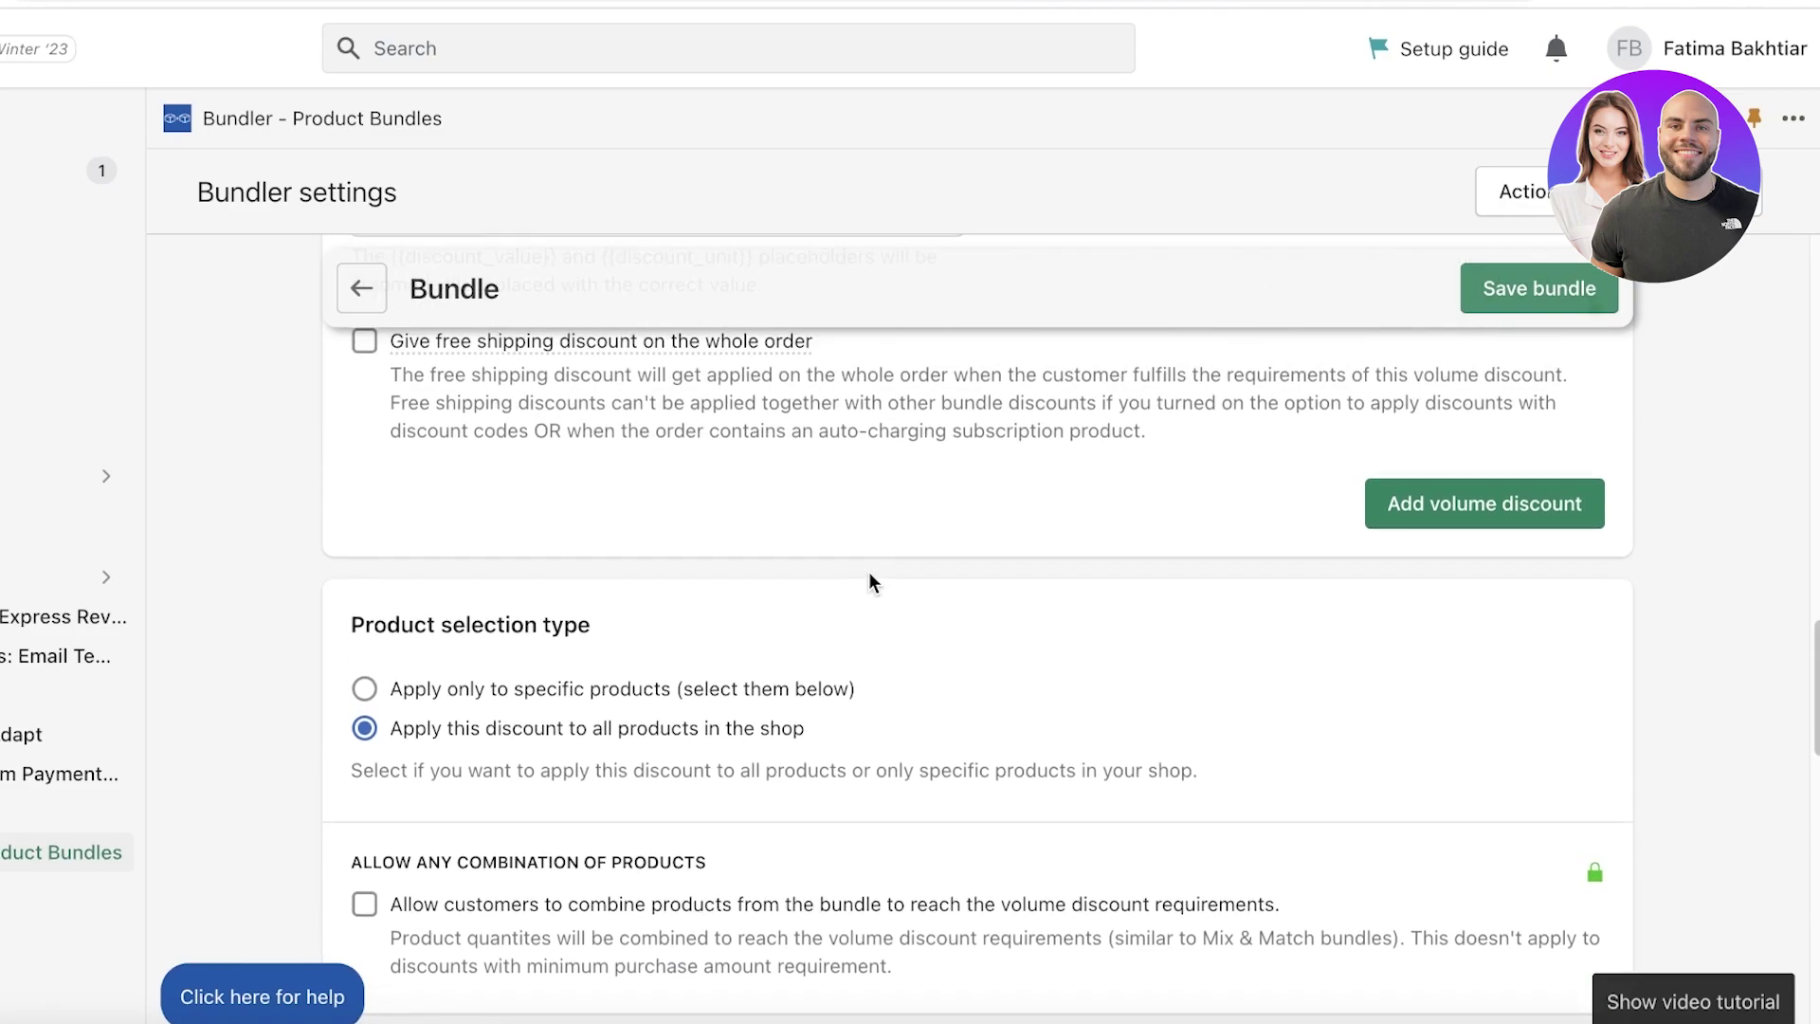
{"action": "scroll", "coordinate": [1401, 642], "scroll_direction": "up", "scroll_amount": 7}
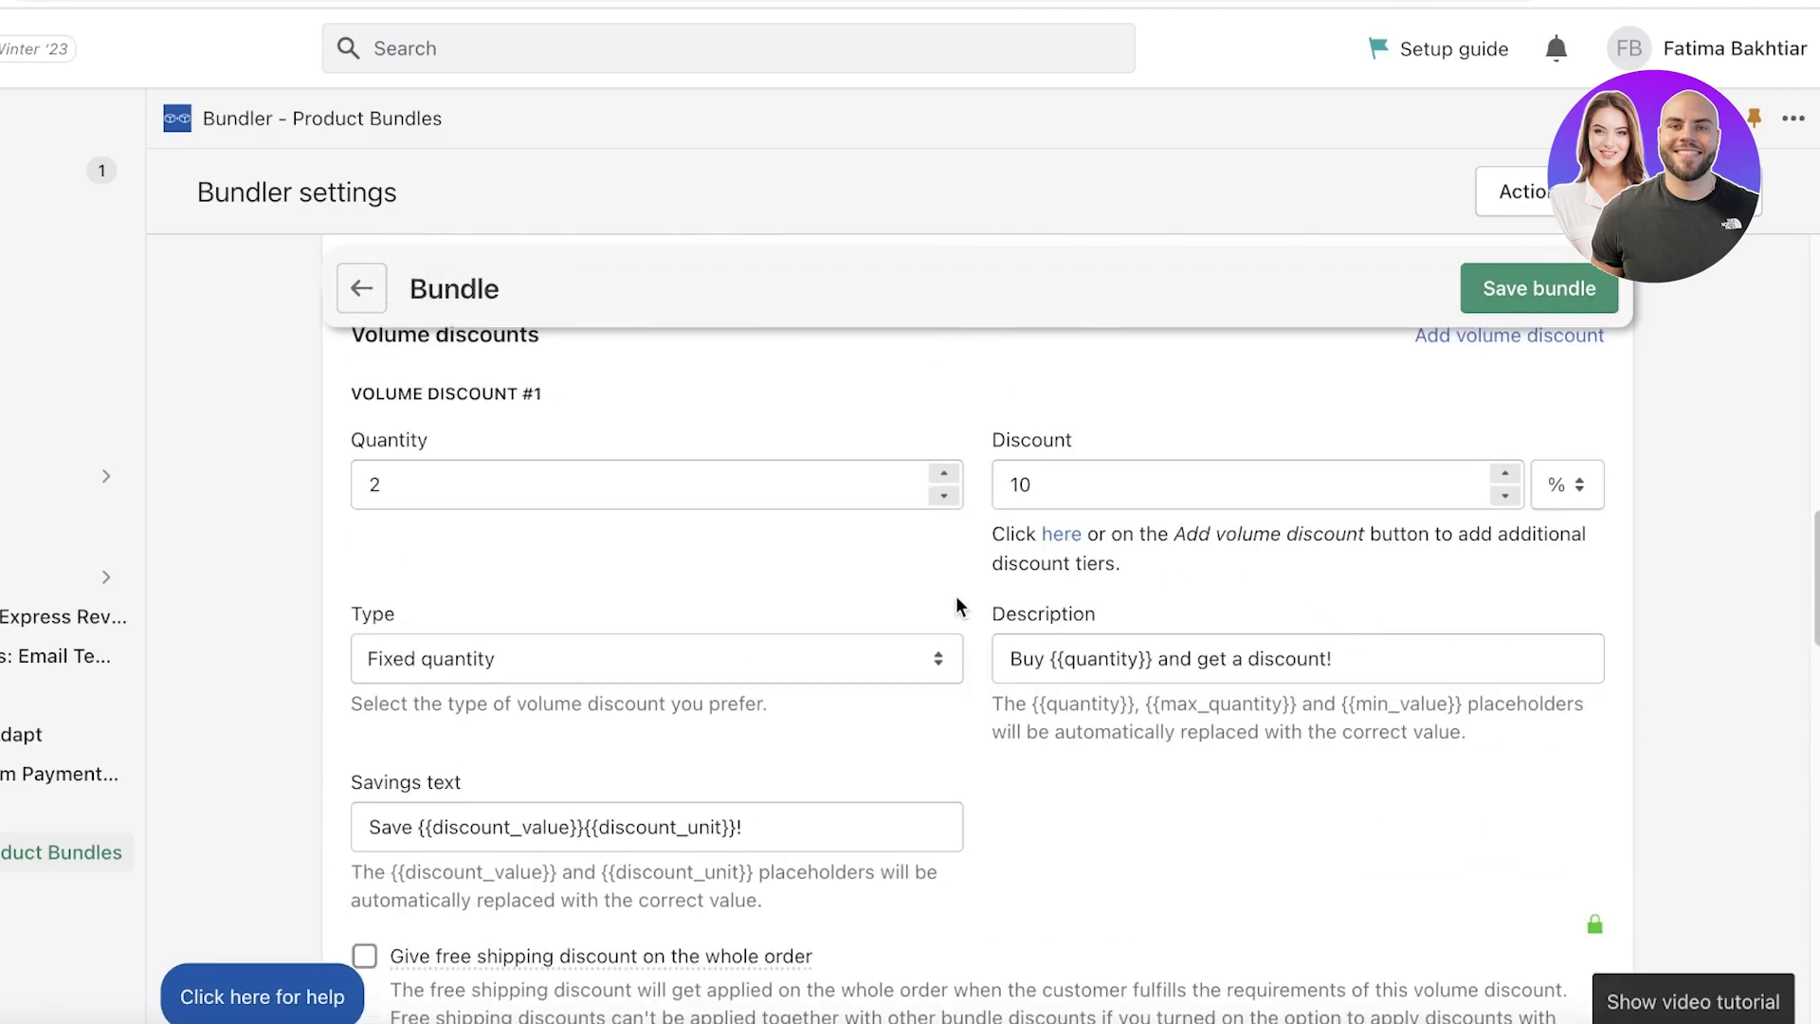
Set volume discount tier #1 to quantity 19 at 70% off
{"action": "left_click", "coordinate": [555, 720]}
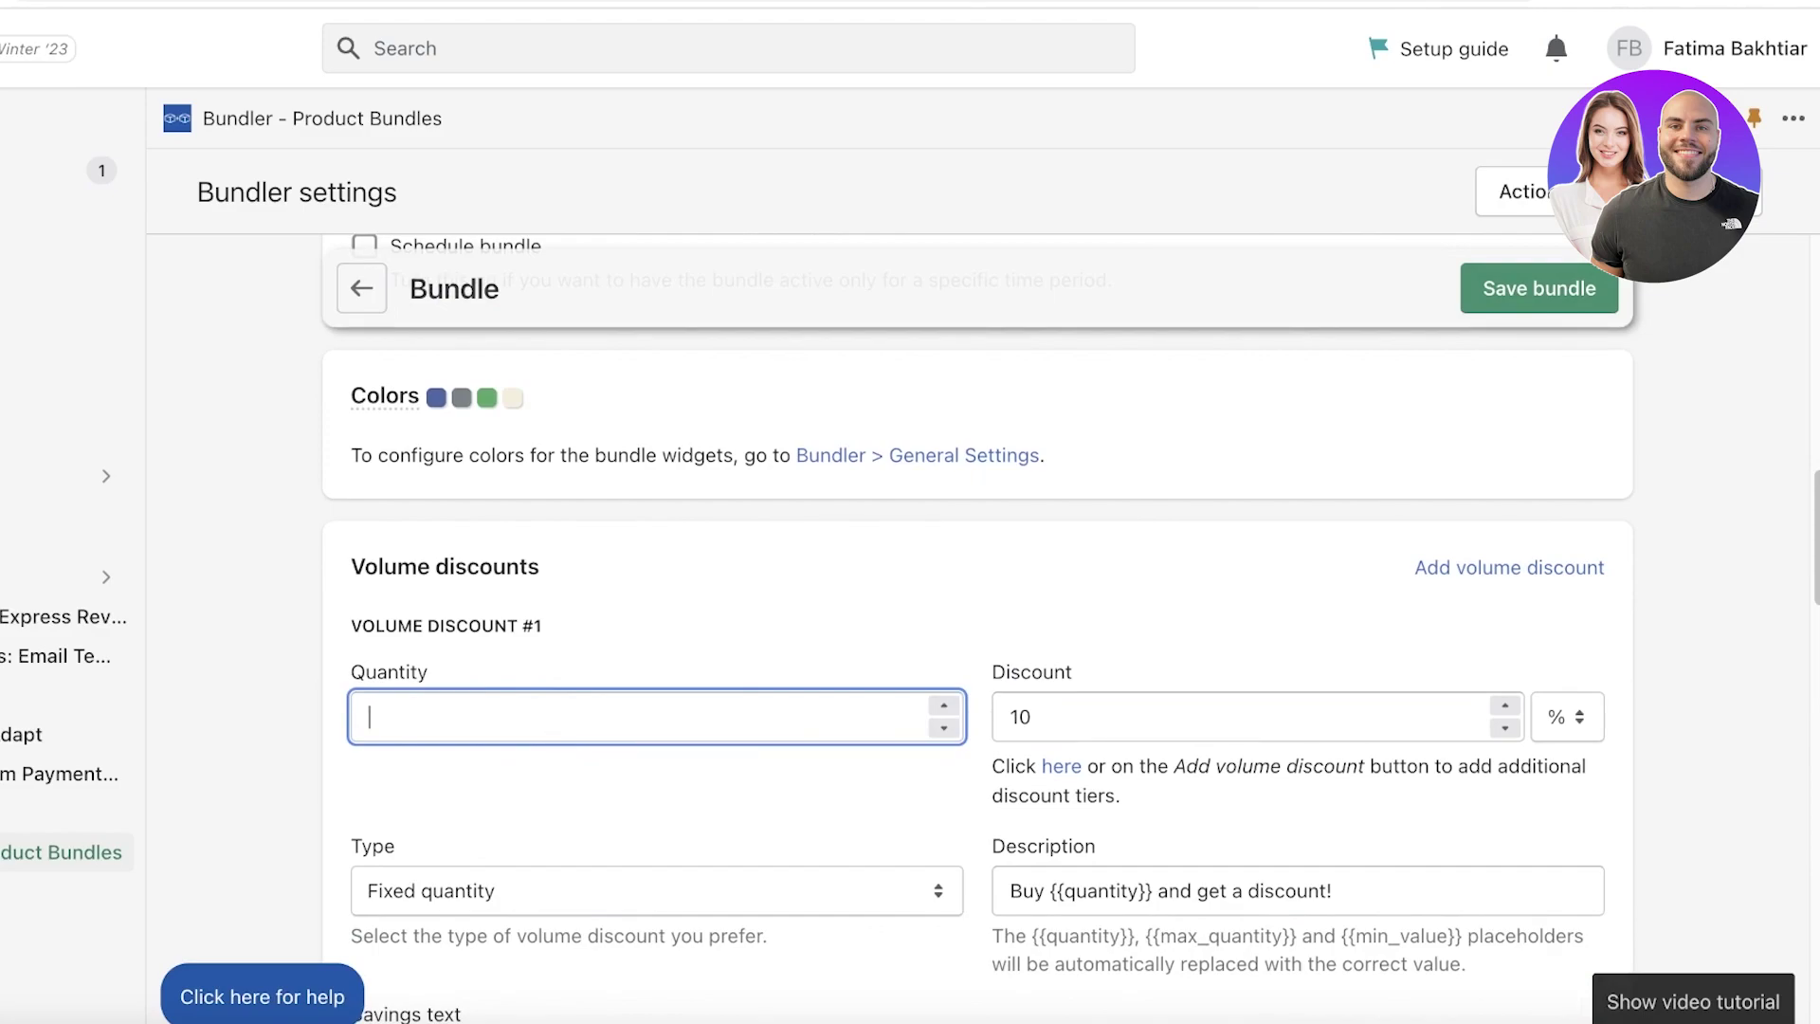
{"action": "left_click", "coordinate": [1170, 738]}
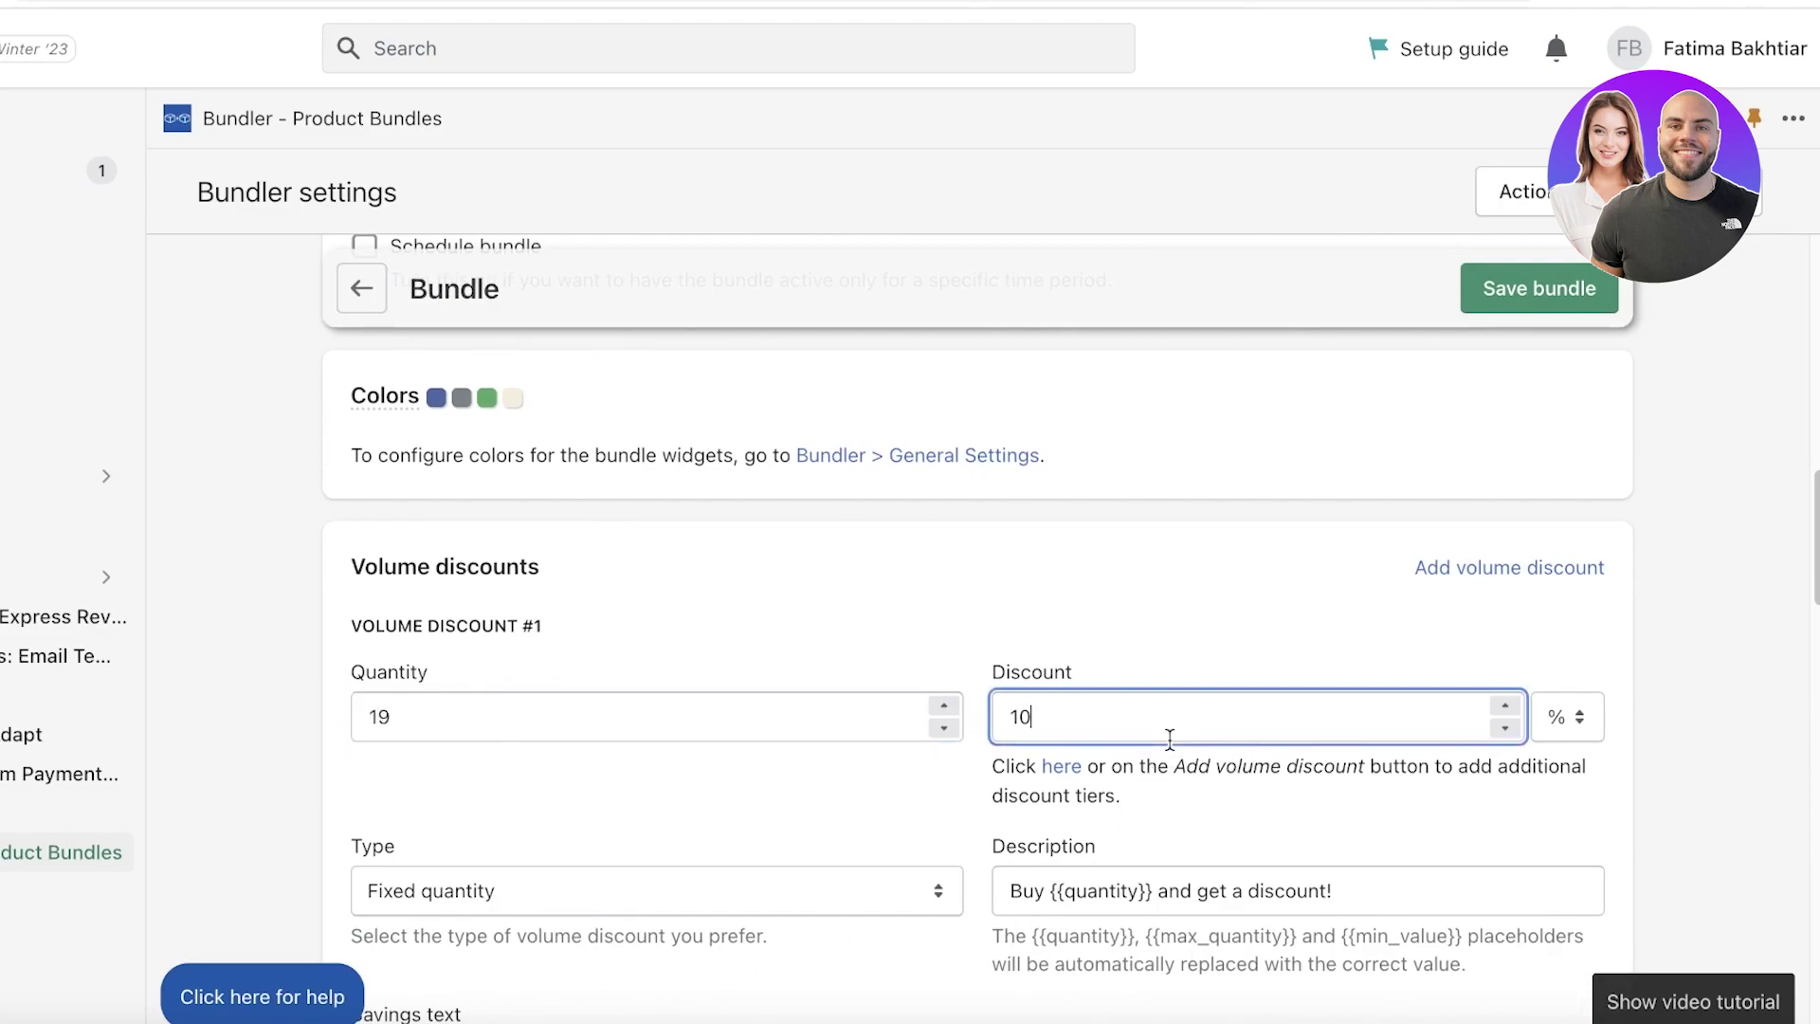
{"action": "left_click", "coordinate": [1249, 667]}
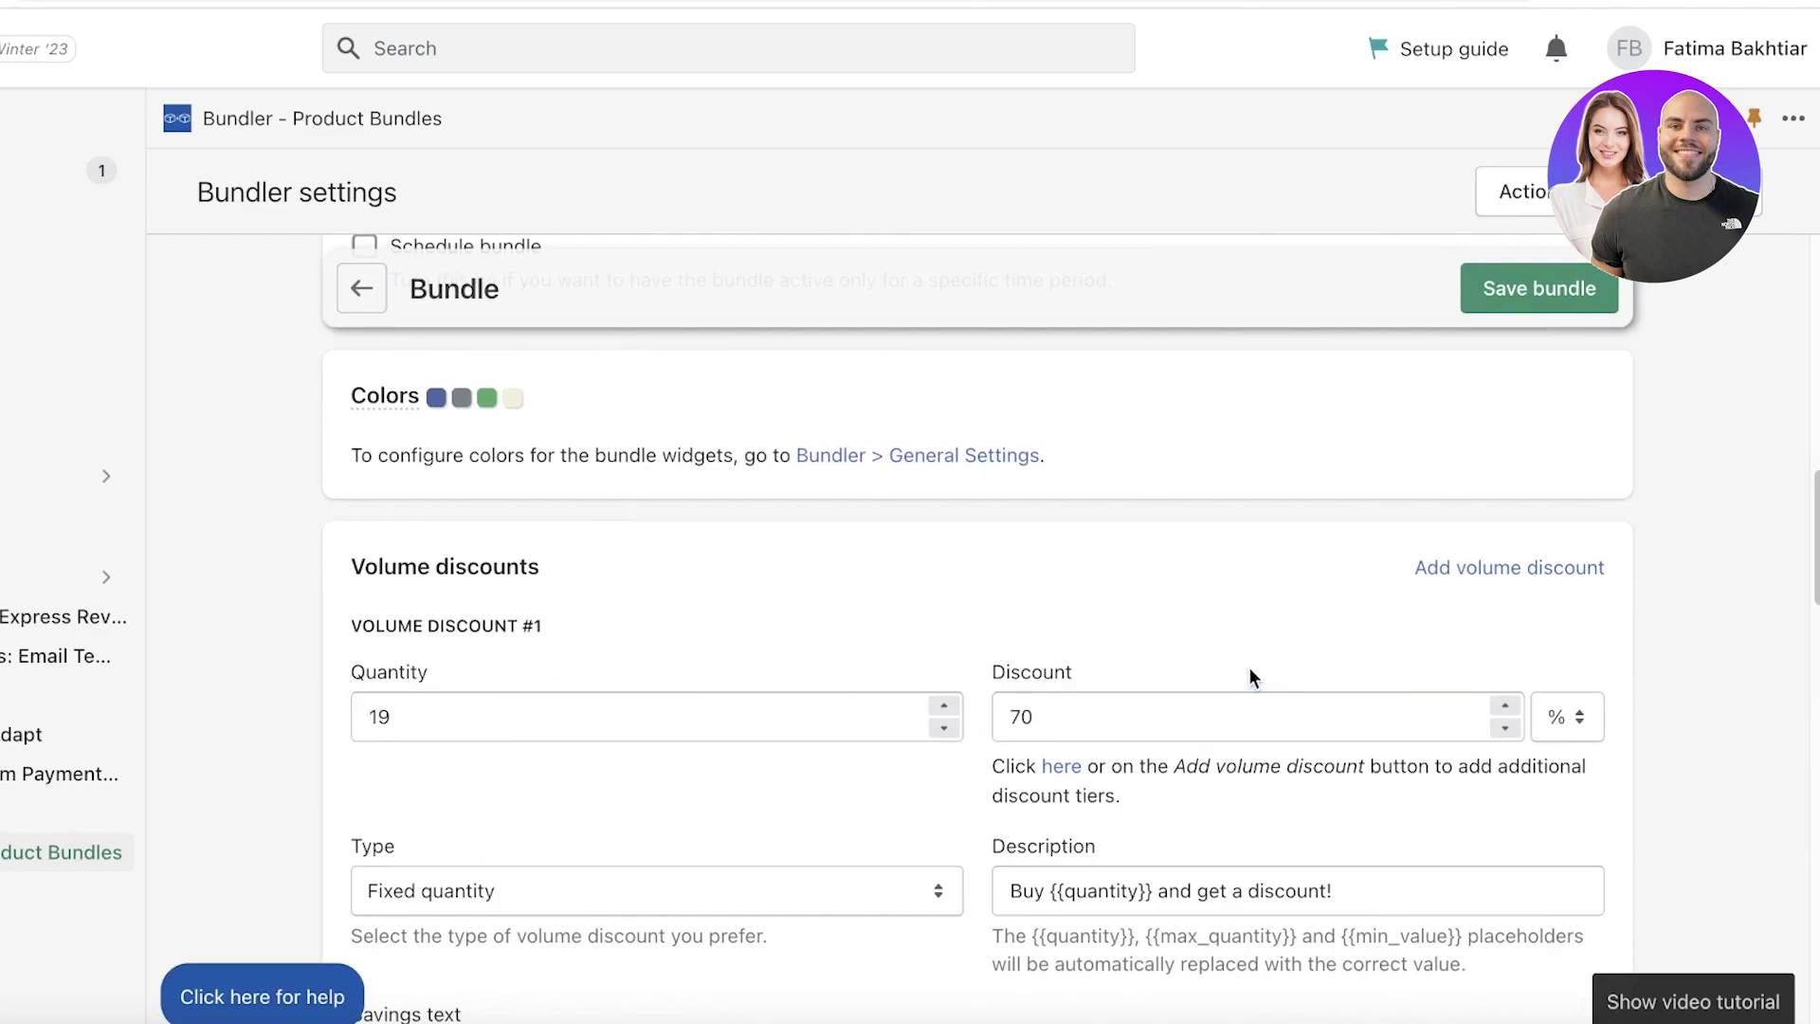
{"action": "scroll", "coordinate": [1249, 668], "scroll_direction": "down", "scroll_amount": 7}
Add tier #2 with quantity 9 and a 60% discount
{"action": "left_click", "coordinate": [1485, 708]}
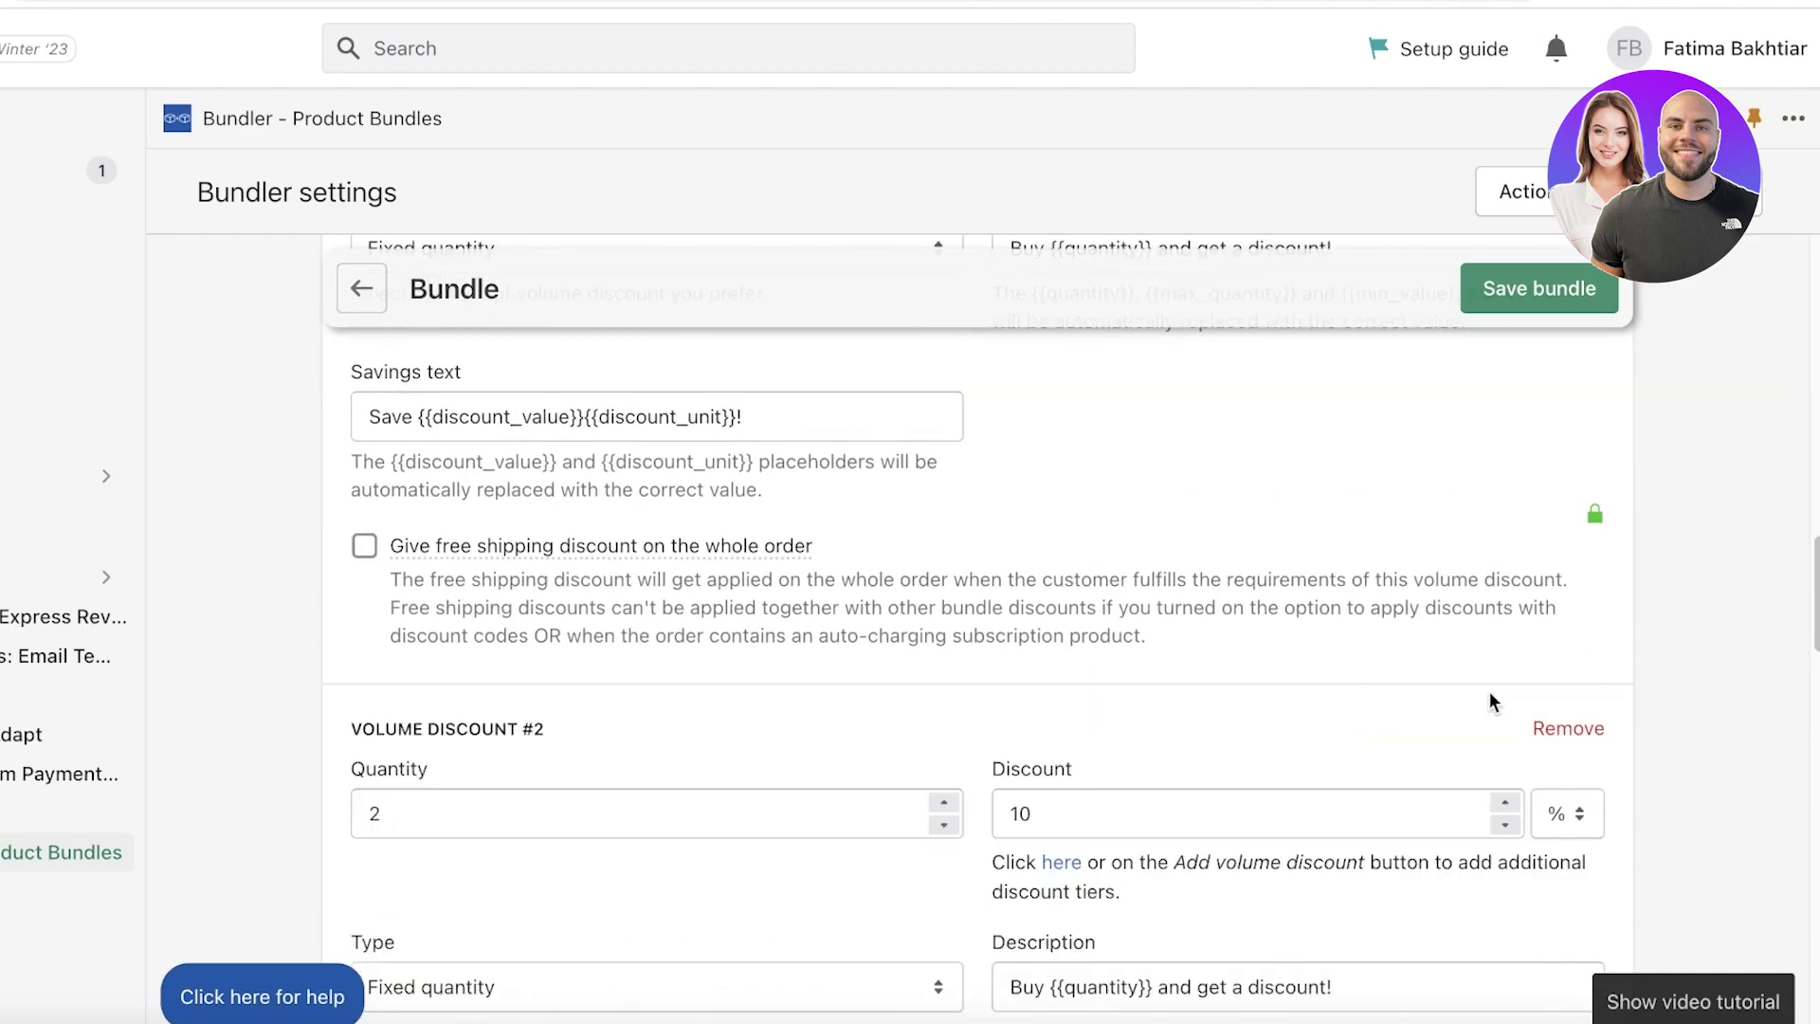
{"action": "scroll", "coordinate": [1490, 688], "scroll_direction": "down", "scroll_amount": 1}
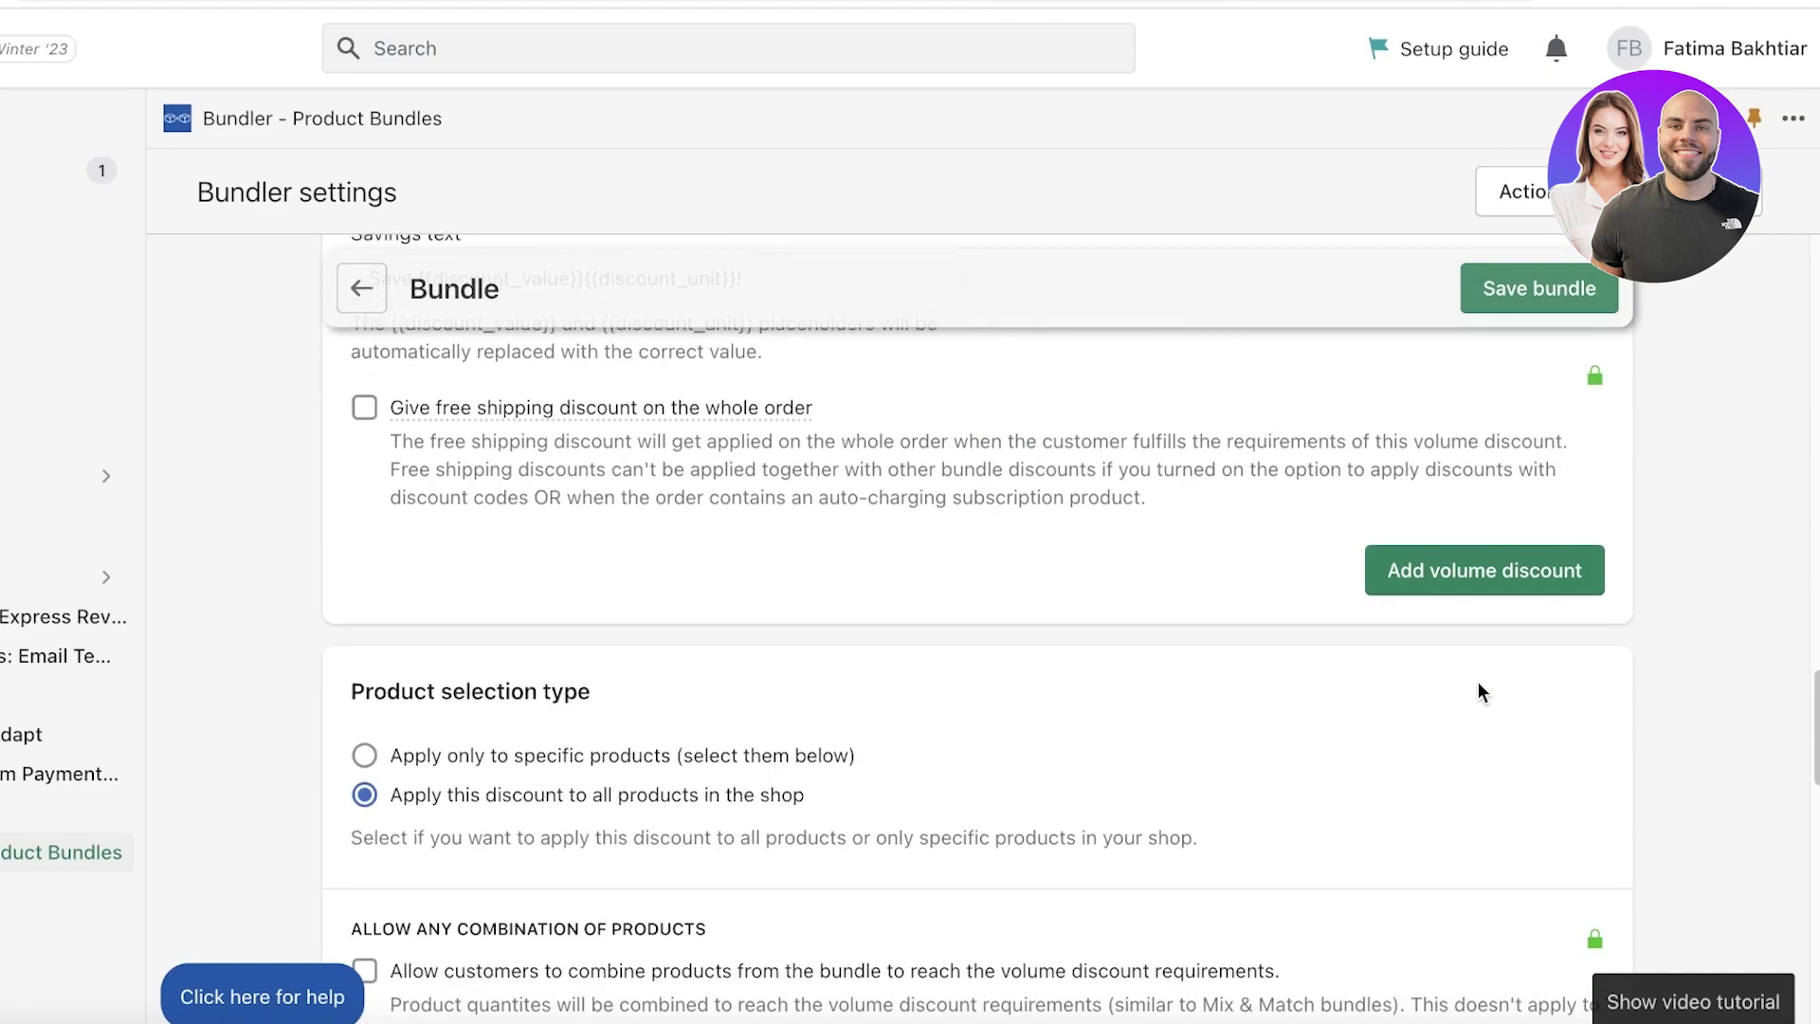
{"action": "scroll", "coordinate": [1477, 681], "scroll_direction": "up", "scroll_amount": 3}
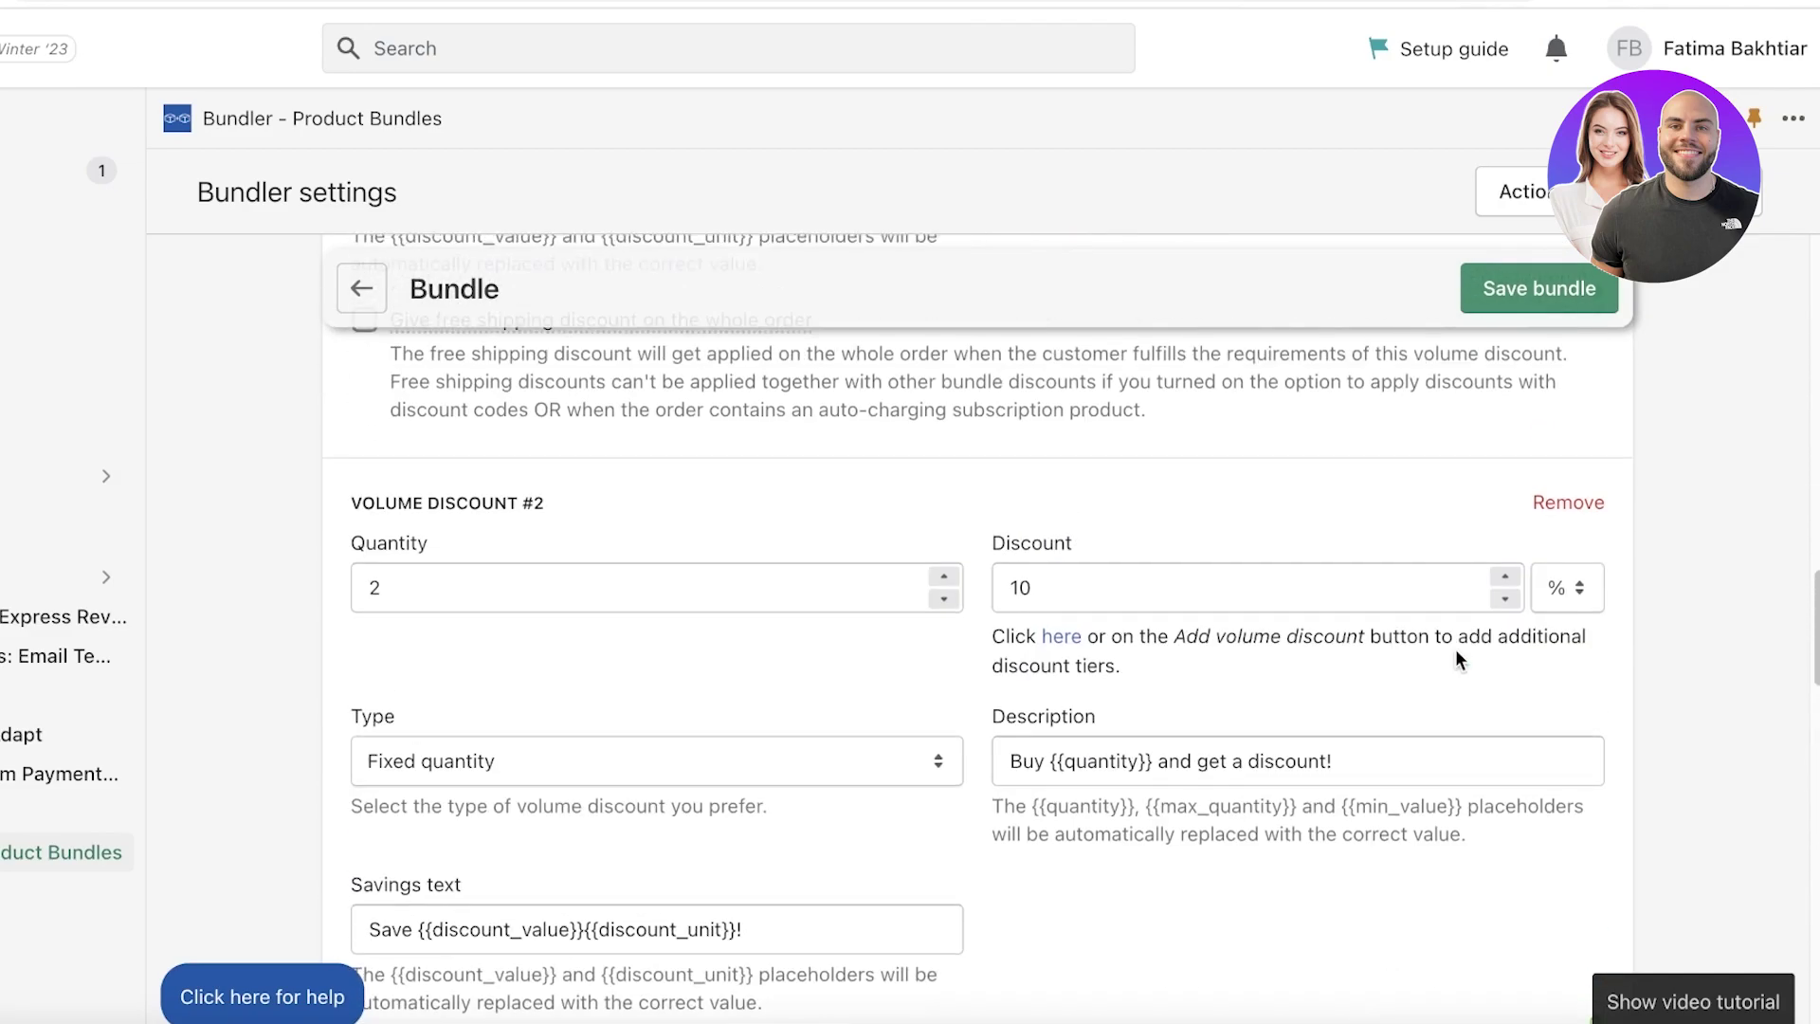
{"action": "scroll", "coordinate": [1258, 656], "scroll_direction": "up", "scroll_amount": 5}
{"action": "scroll", "coordinate": [1257, 656], "scroll_direction": "down", "scroll_amount": 3}
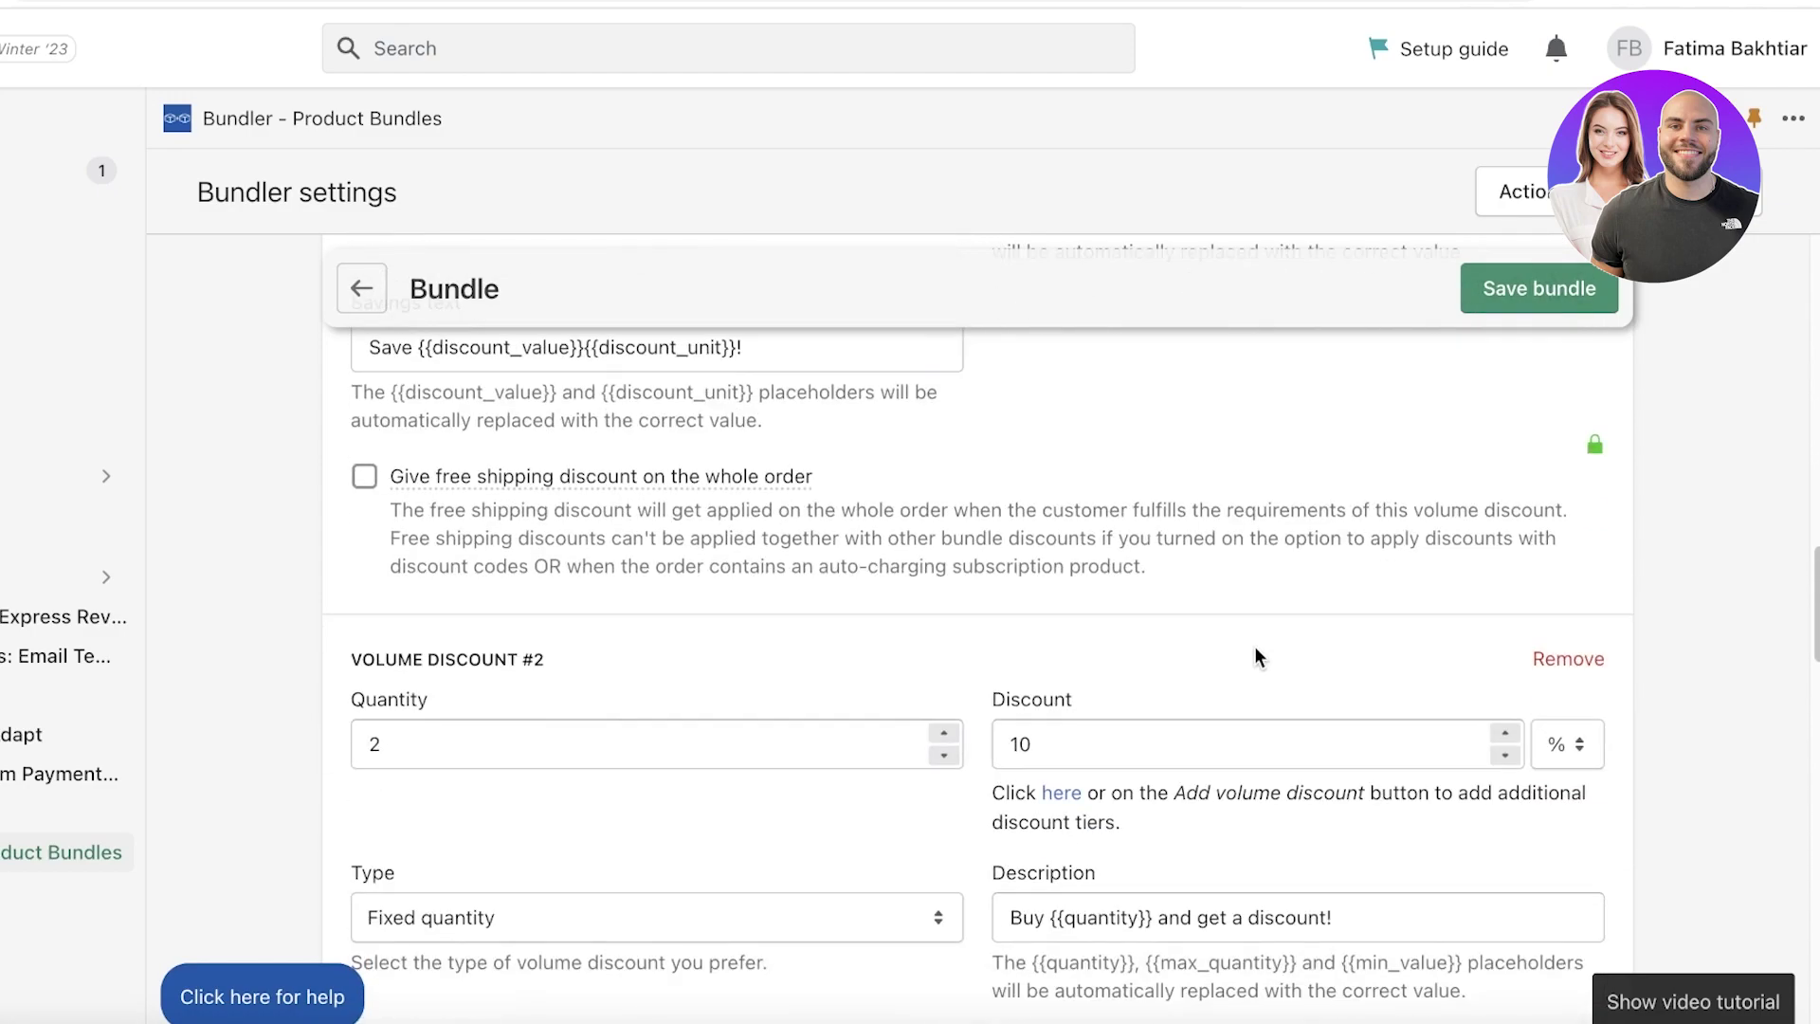
{"action": "scroll", "coordinate": [1257, 655], "scroll_direction": "up", "scroll_amount": 4}
{"action": "scroll", "coordinate": [1257, 656], "scroll_direction": "down", "scroll_amount": 4}
{"action": "scroll", "coordinate": [1251, 644], "scroll_direction": "up", "scroll_amount": 1}
{"action": "scroll", "coordinate": [563, 838], "scroll_direction": "up", "scroll_amount": 3}
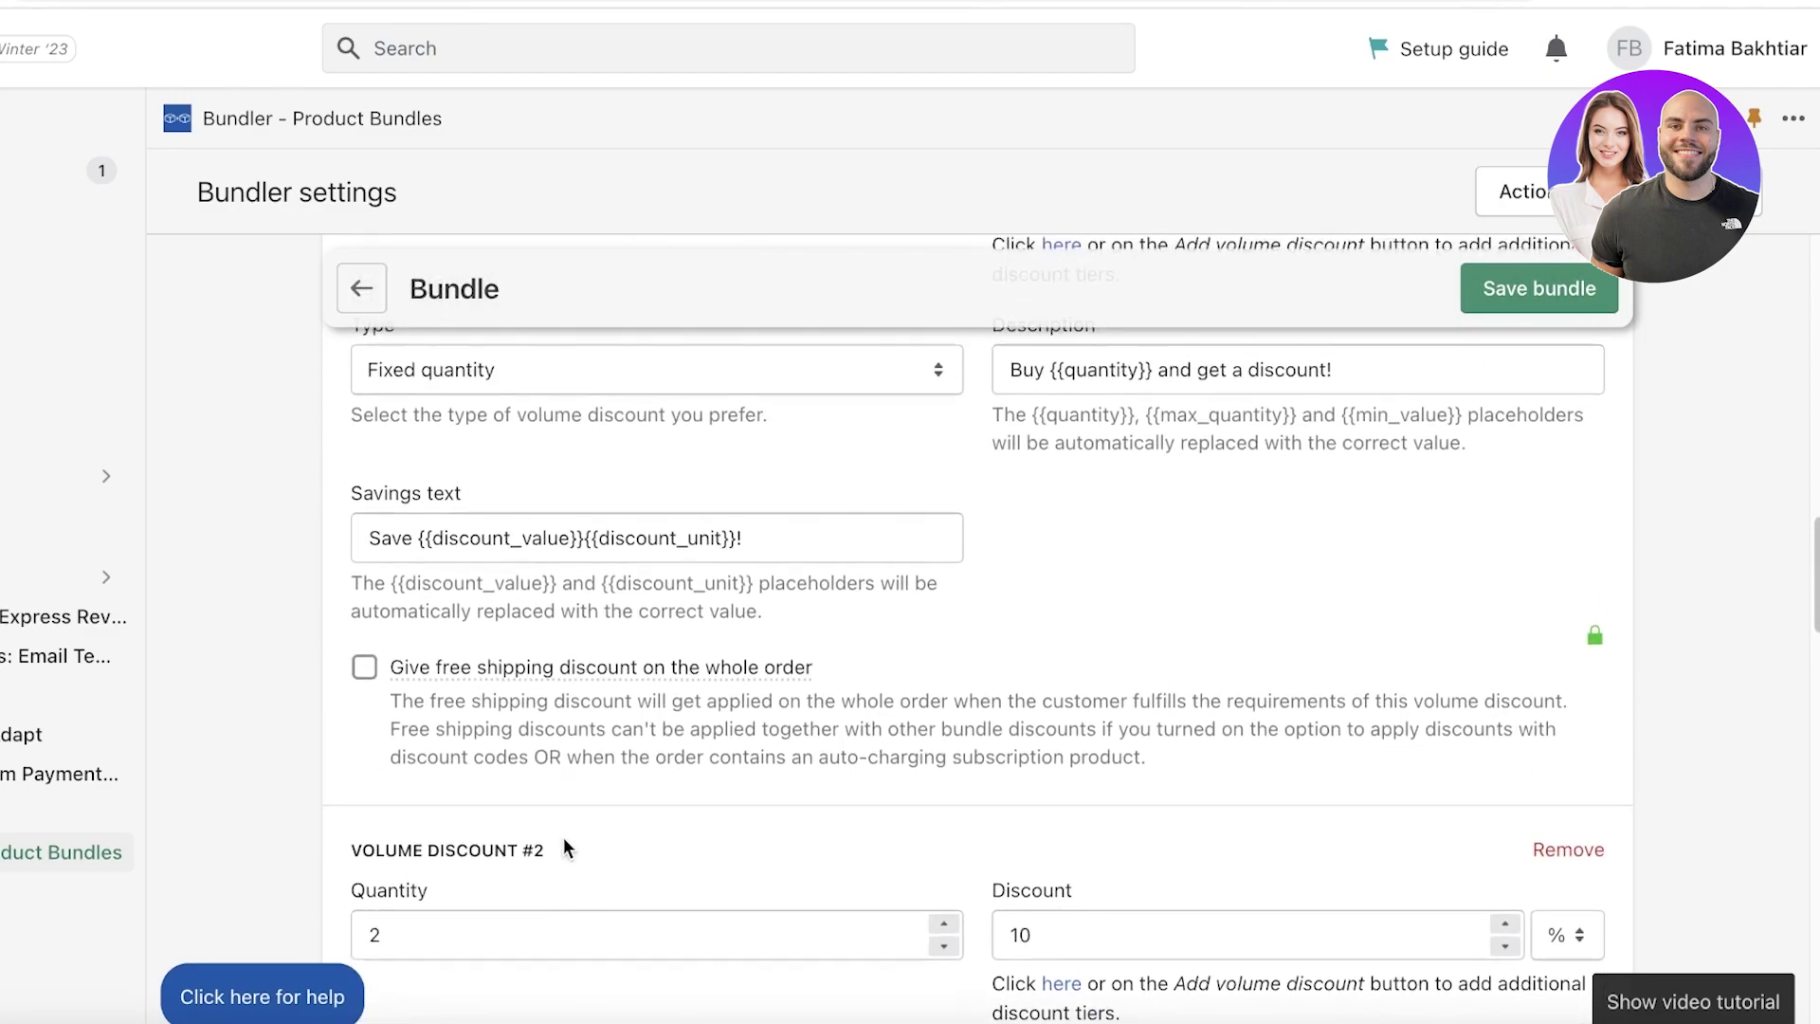
{"action": "scroll", "coordinate": [563, 838], "scroll_direction": "down", "scroll_amount": 1}
{"action": "left_click", "coordinate": [560, 854]}
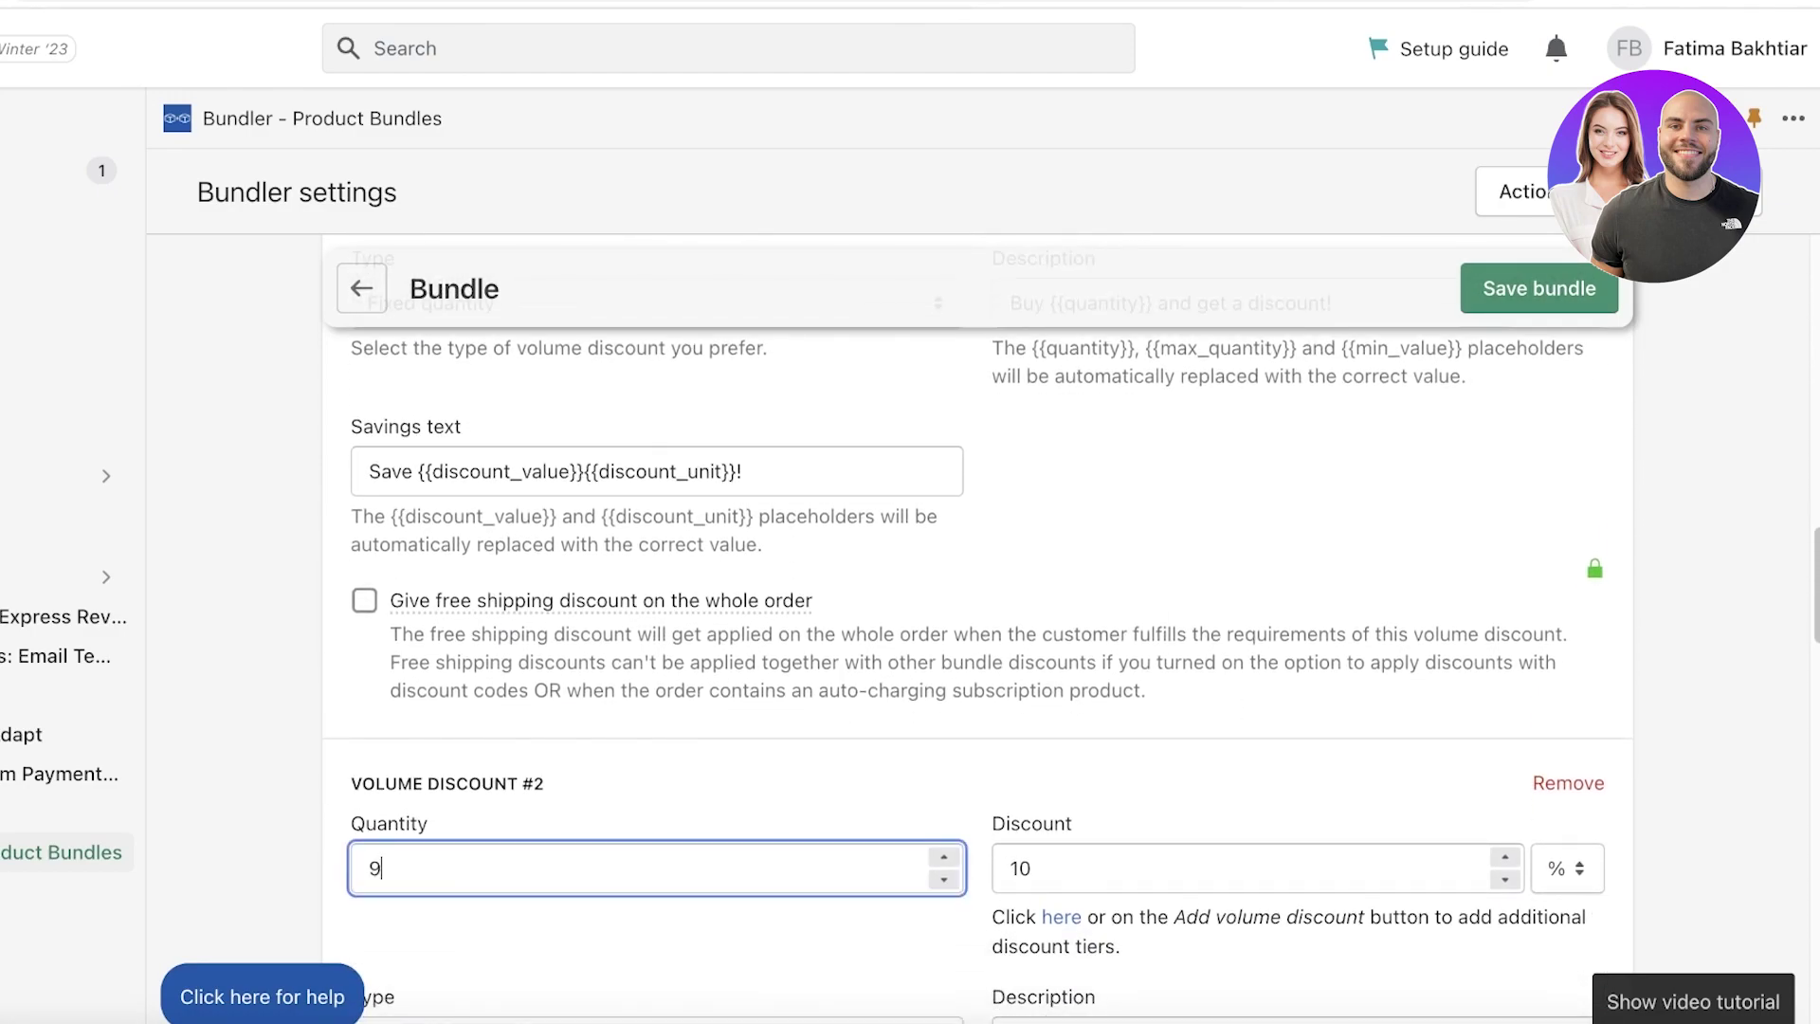
{"action": "left_click", "coordinate": [1033, 858]}
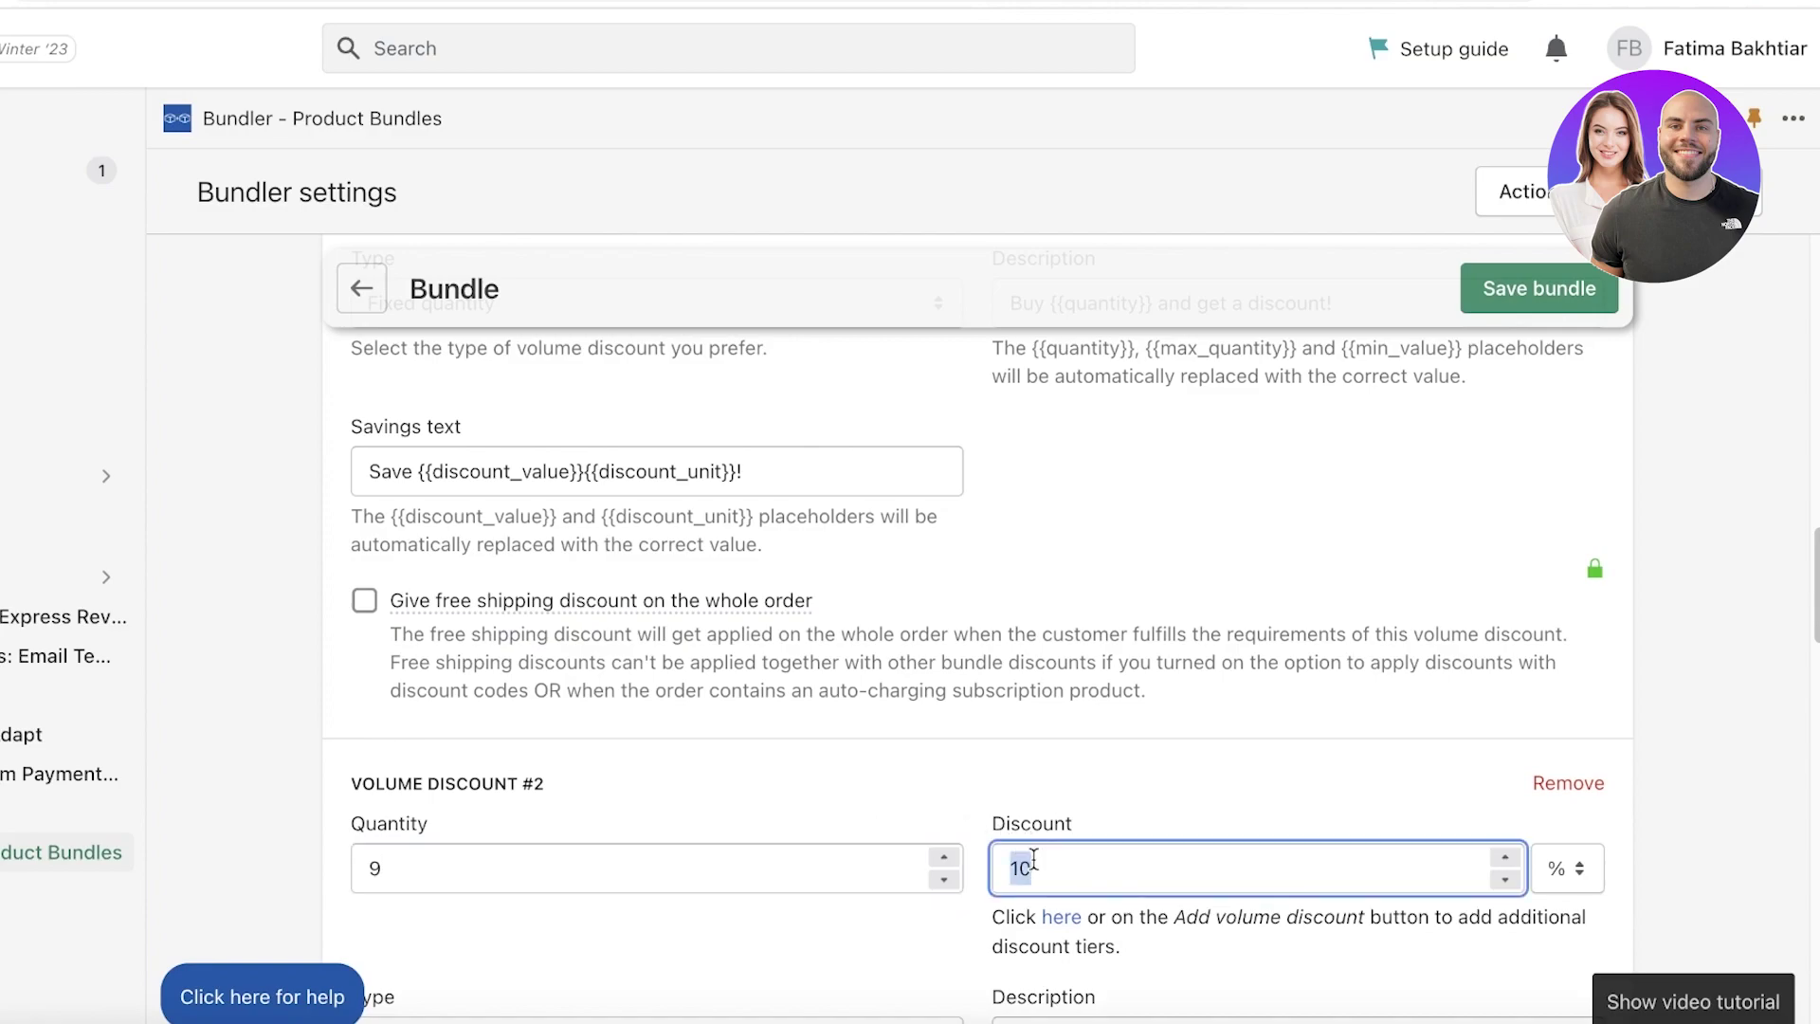
{"action": "type", "text": "60"}
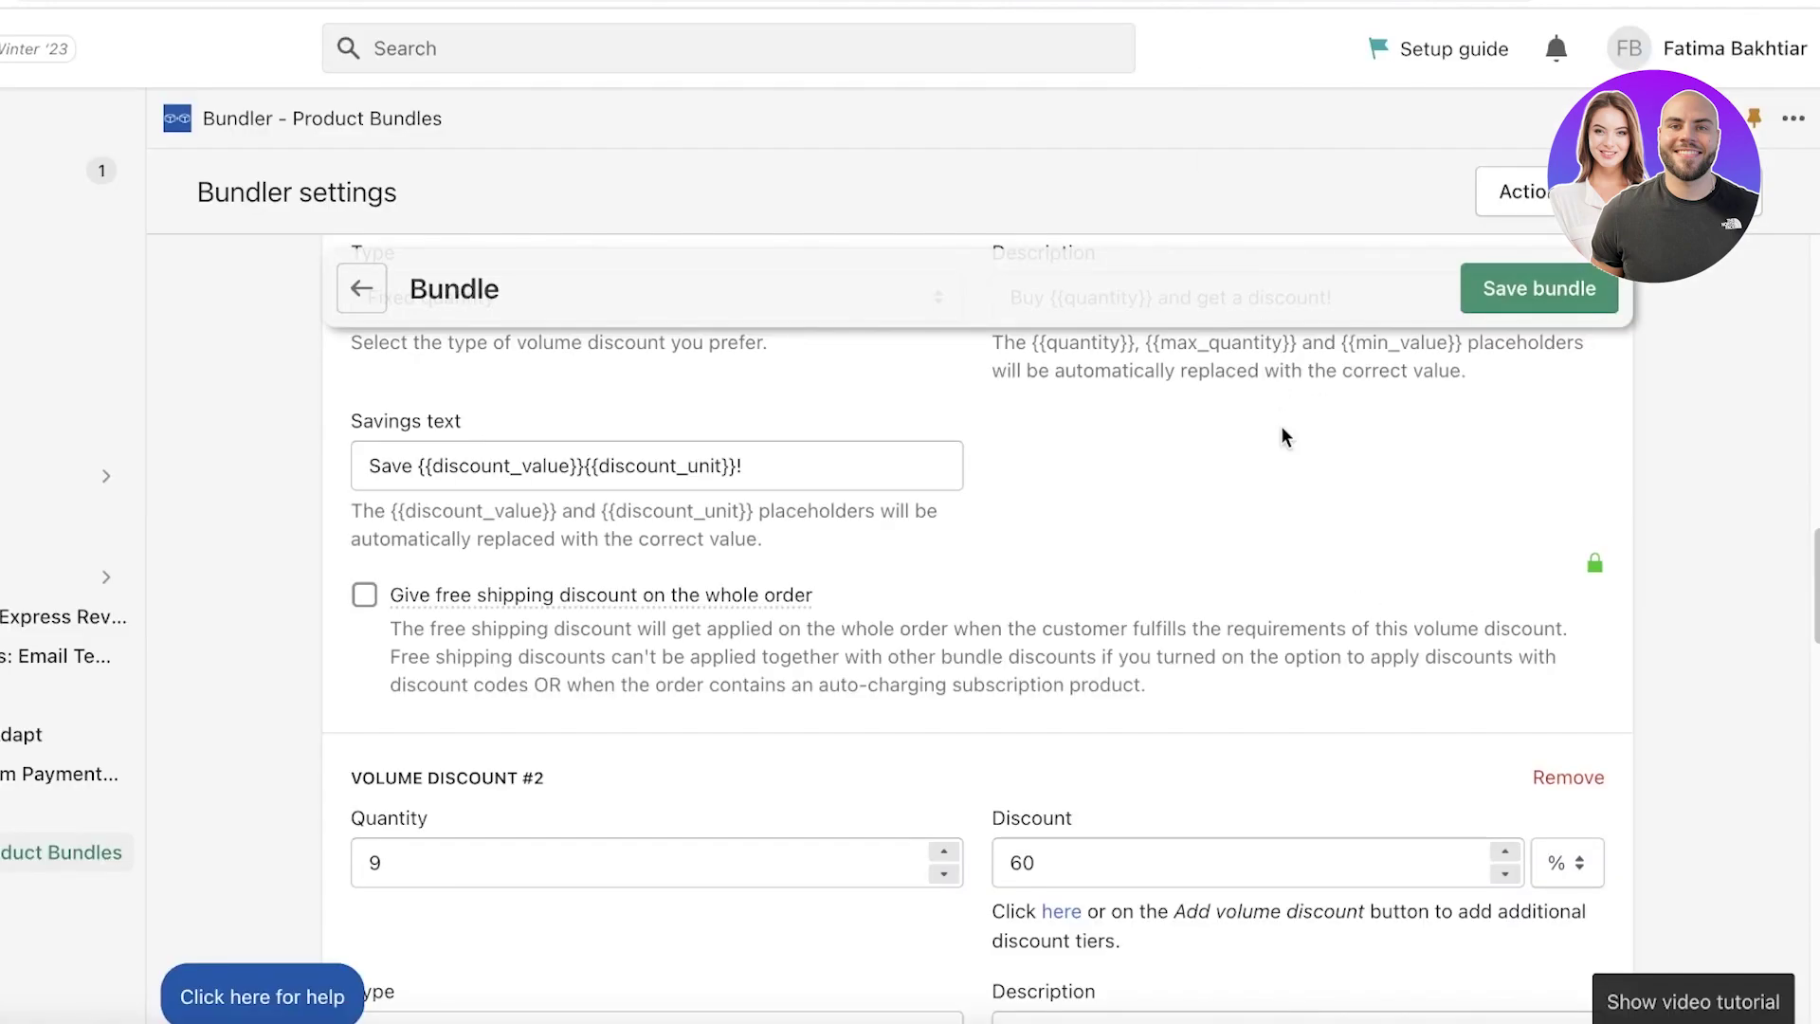
Save the tiered volume discount bundle
{"action": "scroll", "coordinate": [1327, 379], "scroll_direction": "down", "scroll_amount": 7}
{"action": "left_click", "coordinate": [1500, 284]}
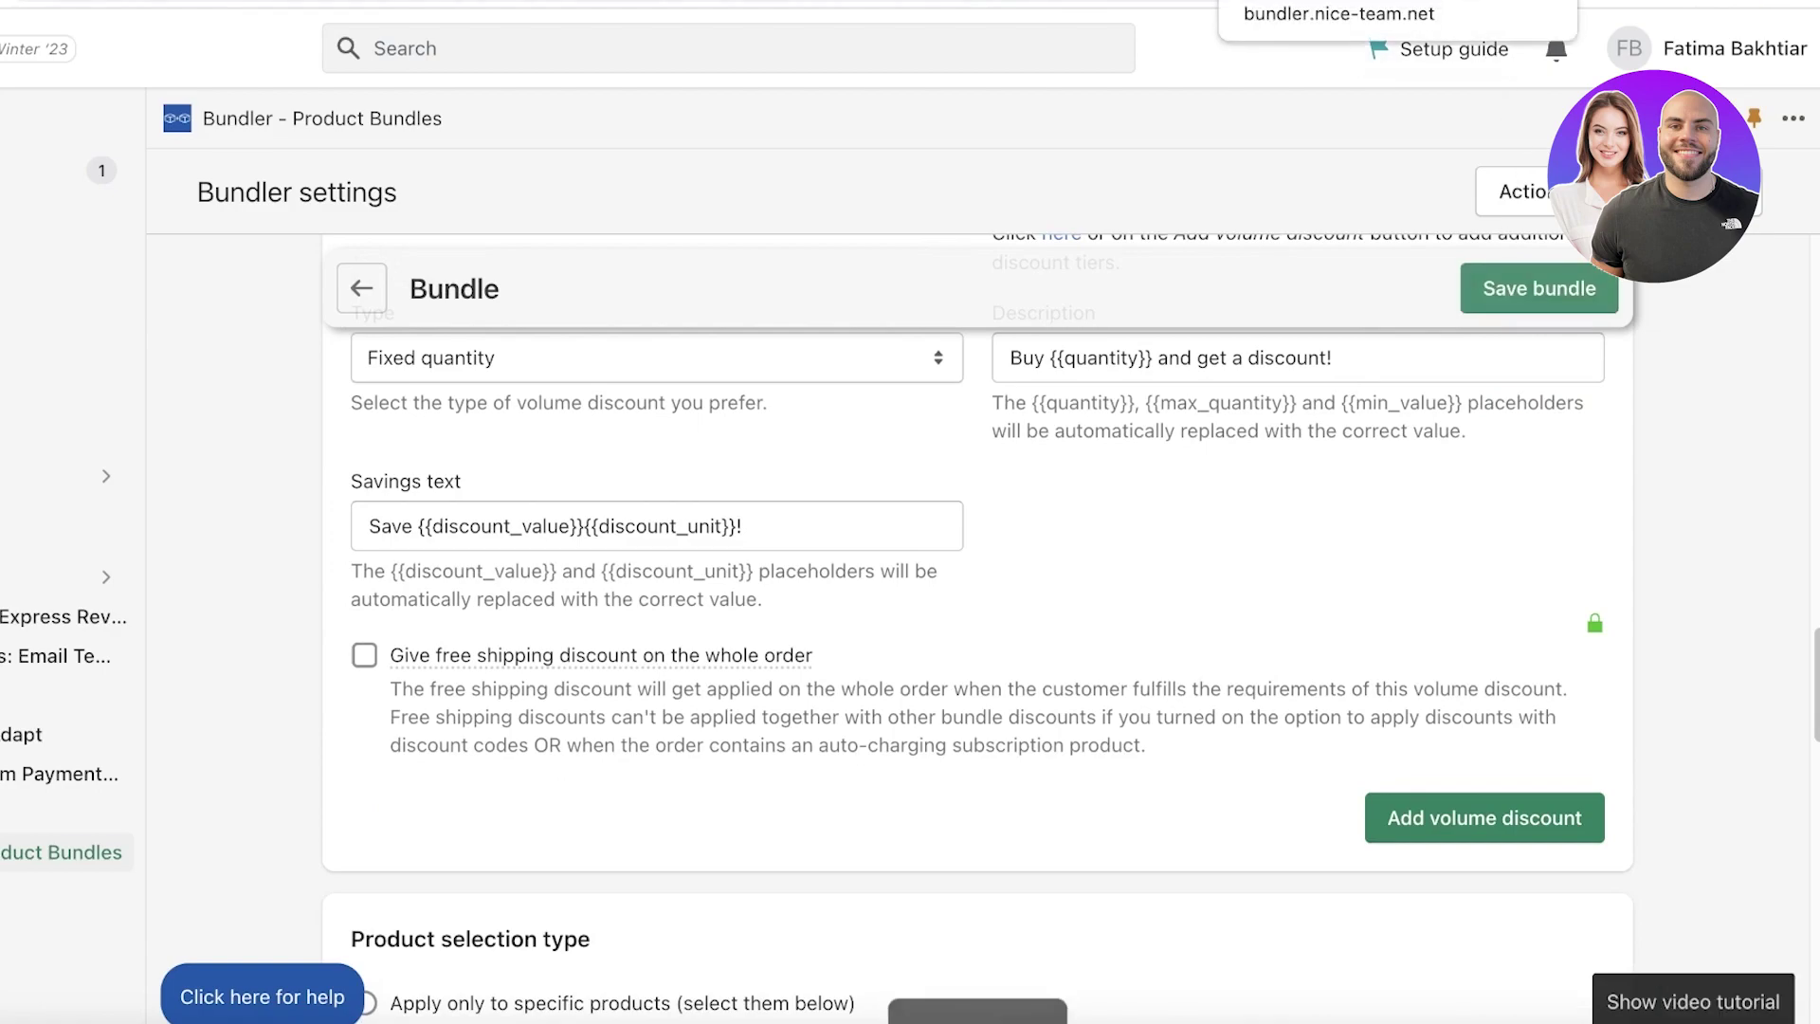
{"action": "scroll", "coordinate": [1136, 578], "scroll_direction": "down", "scroll_amount": 7}
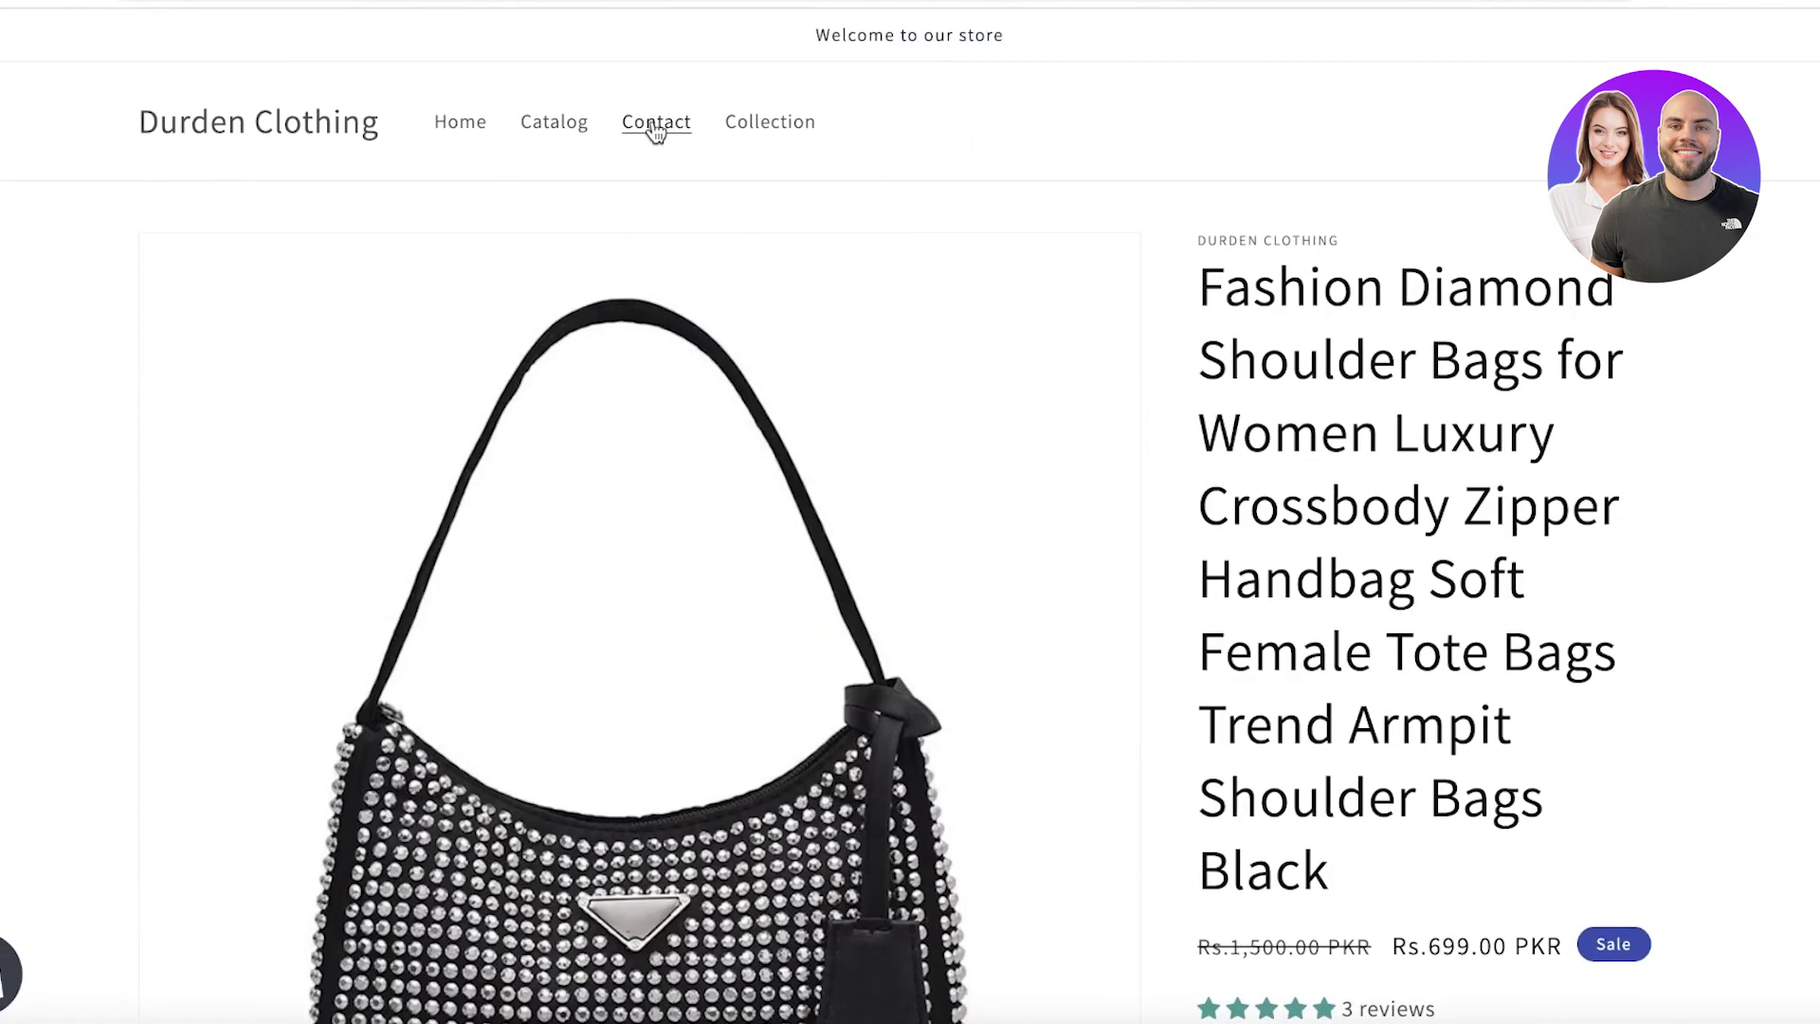
Check the Cloud 9 Baguette Bag storefront page shows the 'Buy 19' 70% offer
{"action": "left_click", "coordinate": [554, 121]}
{"action": "scroll", "coordinate": [696, 350], "scroll_direction": "down", "scroll_amount": 4}
{"action": "scroll", "coordinate": [731, 417], "scroll_direction": "up", "scroll_amount": 4}
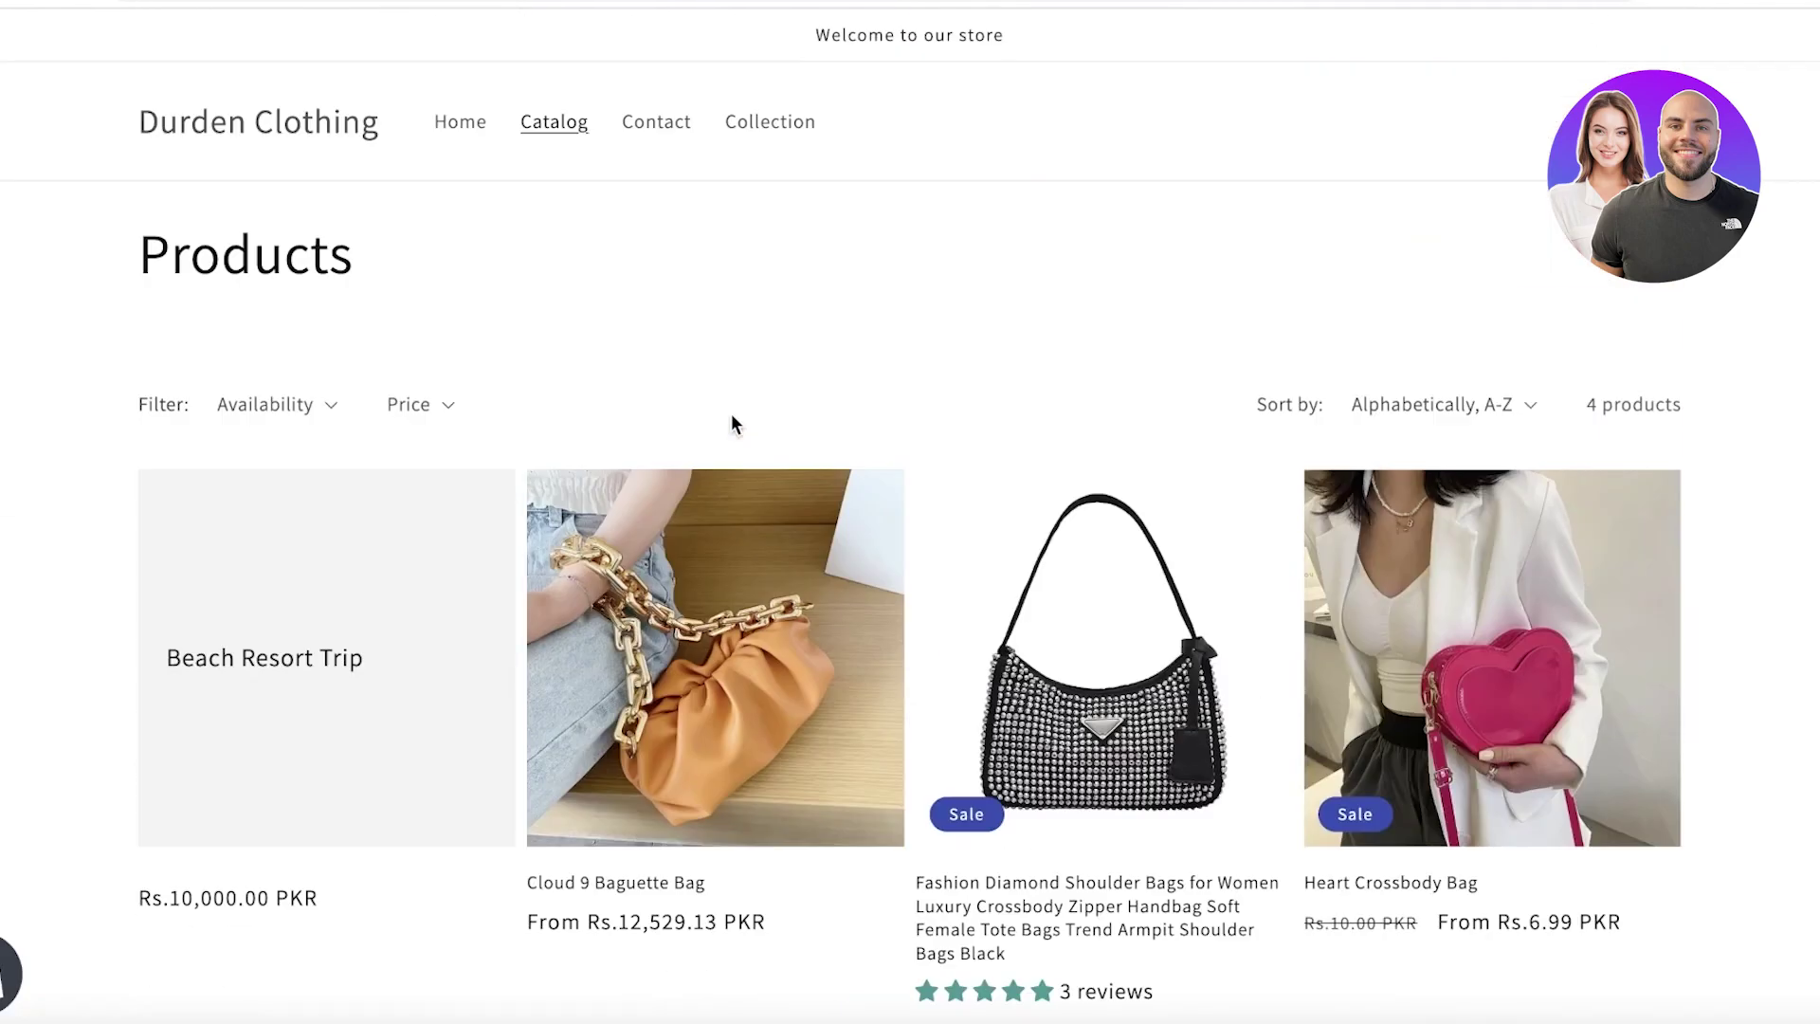
{"action": "left_click", "coordinate": [735, 586]}
{"action": "scroll", "coordinate": [736, 583], "scroll_direction": "down", "scroll_amount": 10}
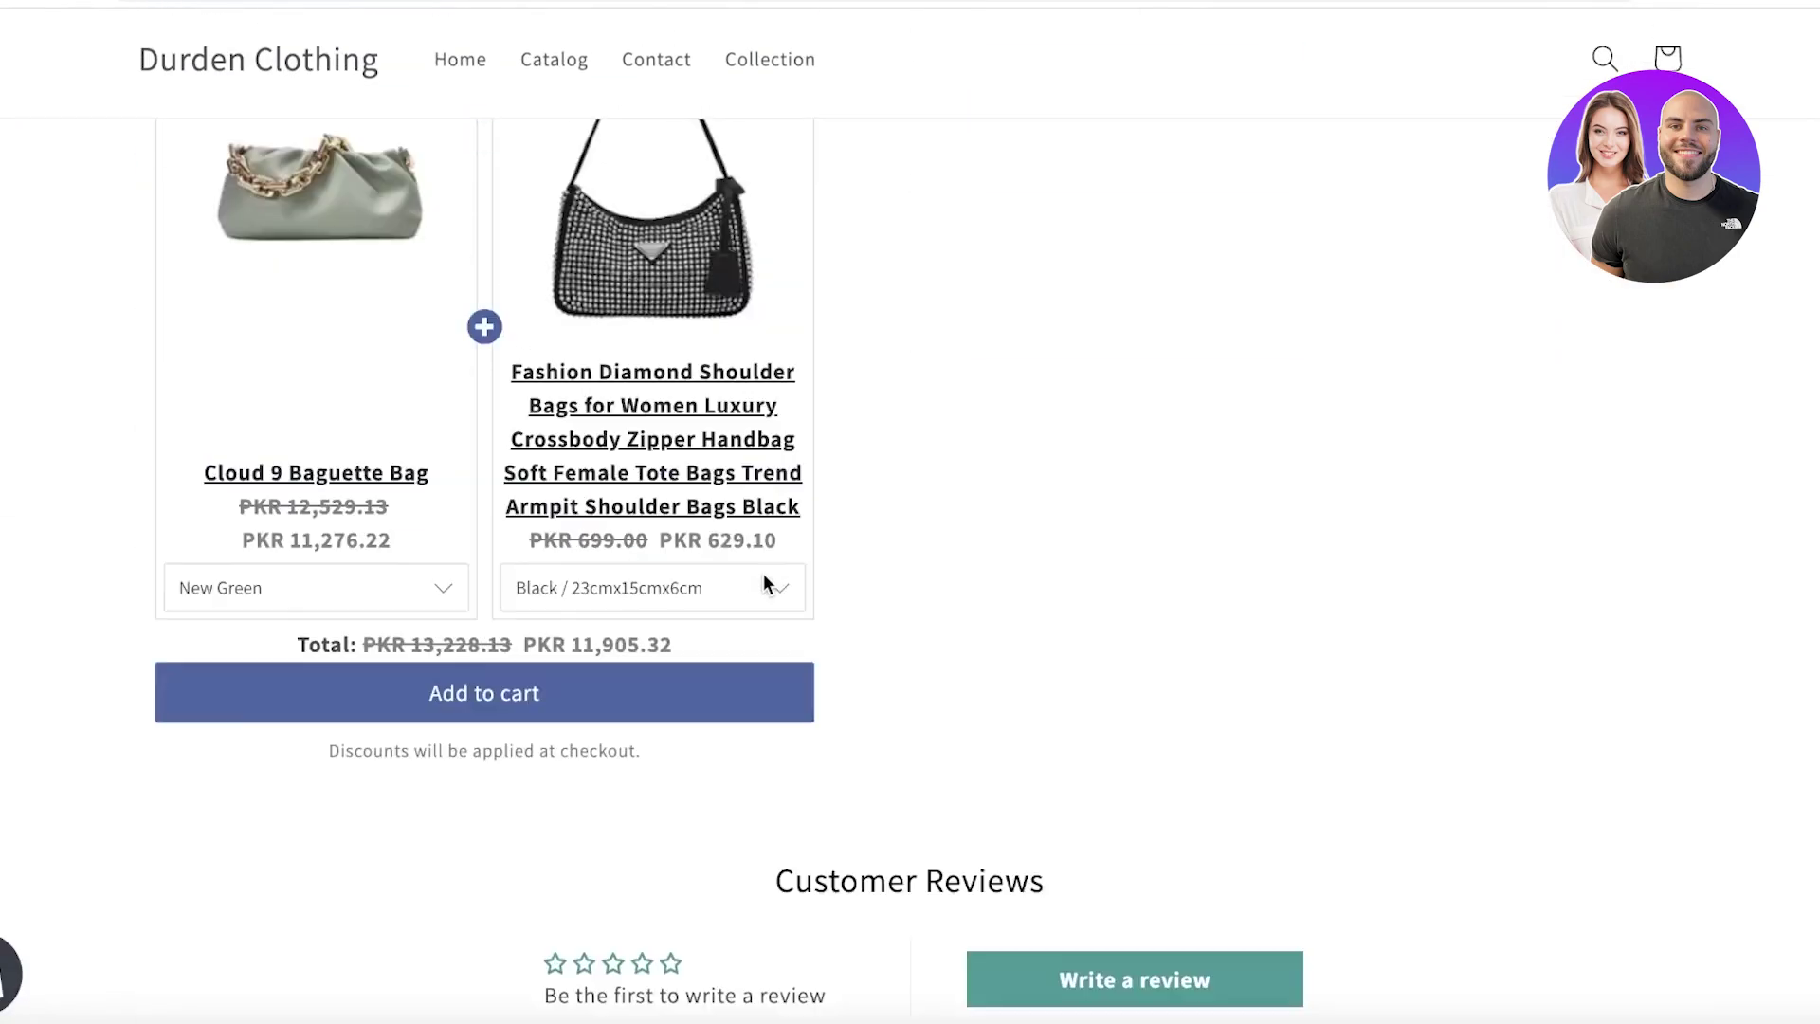
{"action": "scroll", "coordinate": [764, 582], "scroll_direction": "up", "scroll_amount": 10}
{"action": "scroll", "coordinate": [1262, 493], "scroll_direction": "down", "scroll_amount": 6}
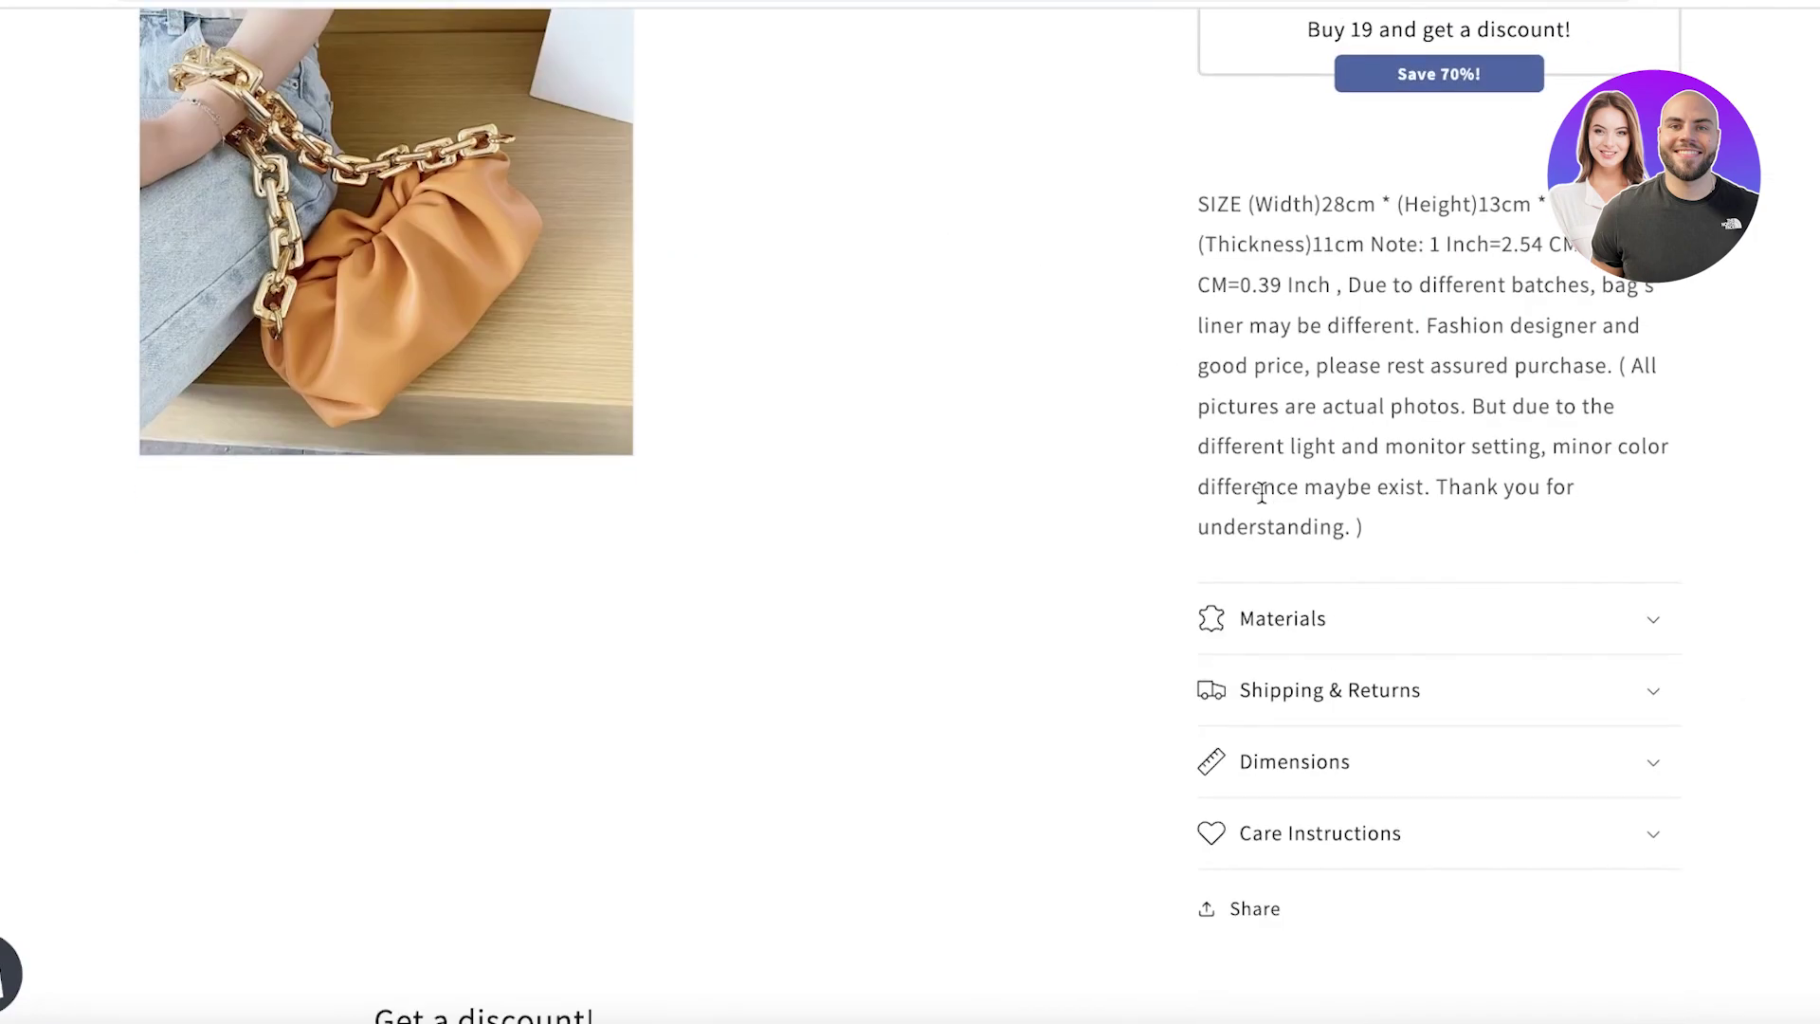
{"action": "scroll", "coordinate": [1262, 493], "scroll_direction": "down", "scroll_amount": 10}
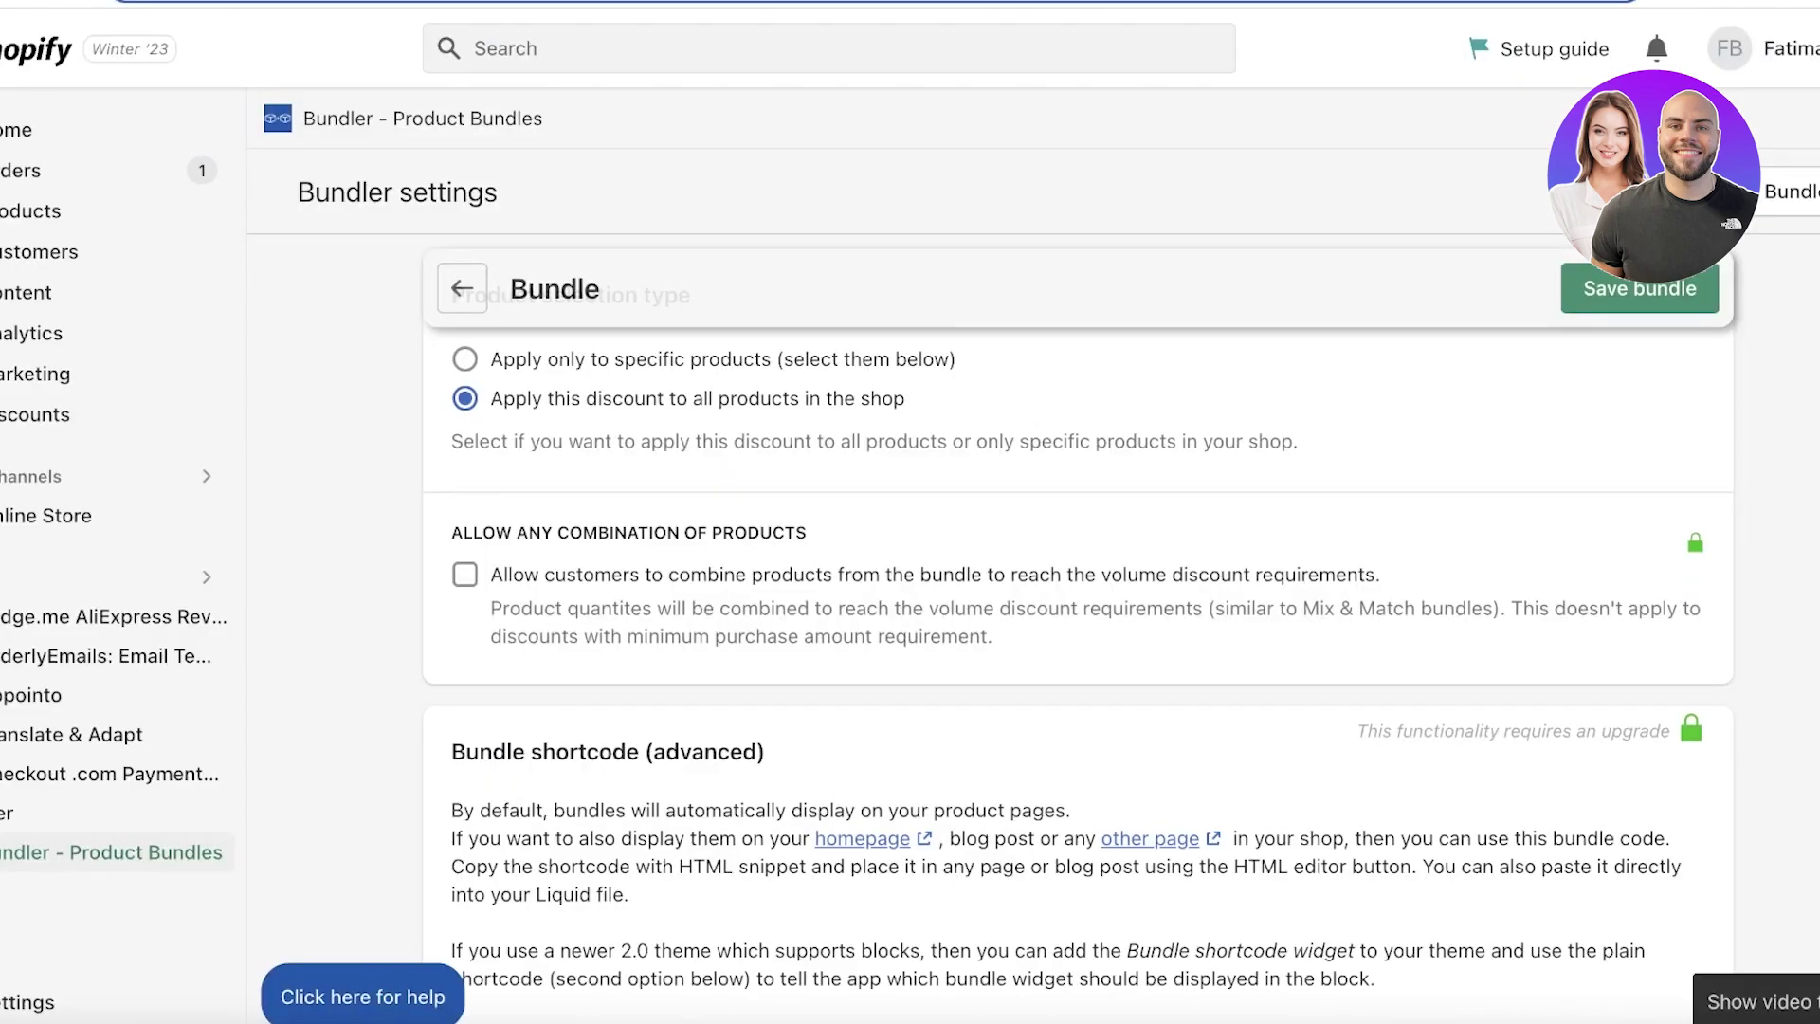
{"action": "scroll", "coordinate": [1441, 386], "scroll_direction": "down", "scroll_amount": 10}
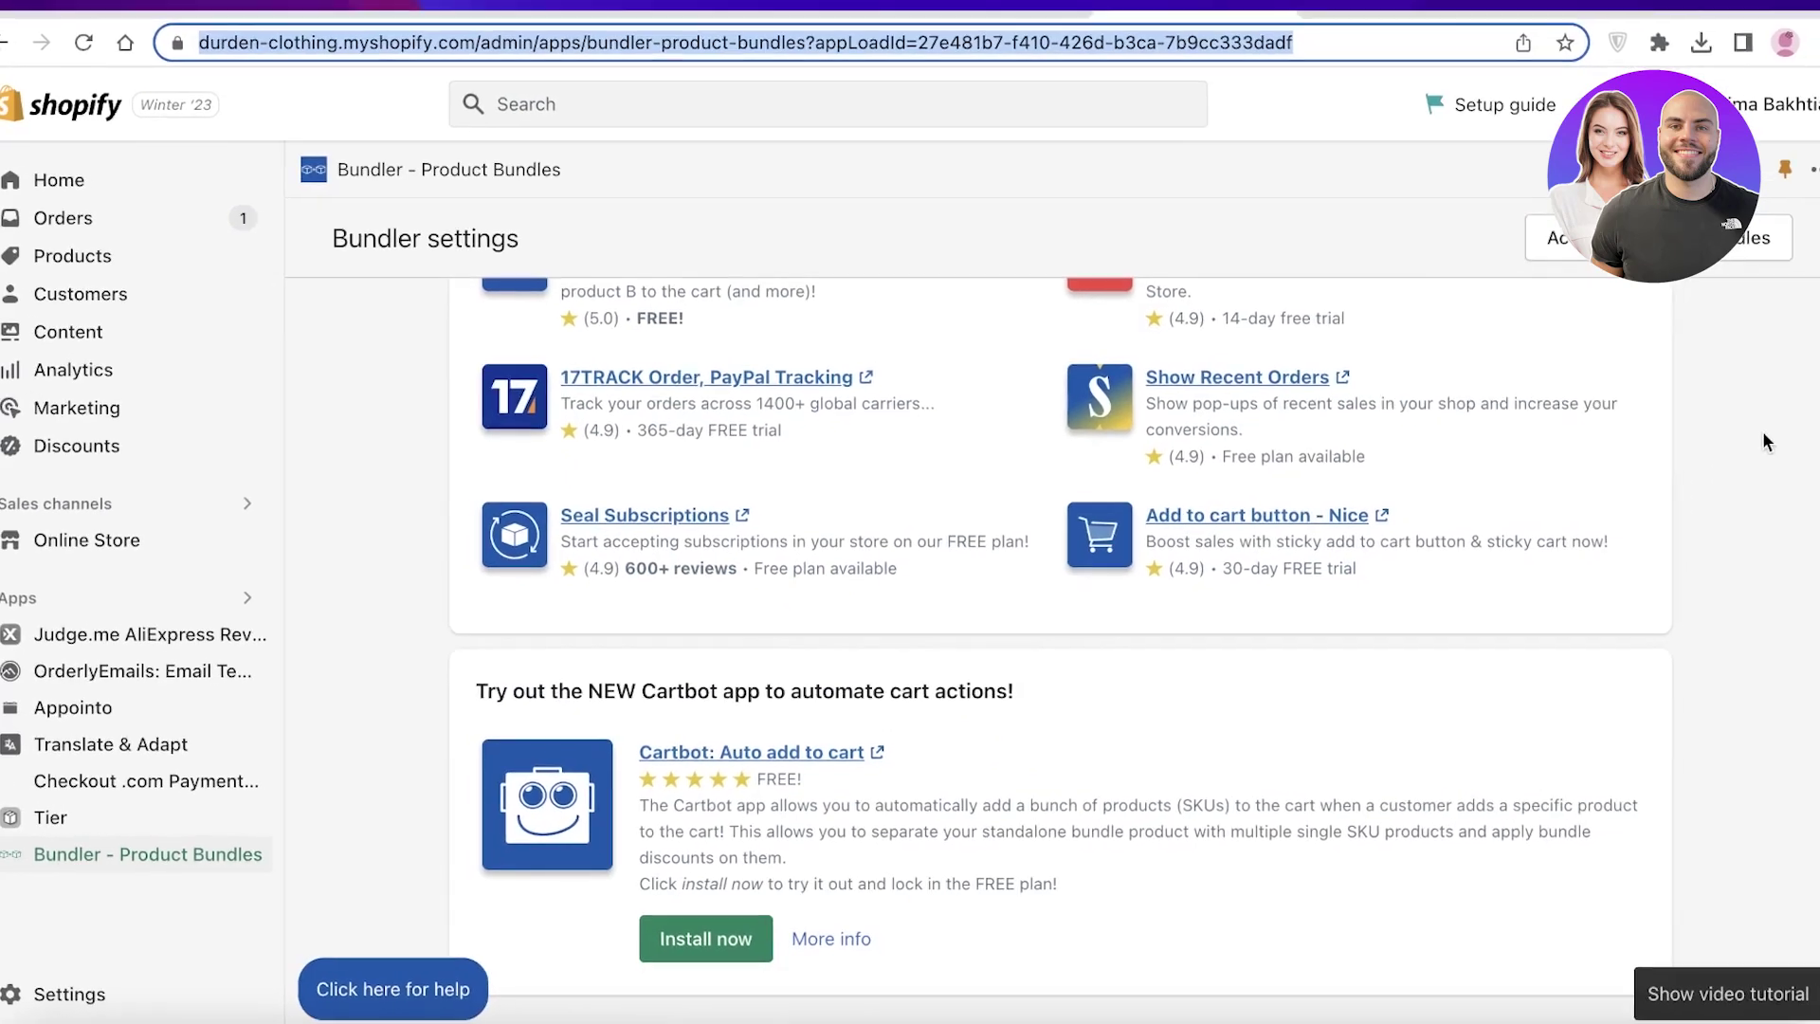